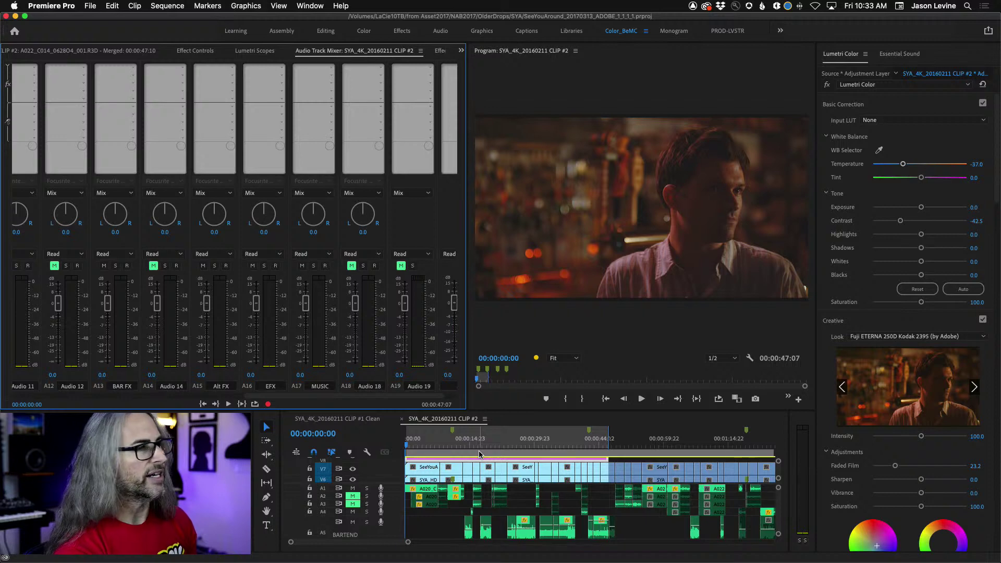
Examine the sequence's full track layout in the enlarged timeline and every channel of the Audio Track Mixer
key(grave)
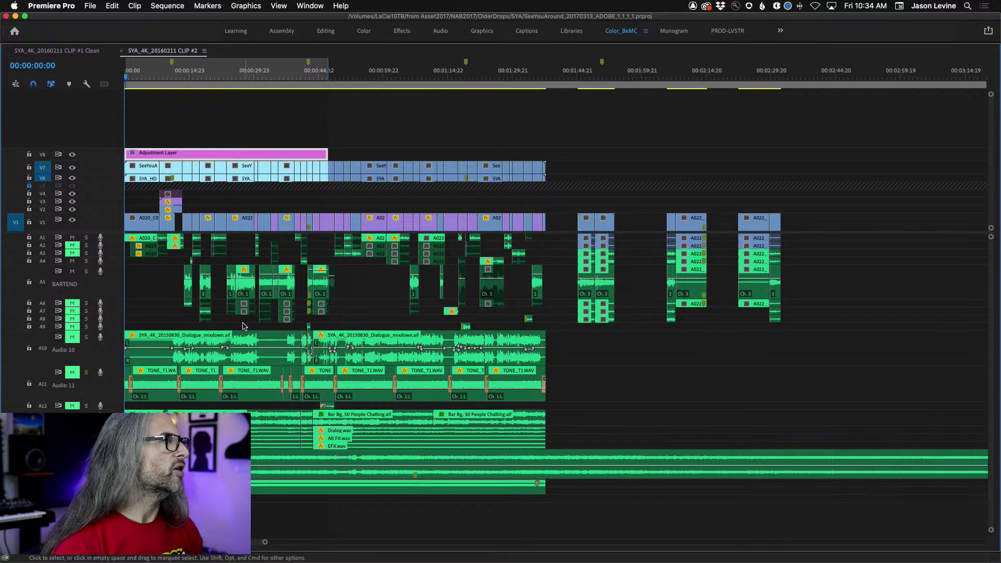
key(grave)
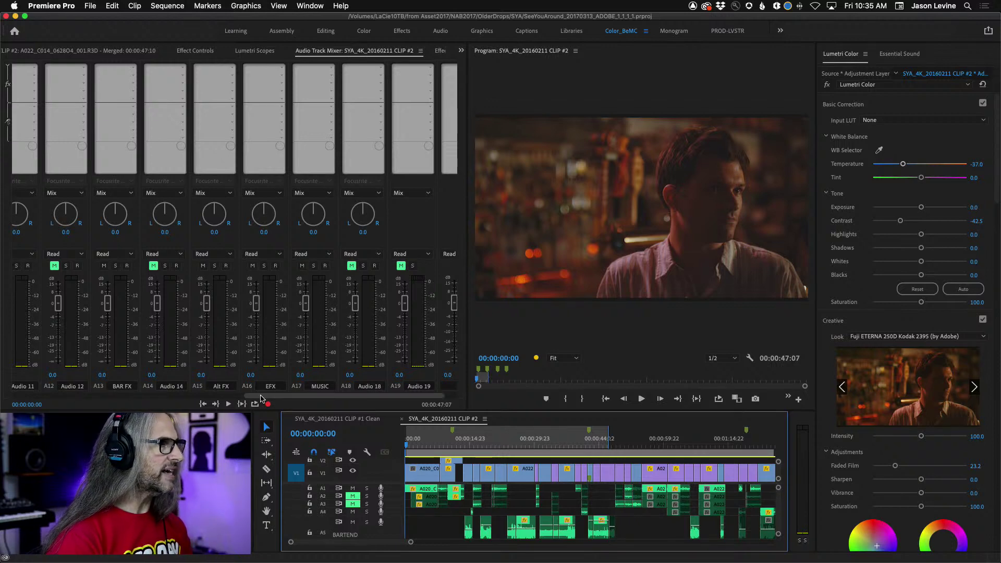
drag(261, 399, 52, 399)
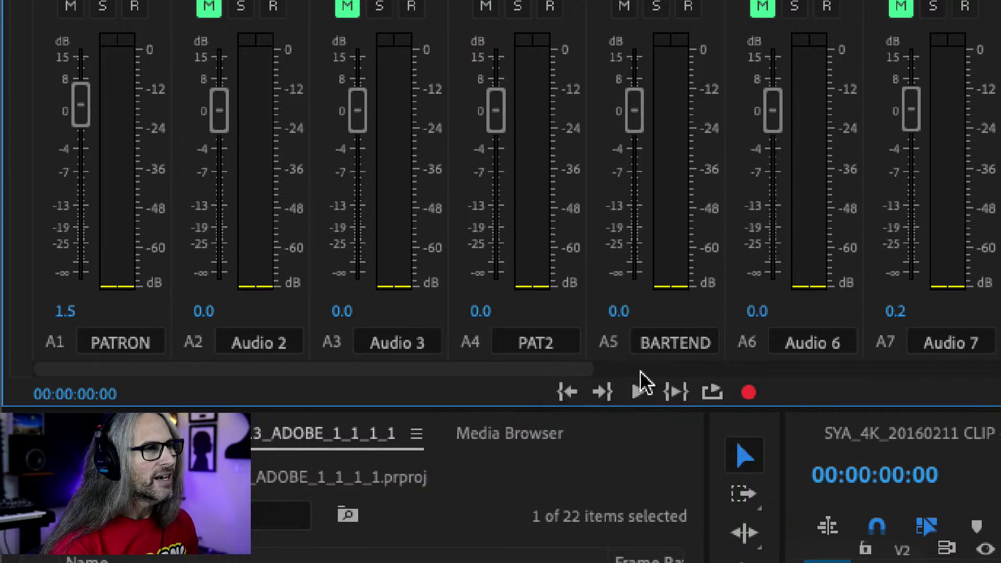
drag(505, 371, 998, 374)
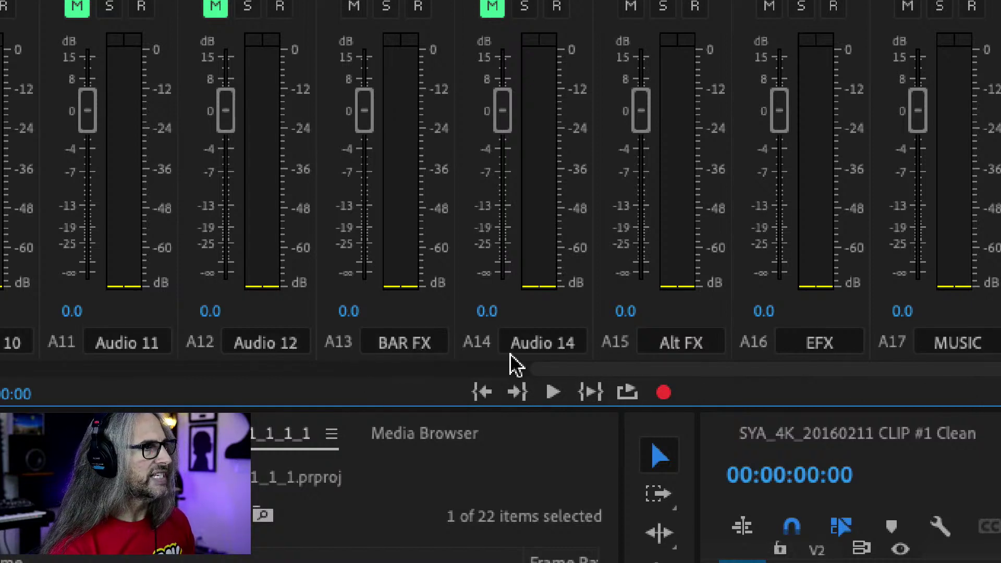
drag(607, 364, 694, 371)
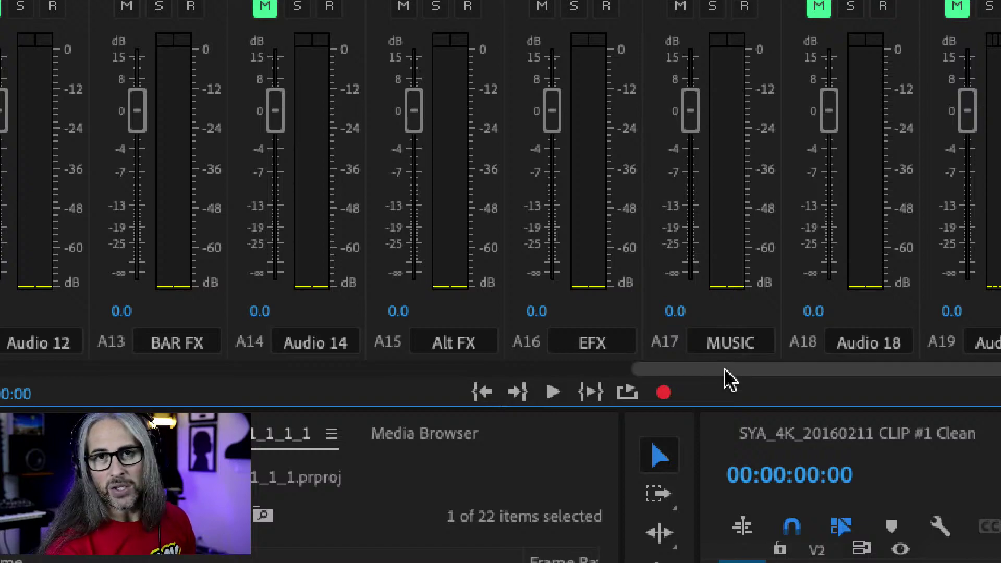
drag(724, 372, 0, 346)
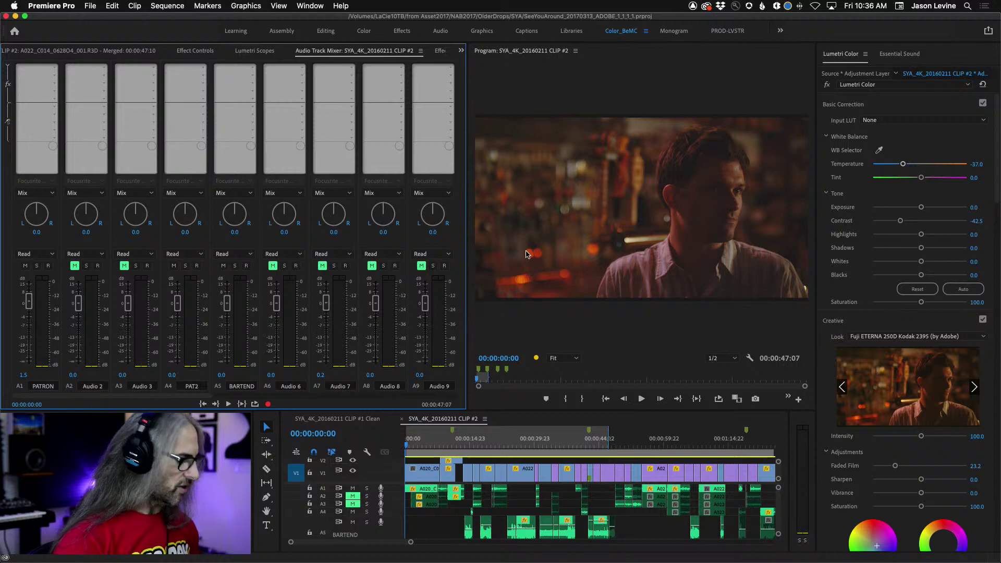
Play the opening of the sequence in the maximized program monitor and again at its normal size
key(grave)
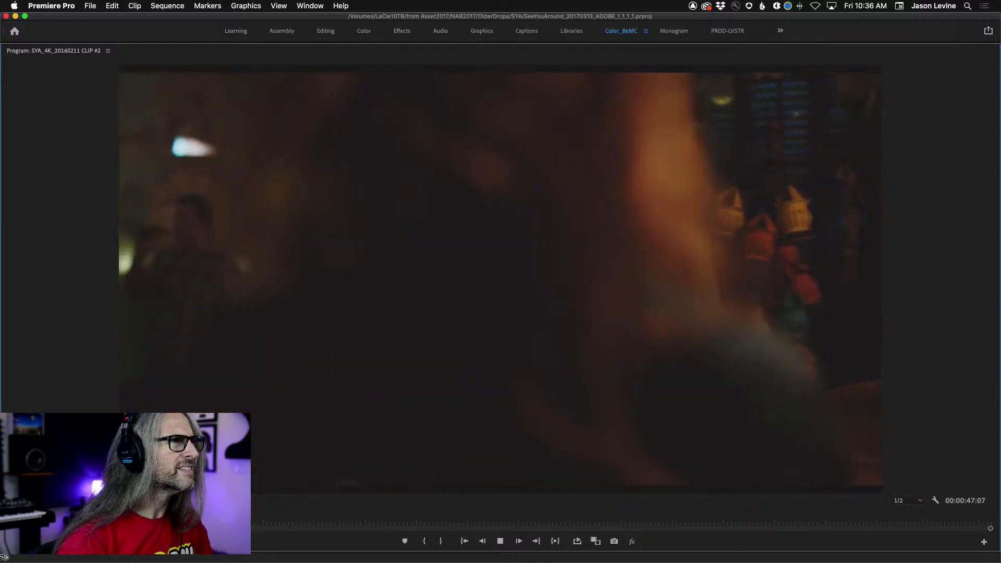
key(space)
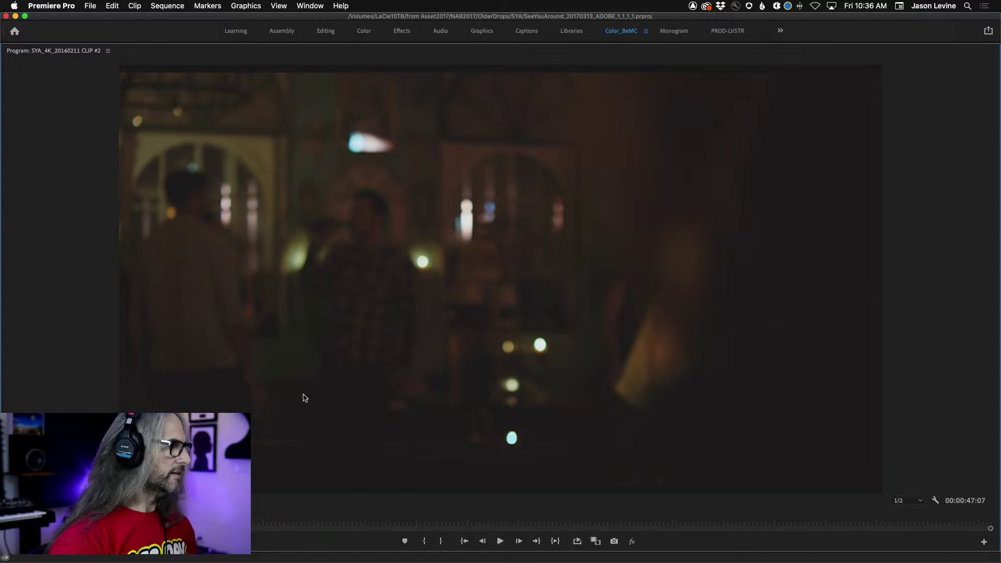
key(grave)
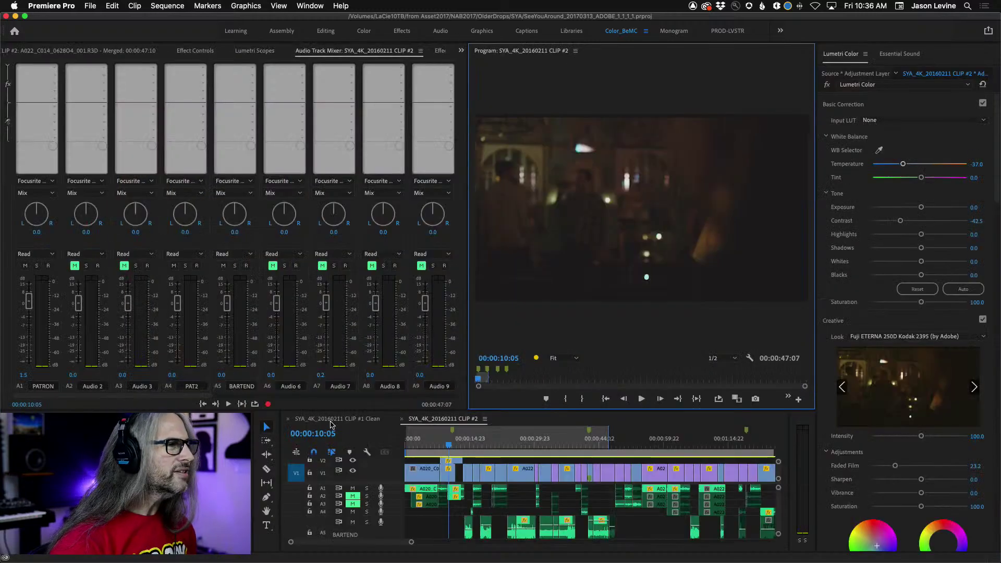
key(space)
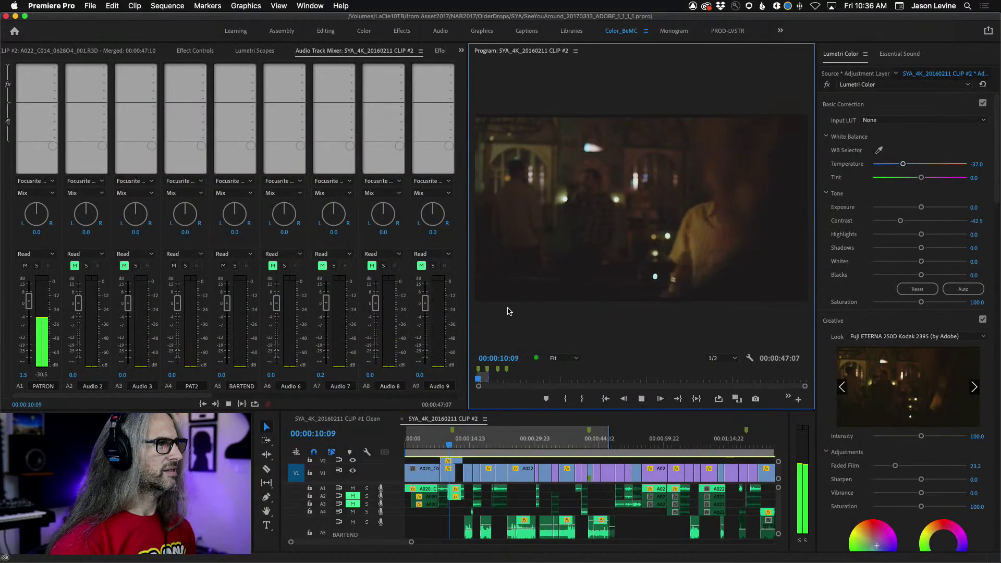
key(space)
Set the program monitor's playback resolution to 1/4, test playback briefly and return the playhead to the sequence start
click(722, 358)
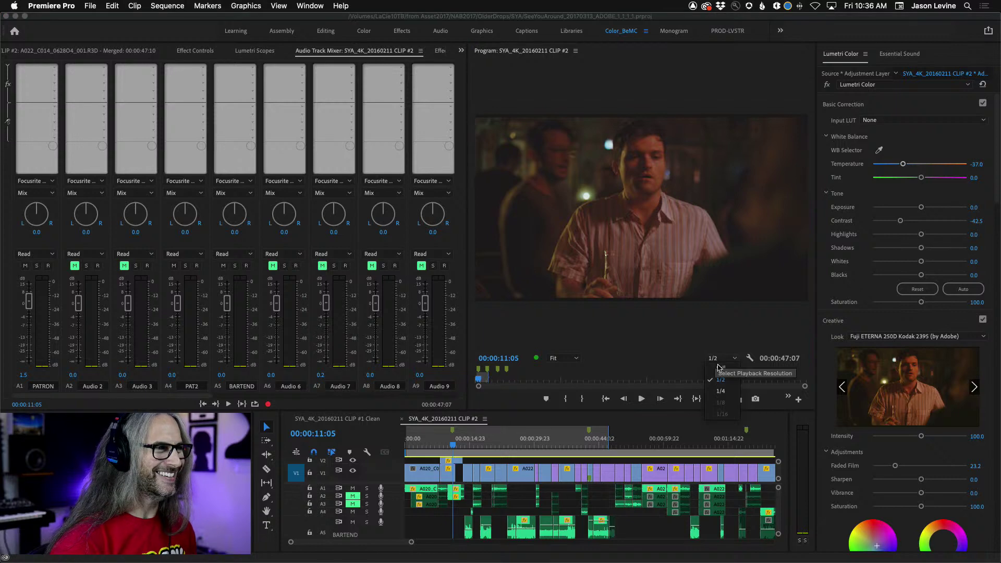
click(720, 391)
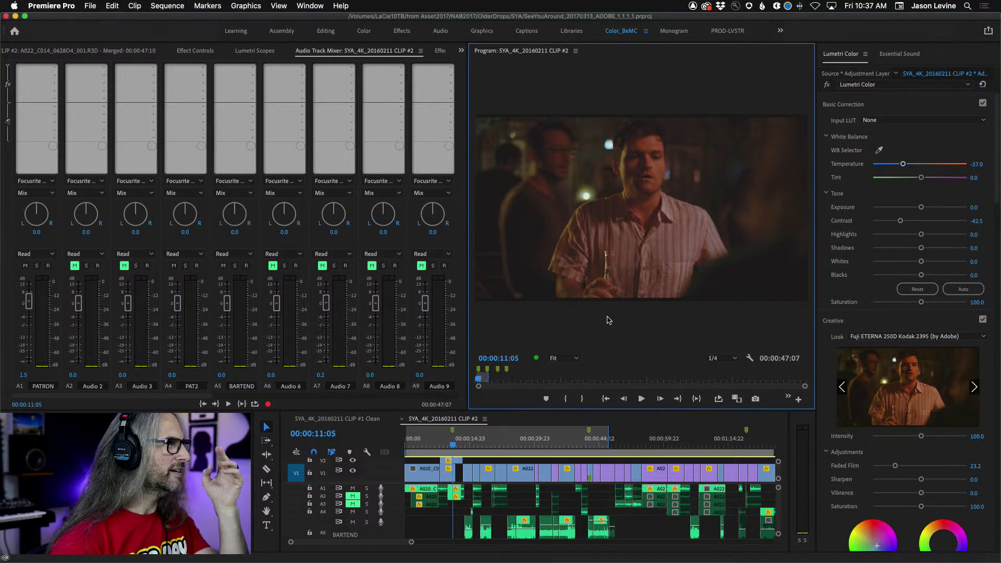
key(space)
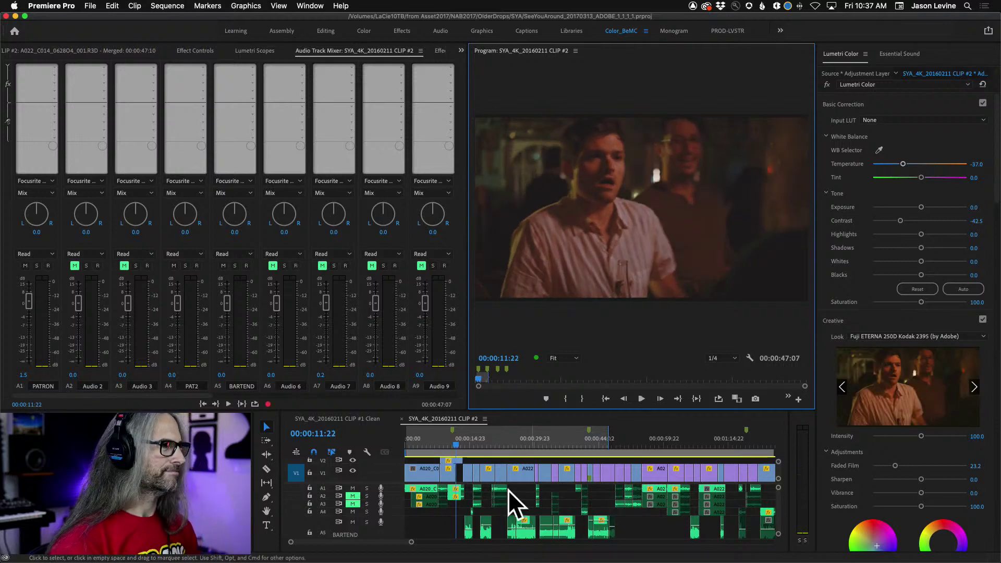
key(Home)
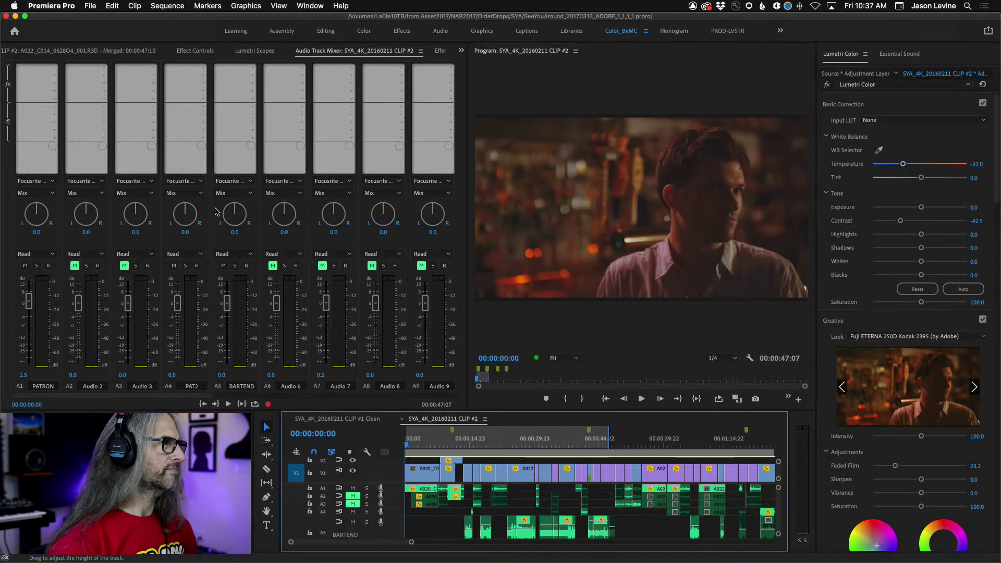
Set the I/O buffer size to 512 samples in the Audio Hardware preferences
click(38, 4)
mouse_move(53, 34)
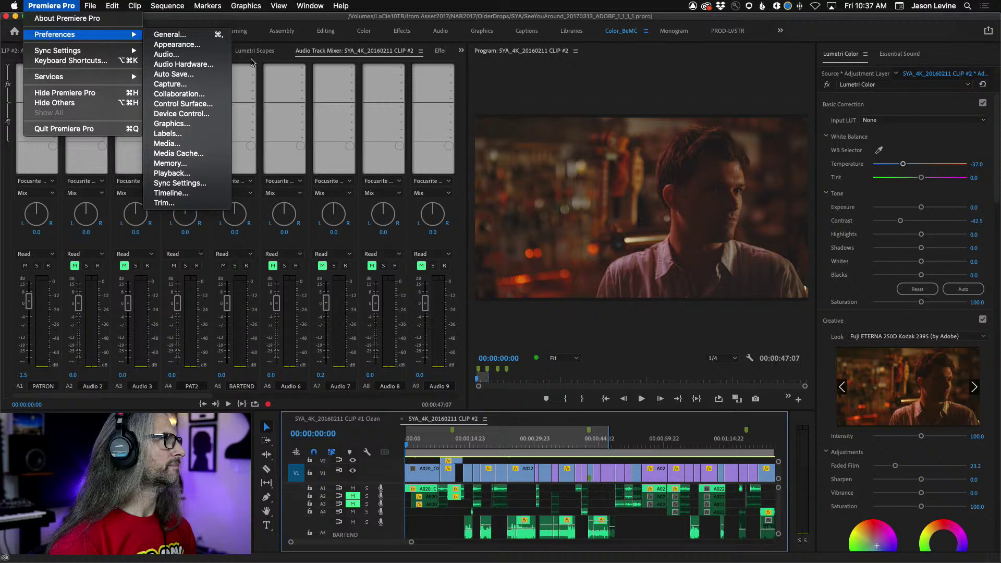
click(185, 66)
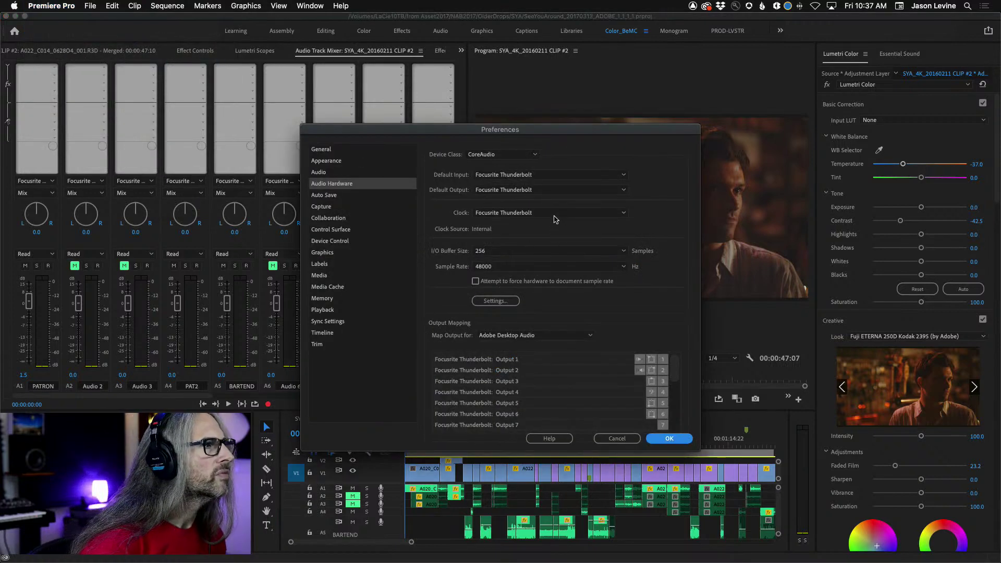
click(563, 250)
click(517, 325)
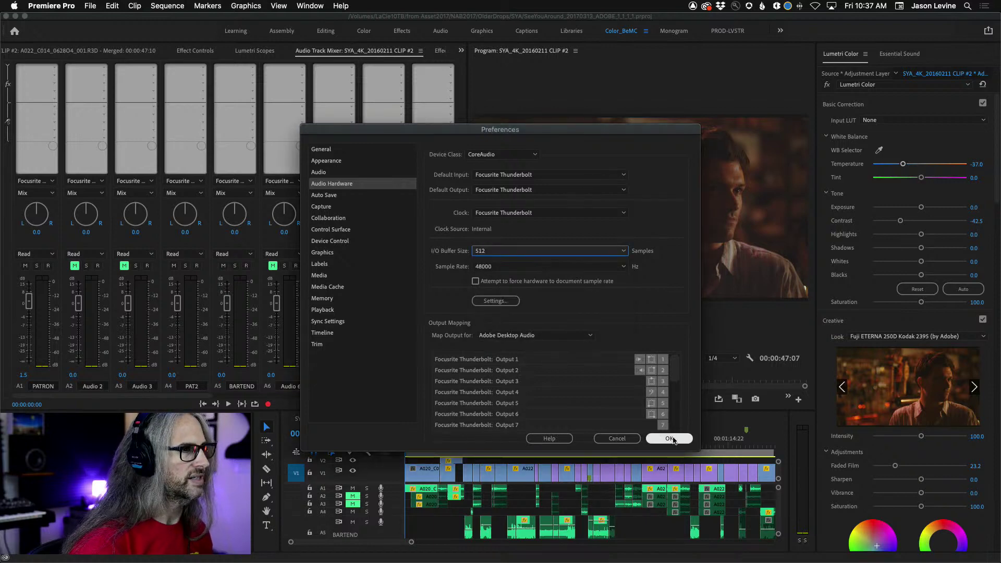
click(669, 438)
Switch to Focusrite Control, check the audio interface's device settings and return to Premiere Pro
click(599, 557)
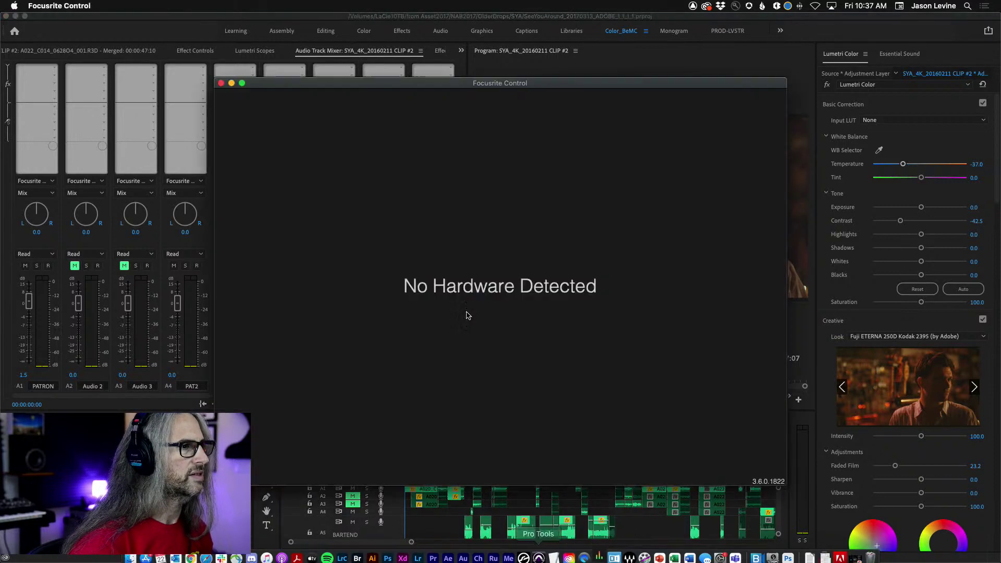
click(277, 100)
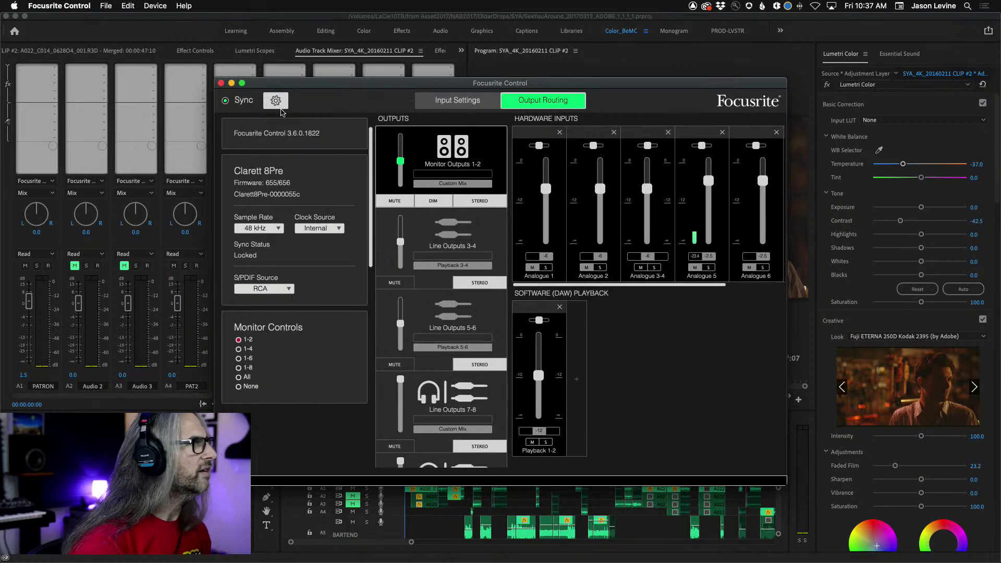
click(277, 101)
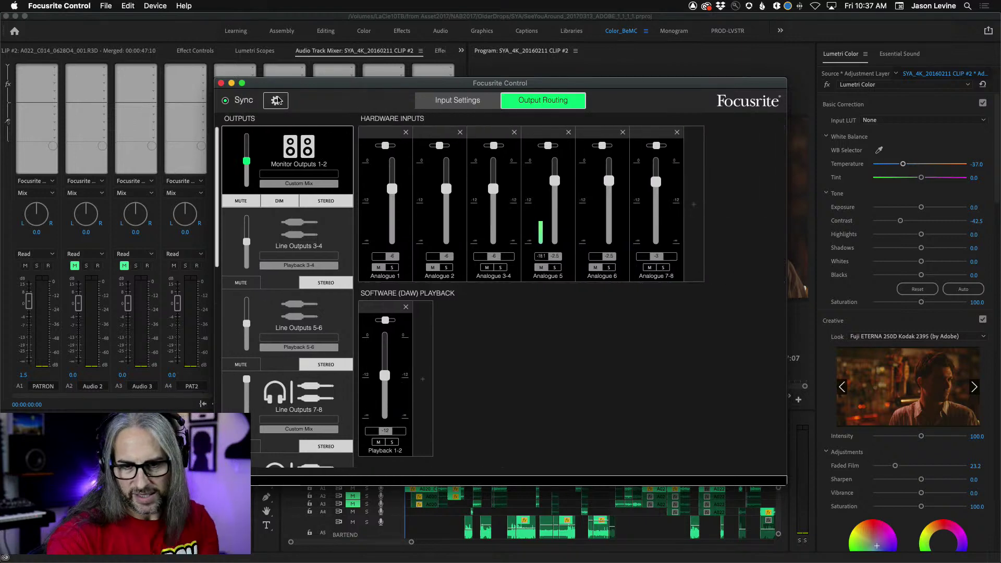
click(489, 26)
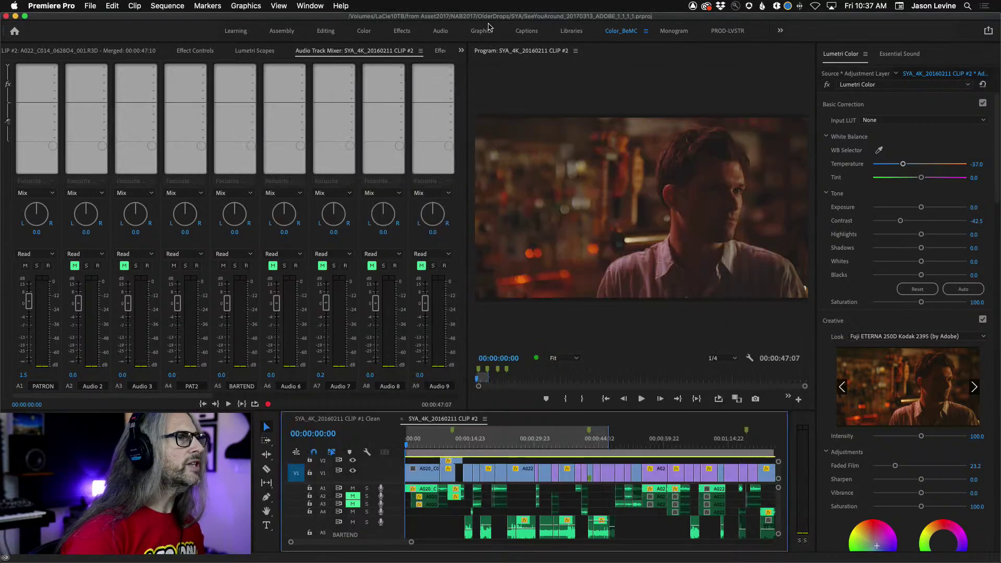
Test playback of the sequence and of the Music.wav clip from the MUSIC track in the source monitor
key(space)
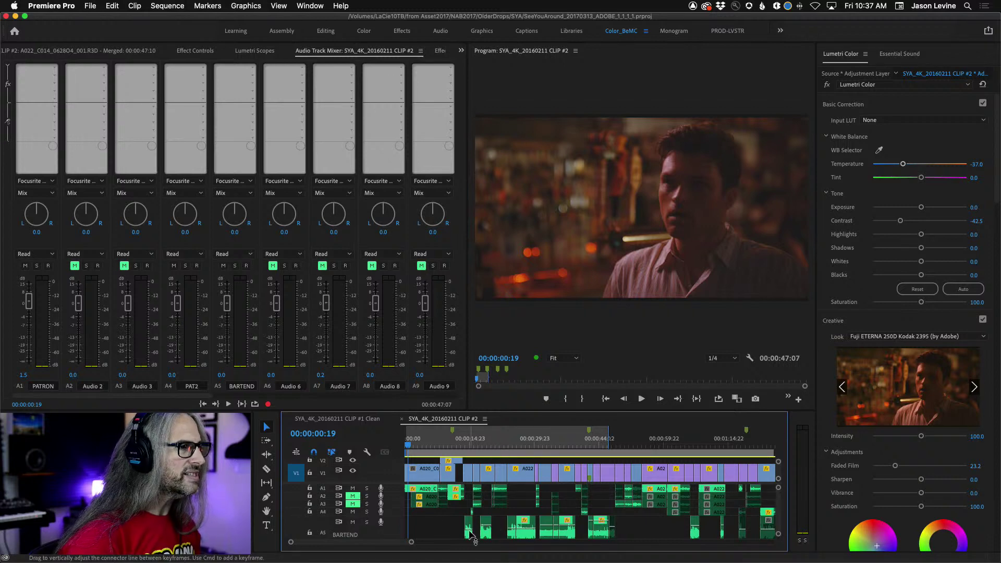
scroll(782, 524, down, 10)
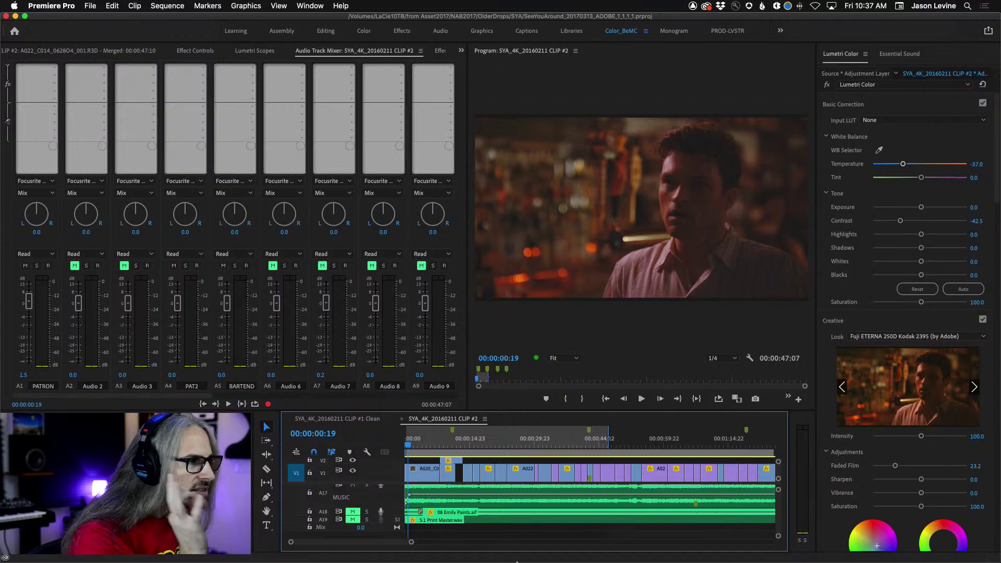
click(475, 499)
right_click(477, 502)
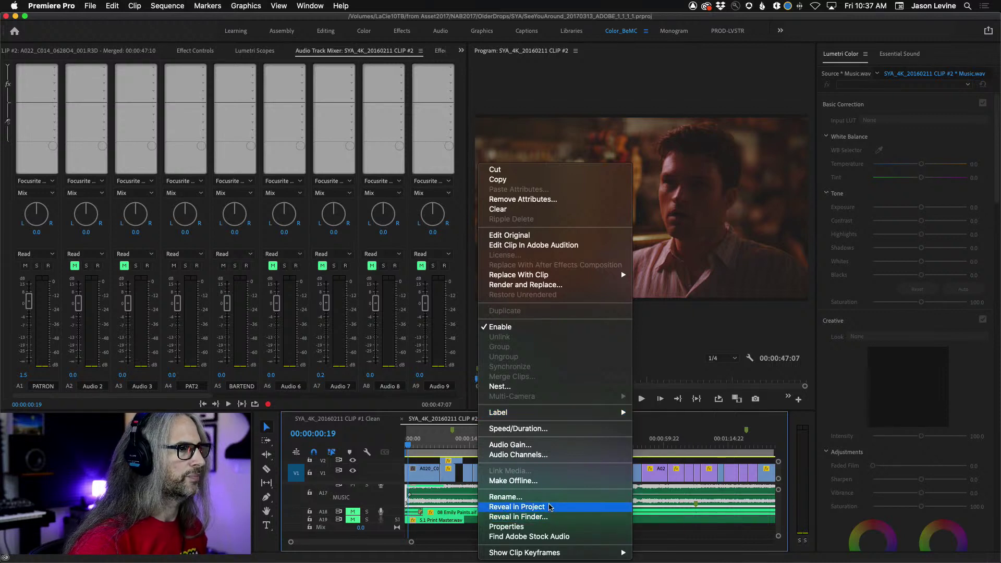
click(519, 506)
key(f)
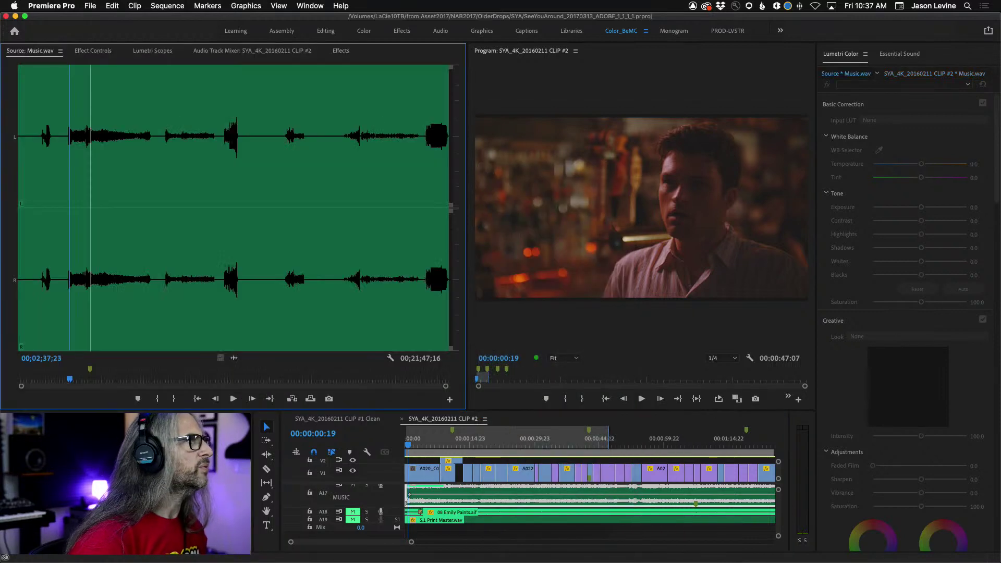
key(space)
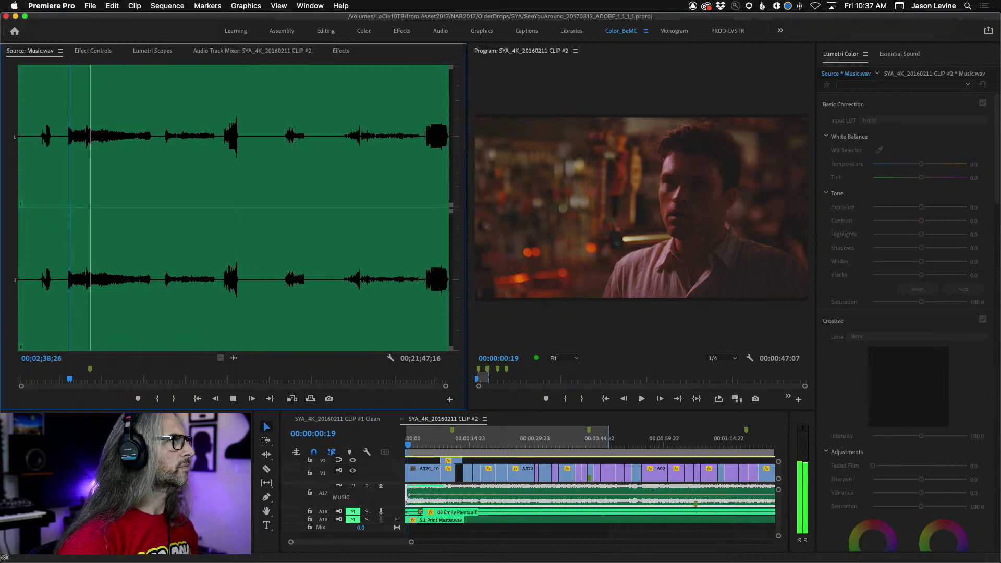
key(space)
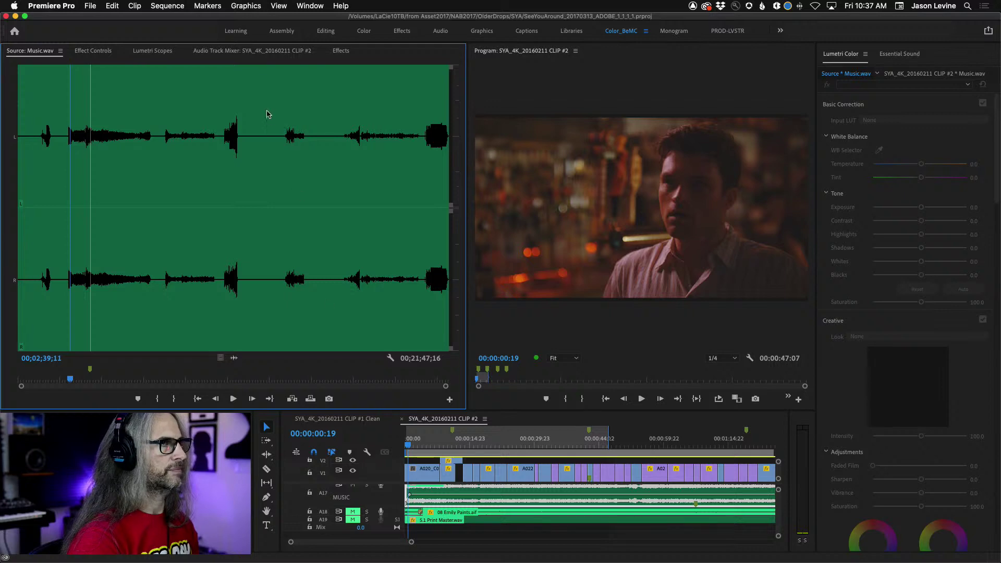
Close all projects, reopen the SeeYouAround_20170313_ADOBE_1_1_1_1 project and dismiss its loading warnings
click(90, 6)
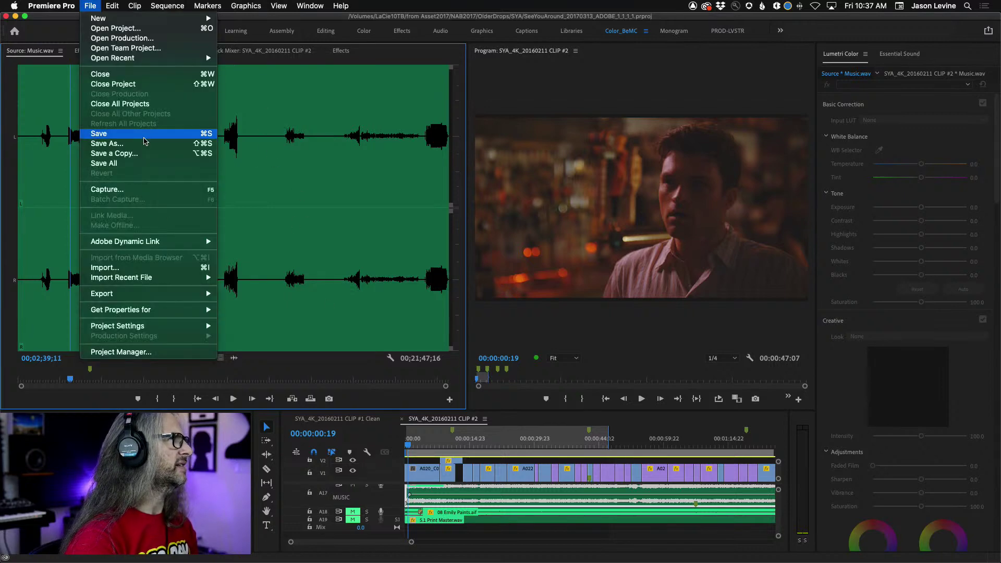
click(92, 6)
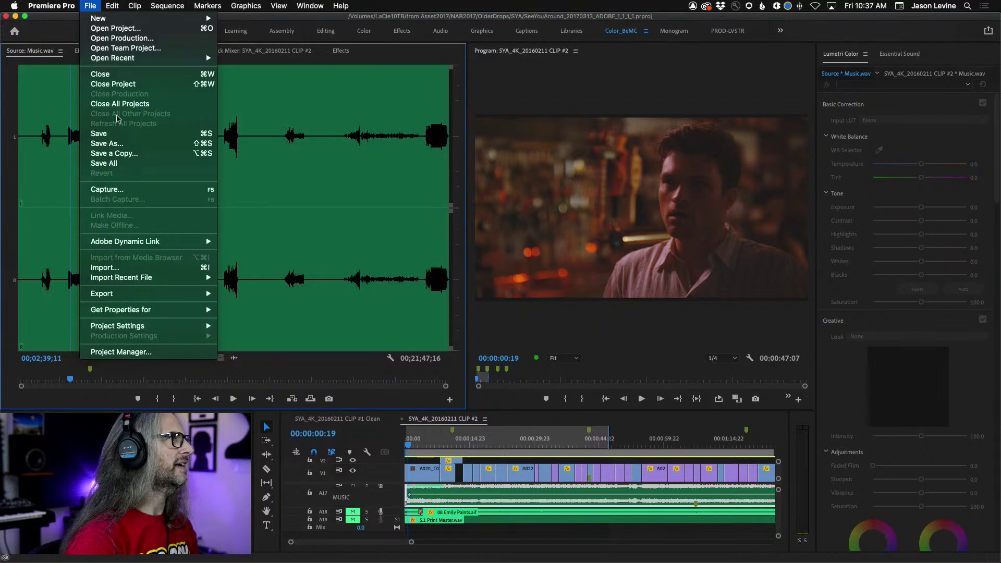
click(125, 103)
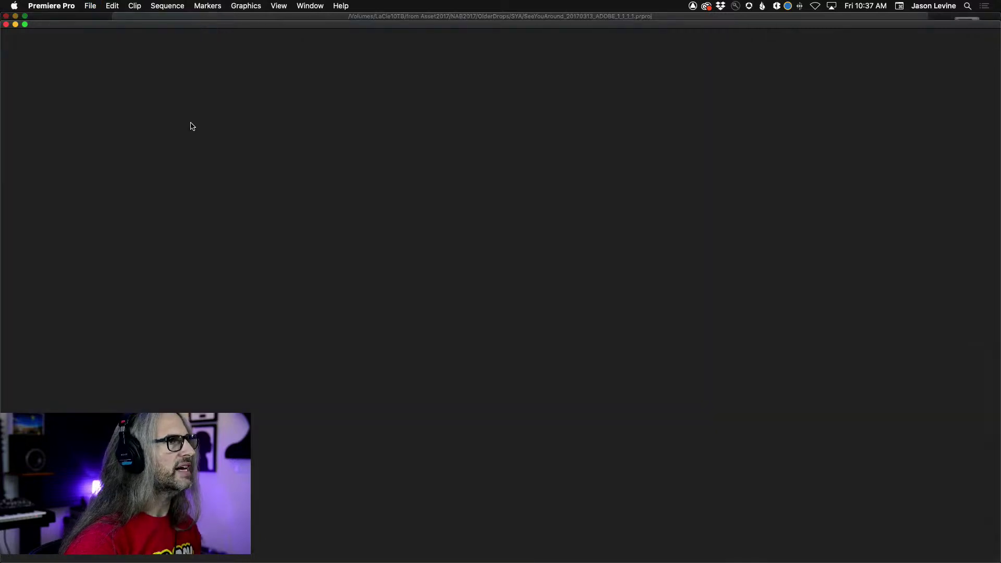
click(265, 350)
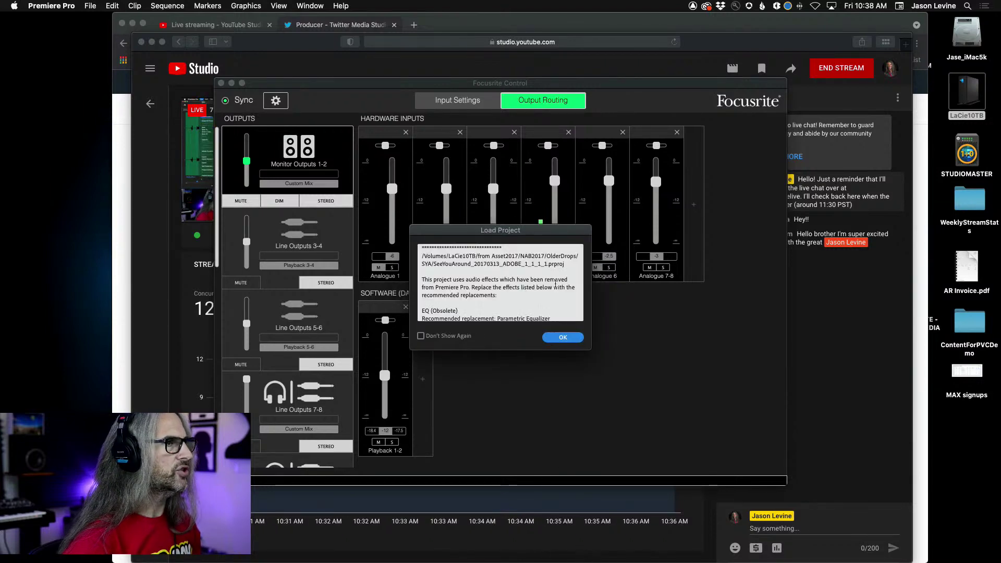
click(554, 337)
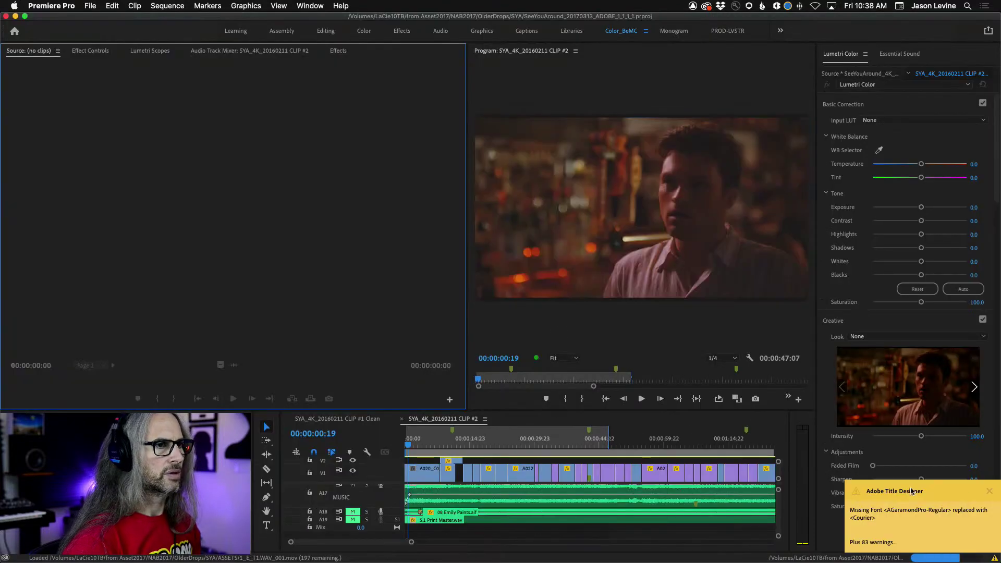
click(992, 492)
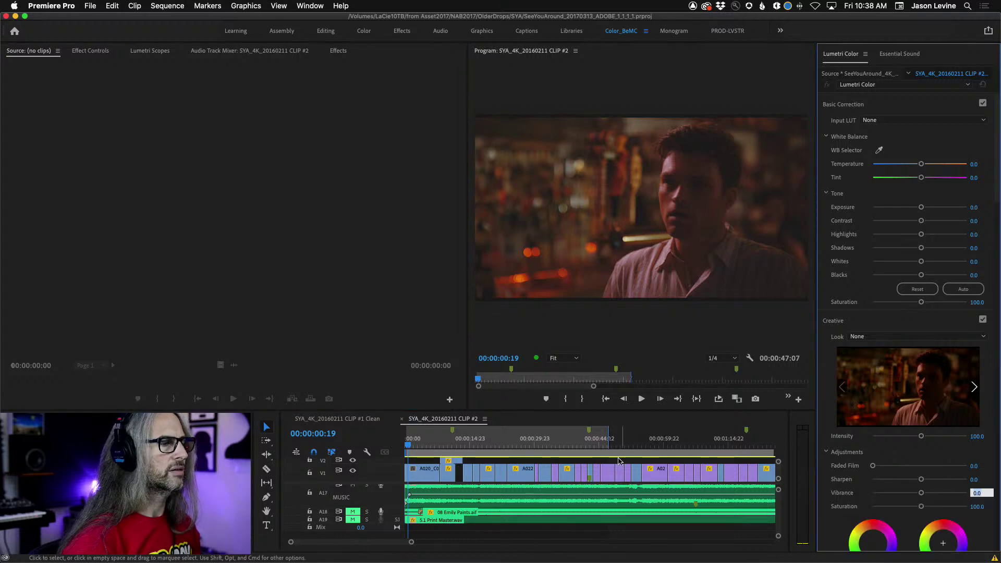
Play the SYA_4K_20160211 CLIP #2 sequence in the reopened project to test its audio
click(459, 421)
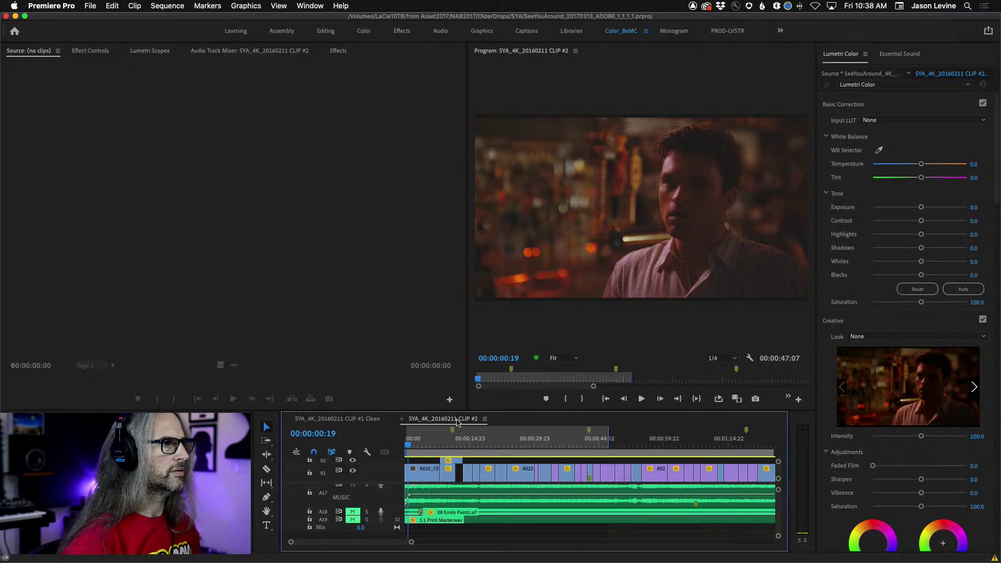
key(space)
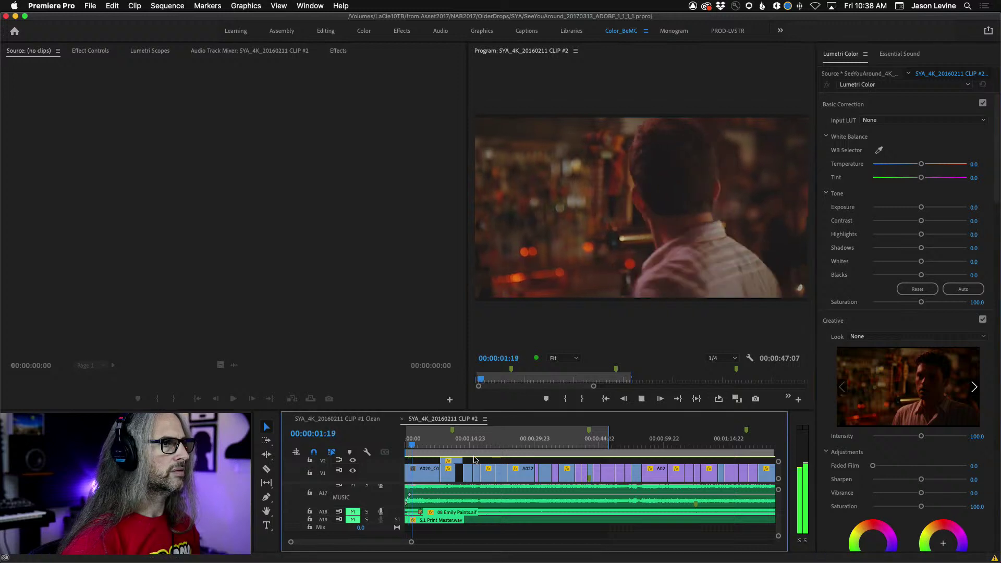
Stop playback with the playhead back at the sequence start and show the Audio Track Mixer
key(space)
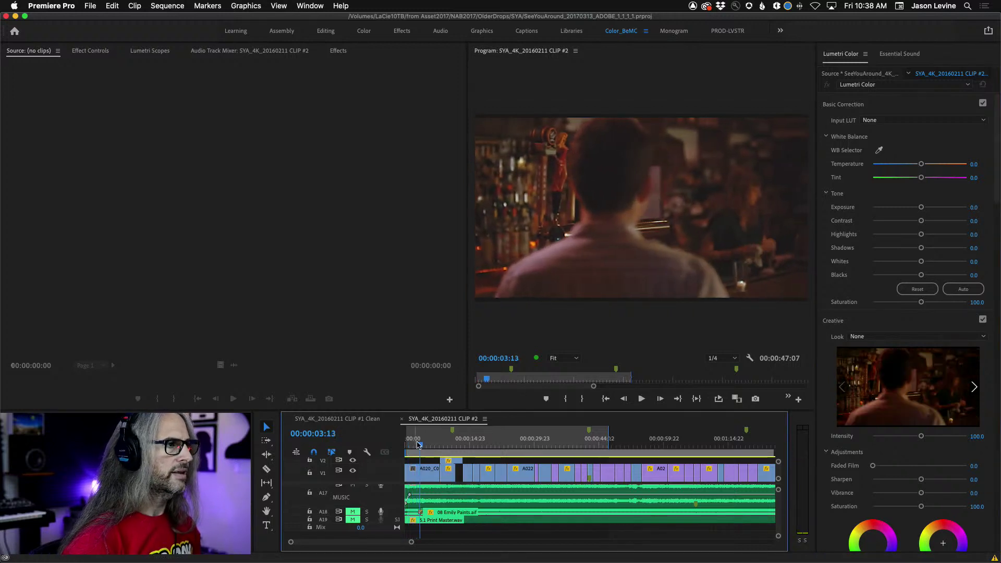
key(Home)
click(197, 52)
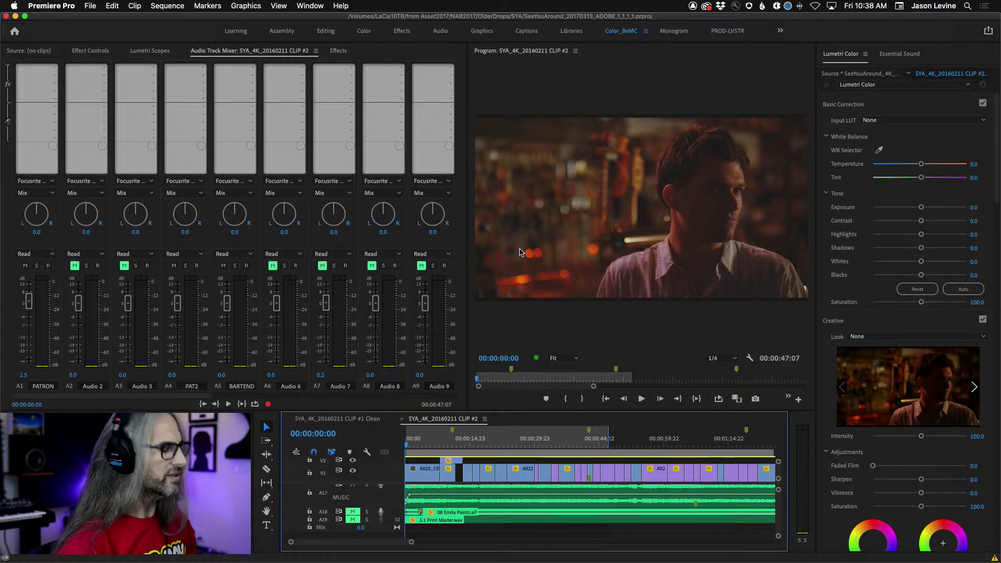
Maximize the program monitor, play the opening of the sequence in short bursts to test its audio, and restore the layout
key(grave)
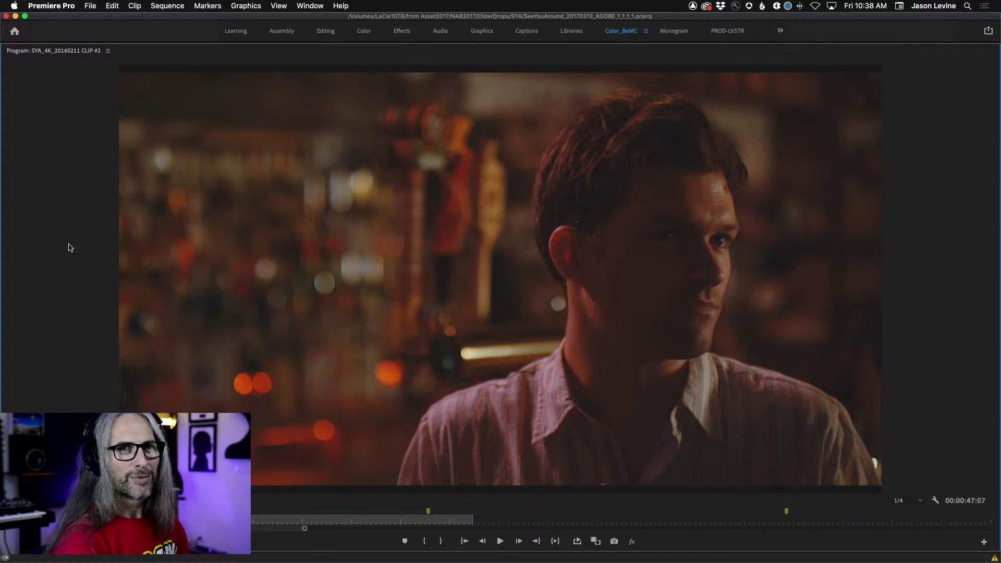
key(space)
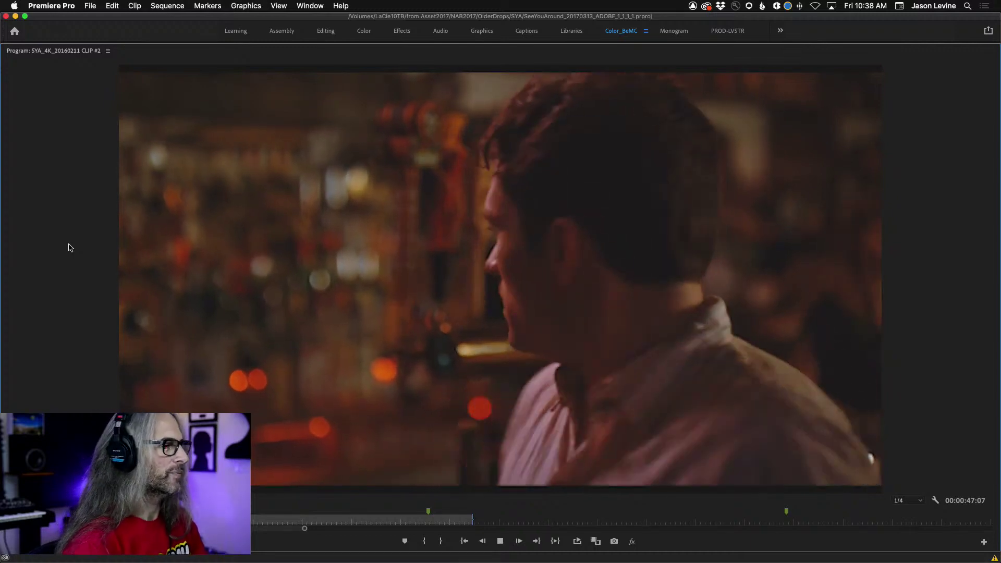
key(space)
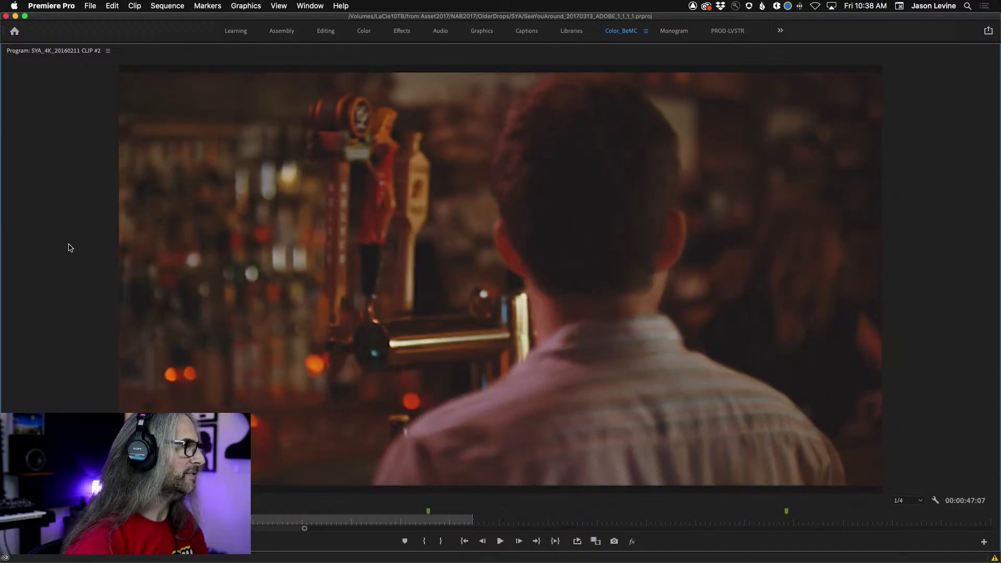
key(space)
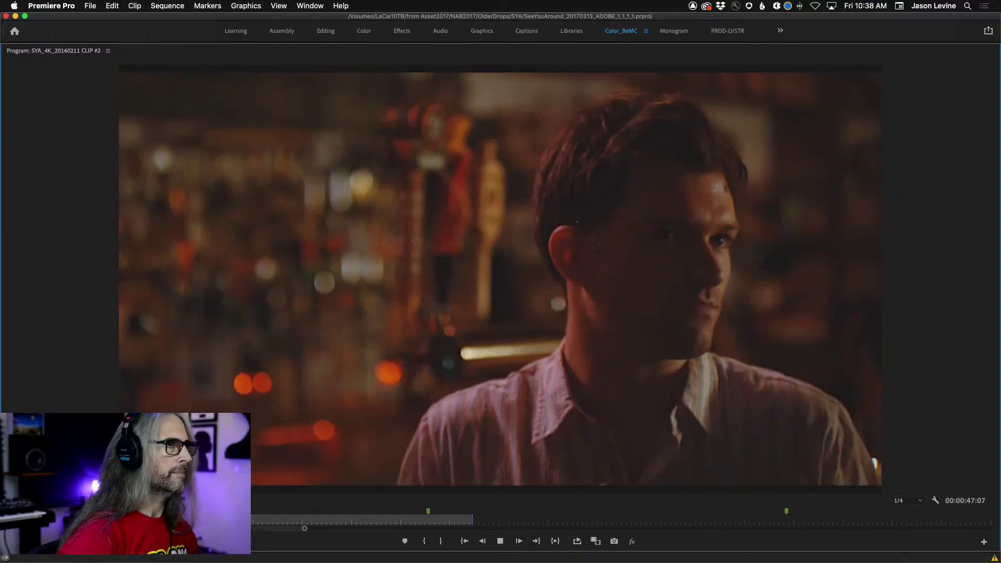
key(space)
key(grave)
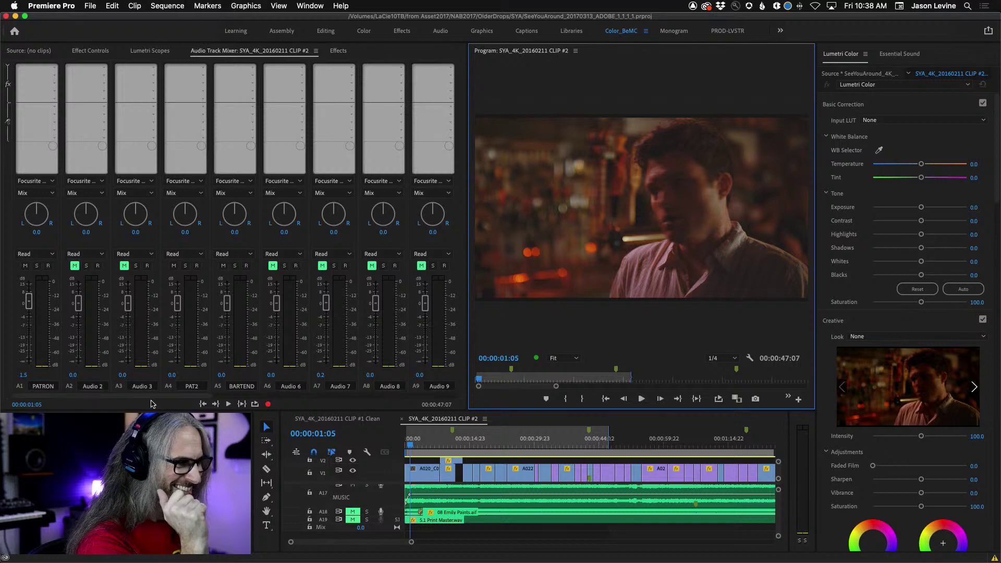
Switch to Adobe Audition, try to open the recent LFTC.sesx session and delete its entry from the recent files list
mouse_move(506, 556)
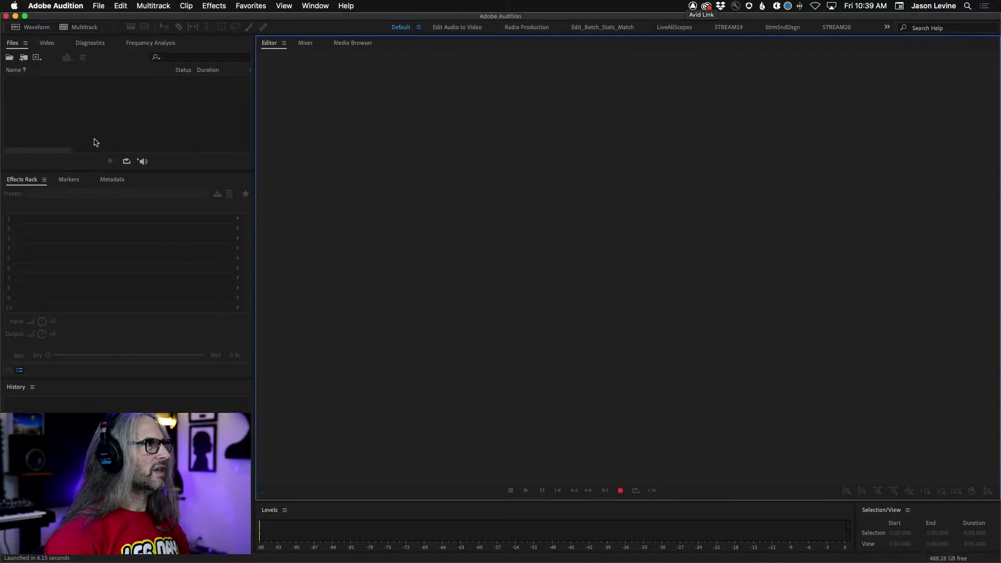
click(96, 7)
click(96, 8)
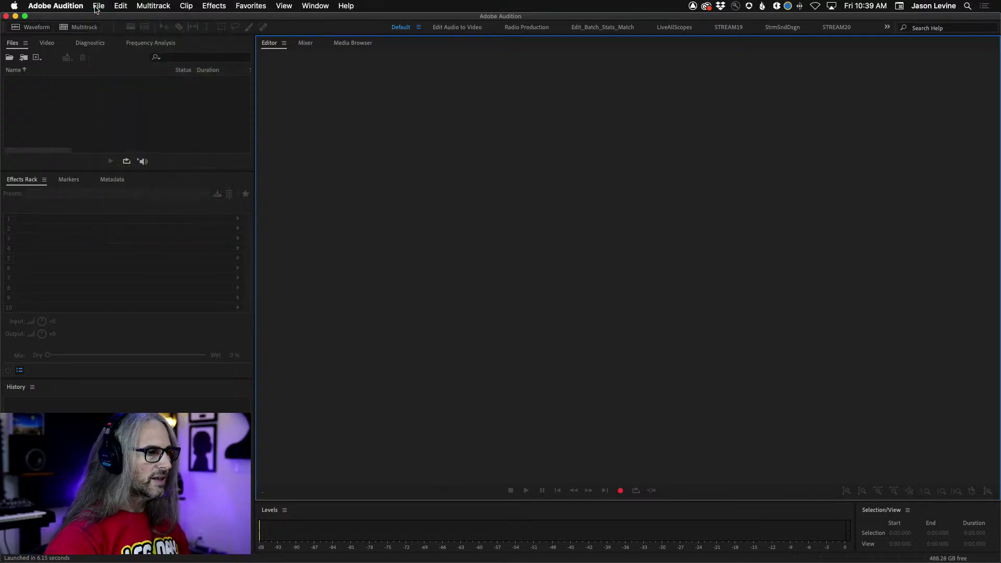
click(96, 7)
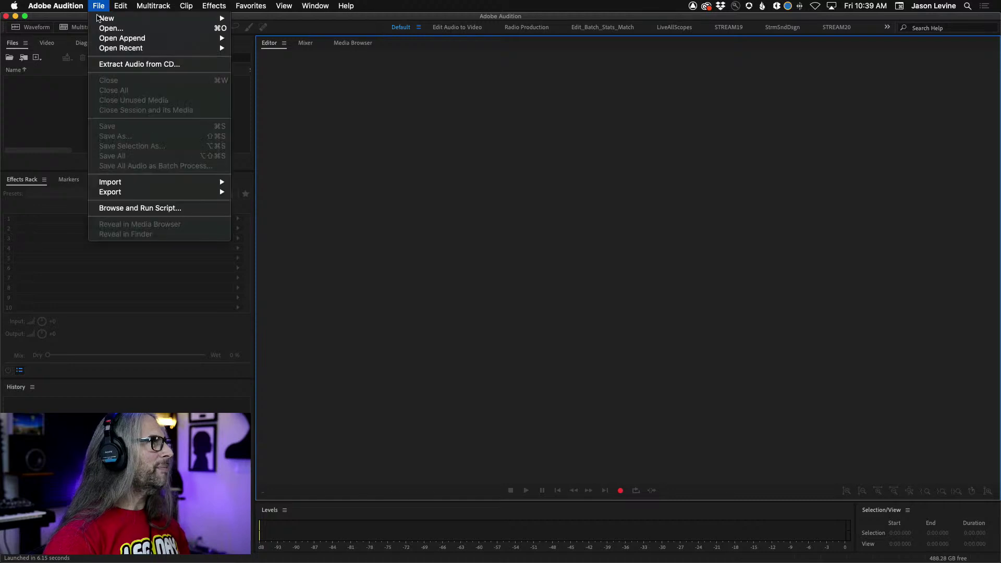
mouse_move(107, 49)
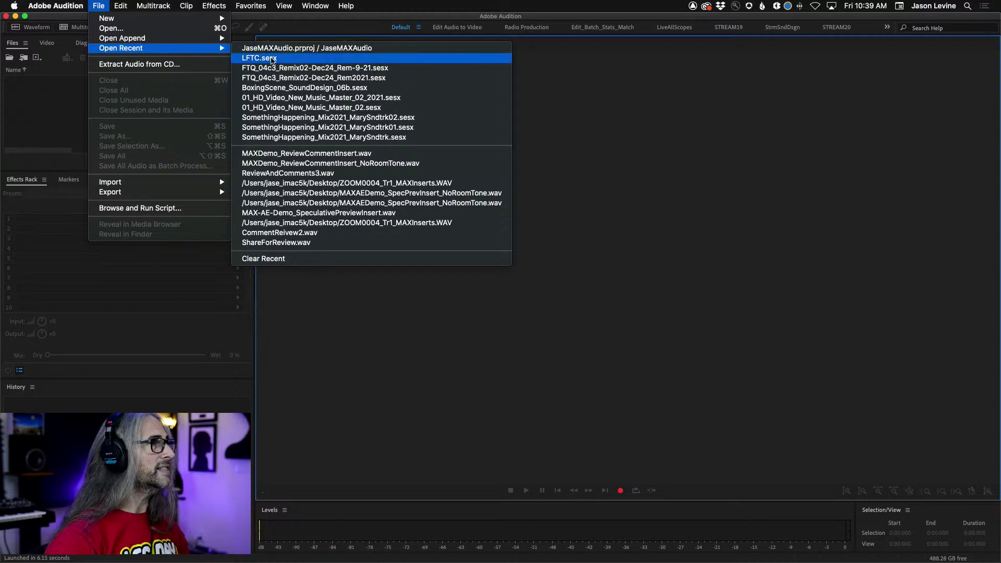
click(272, 58)
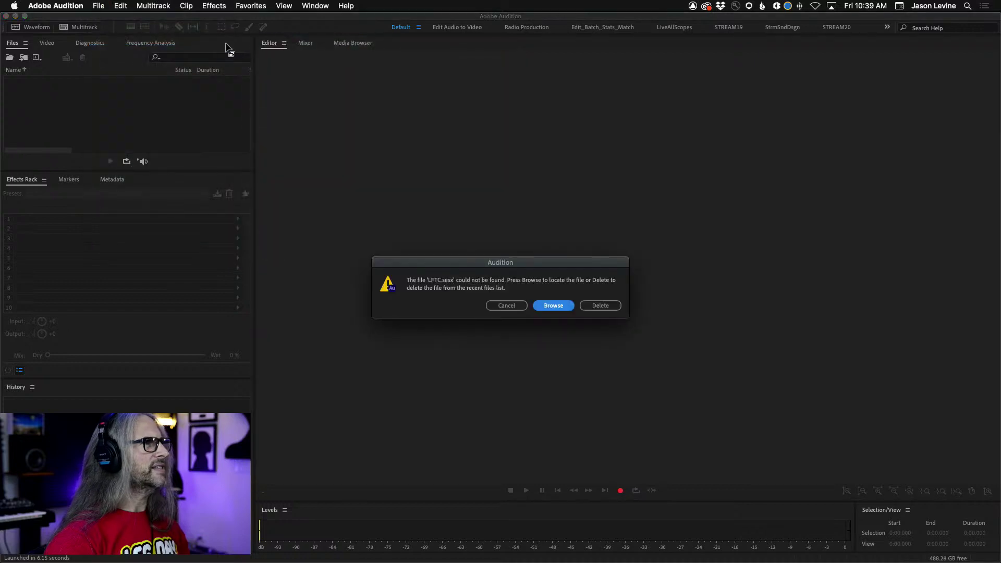
click(596, 306)
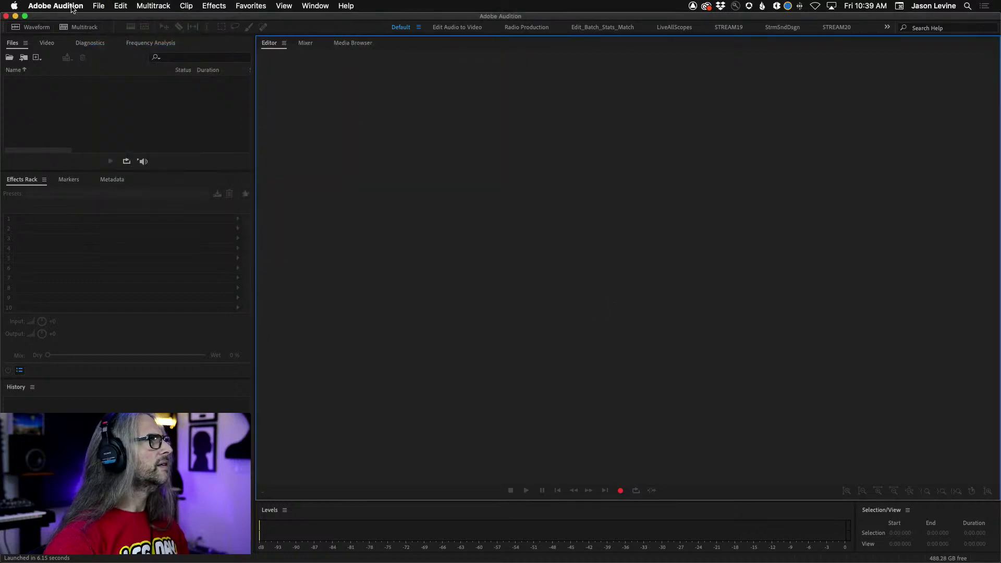
click(99, 6)
click(119, 29)
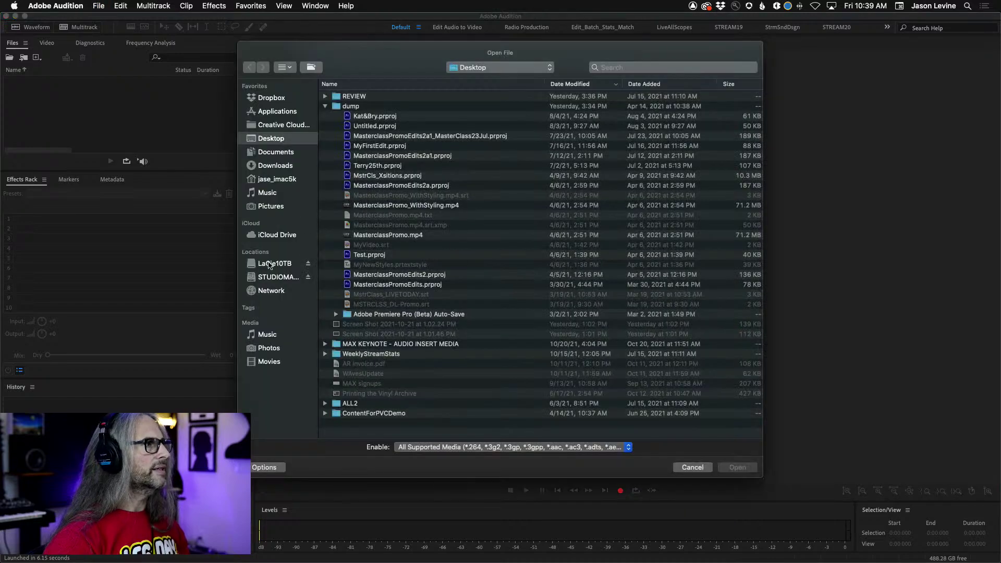
click(279, 265)
double_click(359, 96)
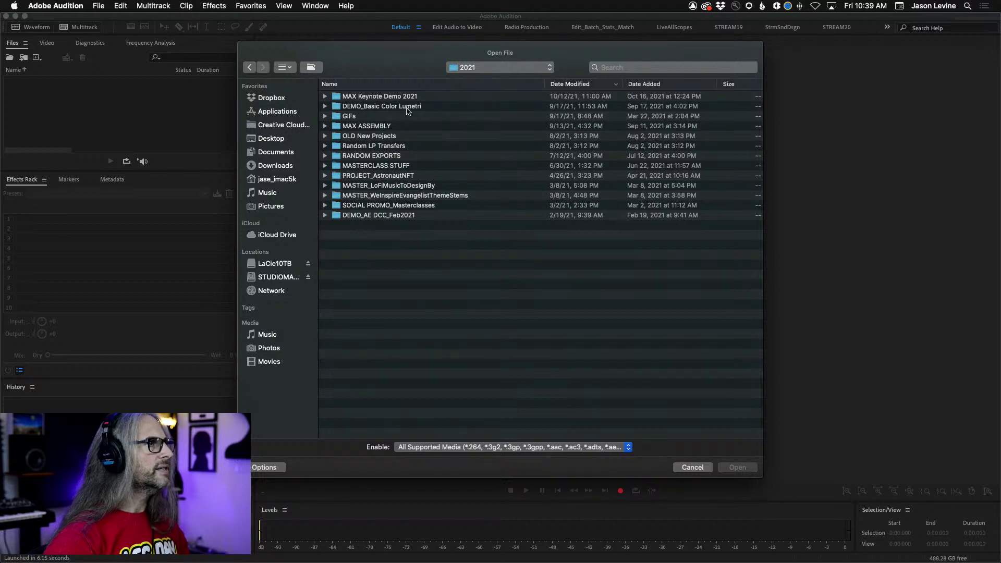
double_click(359, 156)
click(250, 67)
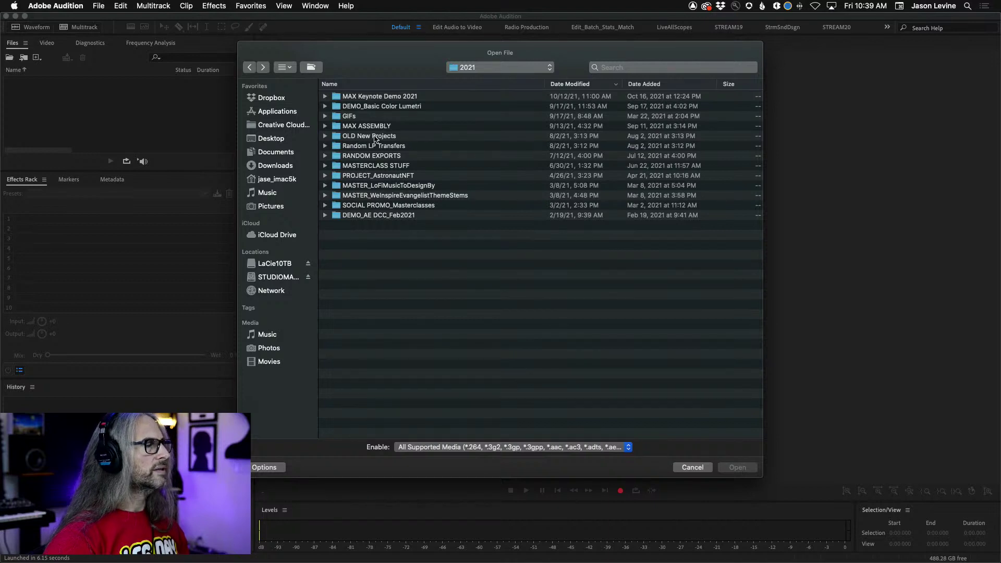
click(324, 137)
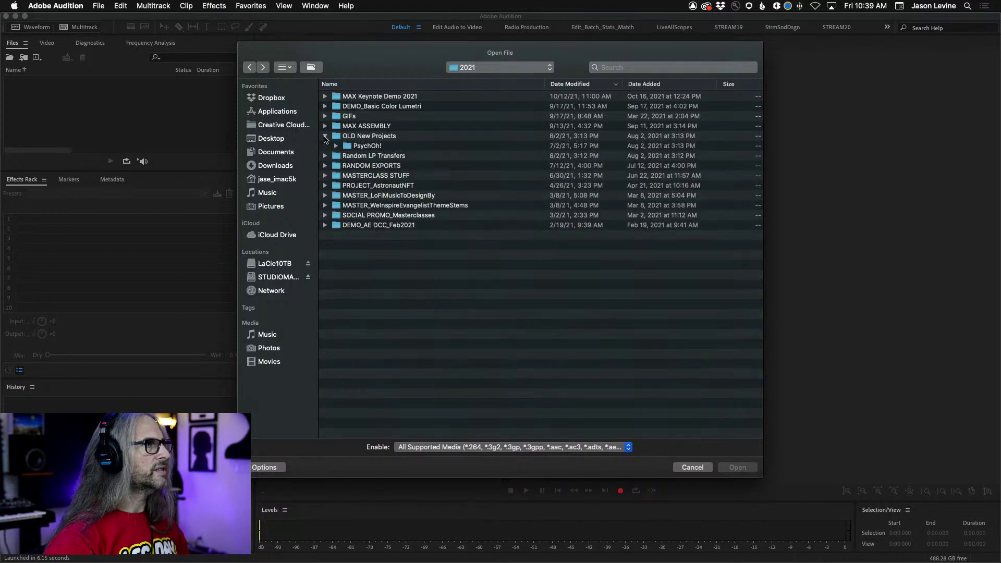
click(324, 137)
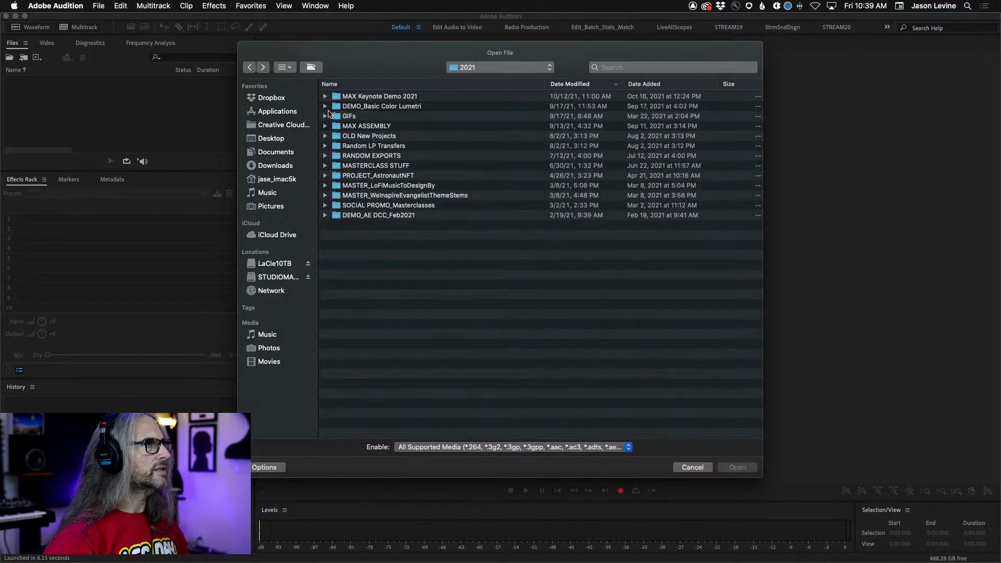
click(681, 469)
click(99, 6)
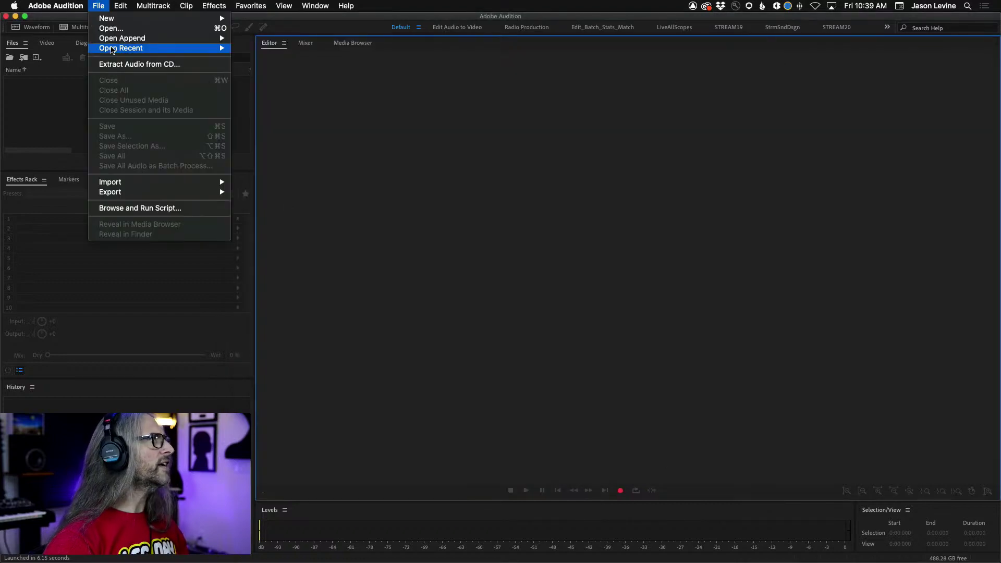
mouse_move(111, 49)
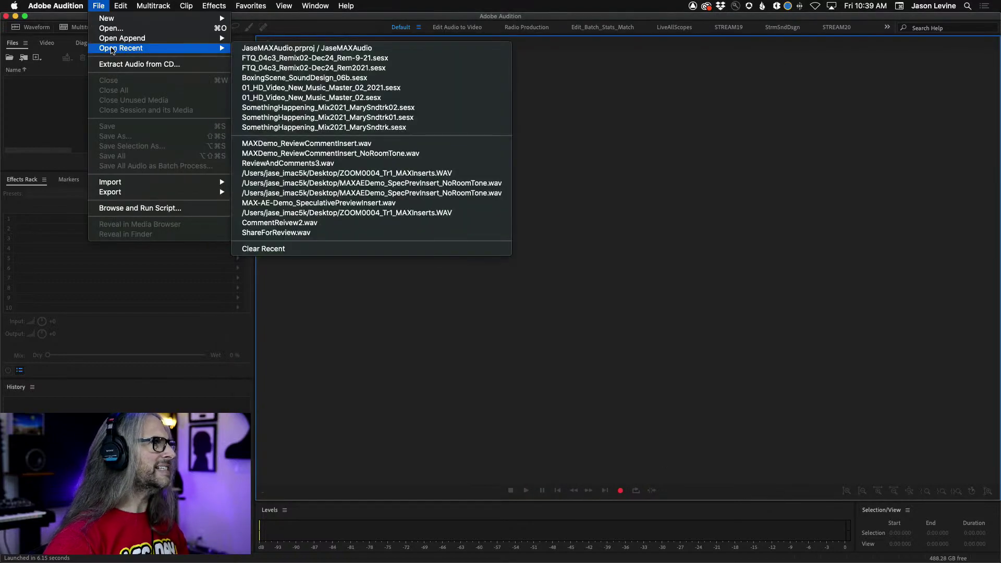
key(Escape)
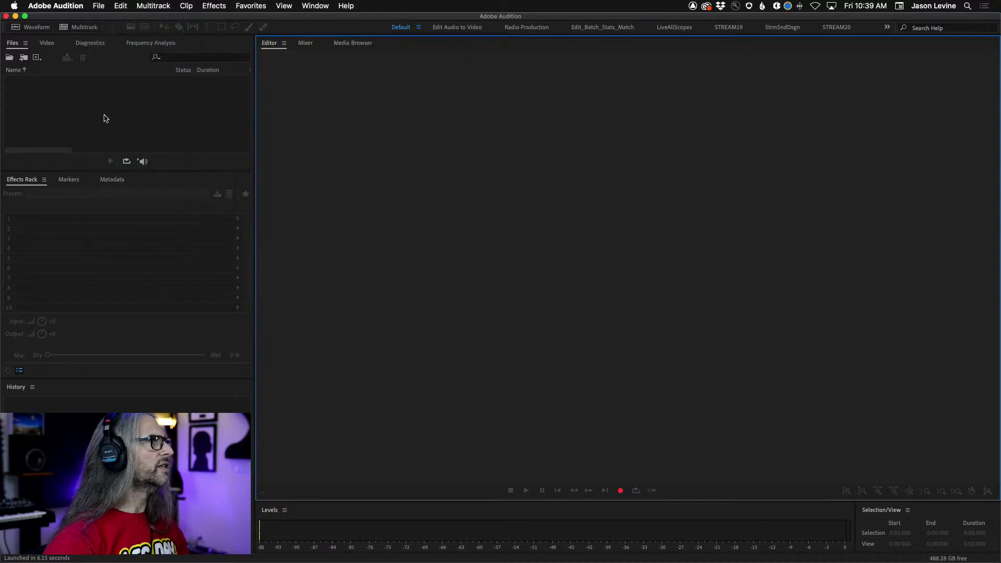
Open MasterclassPromo.mp4 from the dump folder on the Desktop and play it briefly to test audio output
click(106, 118)
key(super+o)
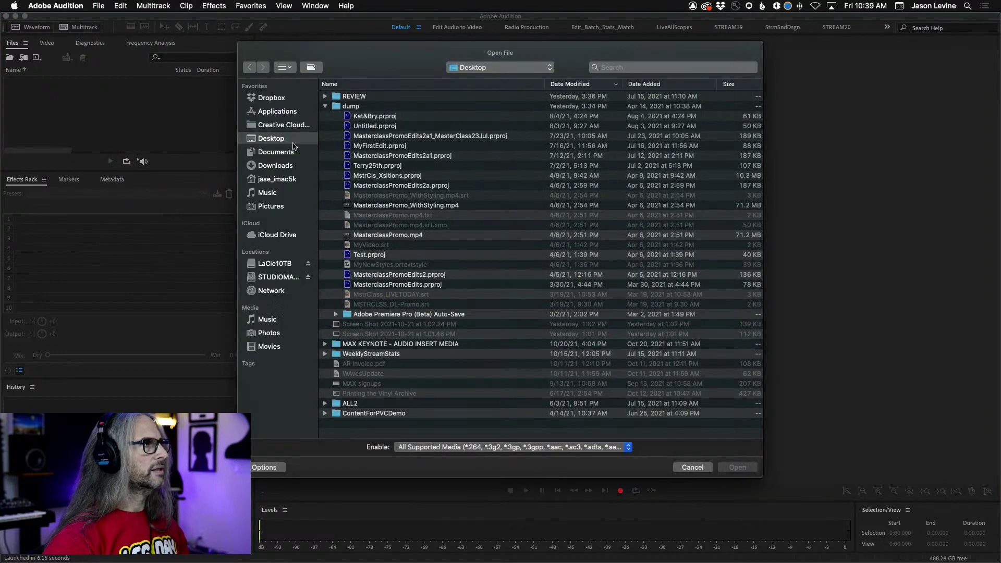
click(407, 236)
key(Return)
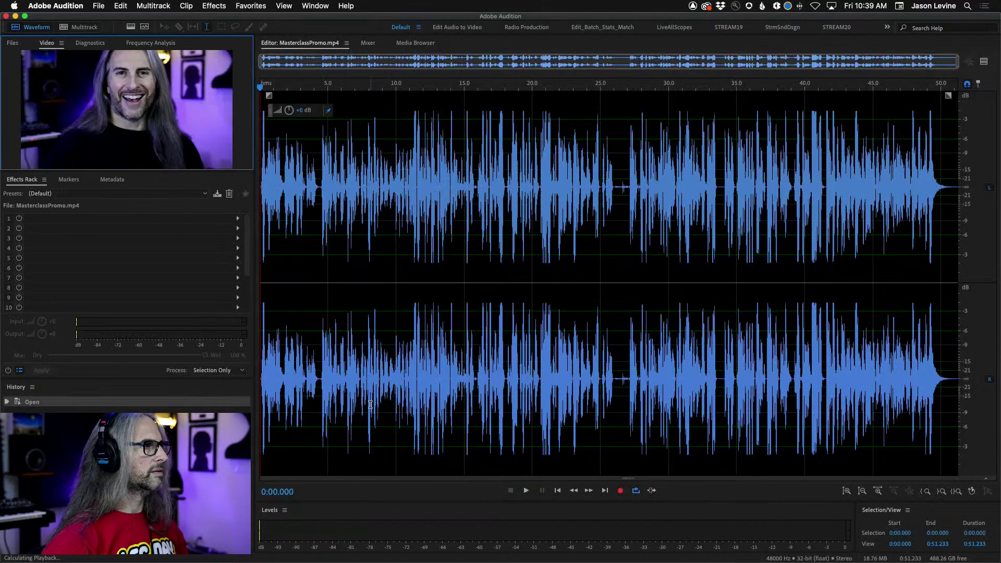
key(space)
key(space)
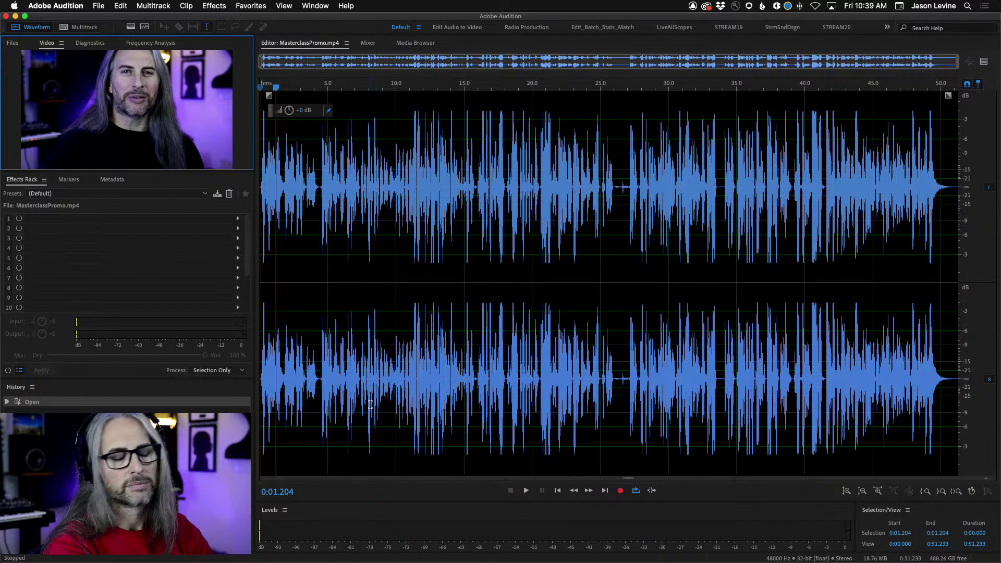
Return to Premiere Pro, stop the maximized playback, and restore the panel layout with the playhead at the sequence start
mouse_move(483, 562)
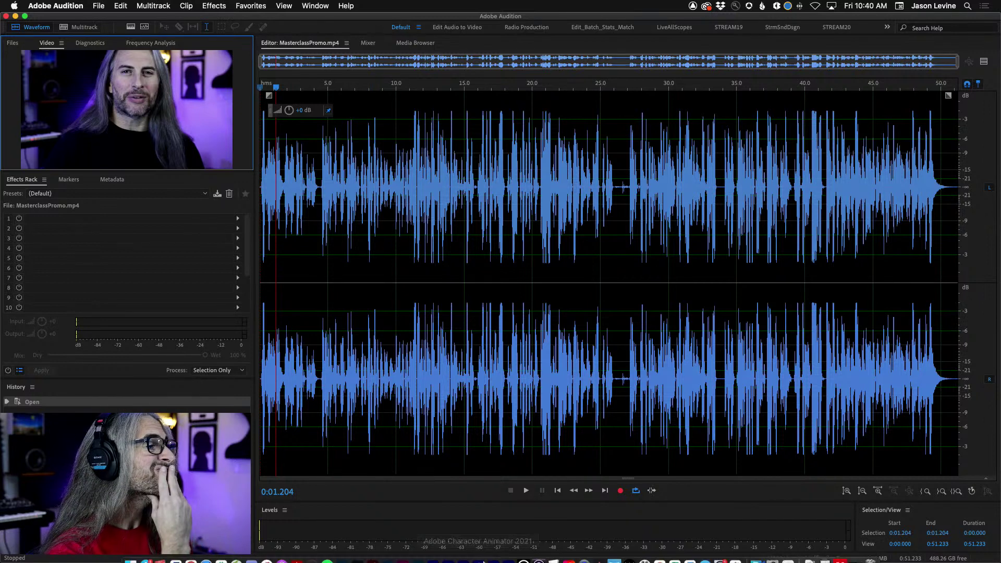
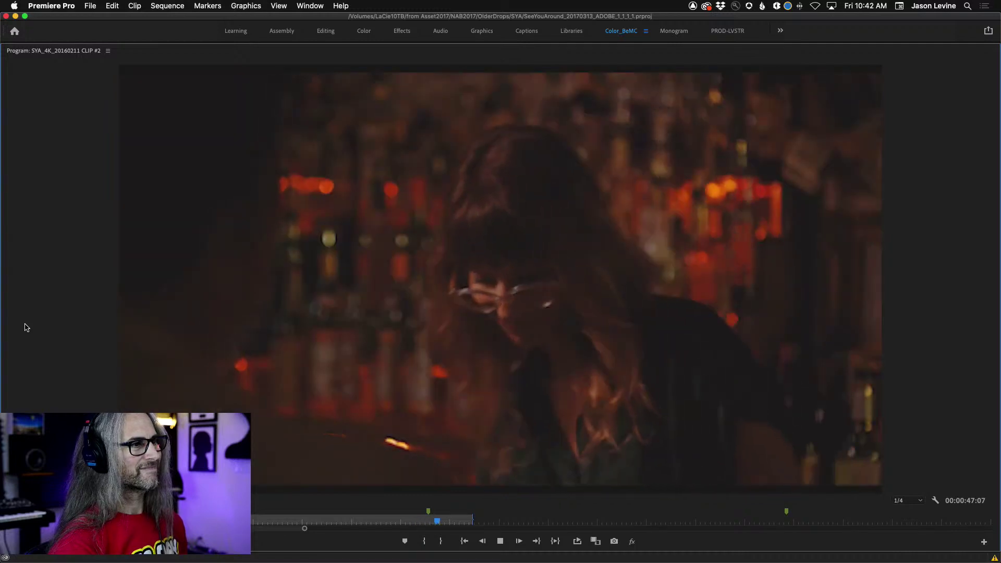
key(space)
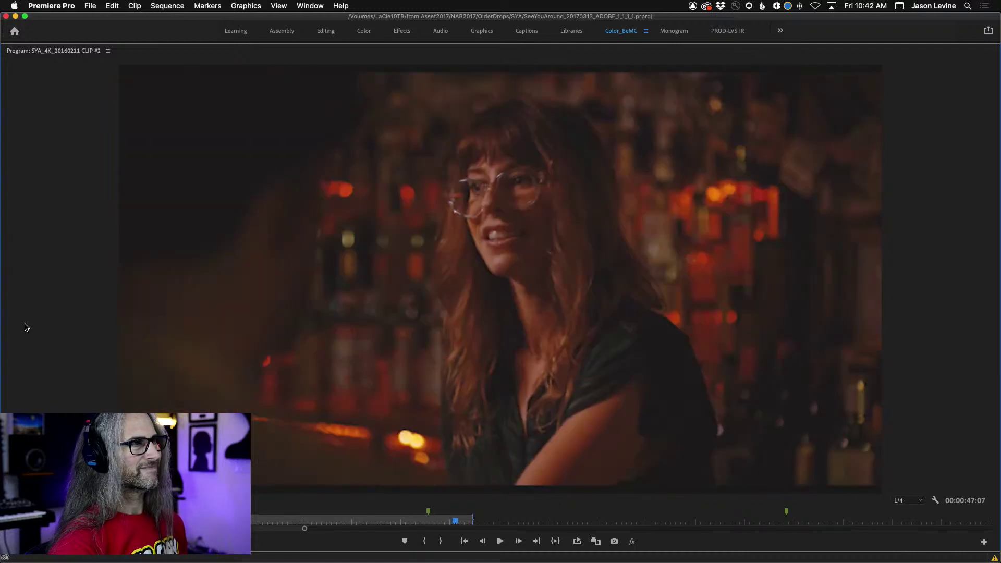
key(grave)
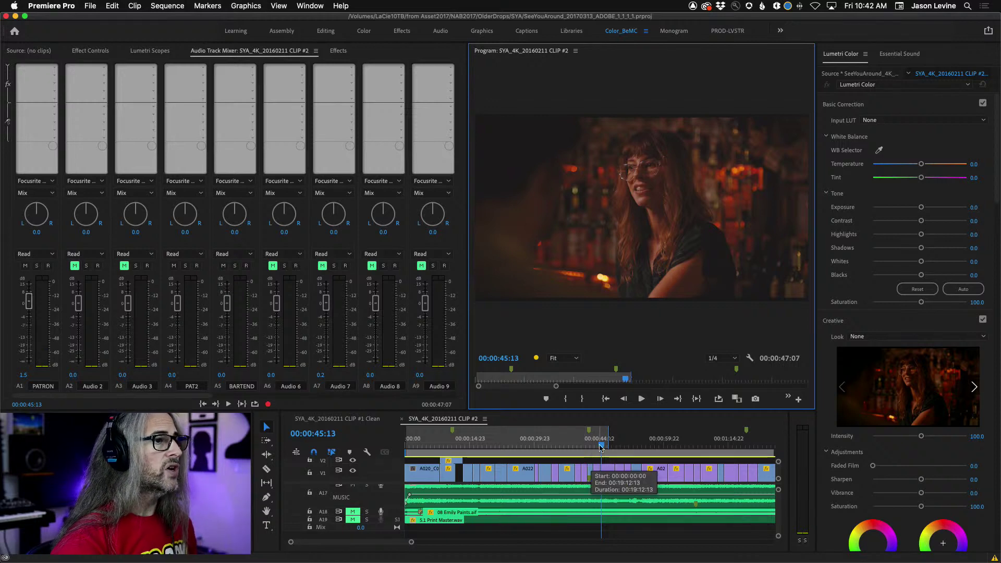
click(365, 428)
key(Home)
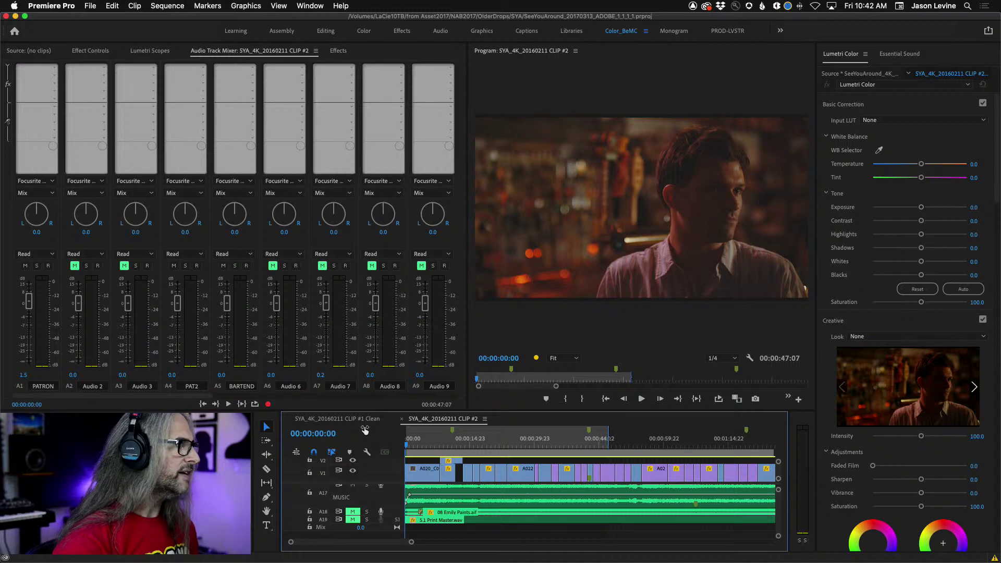
Pull the volume faders of the BAR FX, Alt FX, EFX and MUSIC tracks all the way down in the Audio Track Mixer
click(420, 400)
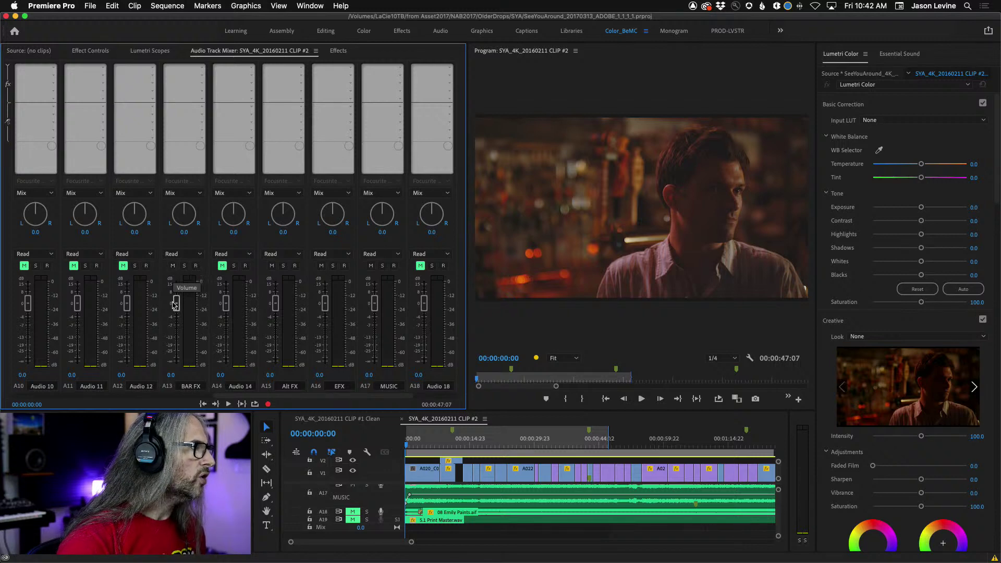
drag(172, 307, 175, 386)
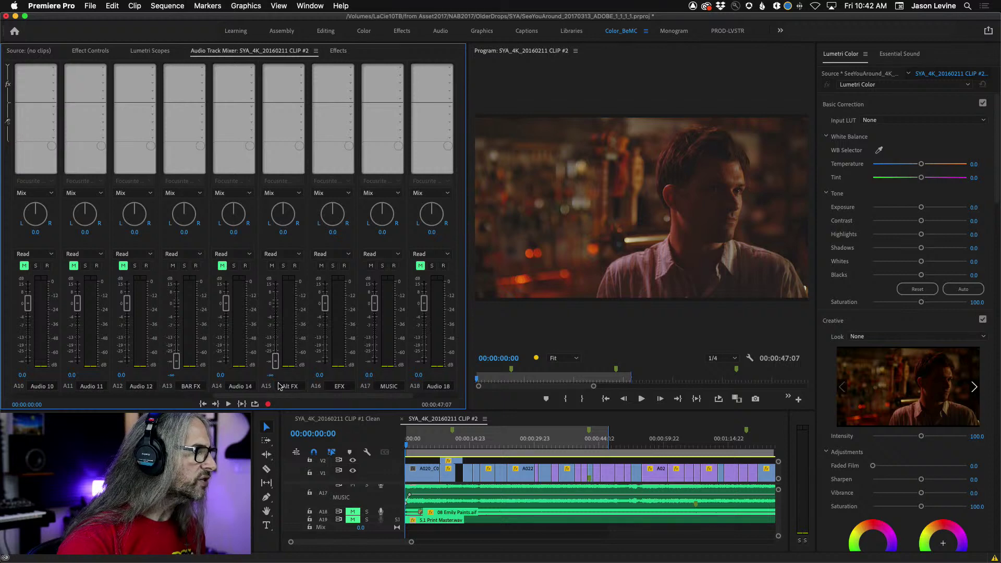
drag(326, 364, 321, 385)
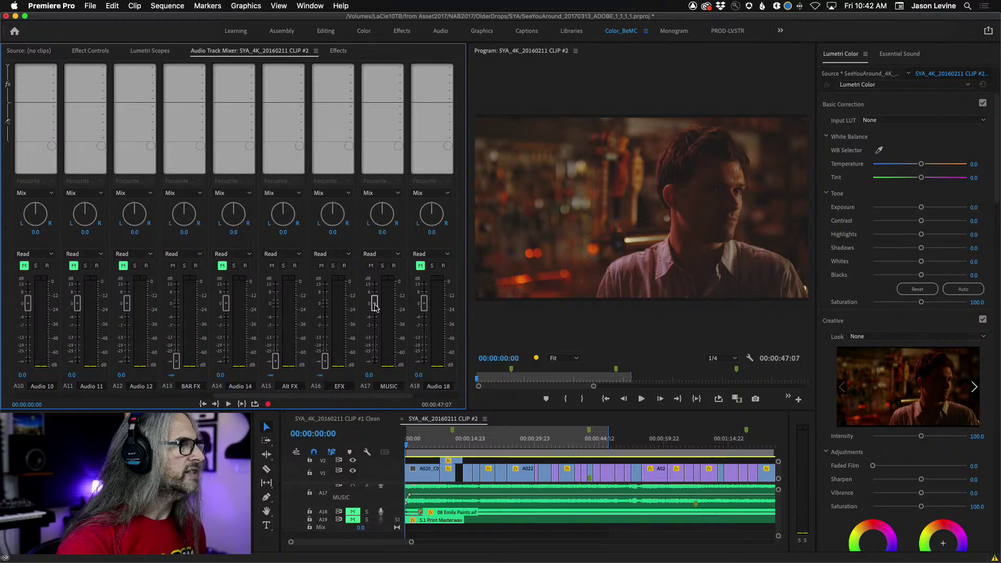
drag(374, 303, 376, 381)
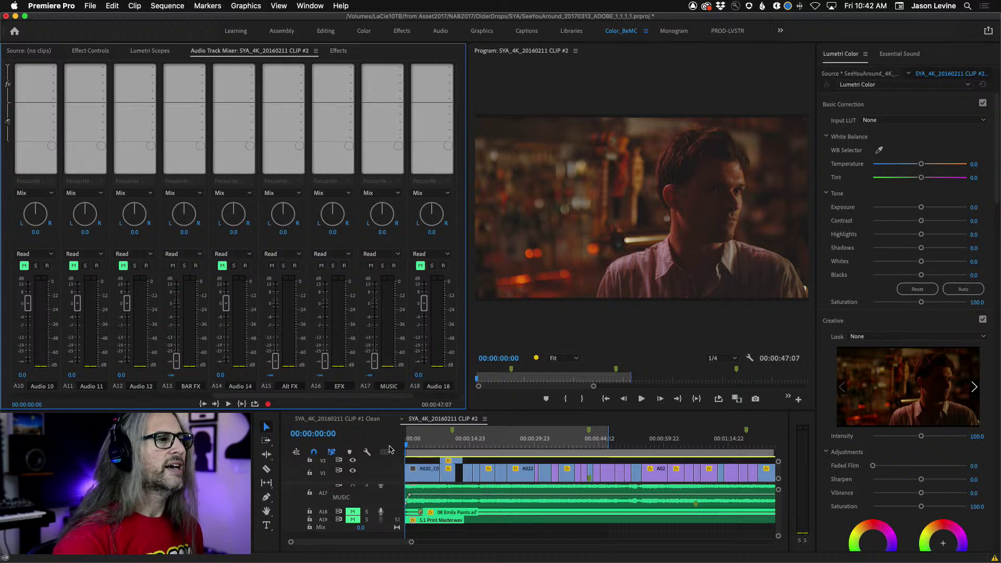
Play the sequence briefly from about 7 seconds to hear the dialogue with the effects and music tracks down
scroll(540, 495, up, 8)
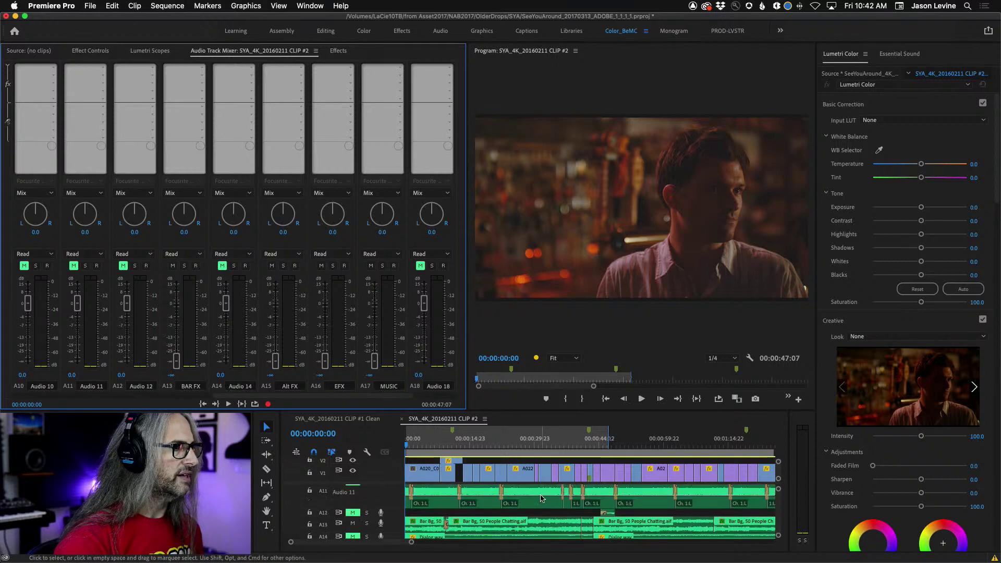
scroll(541, 498, up, 8)
scroll(420, 467, up, 5)
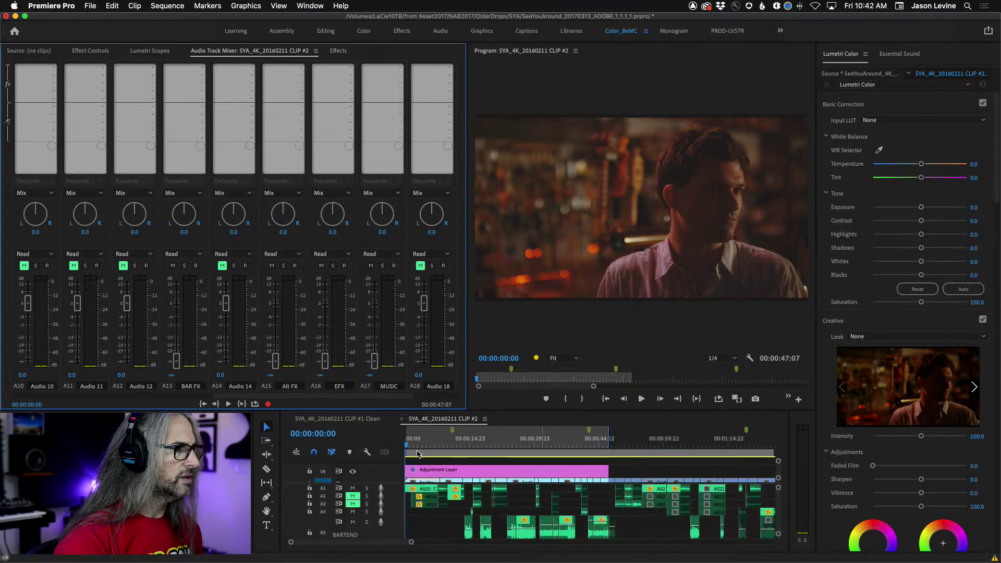
click(434, 447)
key(space)
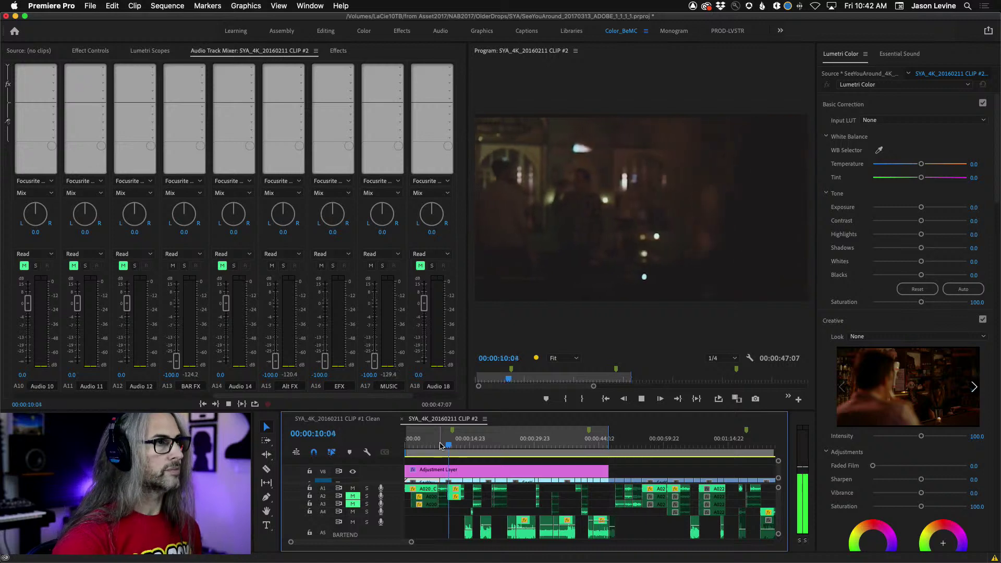
key(space)
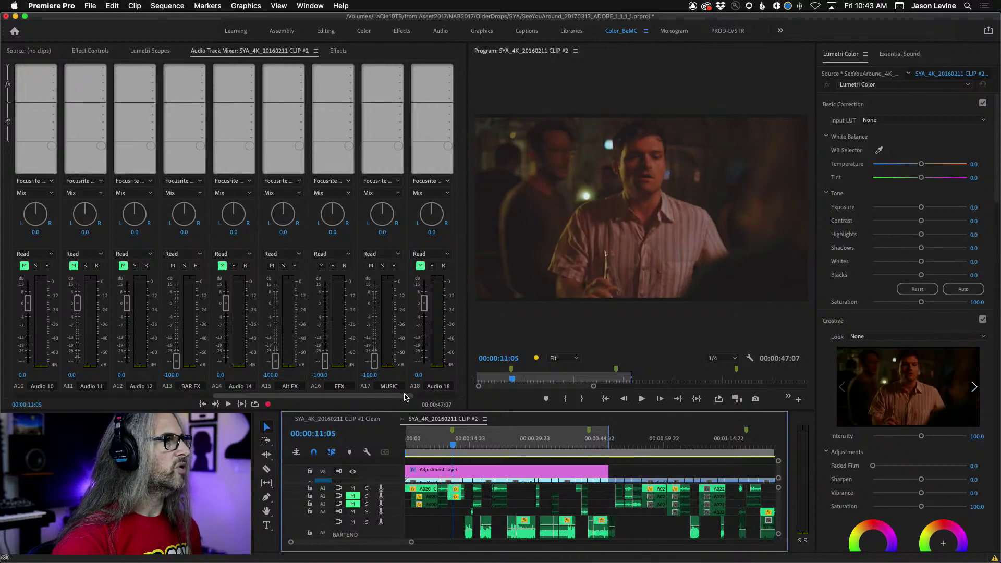
Add a Multiband Compressor to the Mix track's first effect slot, open its editor and close it again
drag(406, 394, 443, 395)
click(452, 70)
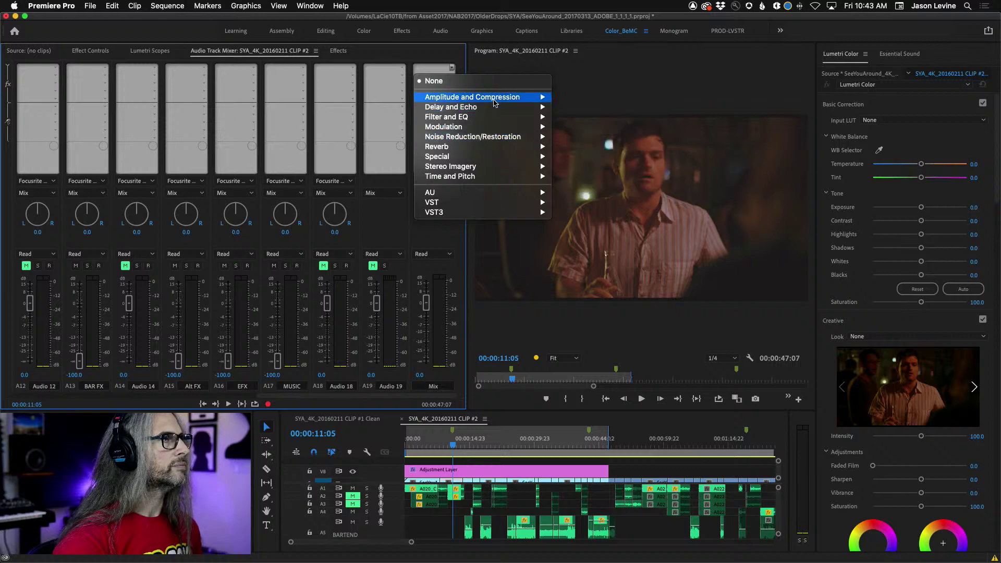
mouse_move(496, 98)
click(619, 169)
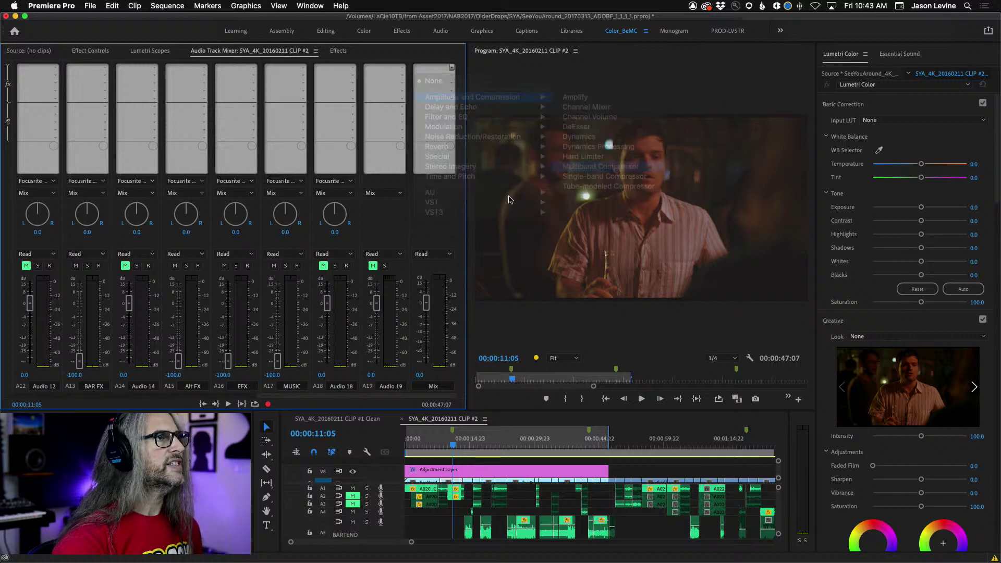
double_click(431, 68)
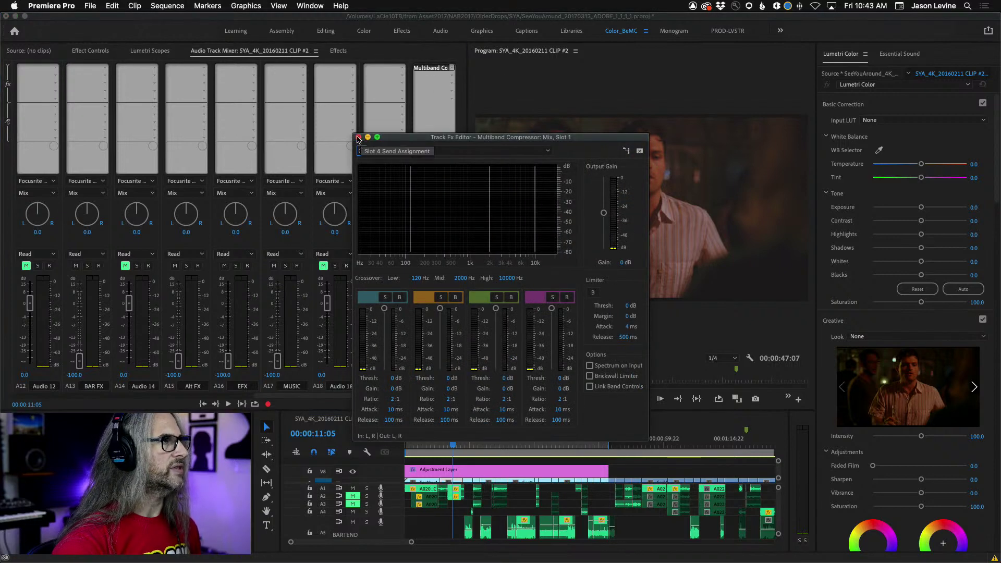
click(359, 138)
Put the Waves L3-LL Ultra (s) Audio Unit in the Mix track's first effect slot and open its editor
click(451, 68)
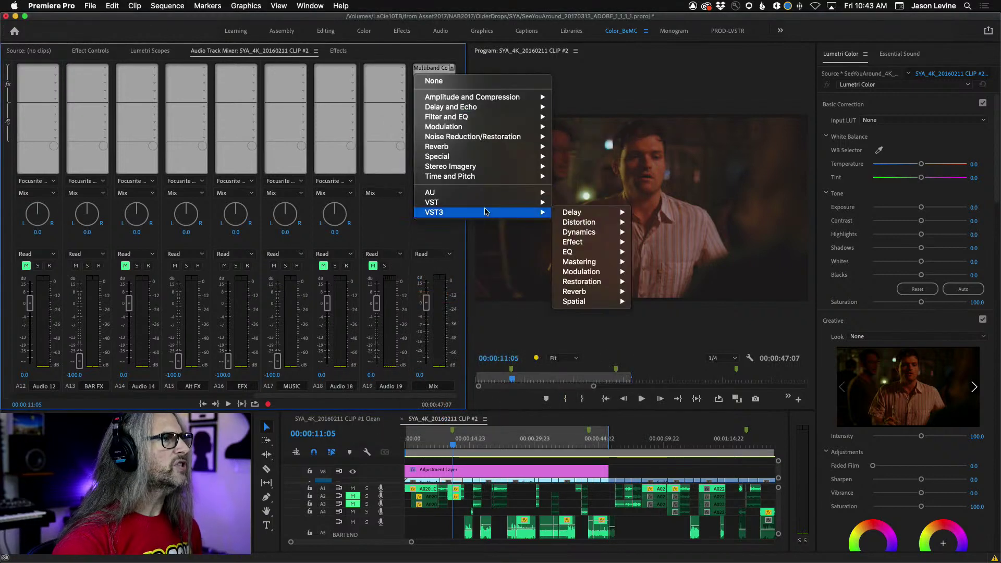
mouse_move(521, 192)
mouse_move(607, 231)
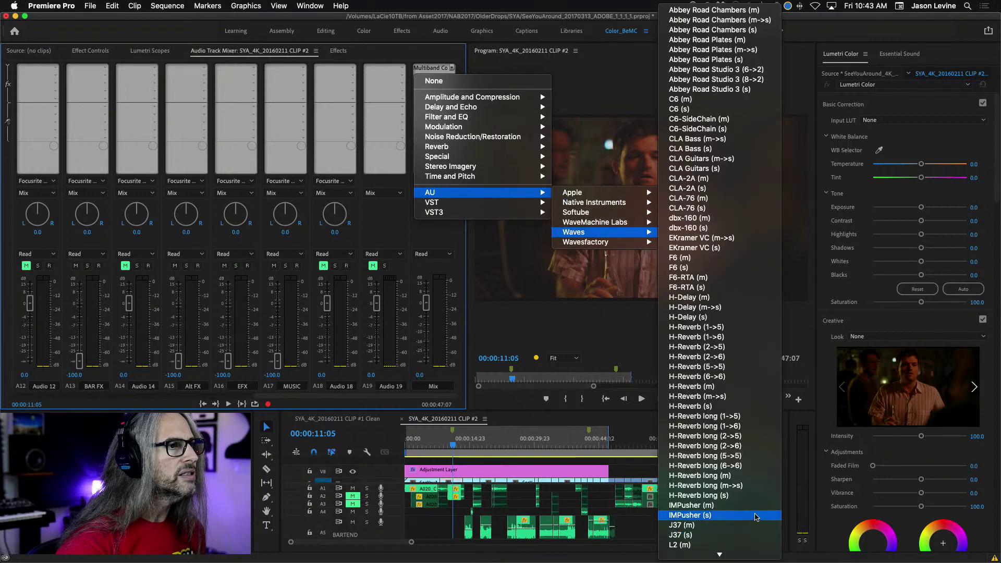
scroll(756, 517, down, 10)
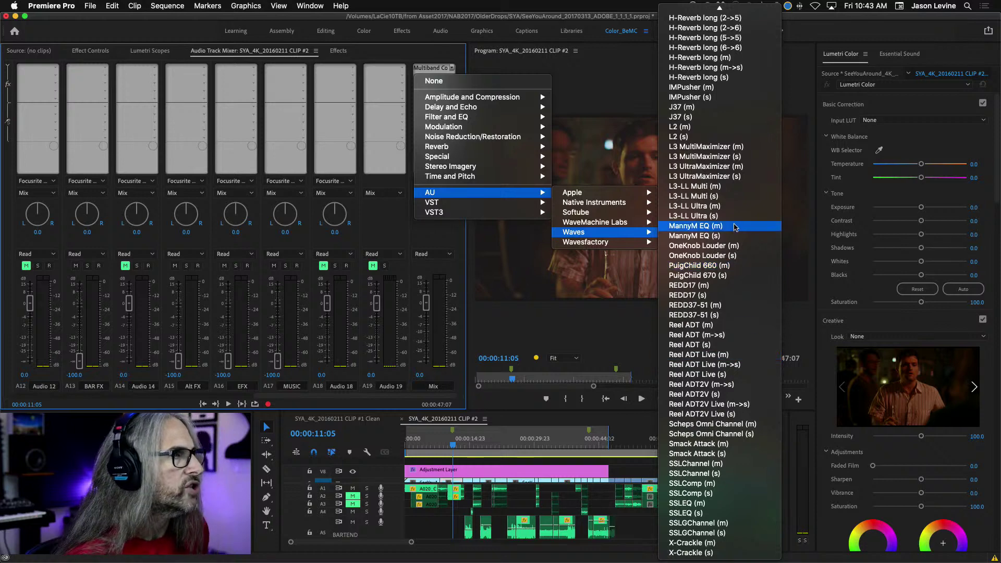
click(733, 217)
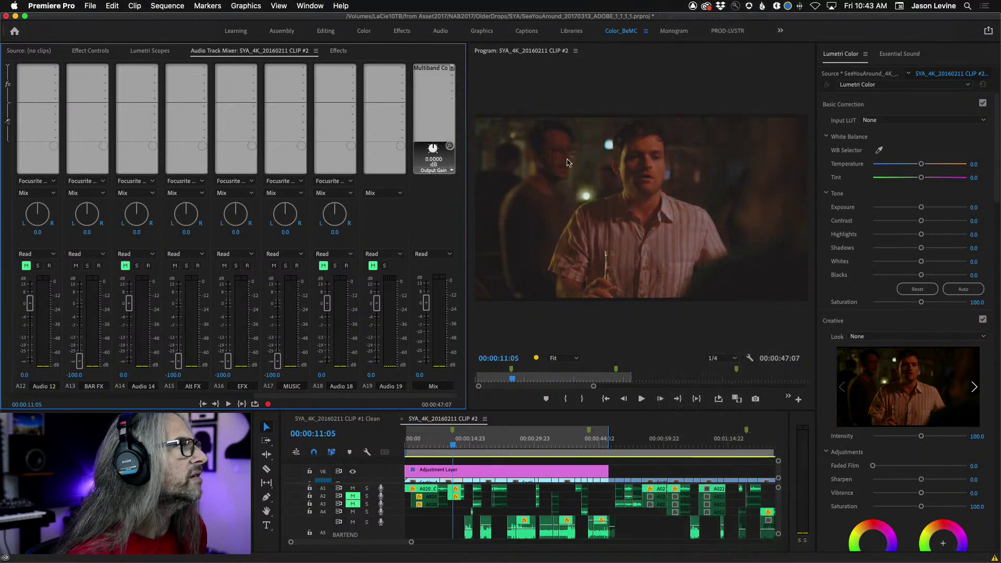
double_click(431, 68)
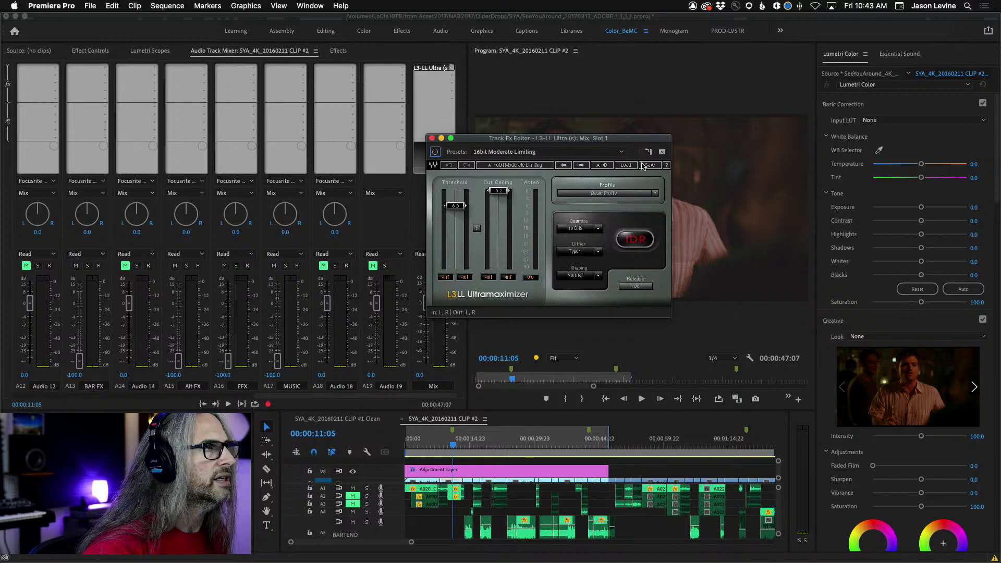
Set the L3-LL Ultramaximizer to the 24bit Hot and Pumpy preset, output ceiling about -1.8 dB and Wide Band ARC profile, and close its editor
click(627, 166)
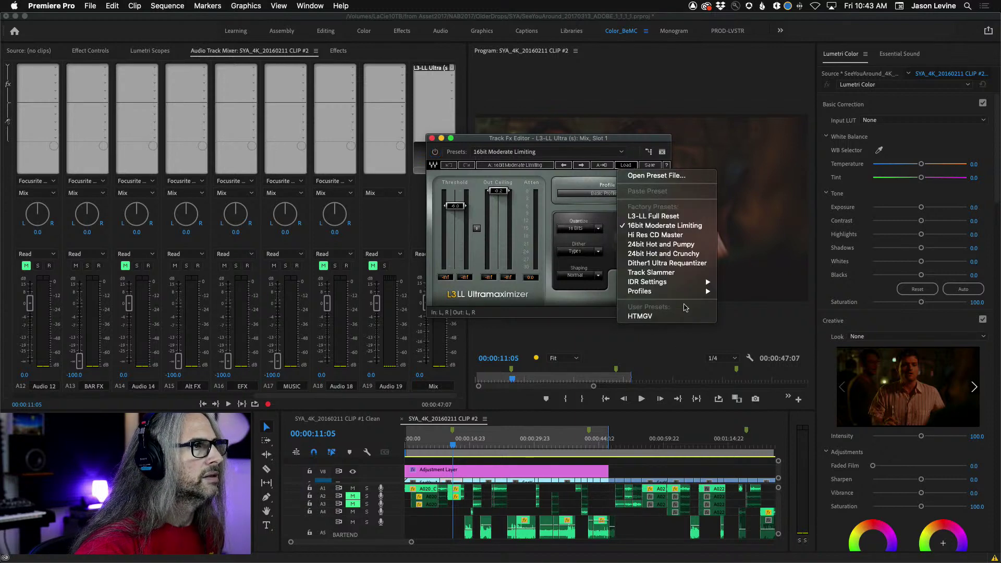
click(676, 245)
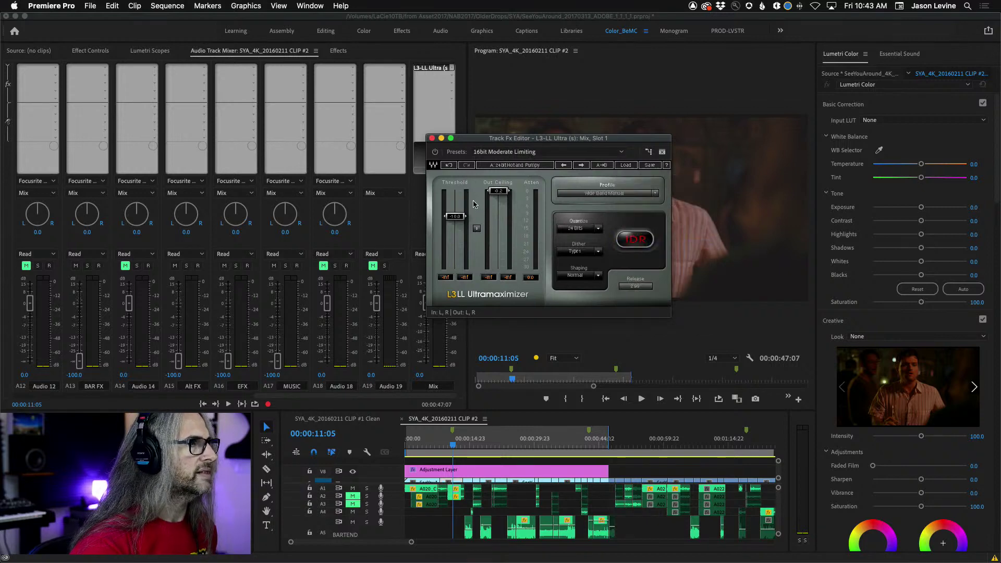
drag(493, 196, 492, 198)
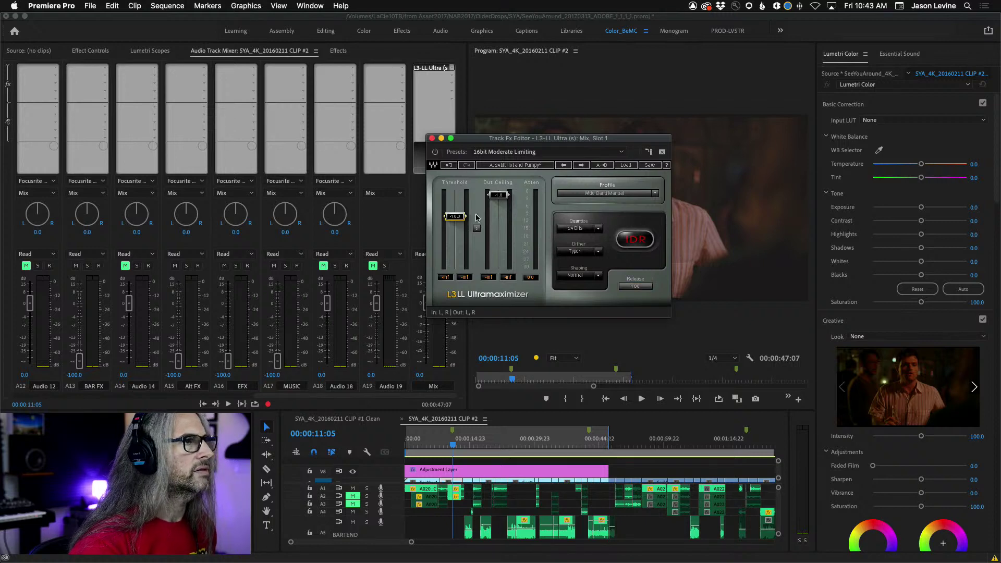
click(657, 195)
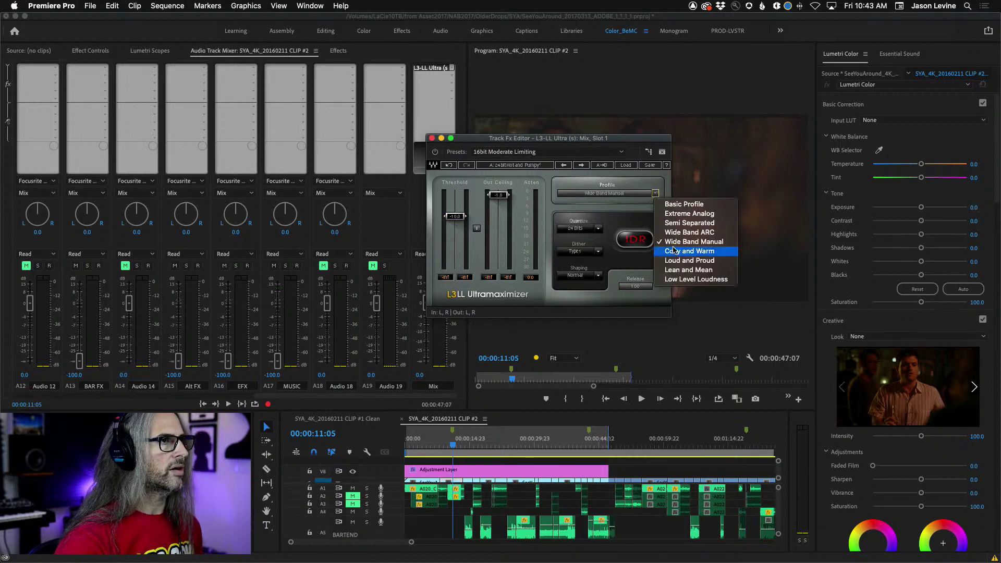
click(692, 233)
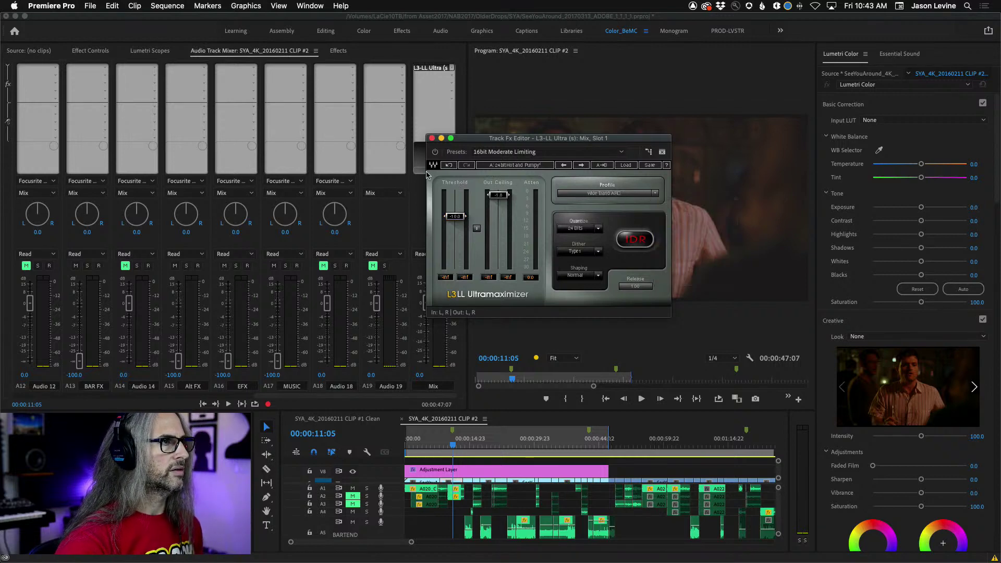
click(431, 139)
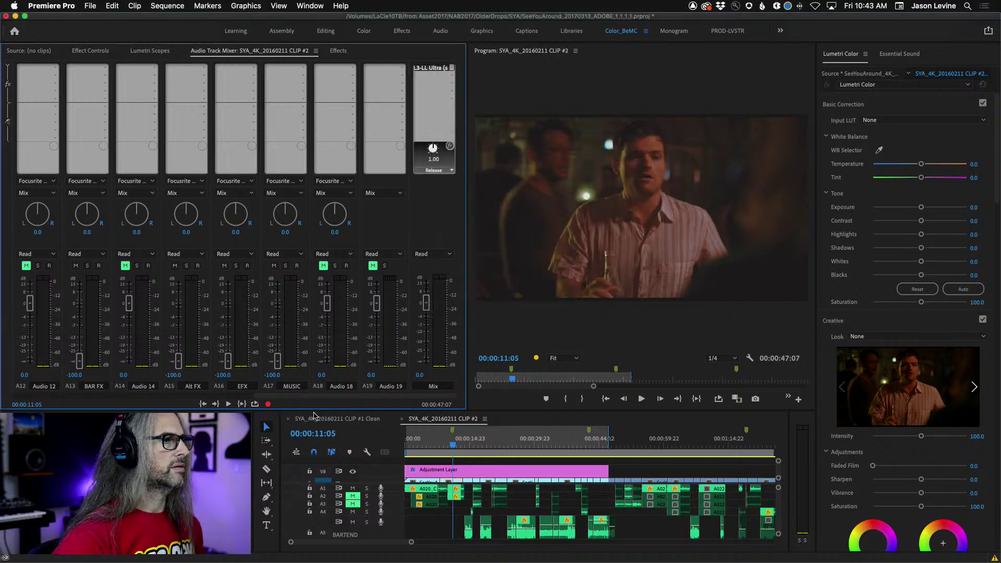
Play the dialogue through the limiter from 00:00:07:09, checking the Mix meter and the levels of the first audio tracks
key(space)
key(space)
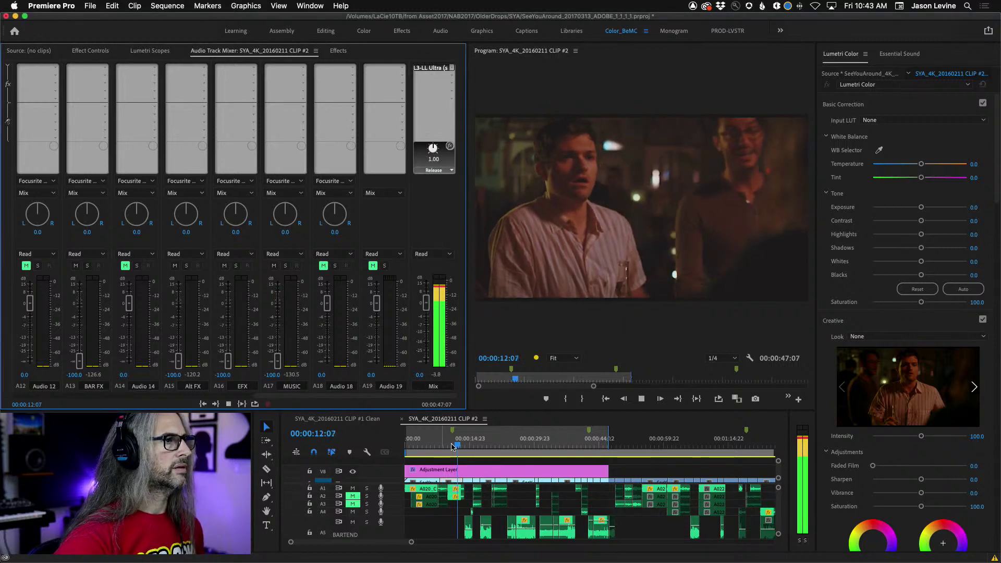
drag(458, 446, 436, 442)
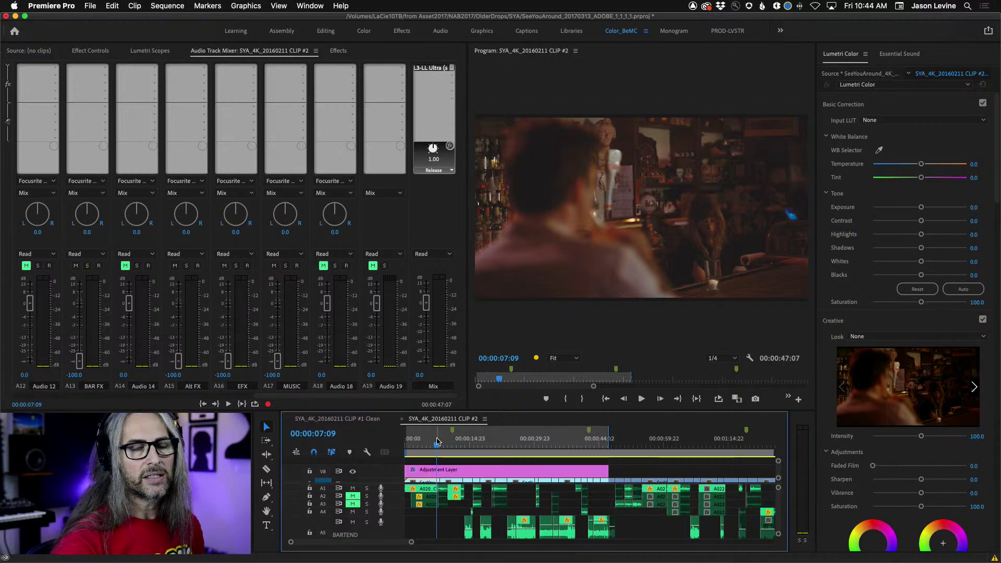
key(space)
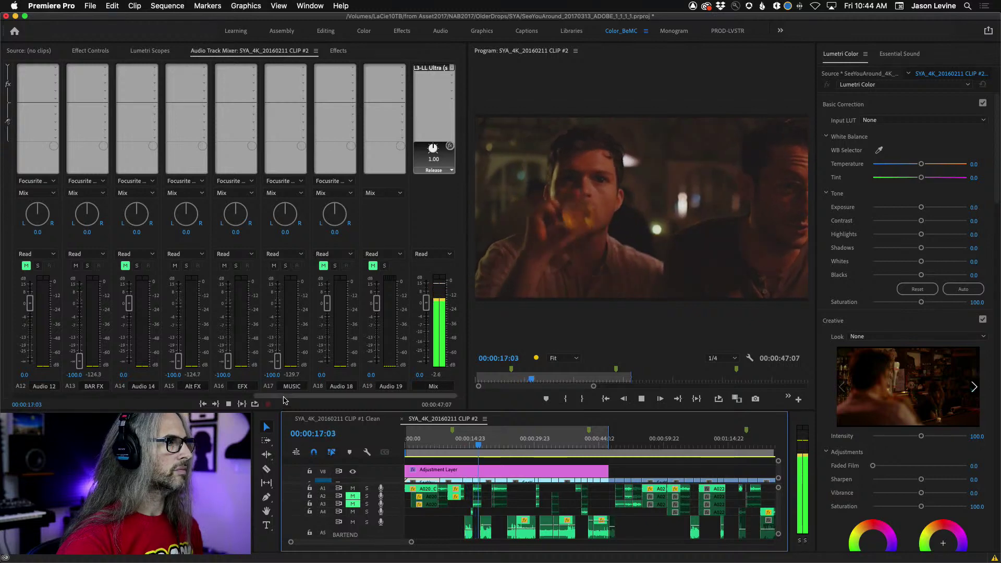
drag(284, 396, 39, 397)
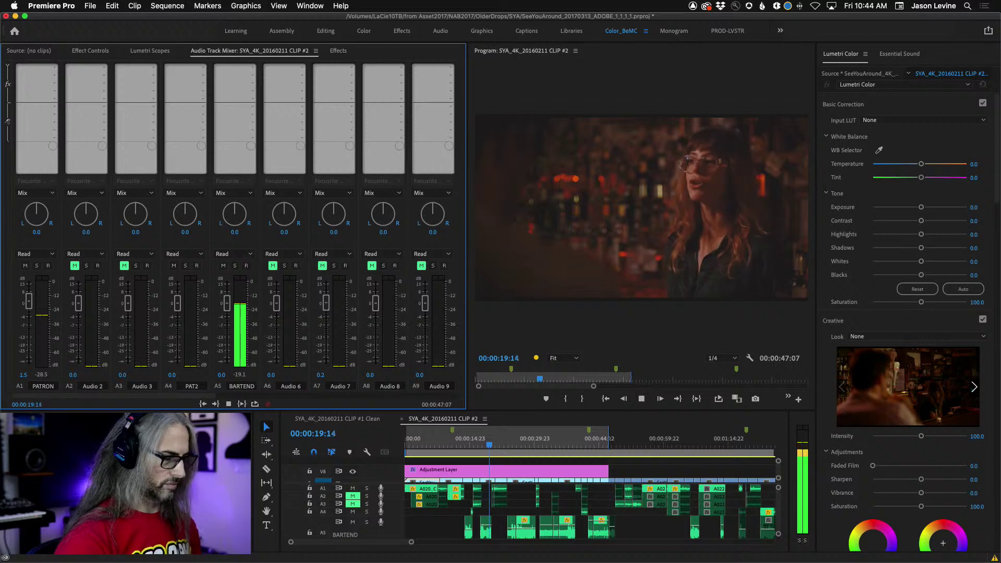
key(space)
Replay the bartender's dialogue from 00:00:17:04 to about 30 seconds
drag(491, 444, 480, 444)
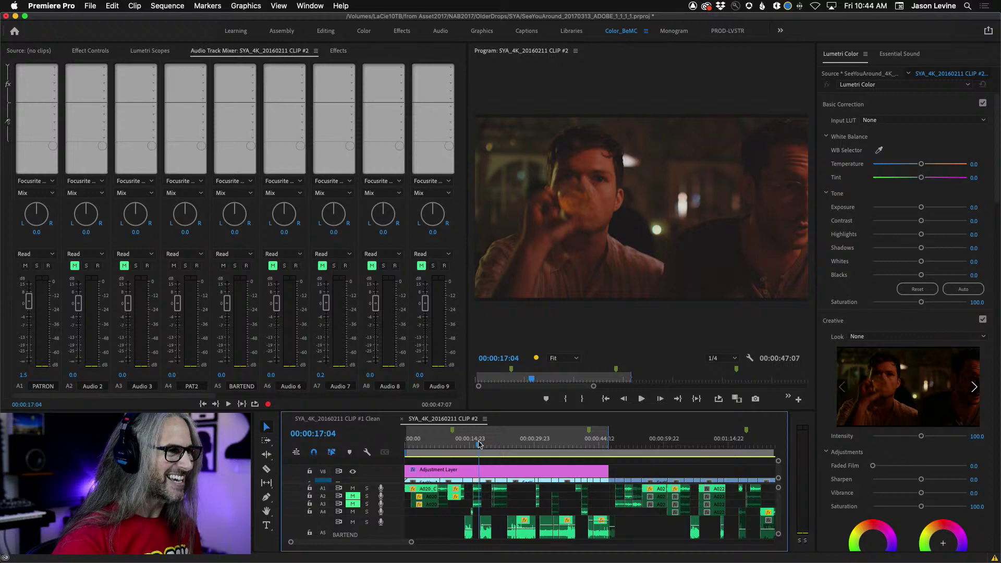
key(space)
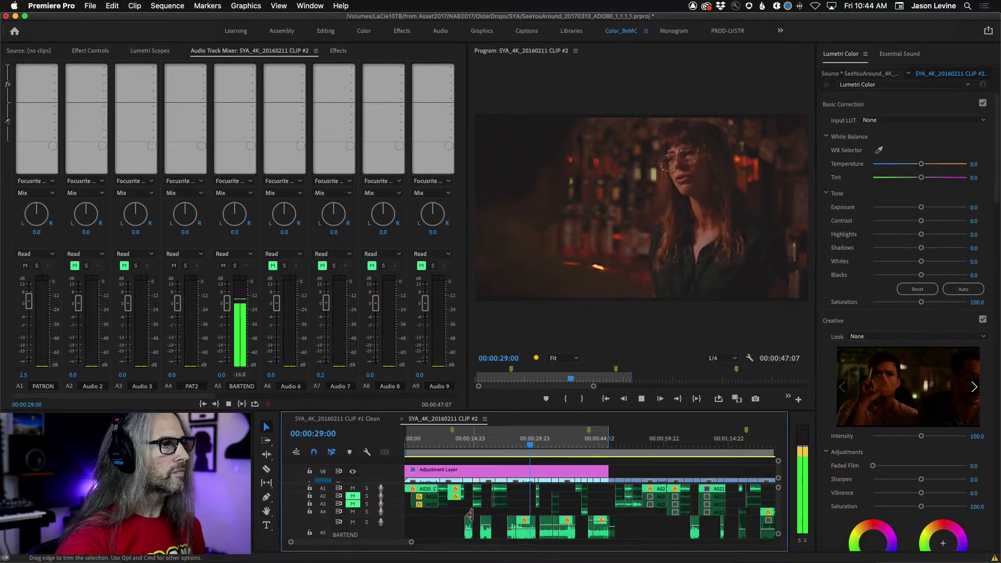
key(space)
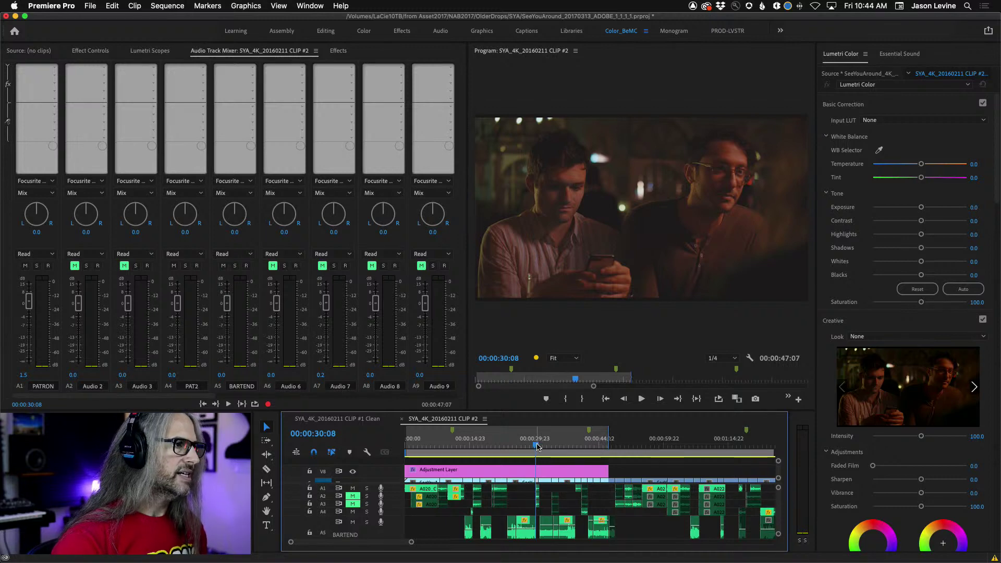
Play the patron's opening lines twice, starting at 00:00:09:04 and again at 00:00:11:00
drag(537, 444, 445, 439)
scroll(444, 439, right, 1)
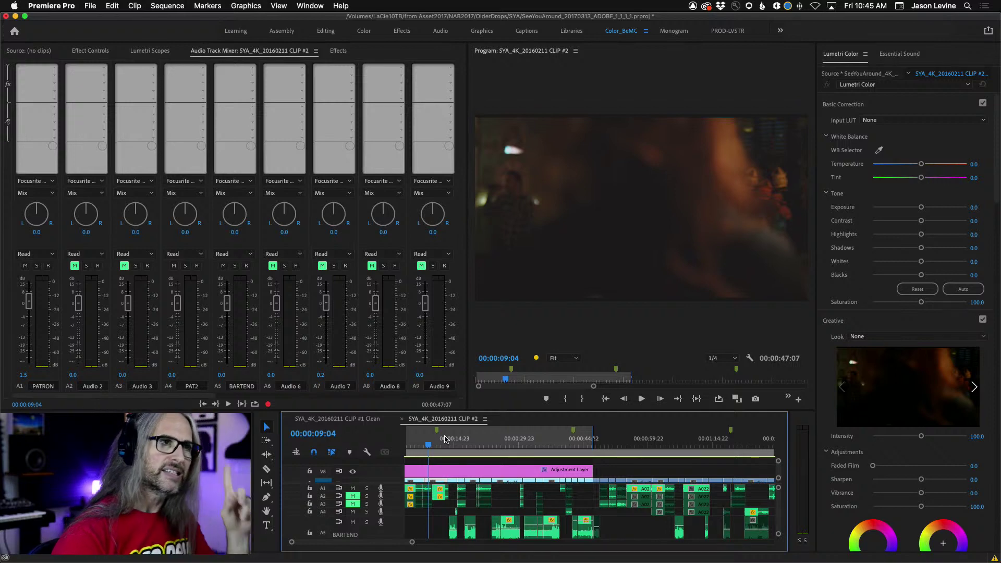
key(space)
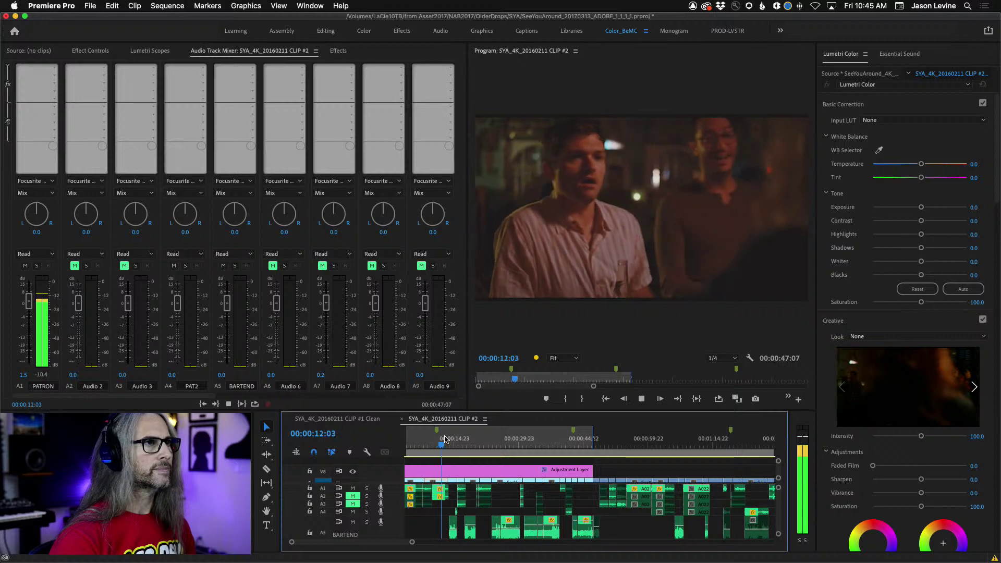
key(space)
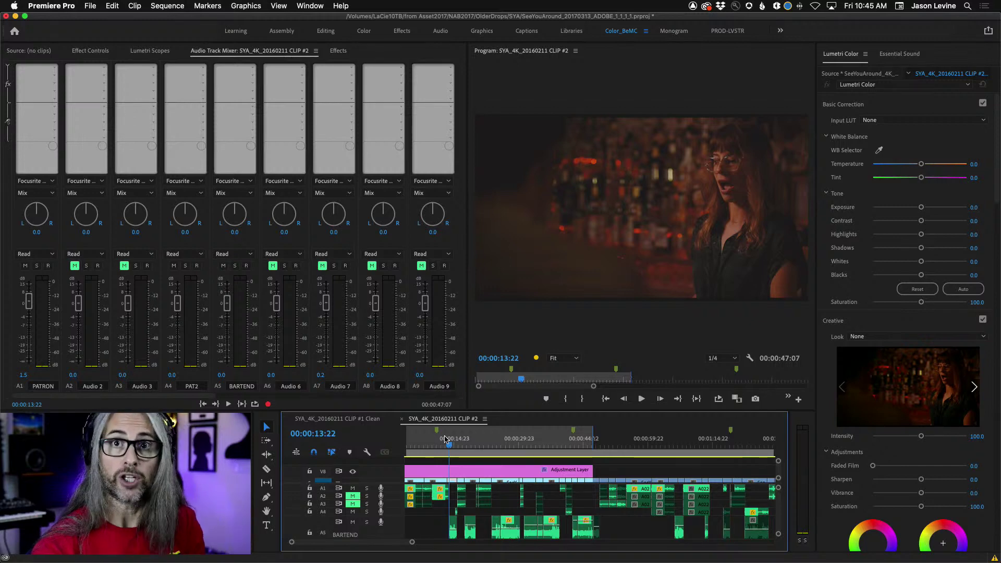
mouse_move(446, 440)
mouse_down()
mouse_move(464, 440)
mouse_move(437, 444)
mouse_up()
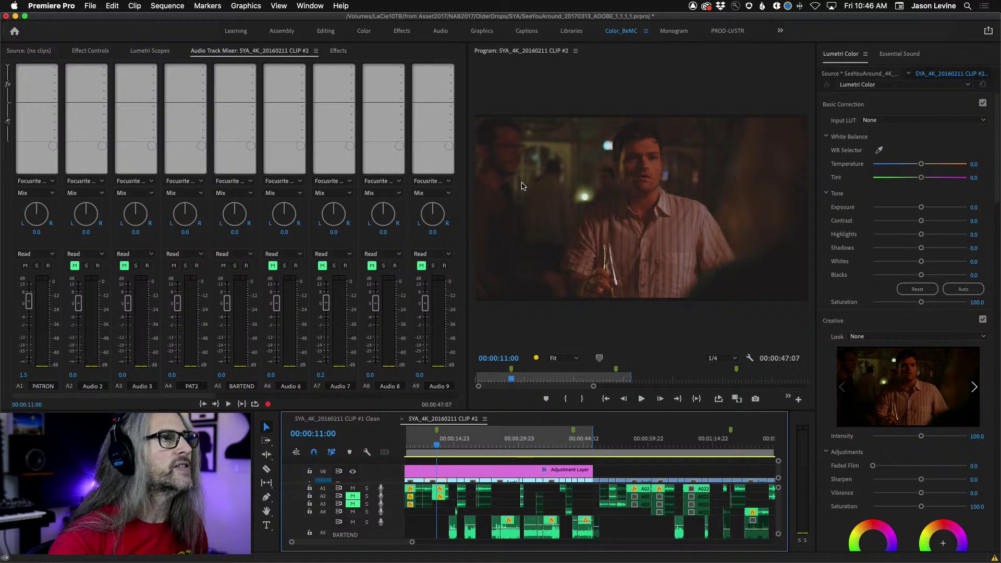
key(space)
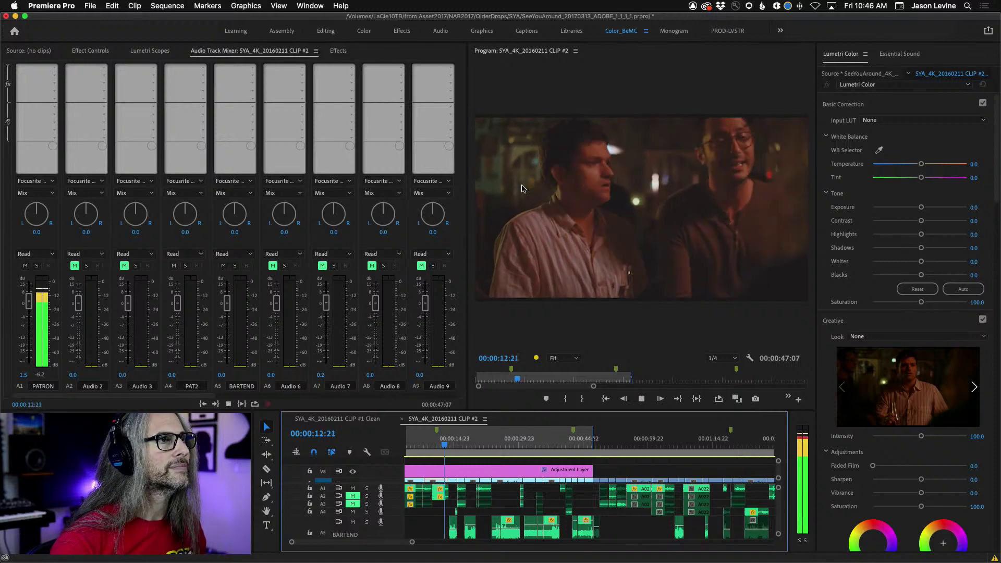
key(space)
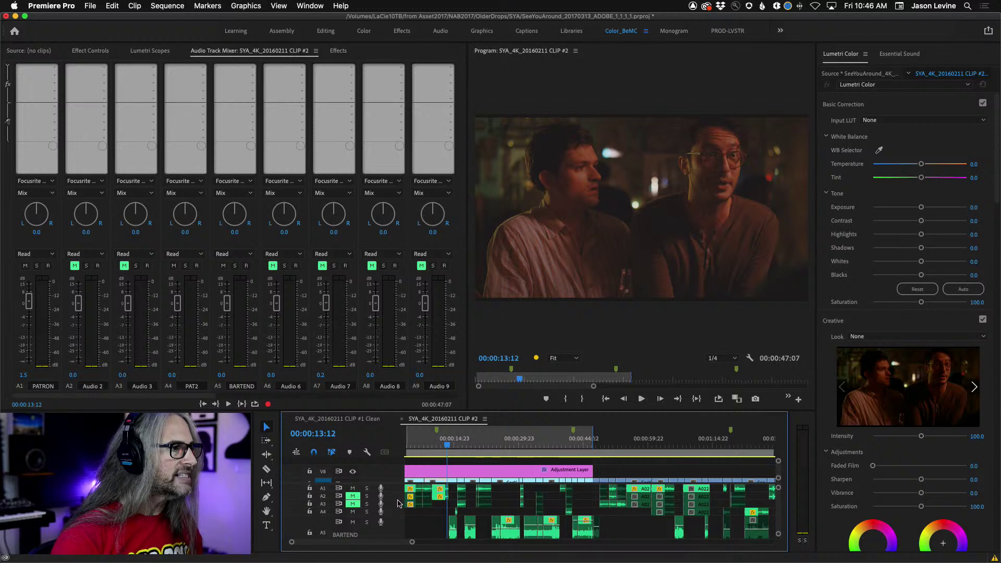
Increase the height of audio track A1 in the timeline and show the Essential Sound editing controls
drag(396, 492, 395, 505)
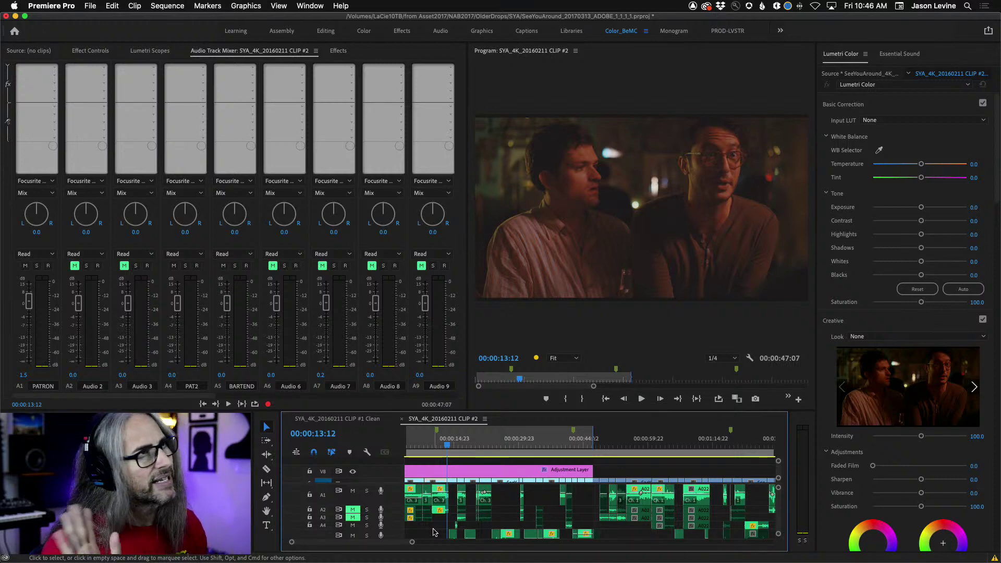
click(903, 55)
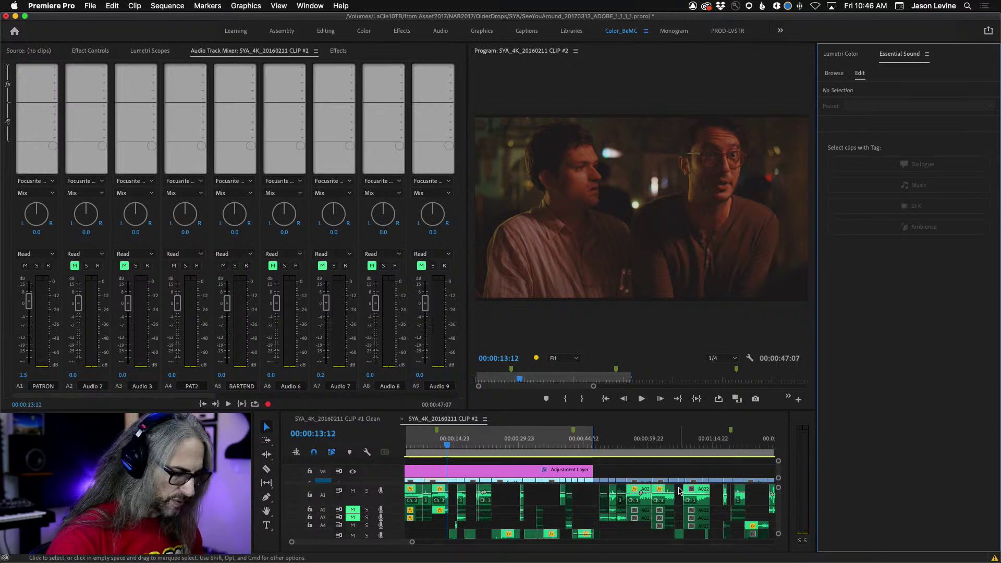
Maximize the timeline to show the sequence's video and audio tracks from the start
key(backslash)
key(backslash)
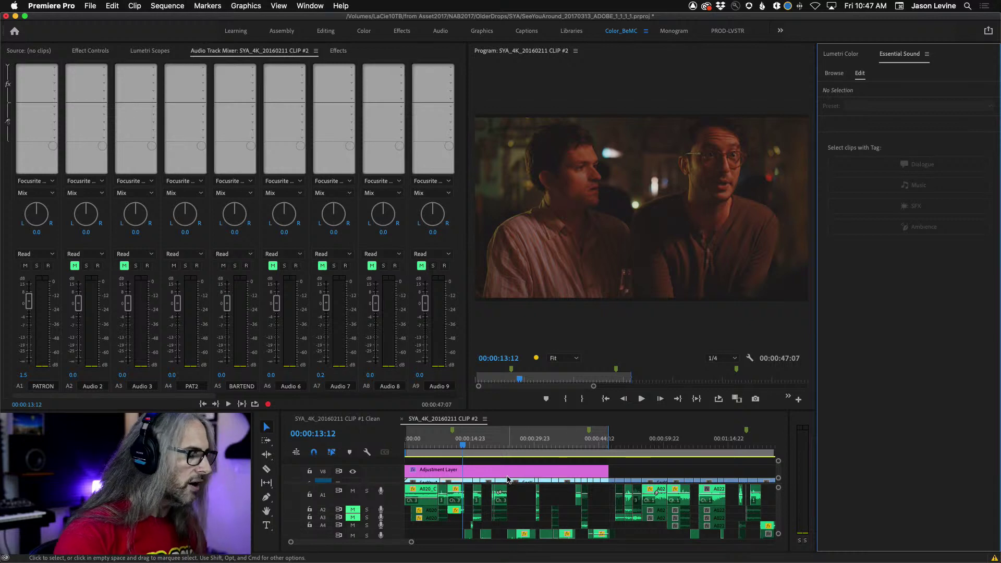
key(grave)
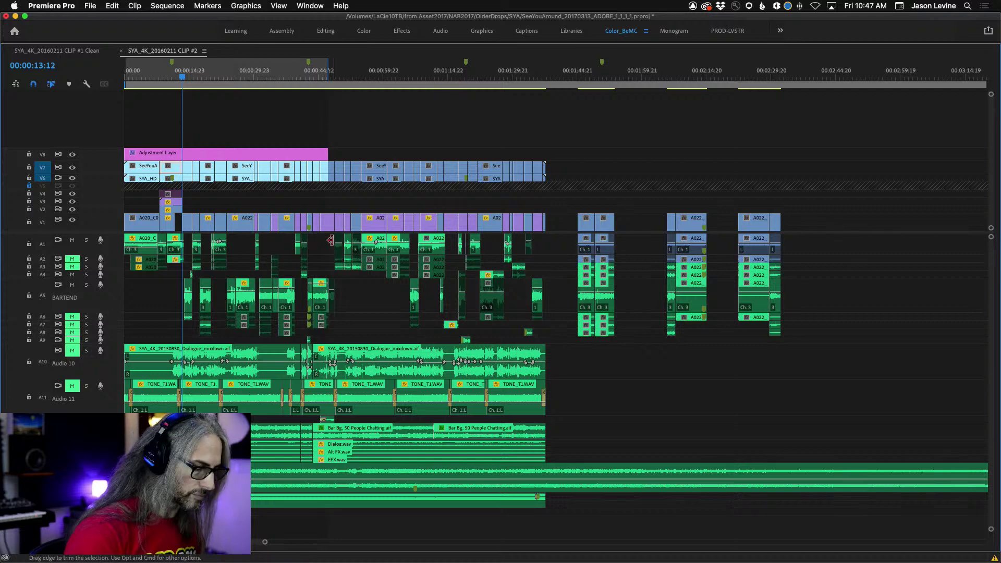
Select the dialogue clips on tracks A1 to A9 in roughly the first 47 seconds, tag them as Dialogue, and show the Loudness settings
key(equal)
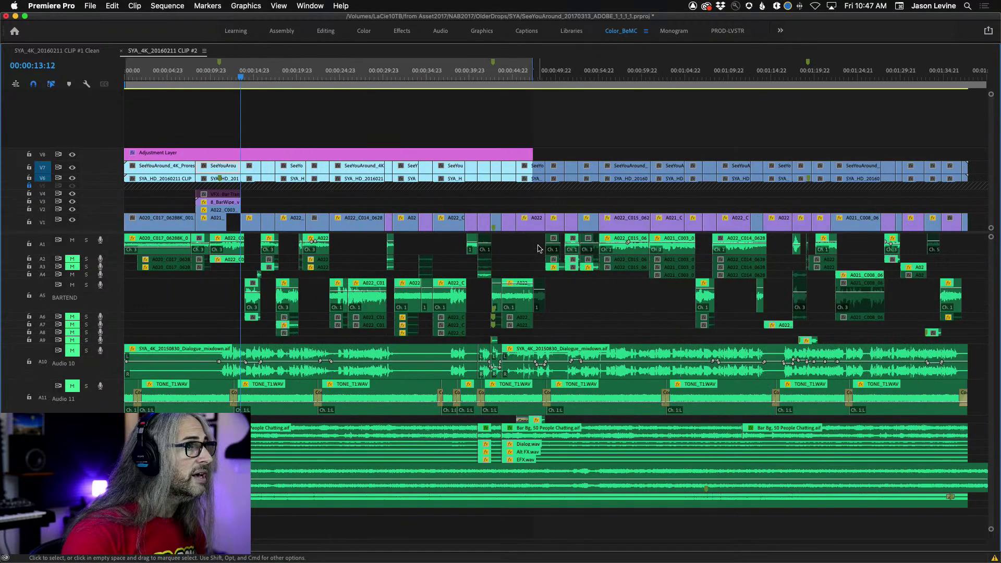
drag(538, 246, 120, 322)
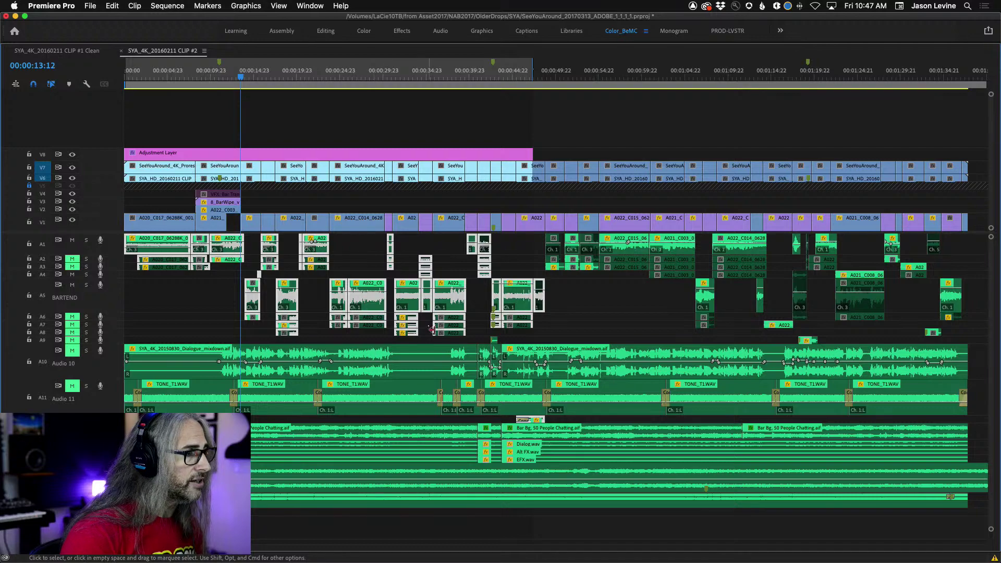
key(grave)
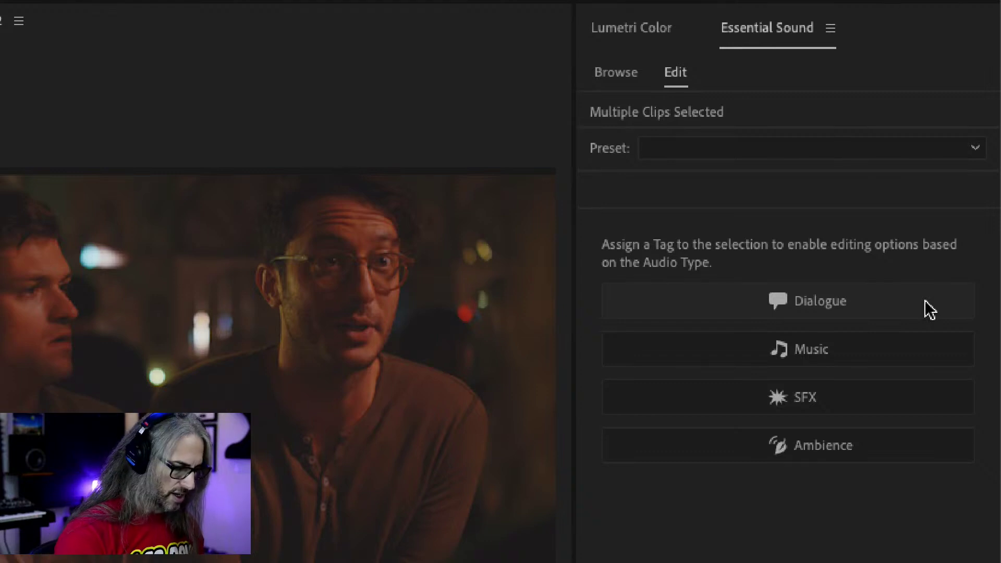
click(930, 311)
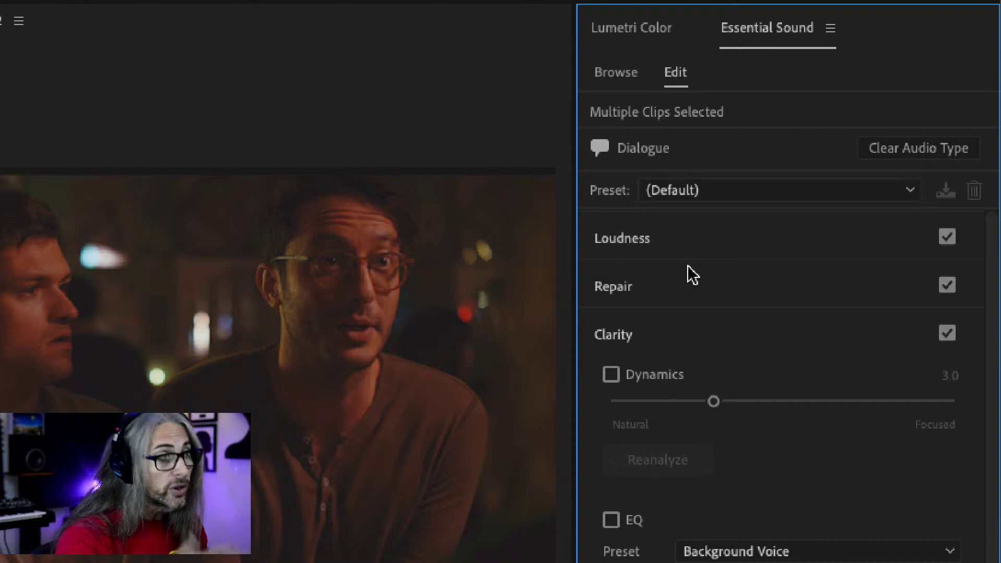
click(744, 238)
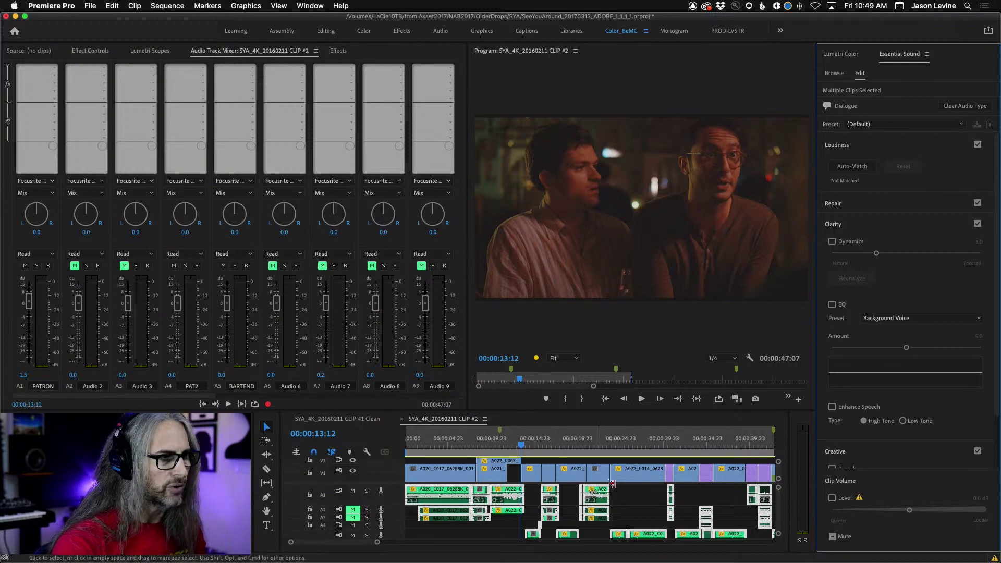
Deselect the tagged clips and increase the height of audio track A1 in the timeline
click(638, 500)
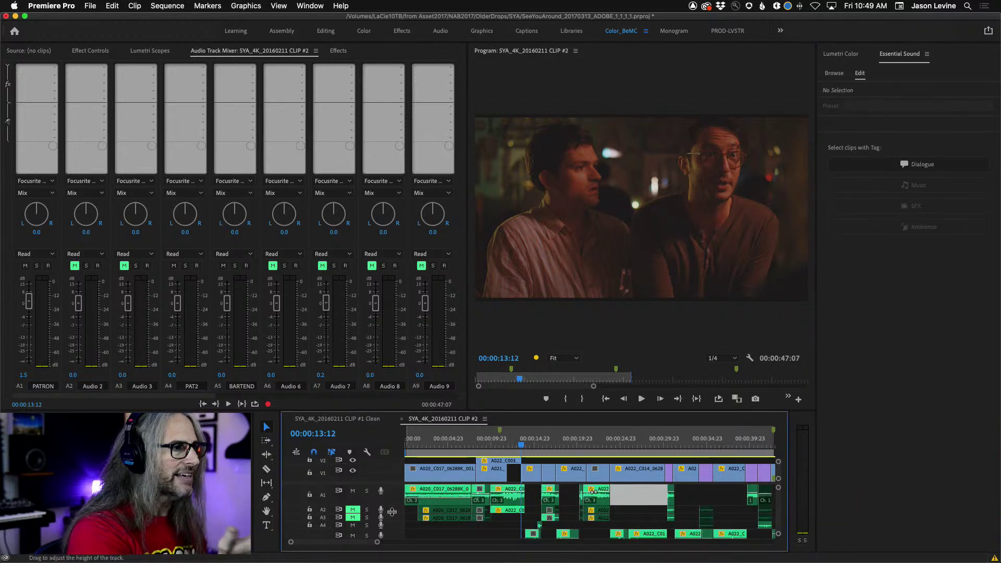
drag(391, 504, 391, 530)
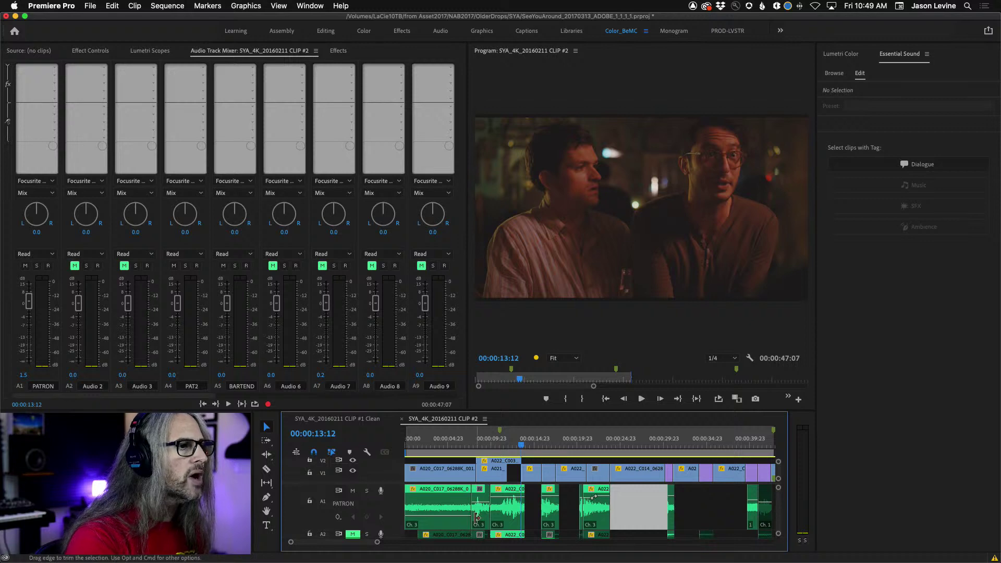
click(709, 519)
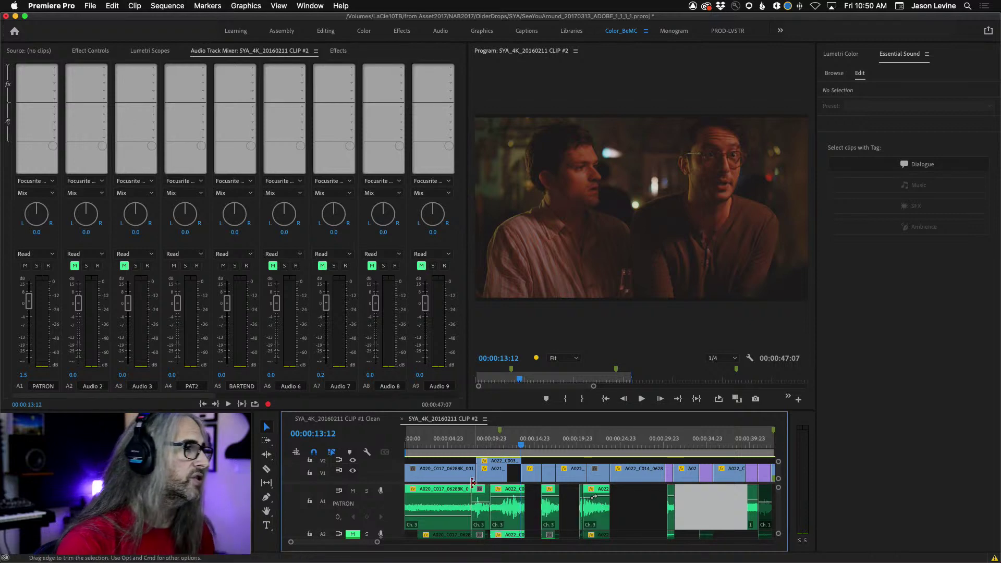
Solo the PATRON track and play its dialogue from about 00:00:10:15 to 00:00:23:17
click(36, 265)
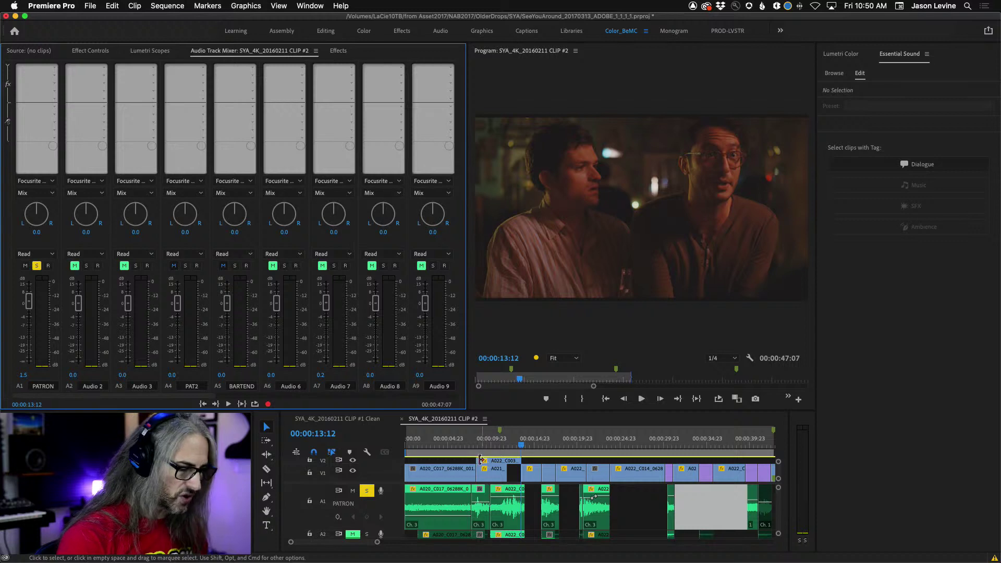
key(minus)
key(minus)
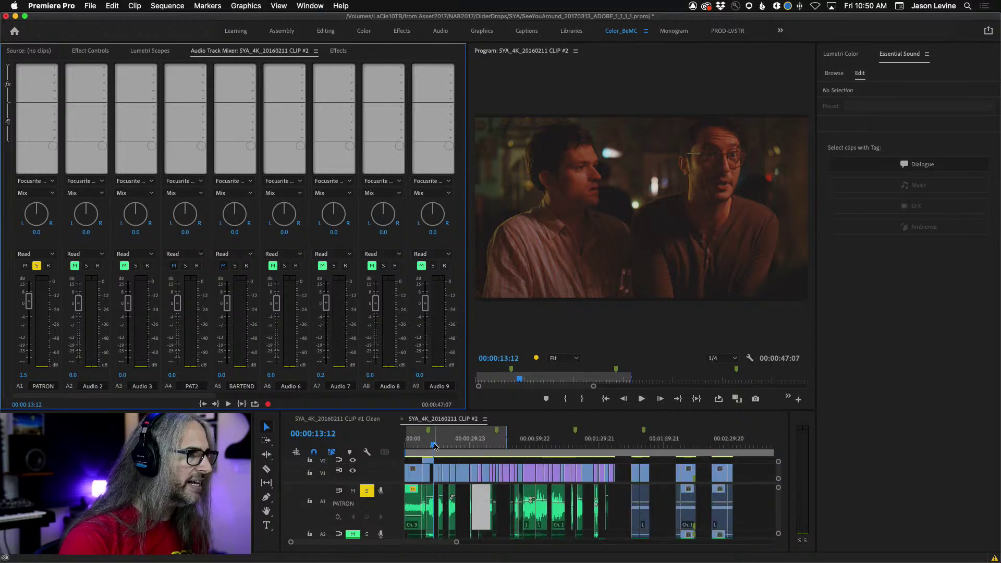
mouse_move(434, 446)
mouse_down()
mouse_move(420, 445)
mouse_move(430, 444)
mouse_up()
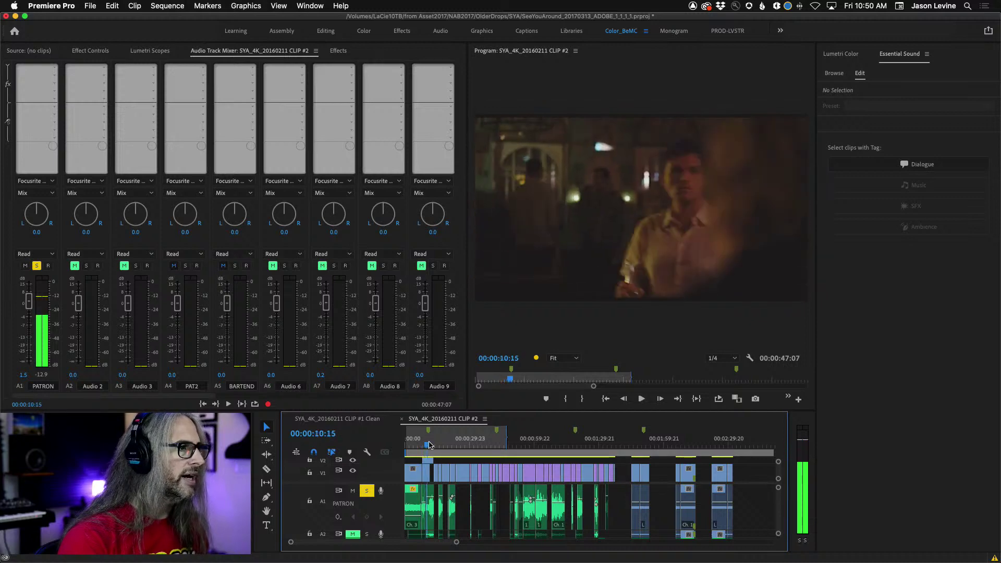
key(space)
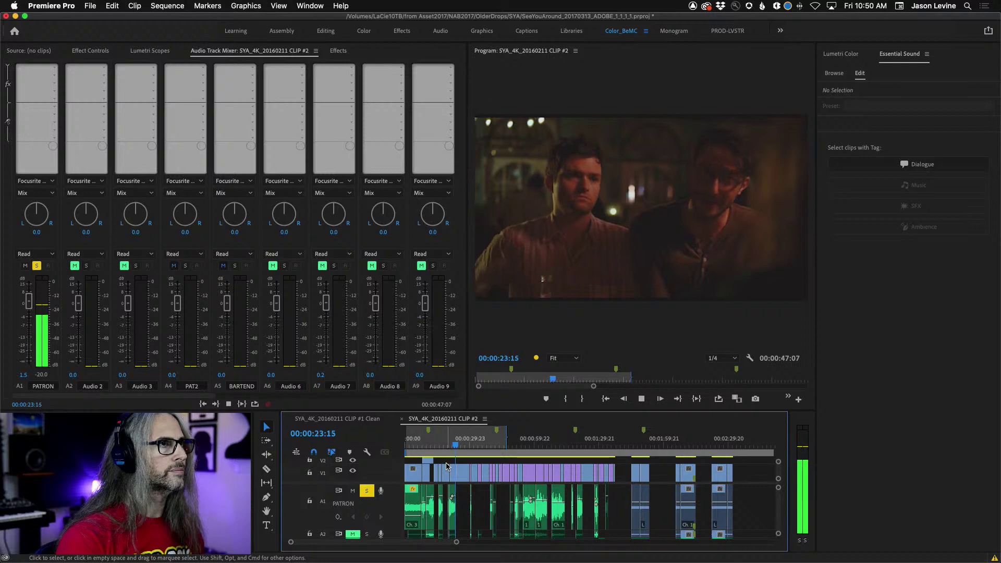
key(space)
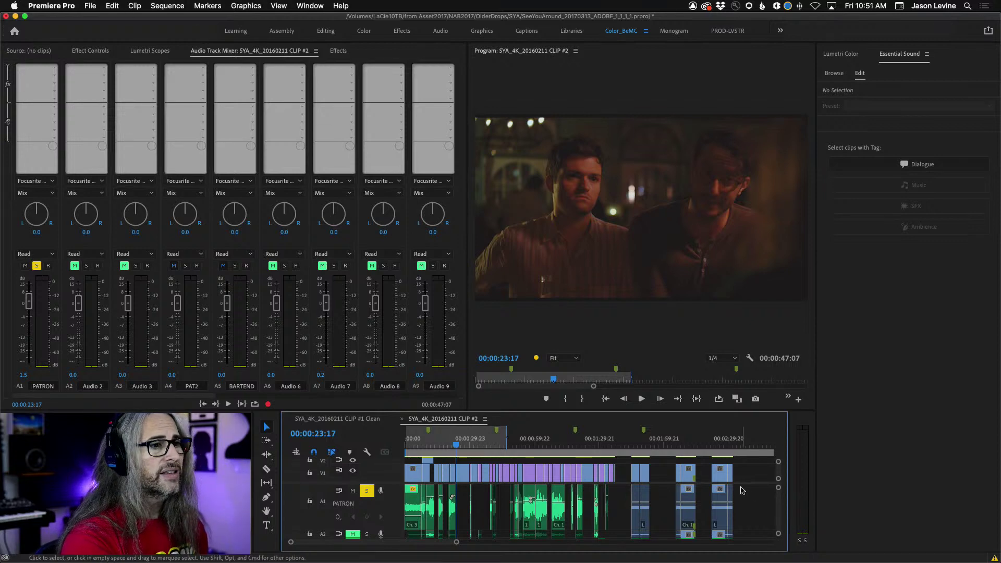
Hide the effects and sends area of the Audio Track Mixer and show it again
scroll(780, 515, down, 5)
scroll(779, 515, up, 5)
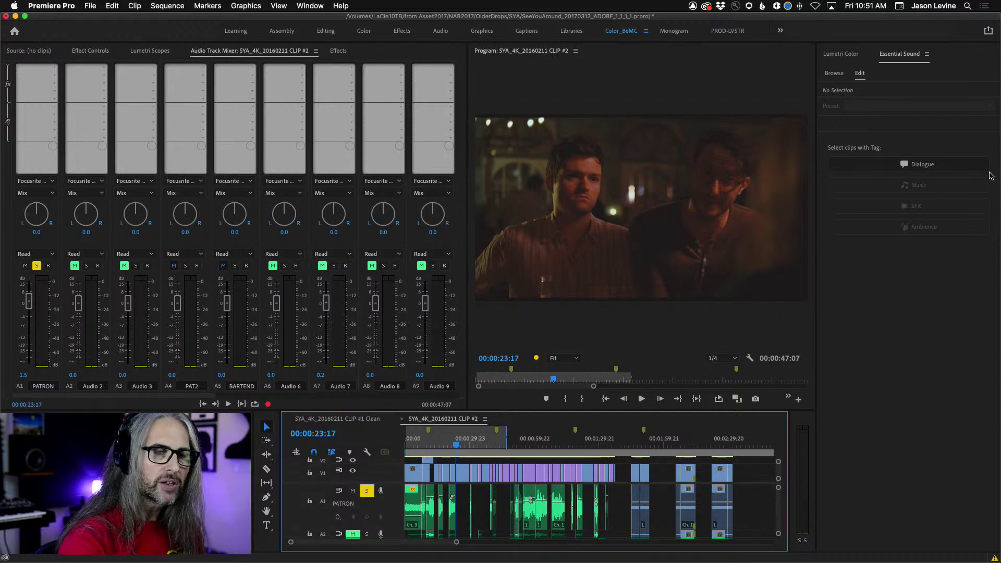
click(55, 69)
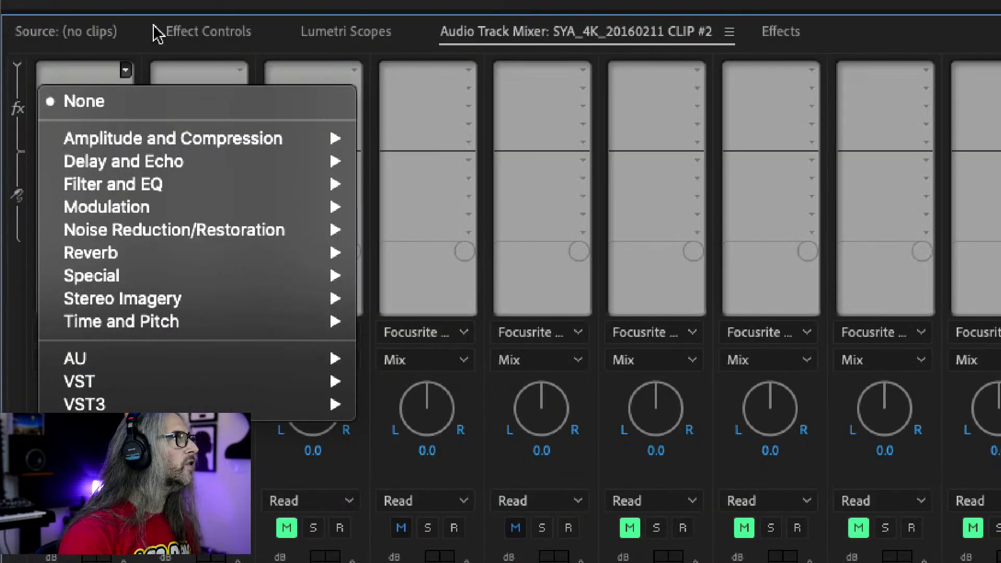
click(26, 74)
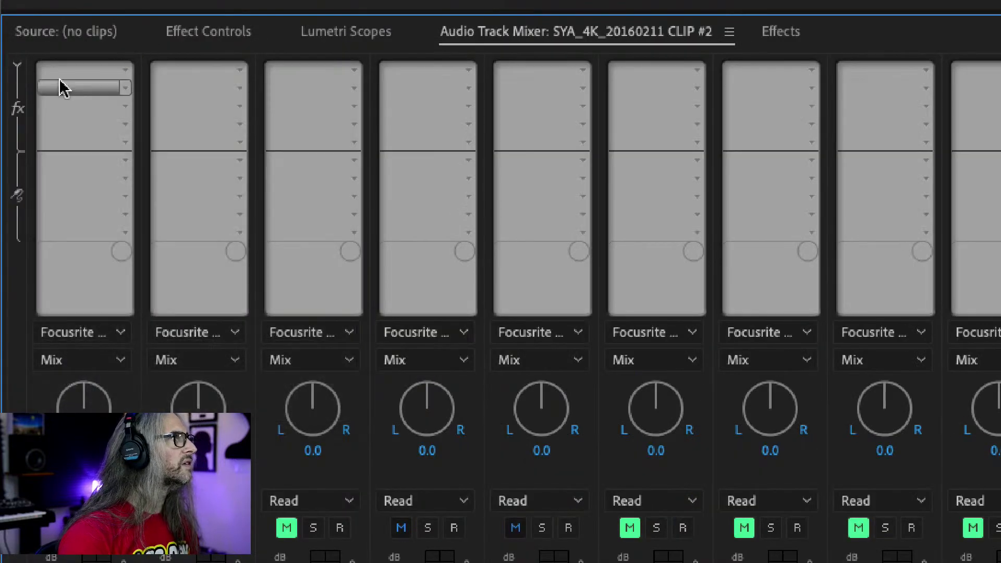
click(15, 69)
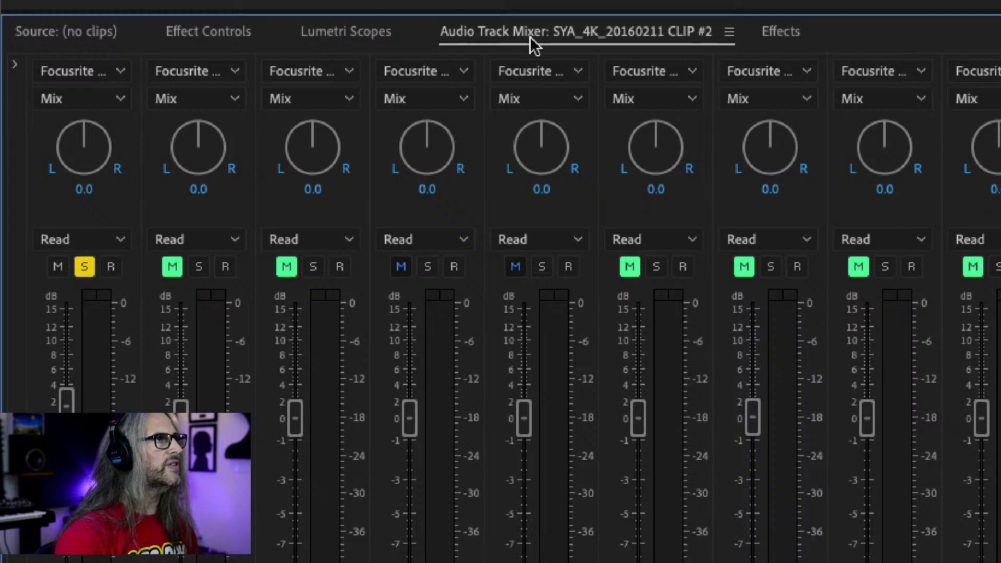
click(17, 68)
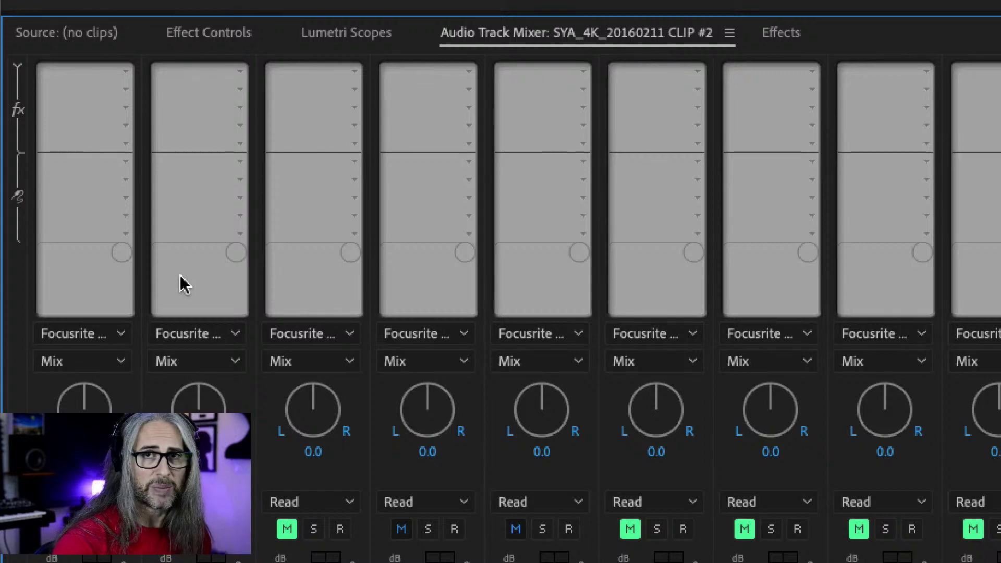
Add the DeNoise effect to the PATRON track's first effect slot and place its open editor over the mixer
click(127, 71)
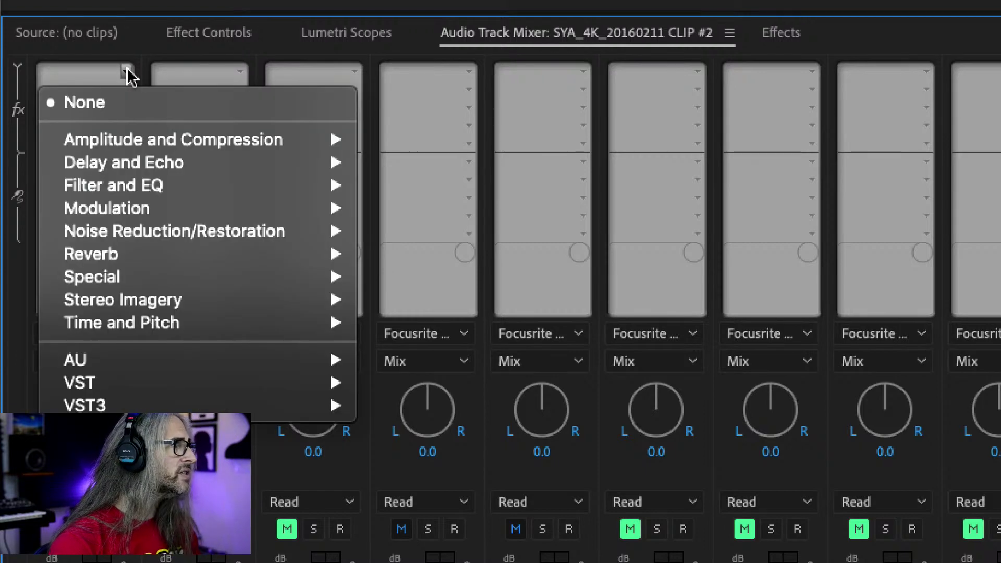
mouse_move(183, 230)
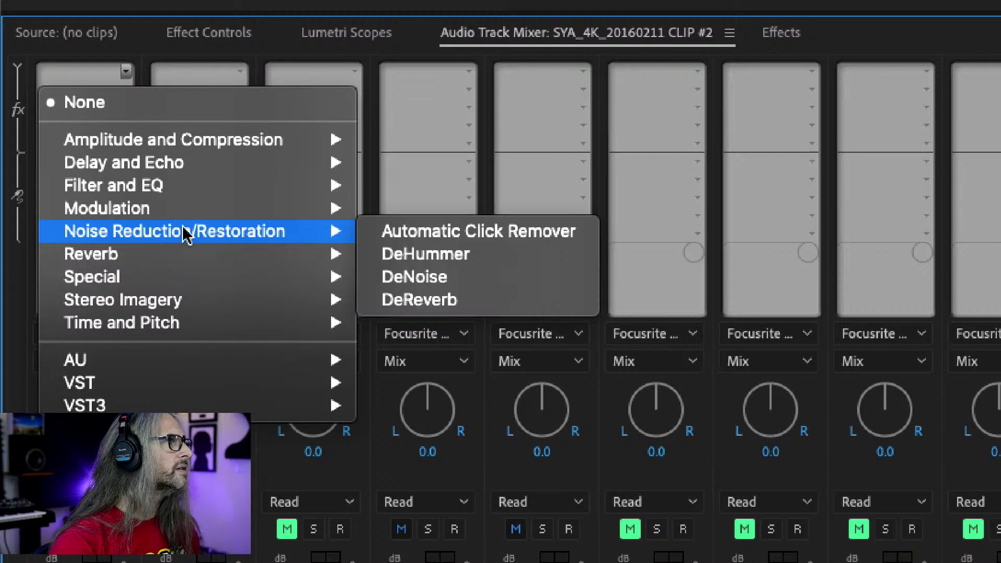
click(553, 281)
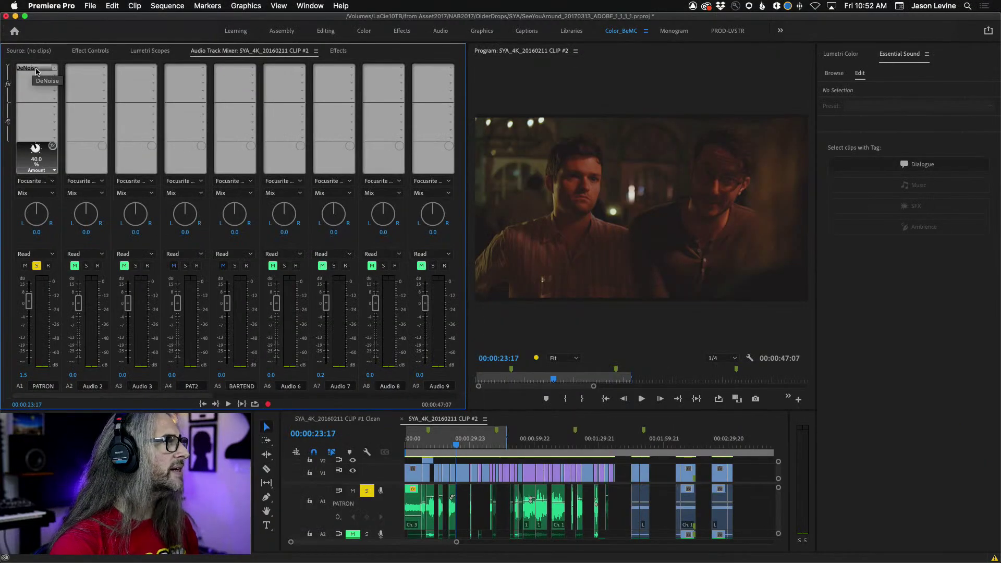
double_click(36, 72)
drag(481, 201, 274, 146)
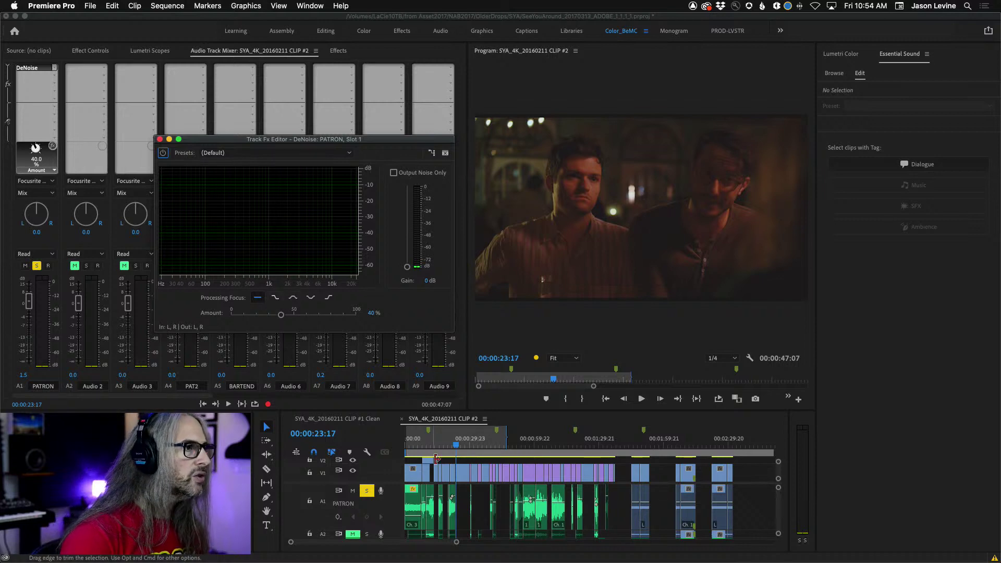
Play the patron's dialogue through DeNoise from 00:00:09:22 to 00:00:12:15, with the timeline zoomed in around the clips
drag(457, 445, 427, 447)
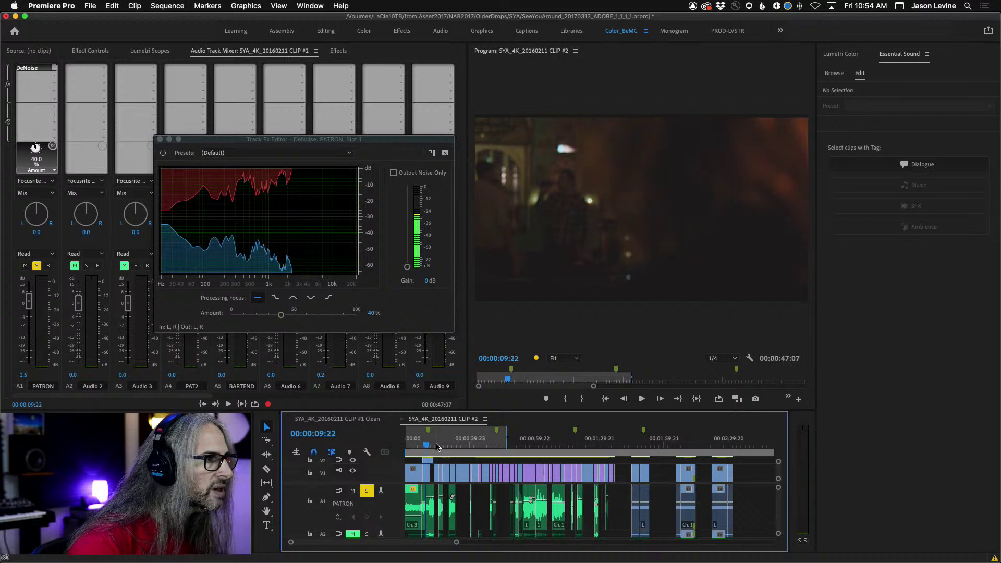
key(=)
key(=)
key(=)
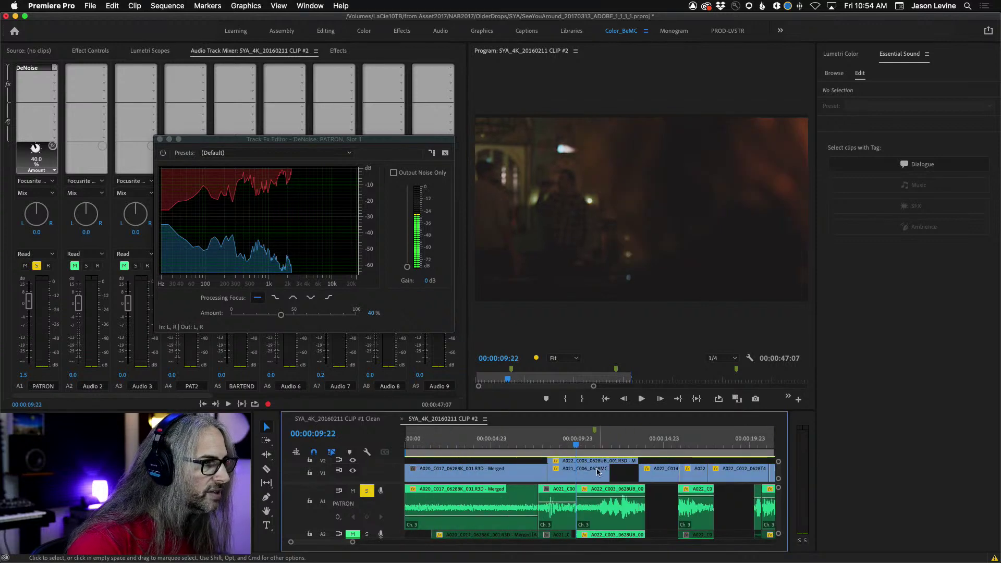
key(-)
key(-)
key(-)
key(space)
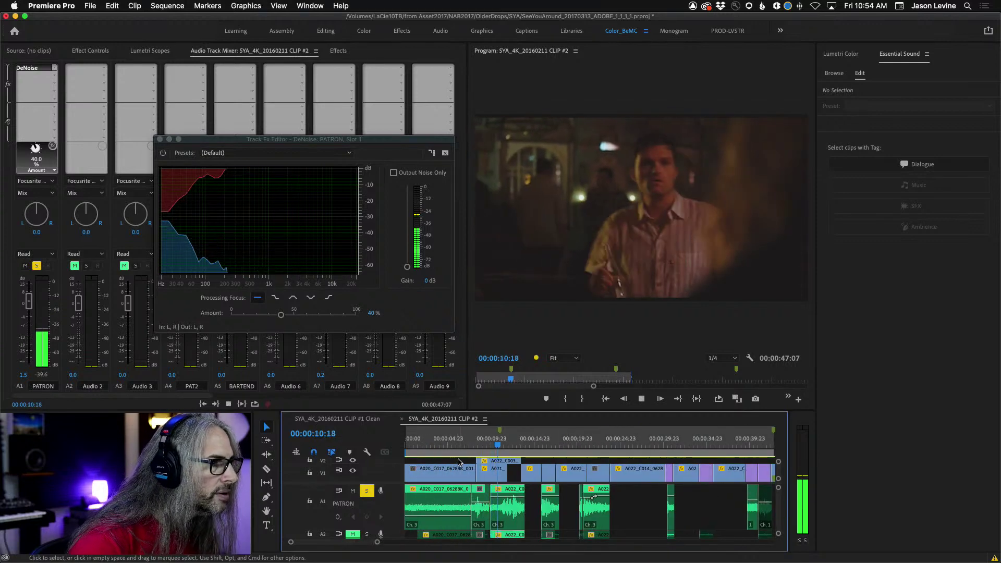
key(space)
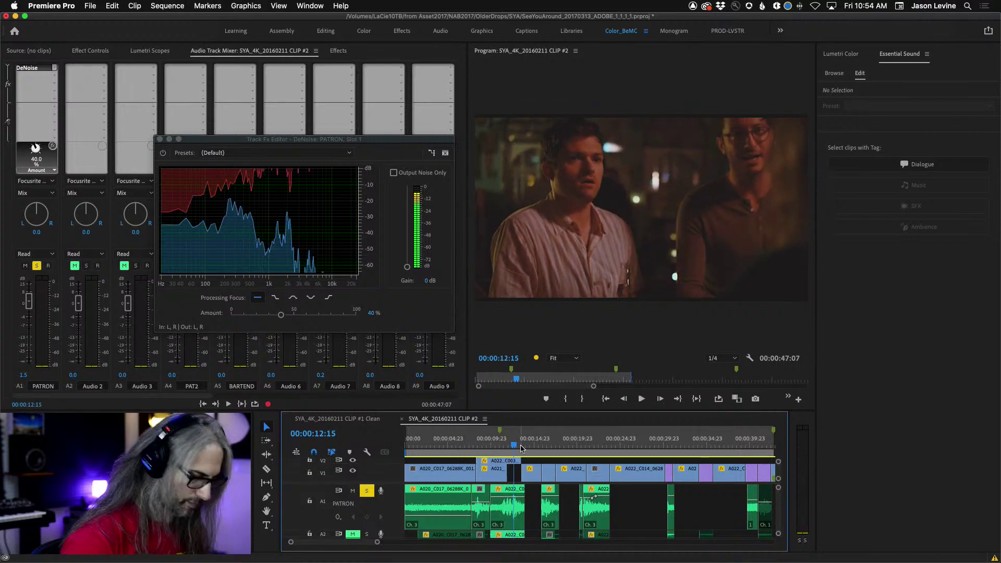
Mark the patron's dialogue with an In point at 00:00:10:01 and an Out point at 00:00:23:15, playing through the range
key(Up)
key(Up)
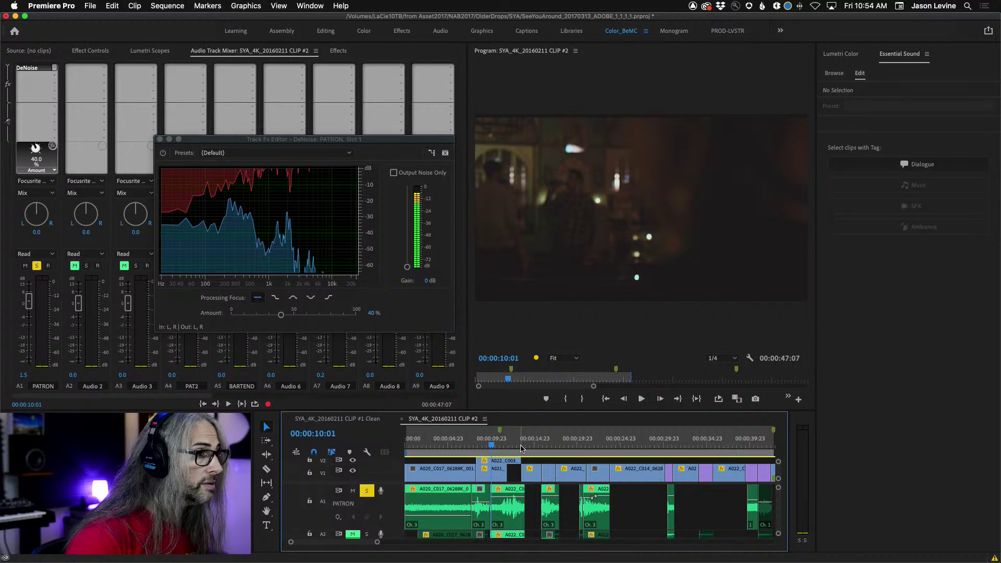
key(i)
key(space)
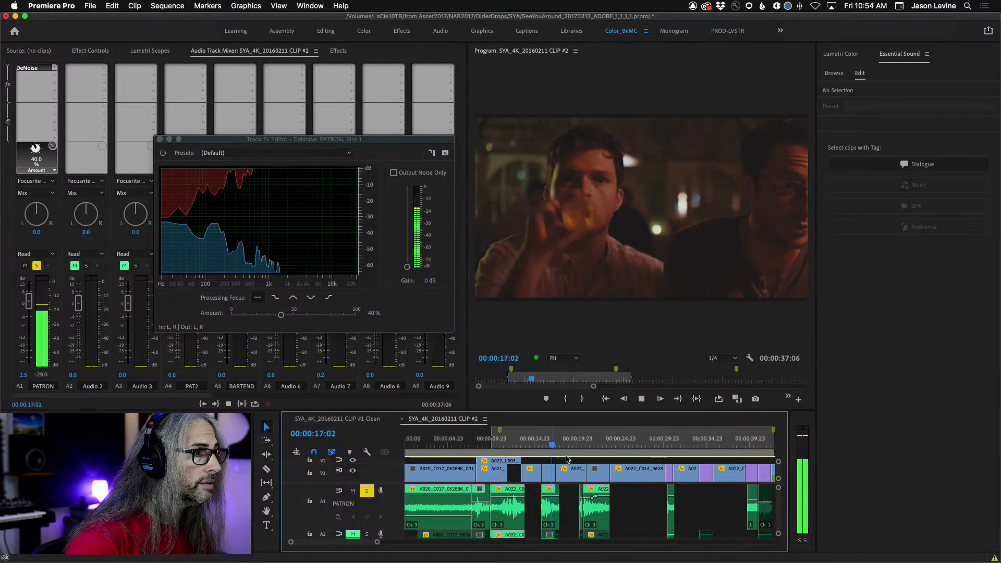
click(582, 447)
key(space)
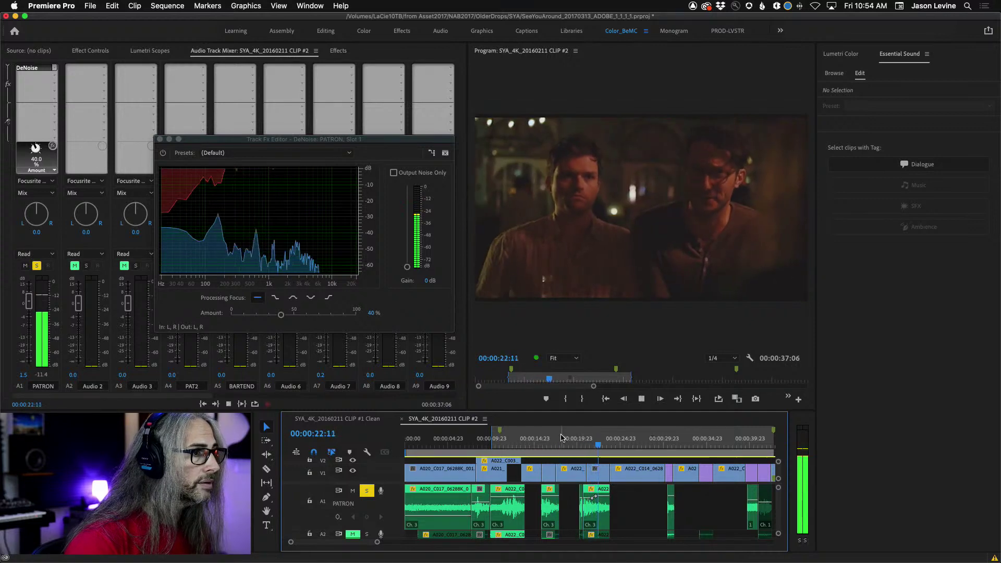
key(space)
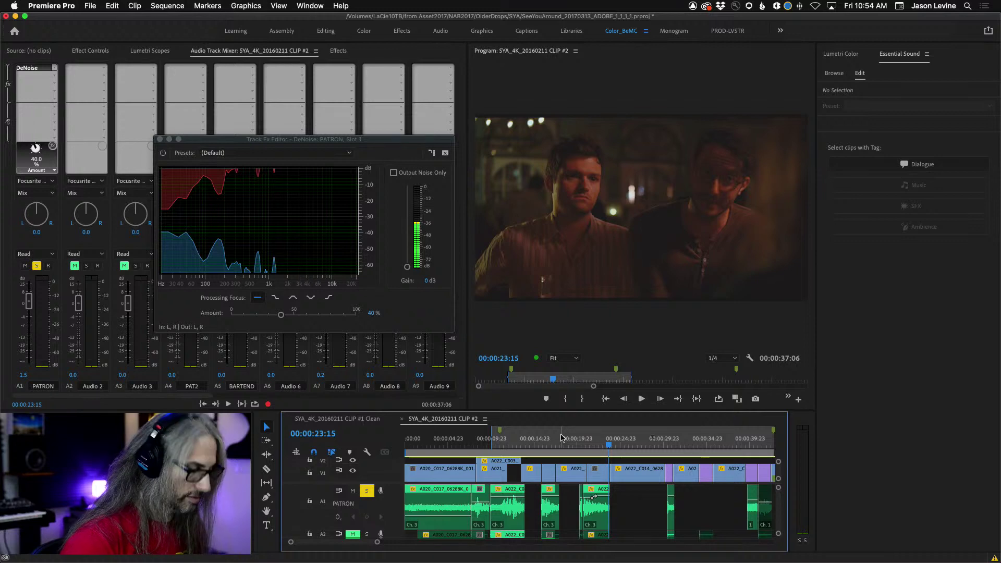
key(o)
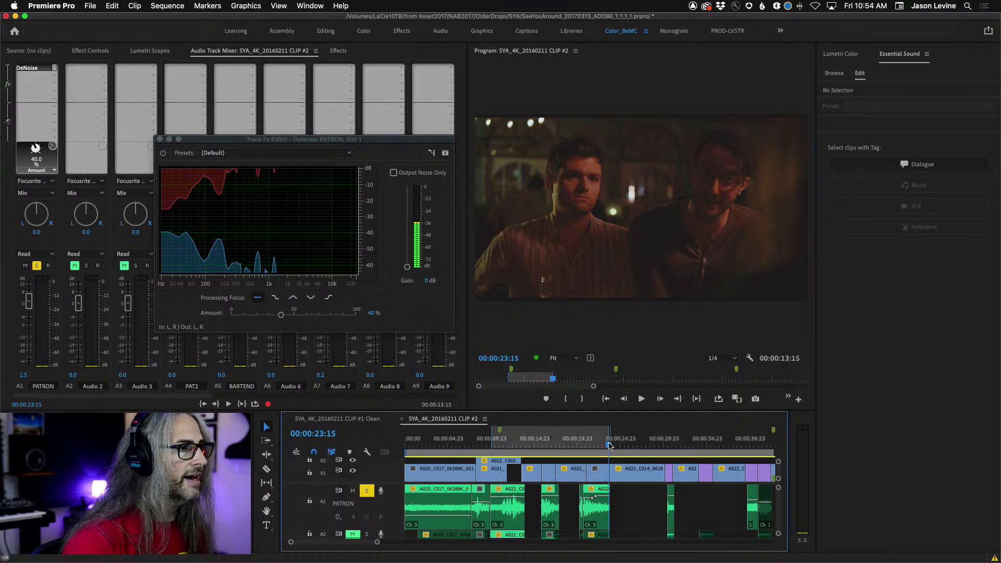
Bypass the PATRON track's DeNoise effect and play the dialogue from 00:00:08:11 for comparison
drag(611, 447, 478, 445)
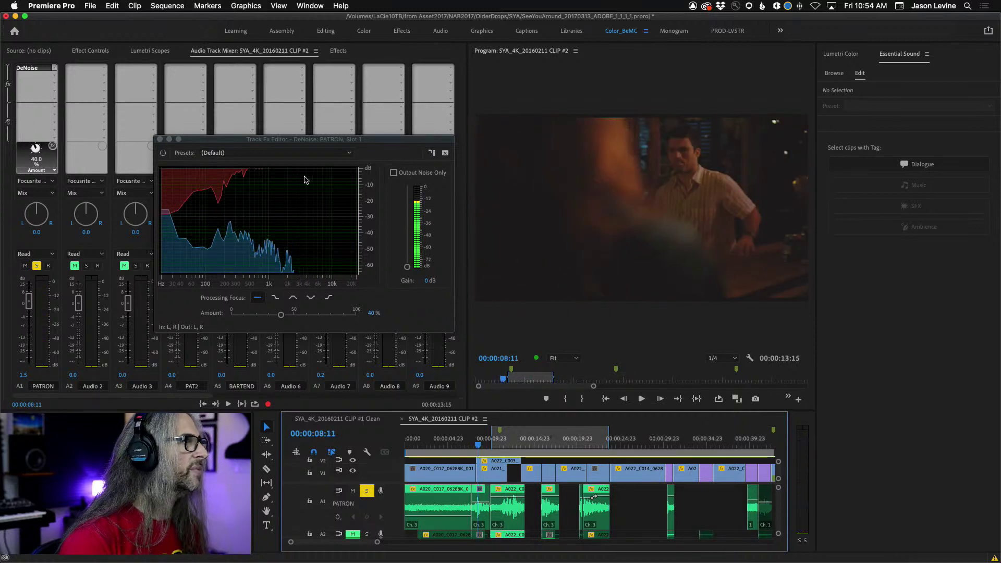
drag(271, 139, 284, 112)
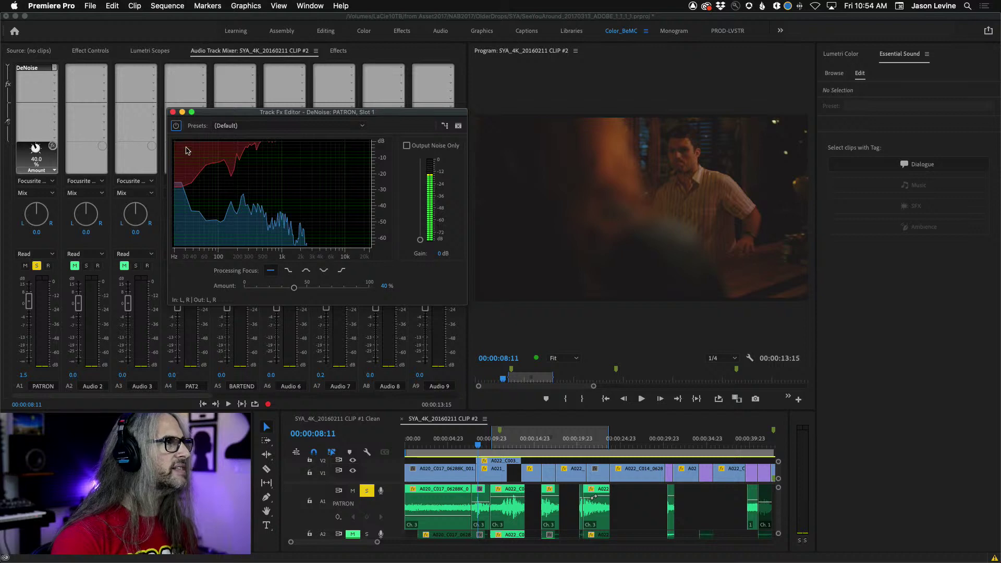
click(175, 127)
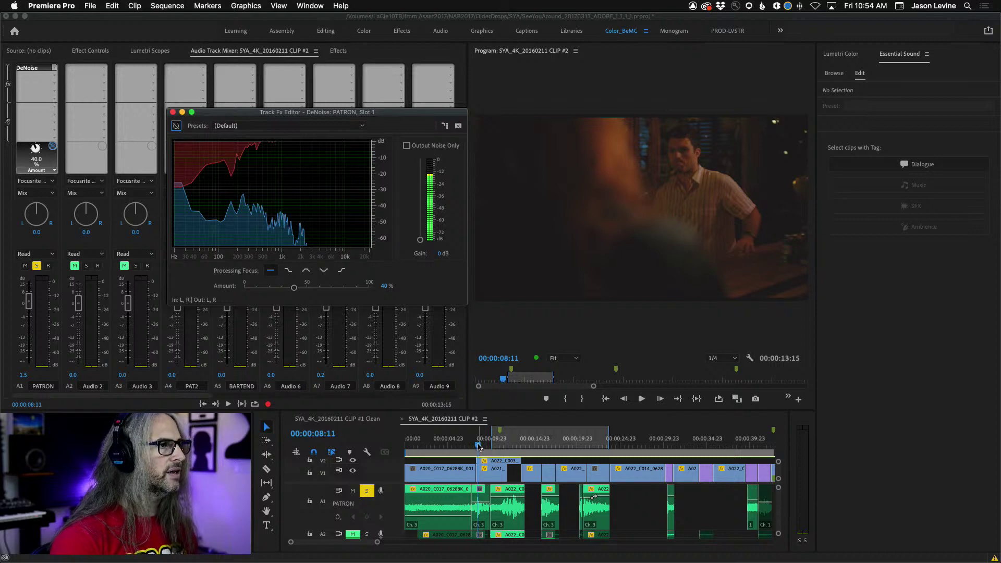
key(space)
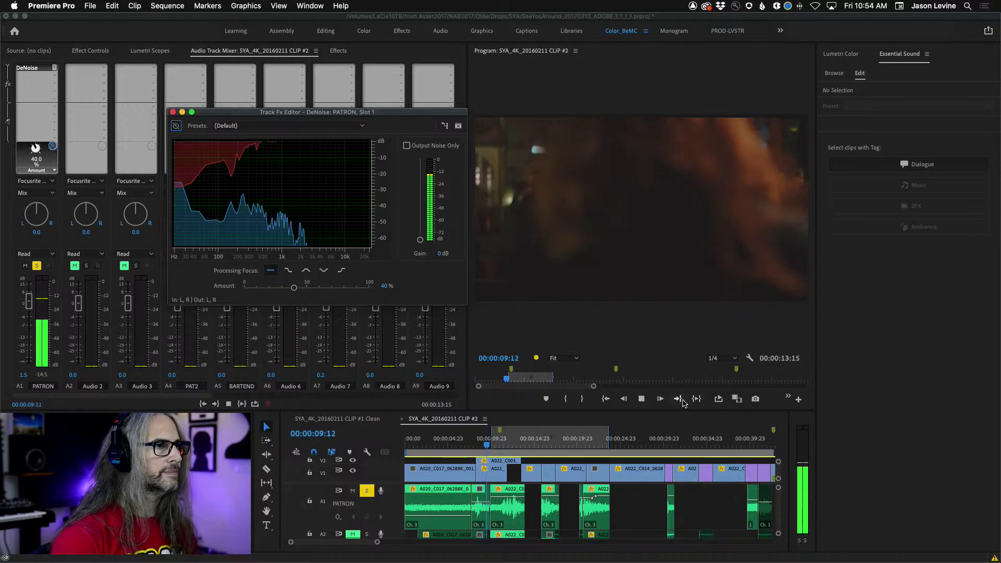
Turn on loop playback and re-enable the PATRON track's DeNoise effect, listening up to 00:00:18:11
click(718, 399)
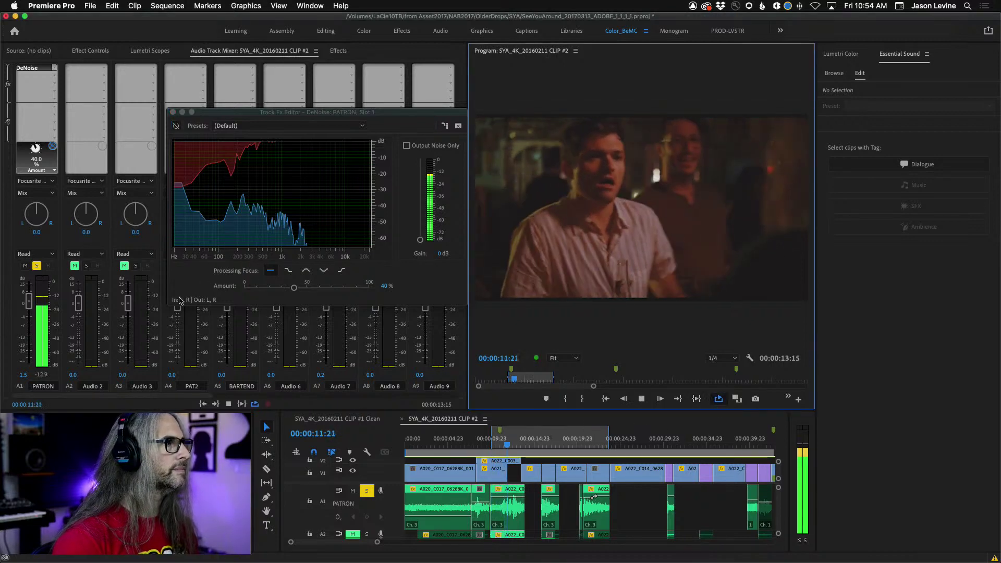
click(176, 127)
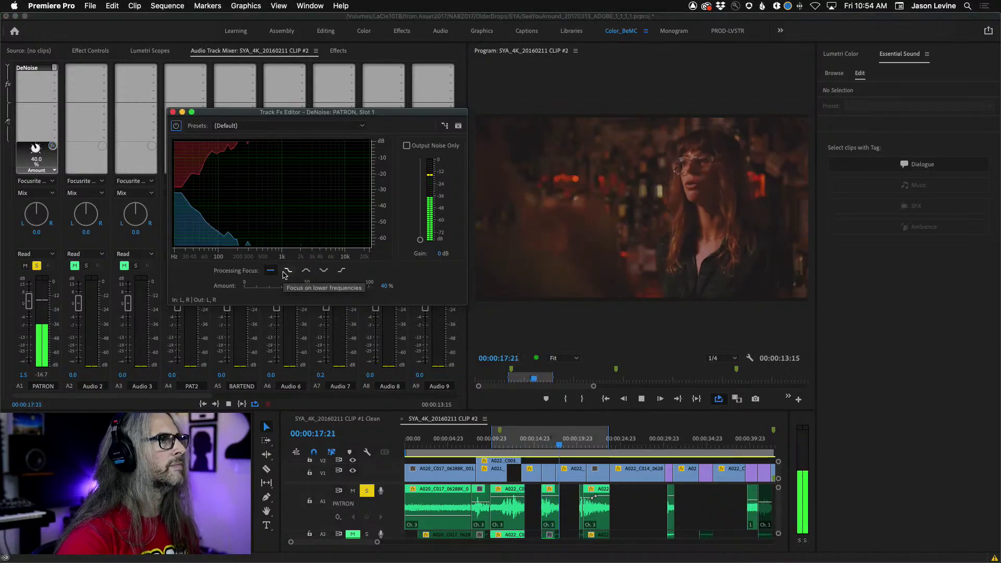
key(space)
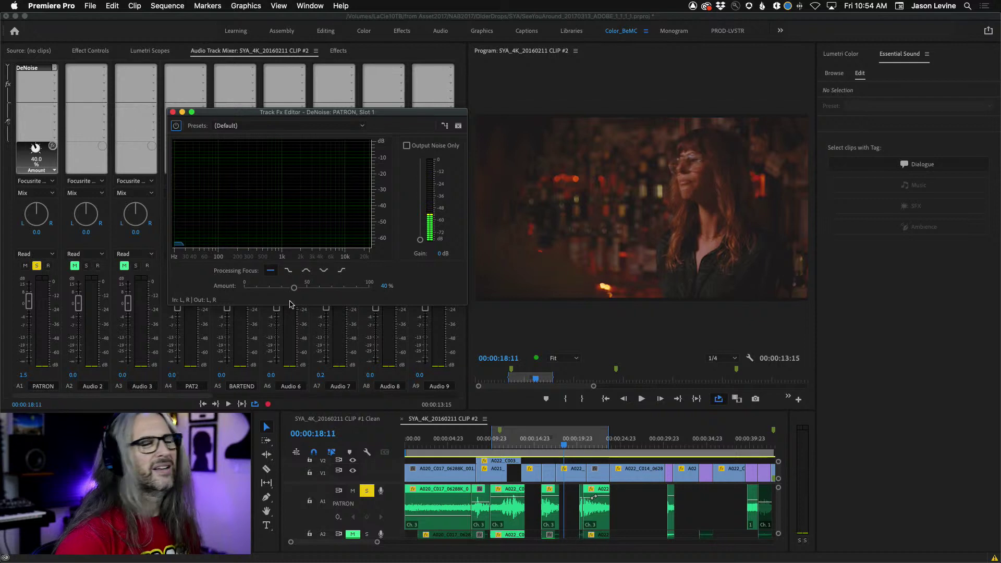
Focus the PATRON track's DeNoise processing on lower frequencies and play the marked dialogue range to hear the result
click(288, 271)
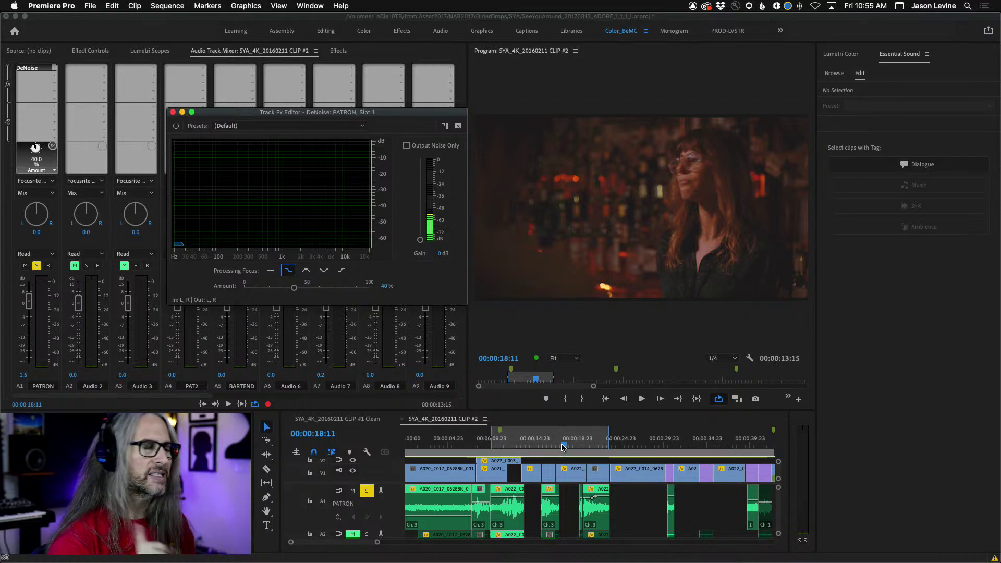
key(space)
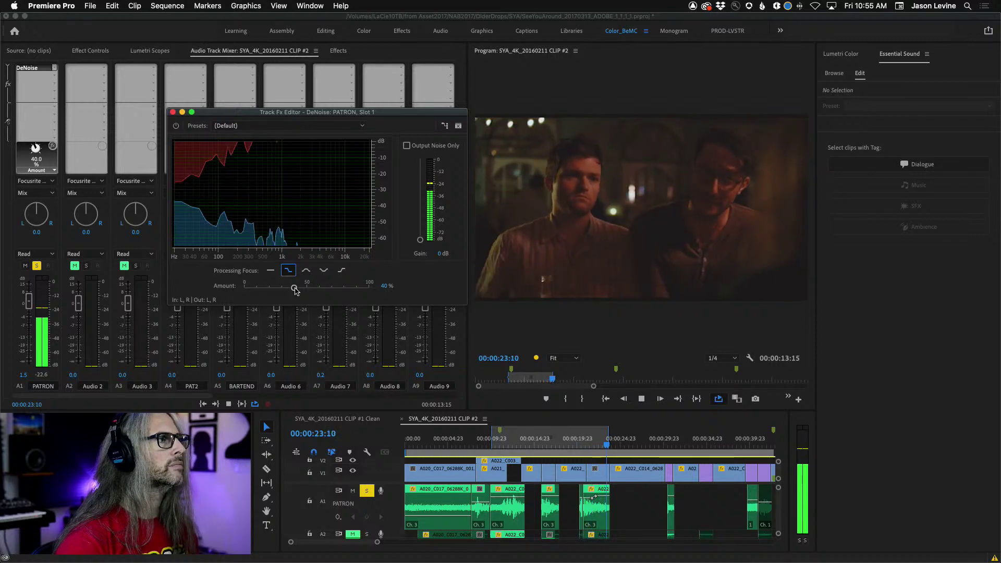
key(Up)
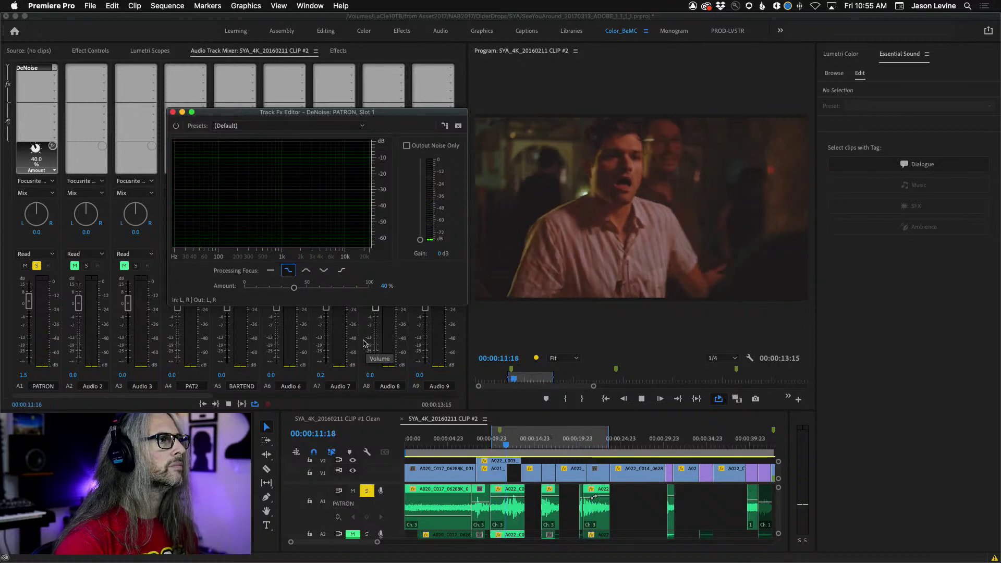
click(497, 444)
key(space)
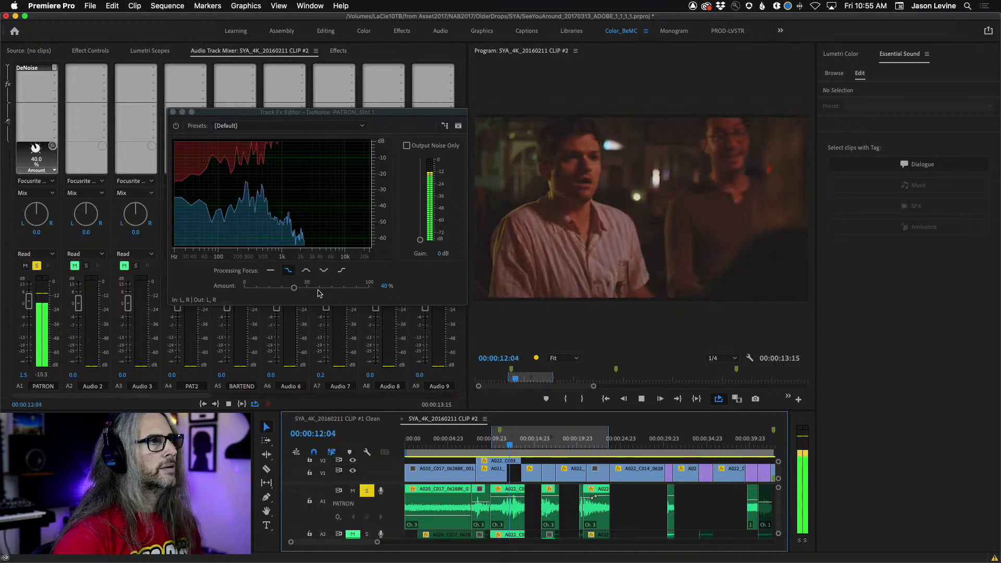
Raise the PATRON track's DeNoise amount to 63% and replay the dialogue from 00:00:10:02
drag(293, 288, 322, 288)
key(space)
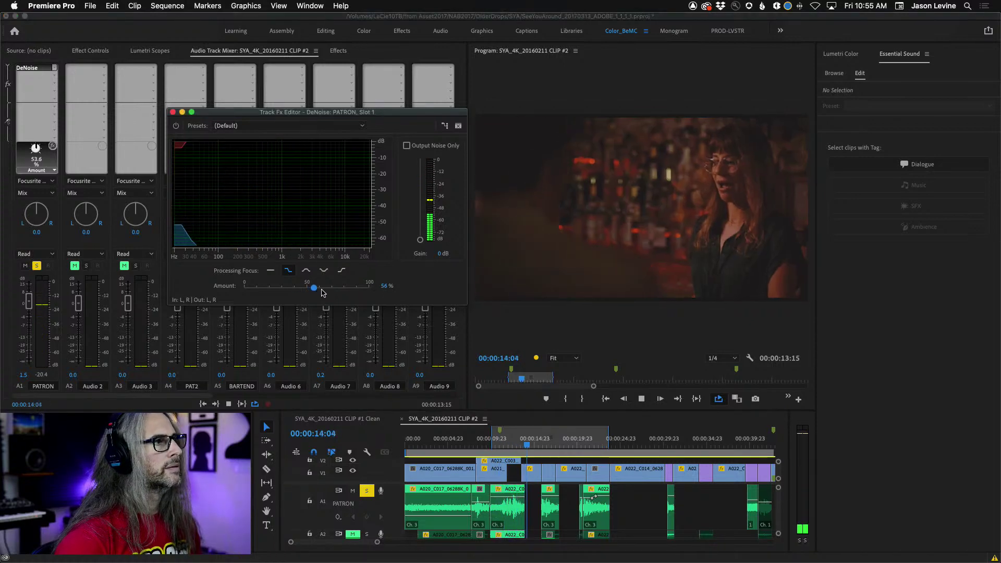
click(517, 447)
click(492, 445)
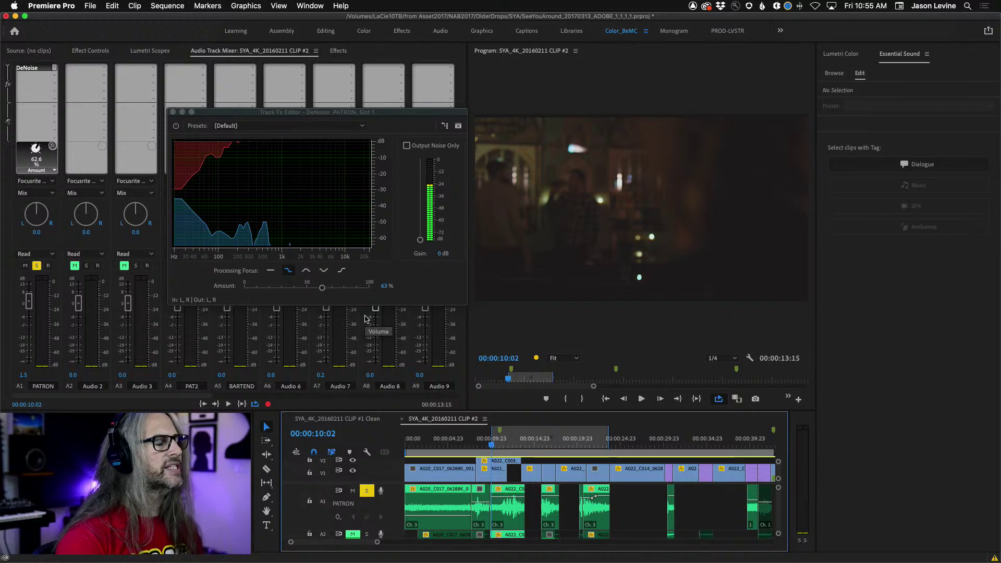
key(space)
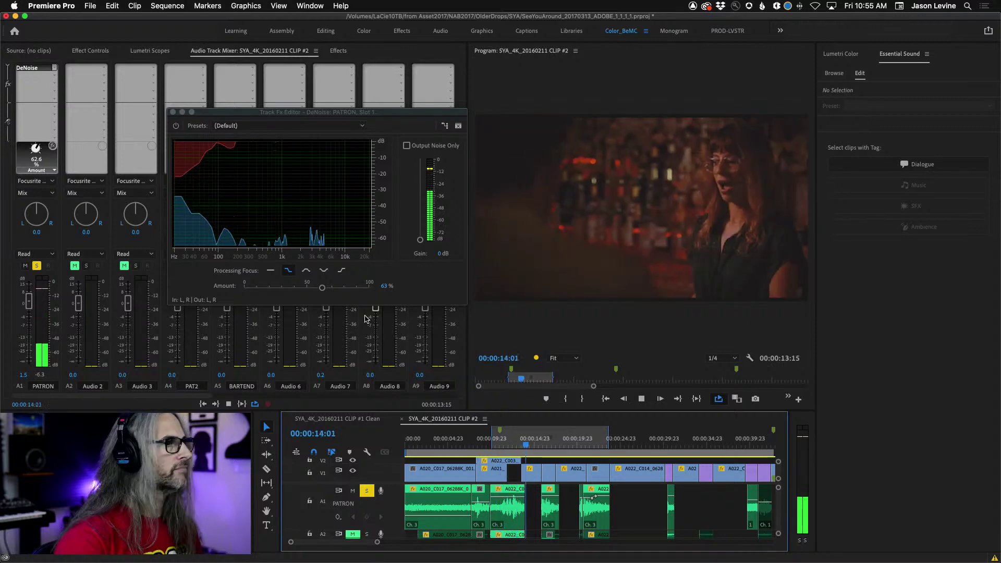
Compare the patron's first line with DeNoise bypassed and enabled, replaying from the In point to 00:00:14:02
key(space)
drag(535, 446, 491, 446)
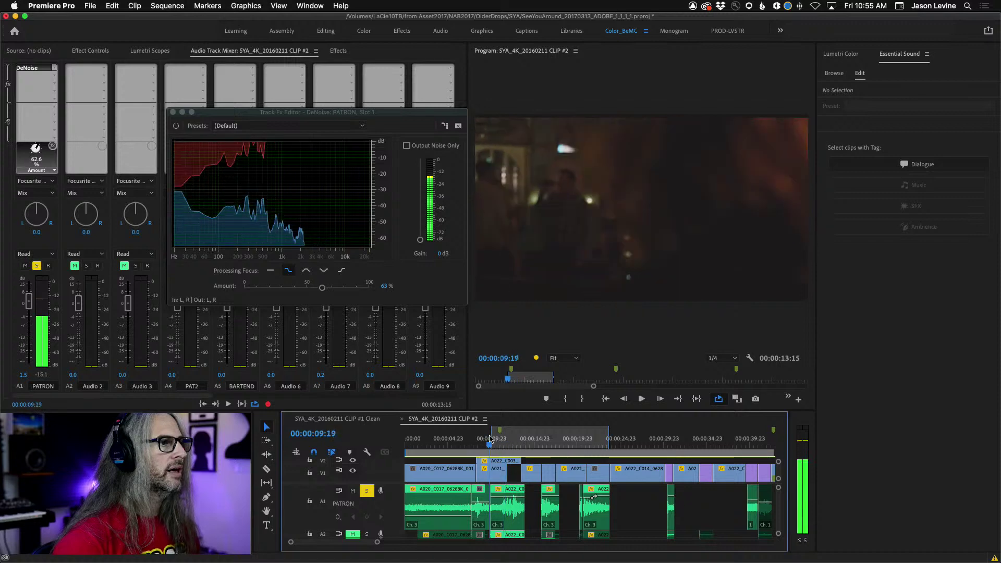
click(175, 127)
key(space)
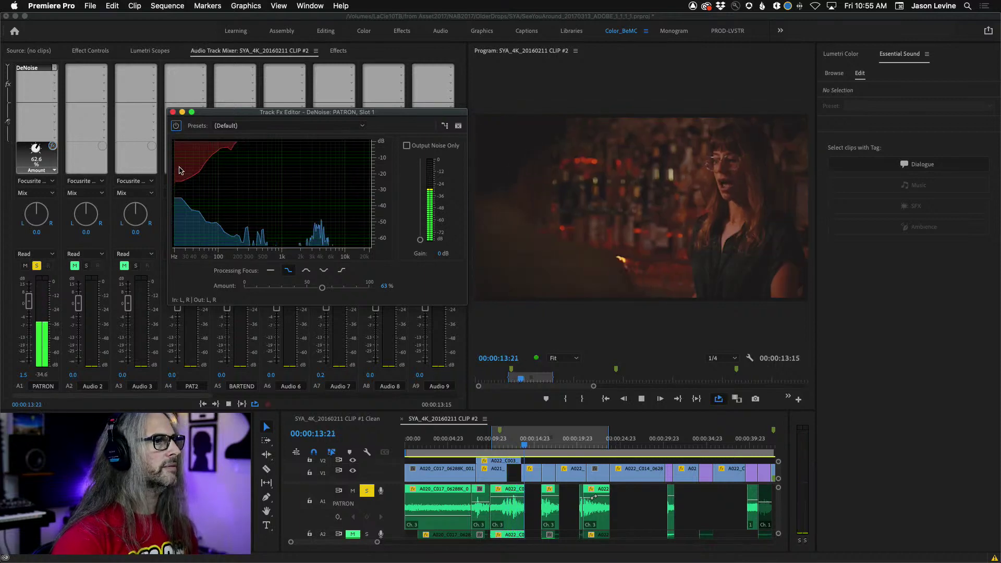
key(shift+i)
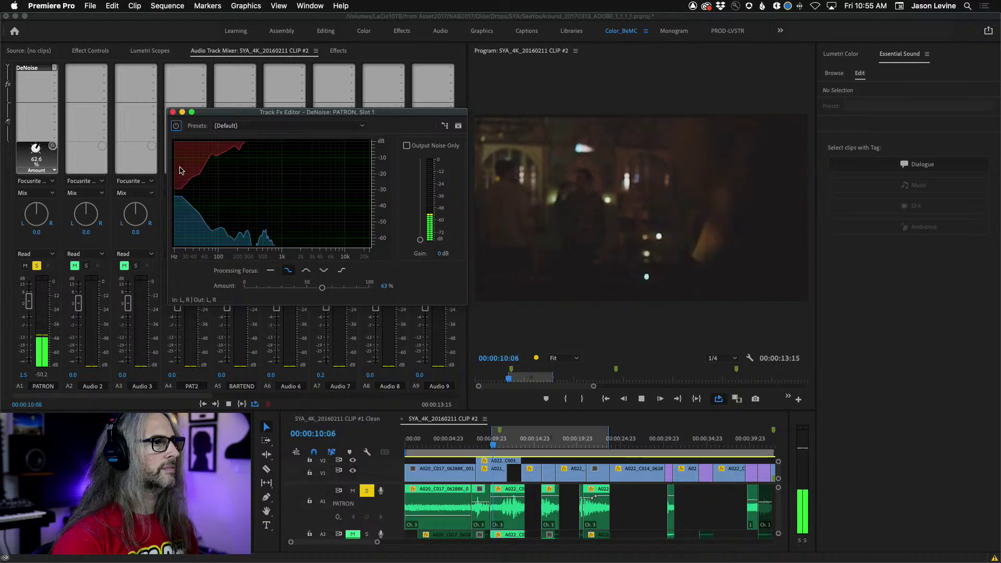
key(space)
key(space)
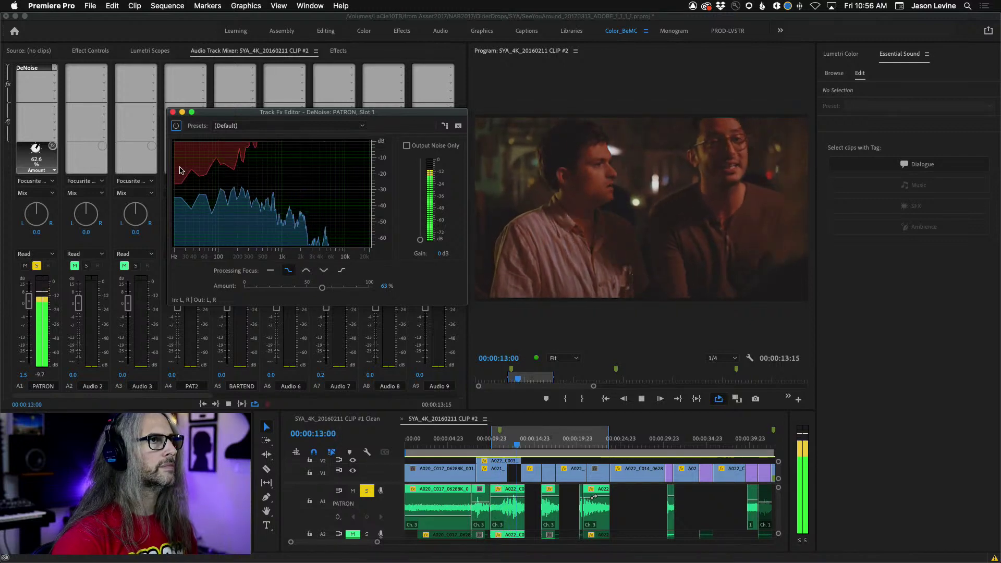
key(space)
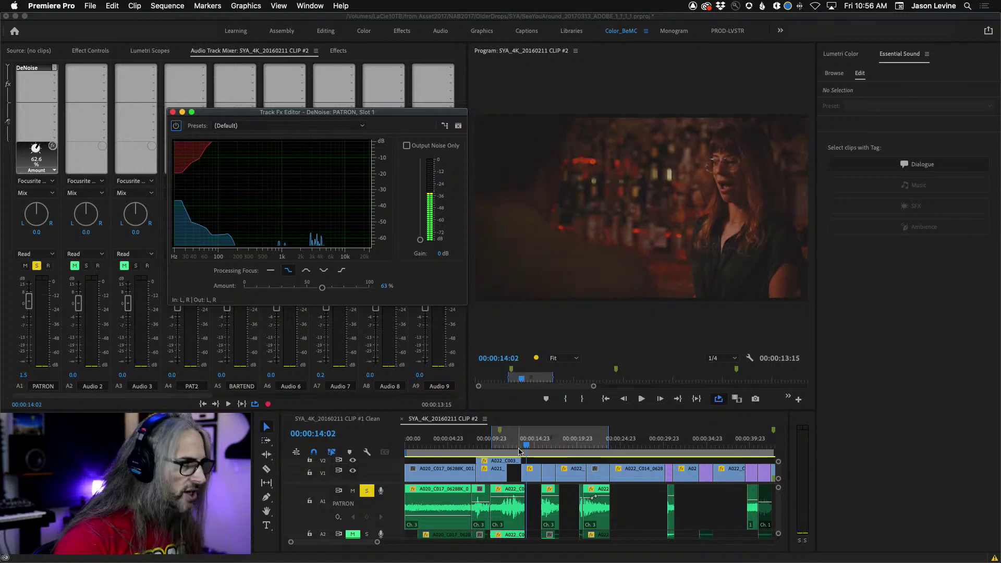
Play the patron's remaining dialogue in the marked range through DeNoise, from 00:00:15:17 to 00:00:23:18
drag(526, 447, 540, 447)
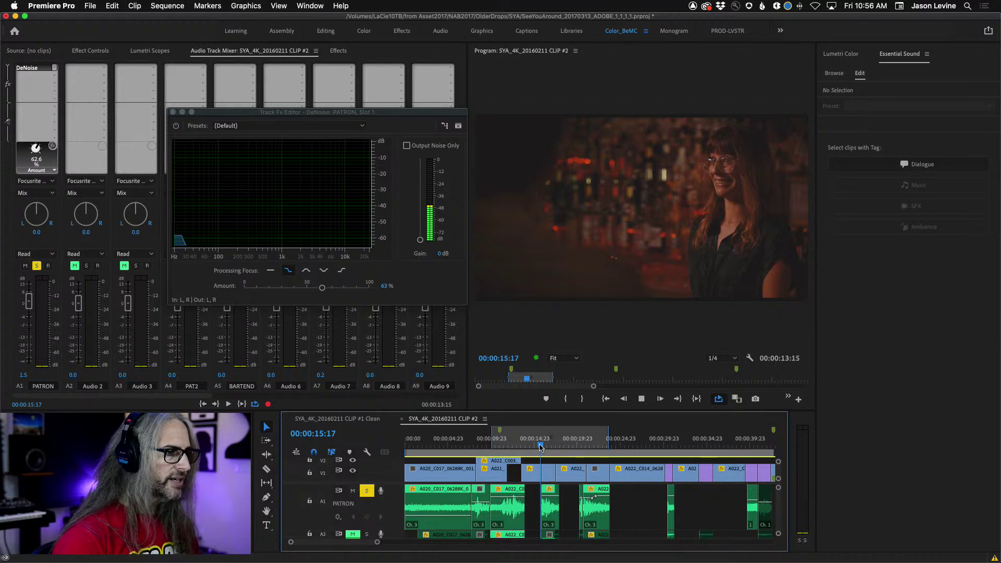
key(space)
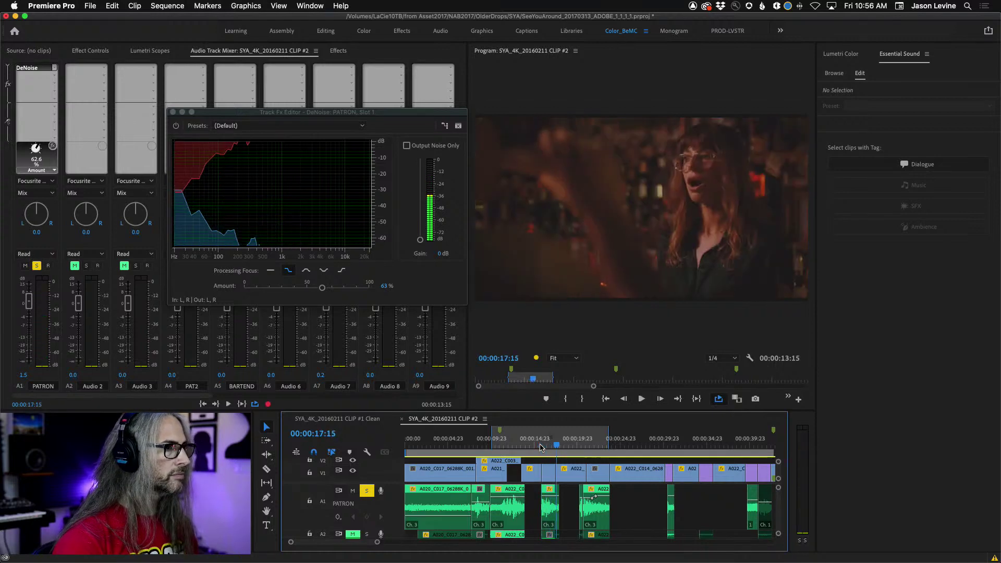
key(space)
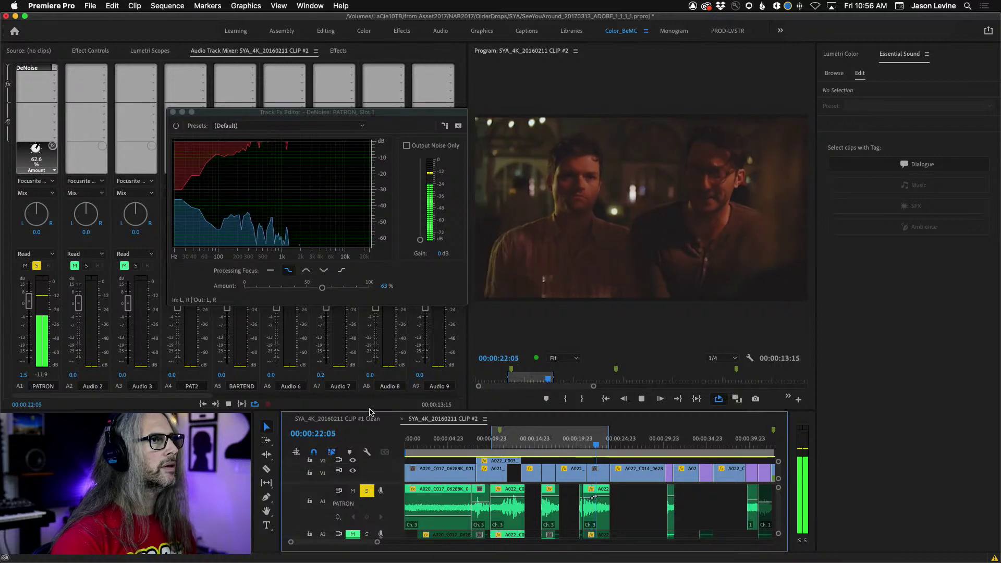
key(space)
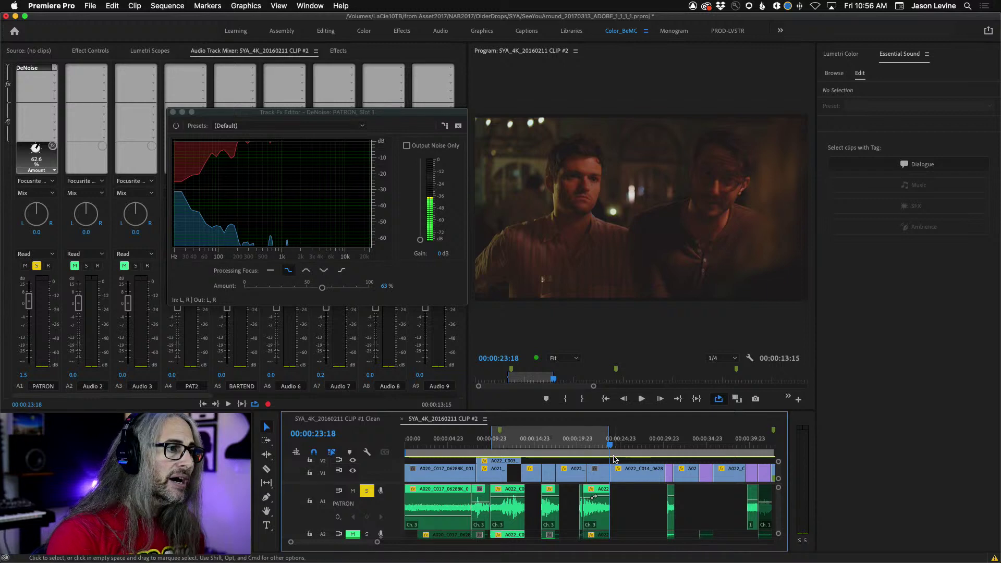
Extend the Out point until the marked range lasts 00:00:36:21, playing the PATRON track's dialogue near 00:00:30:23 and 00:00:40:16
drag(558, 446, 493, 447)
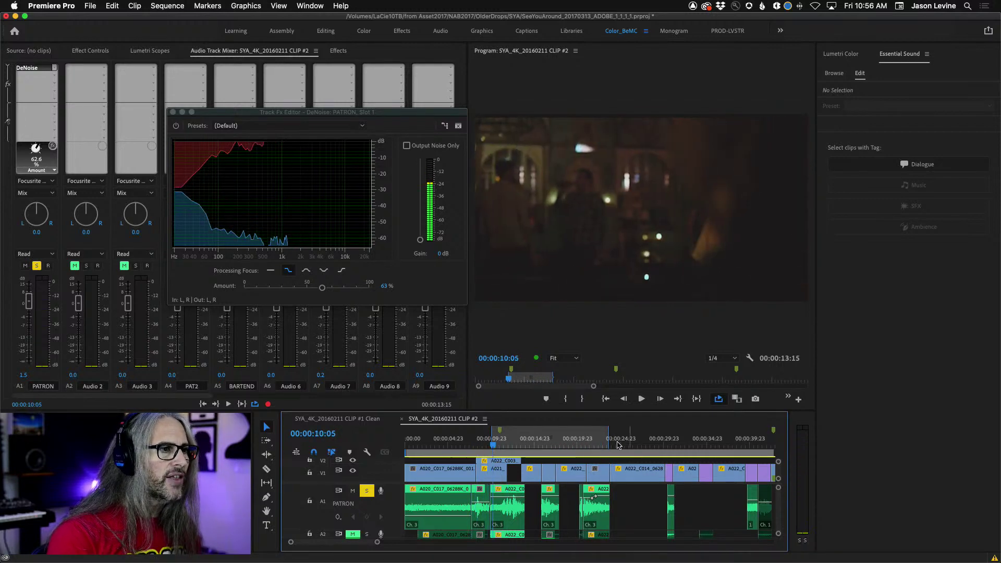
drag(610, 437, 660, 443)
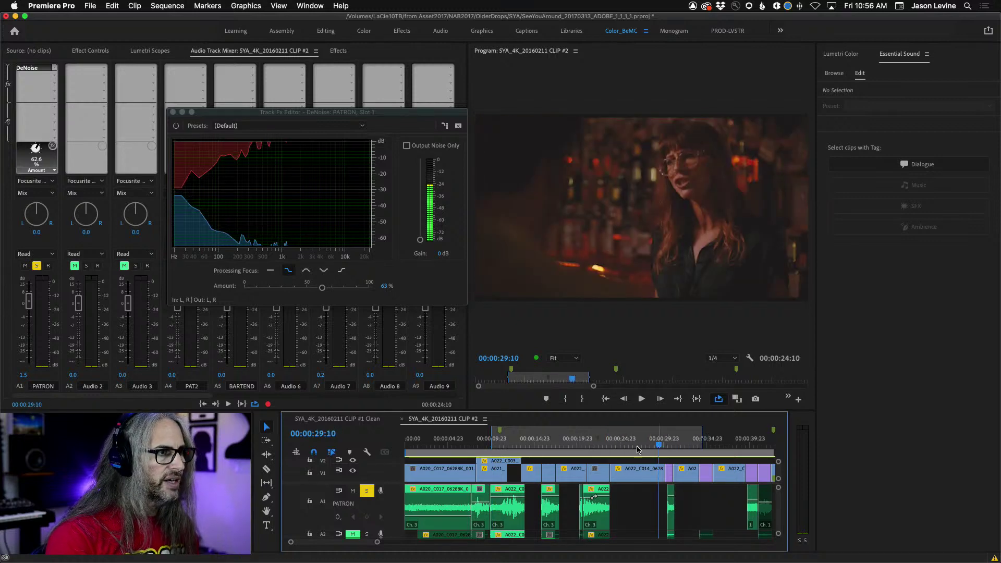
key(space)
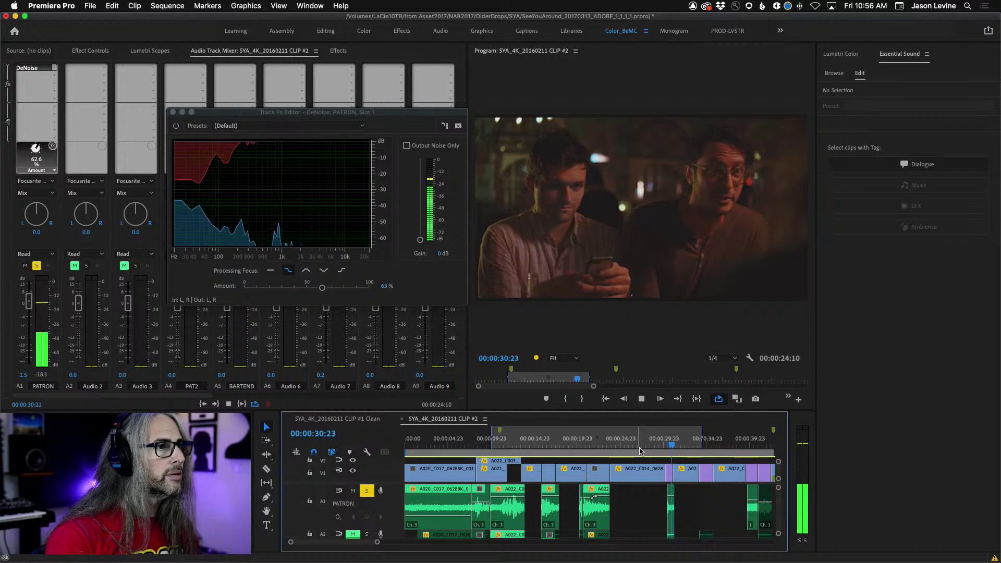
key(space)
drag(702, 439, 717, 440)
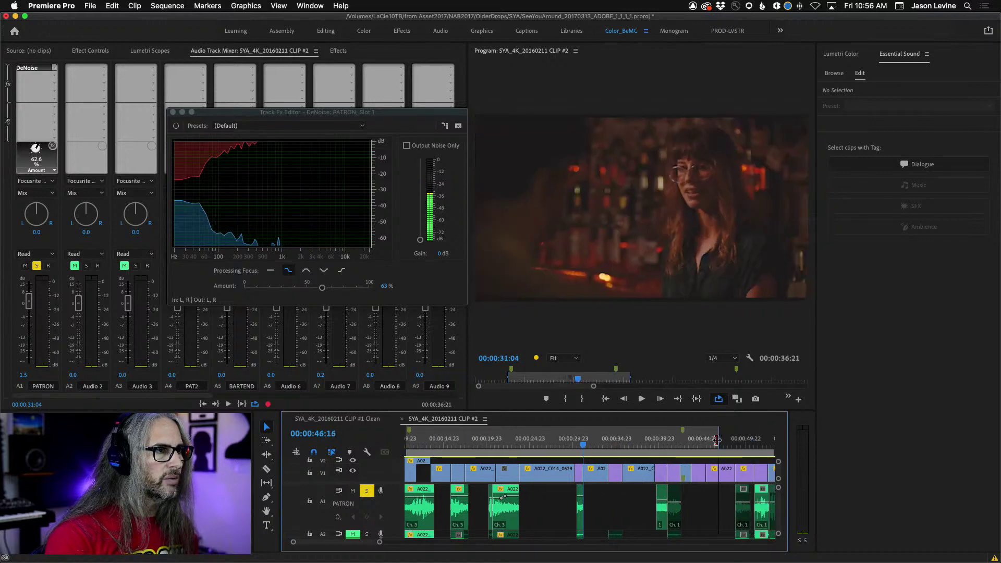
click(651, 444)
key(space)
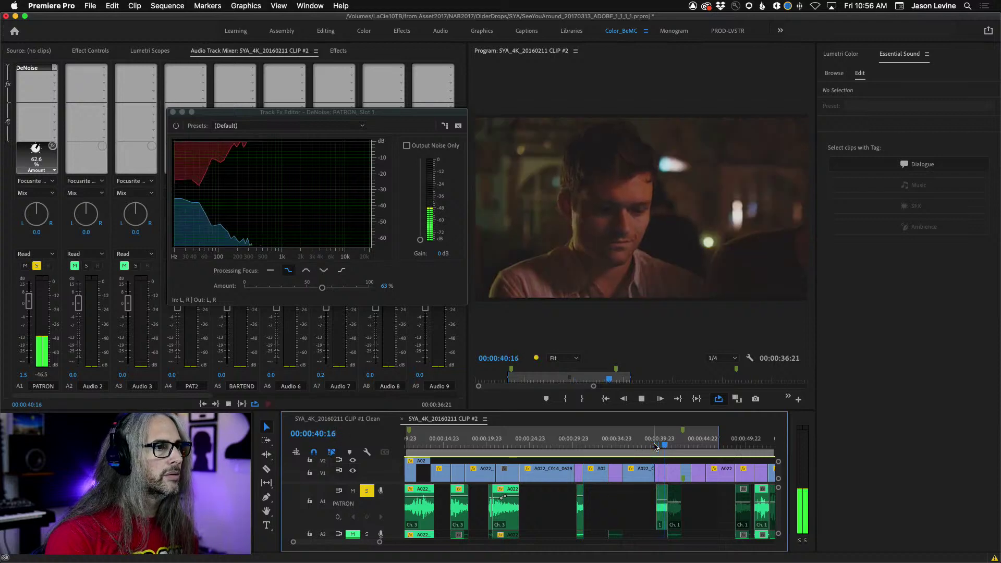
key(space)
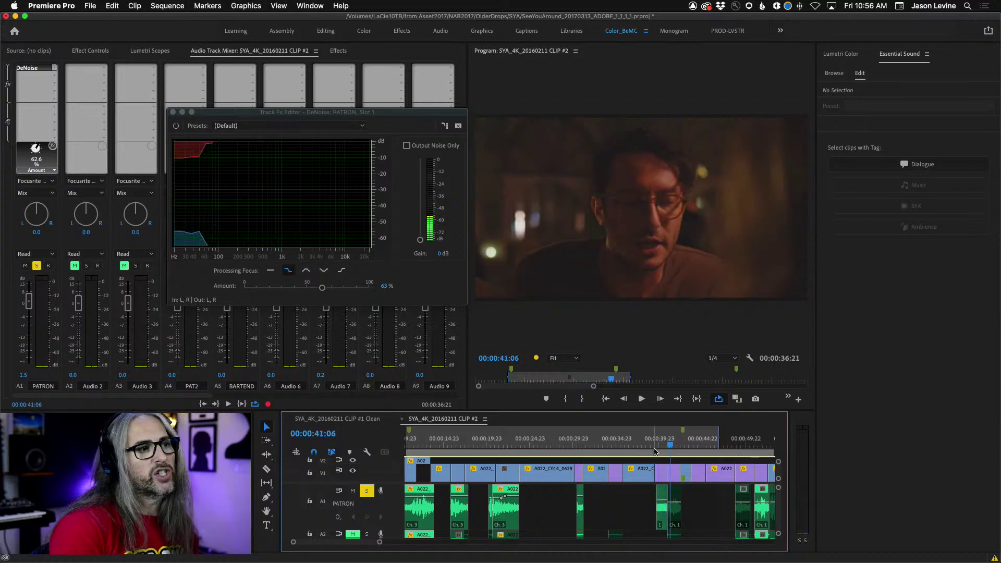
Select the short PATRON clip near 00:00:39:23 and replay the denoised dialogue from 00:00:10:08 to 00:00:14:01
click(662, 498)
drag(662, 498, 662, 524)
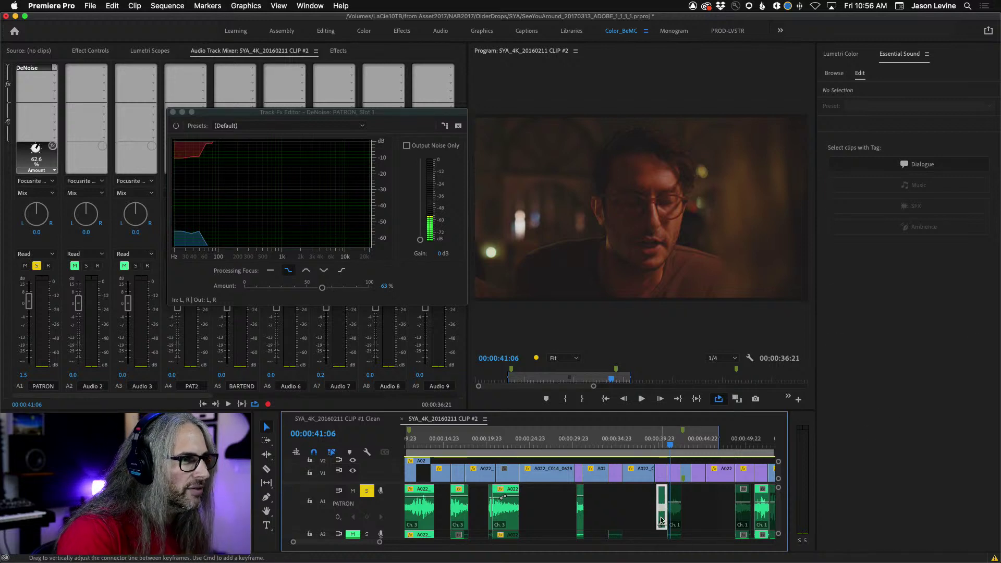
click(429, 441)
drag(407, 431, 493, 434)
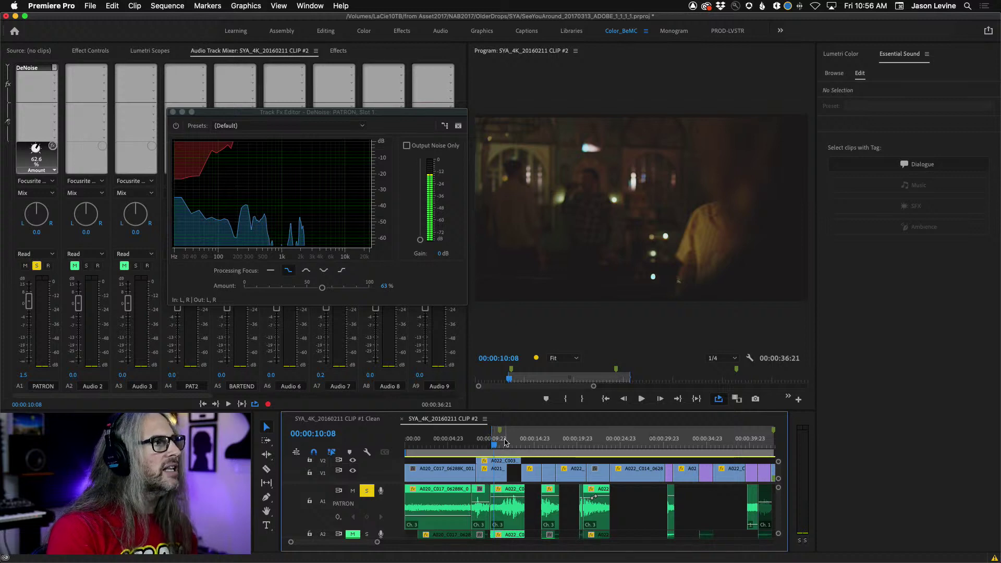
key(space)
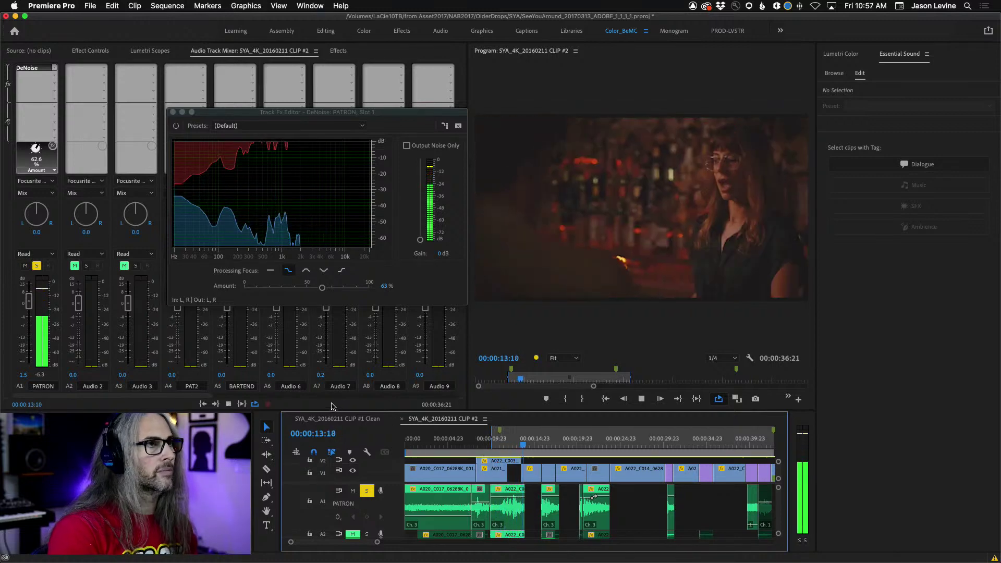
key(space)
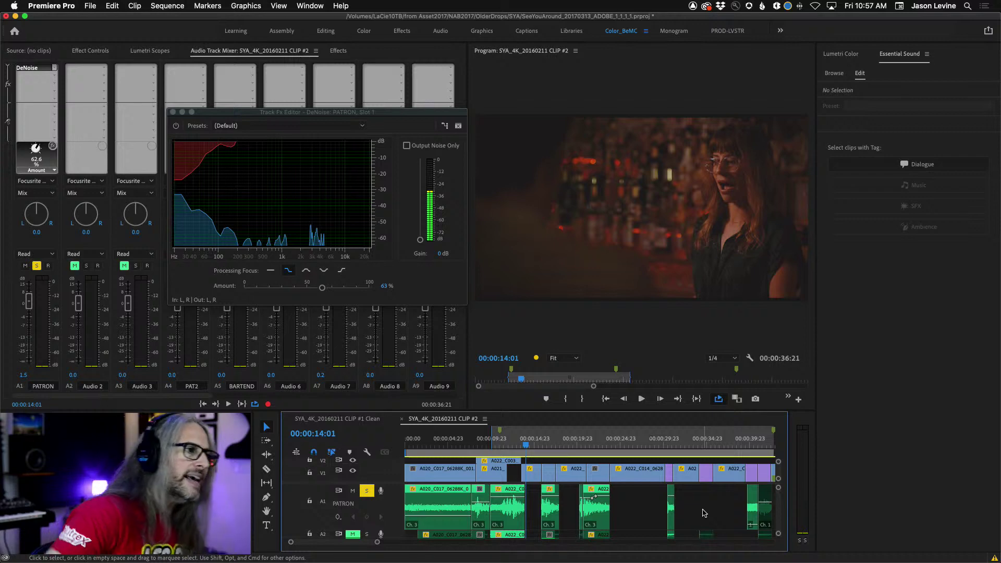
Reduce the PATRON track's height in the timeline and bring the BARTEND track into view
drag(398, 529, 398, 520)
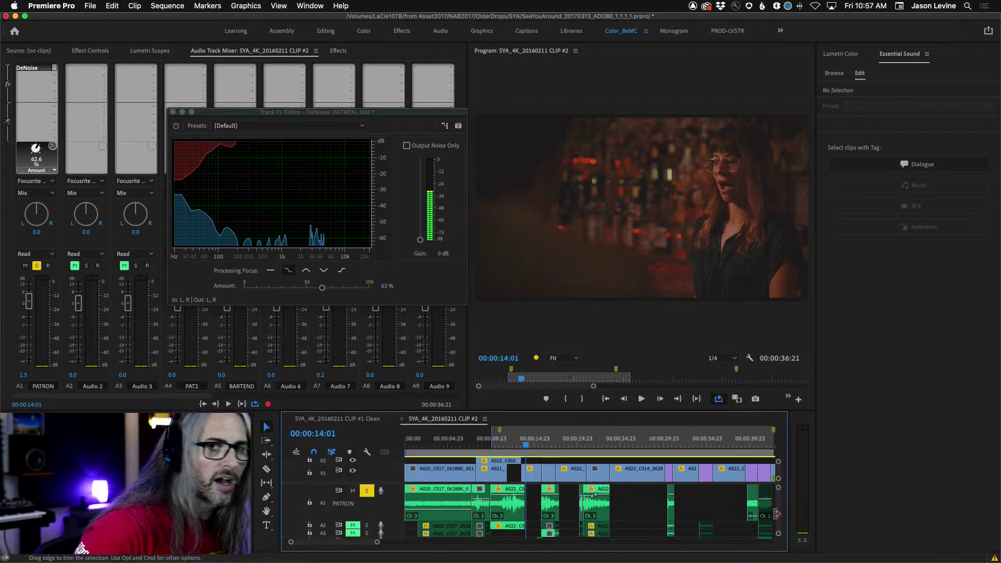
scroll(778, 520, down, 1)
scroll(779, 519, down, 10)
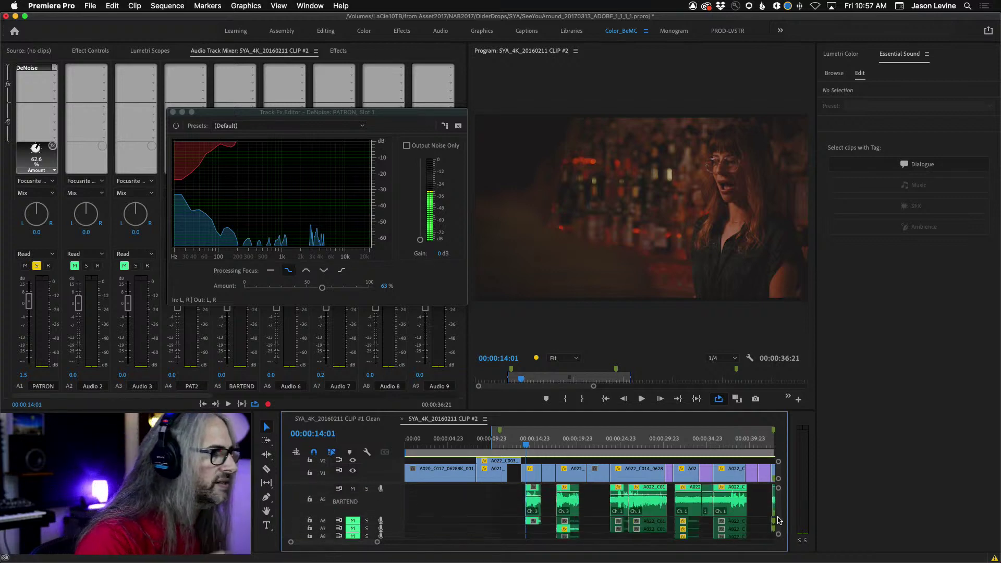
scroll(777, 520, up, 10)
scroll(778, 520, down, 8)
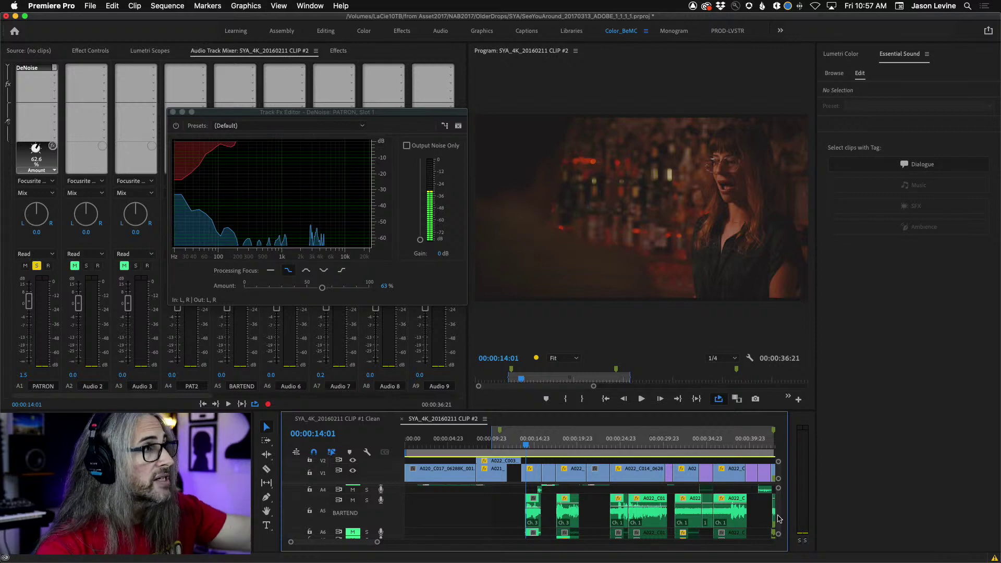
Close the DeNoise editor, play briefly to 00:00:15:02, and turn off solo on the PATRON track
click(173, 112)
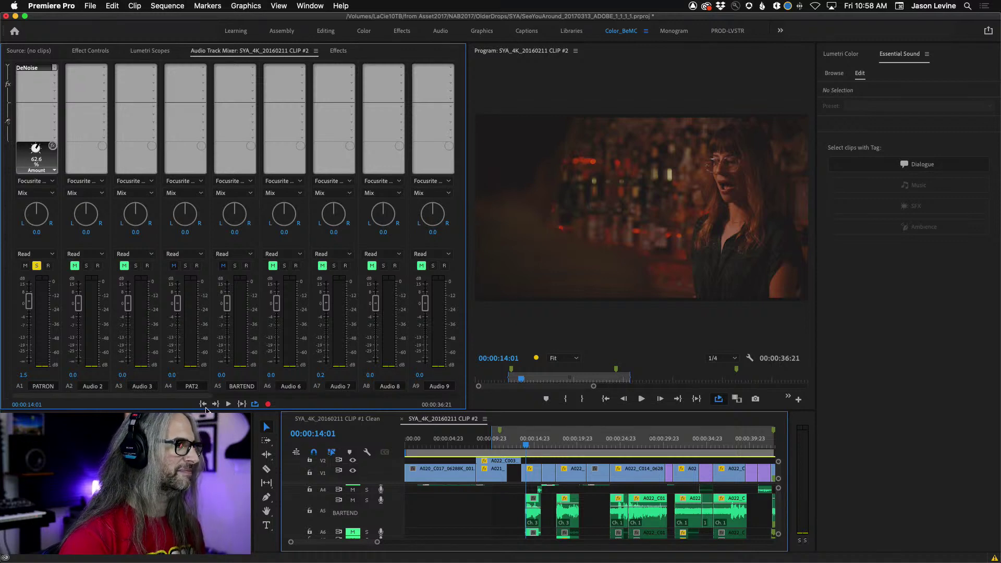
key(space)
key(space)
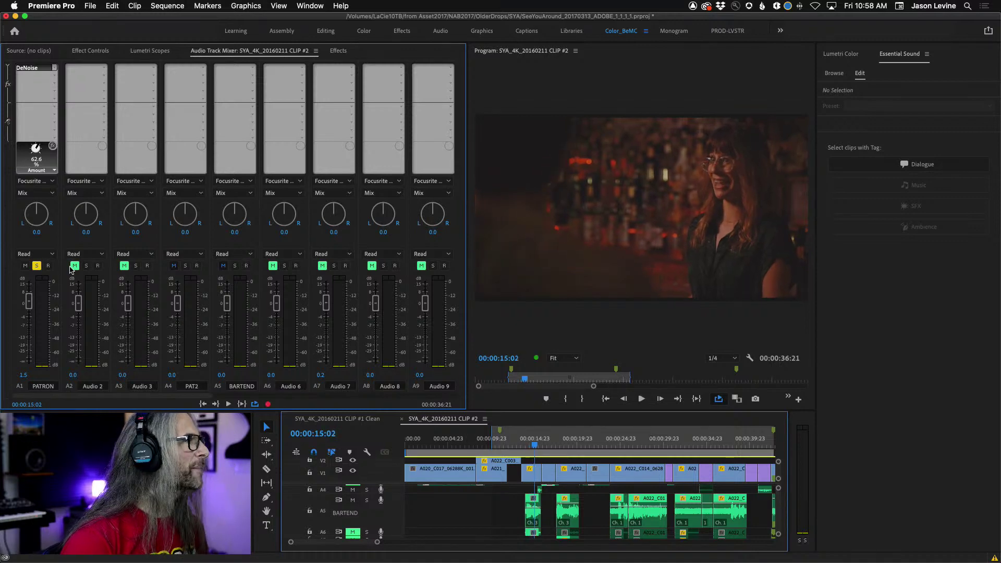
click(36, 265)
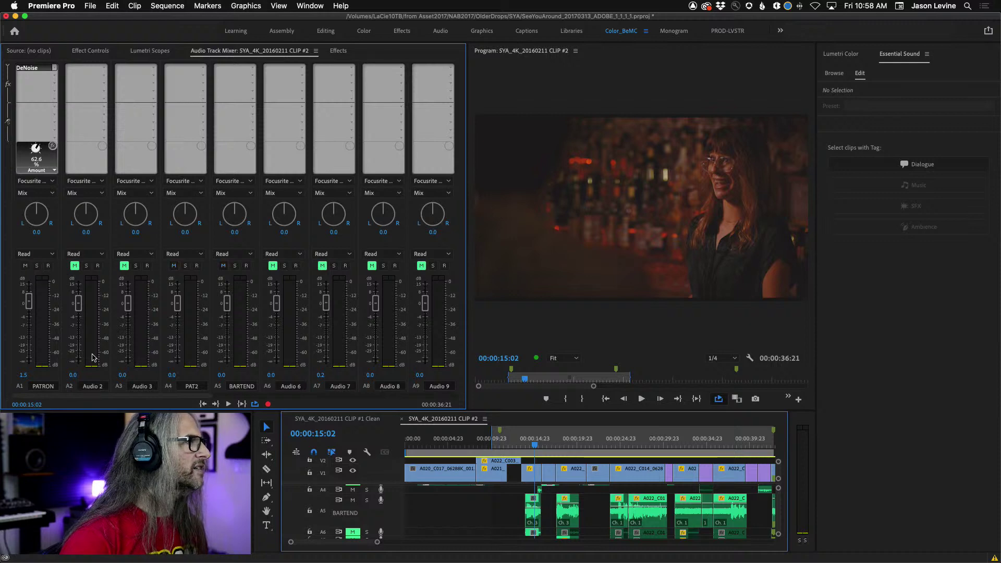
Solo the BARTEND track and play its dialogue up to 00:00:39:11 with the In point moved so the marked range lasts 00:00:32:23
click(235, 266)
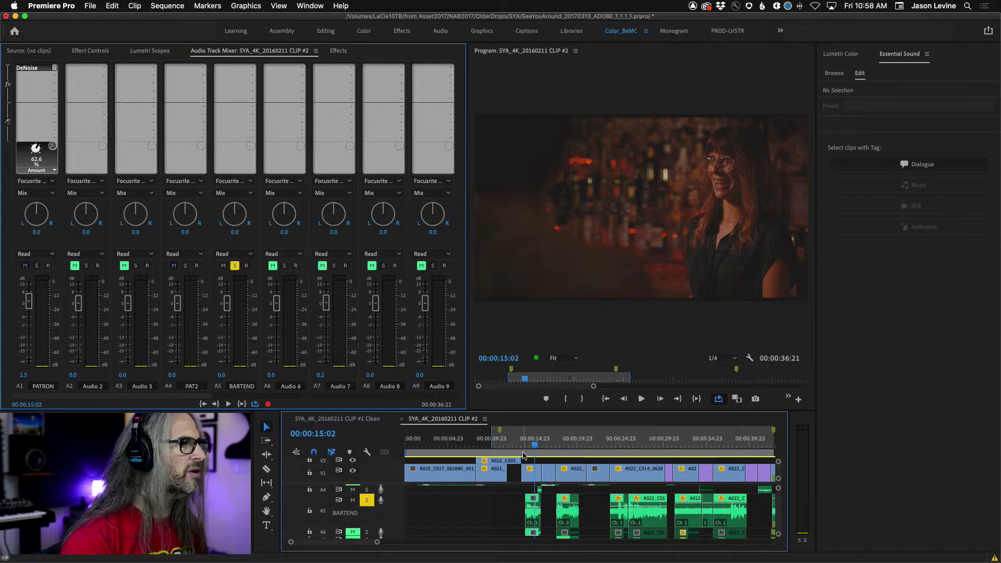
mouse_move(535, 444)
mouse_down()
mouse_move(497, 433)
mouse_move(523, 432)
mouse_up()
key(space)
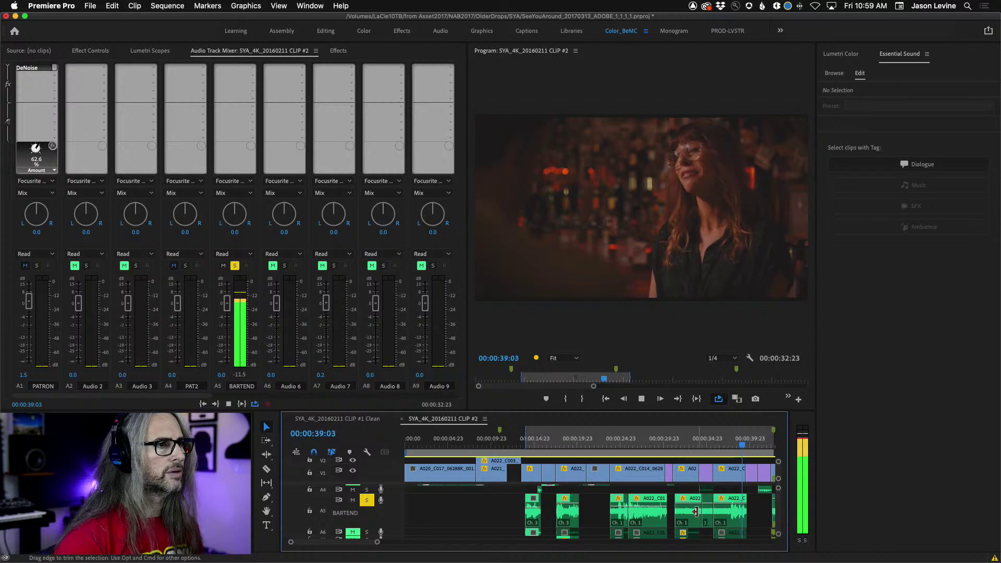
key(space)
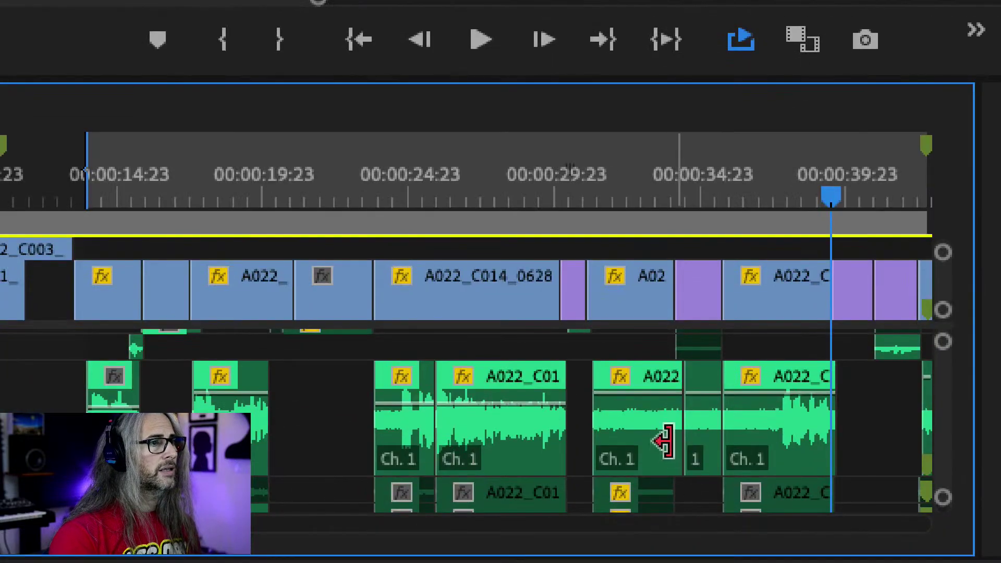
Mute the PAT2 track and increase the BARTEND track's height in the timeline
click(646, 407)
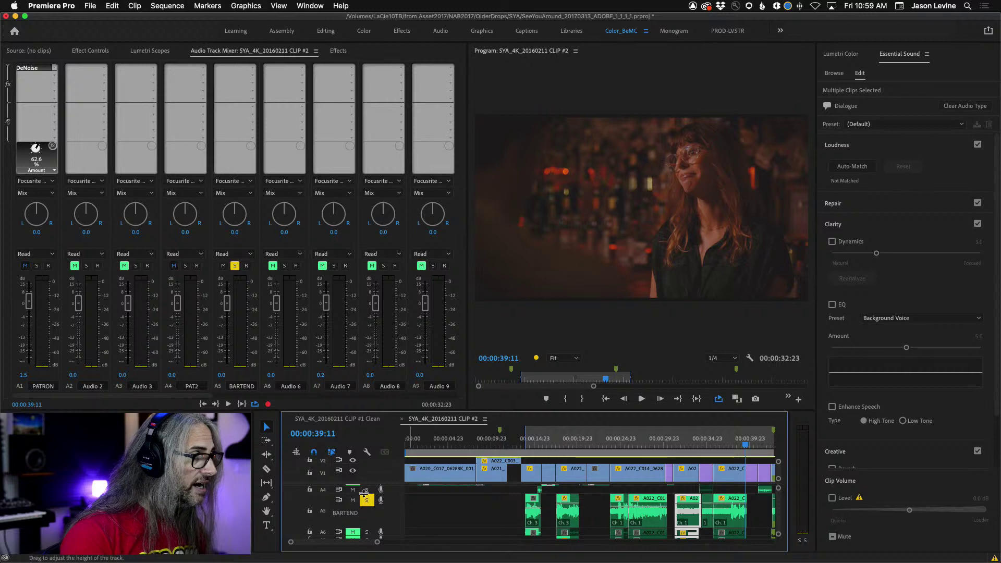
click(364, 489)
click(364, 491)
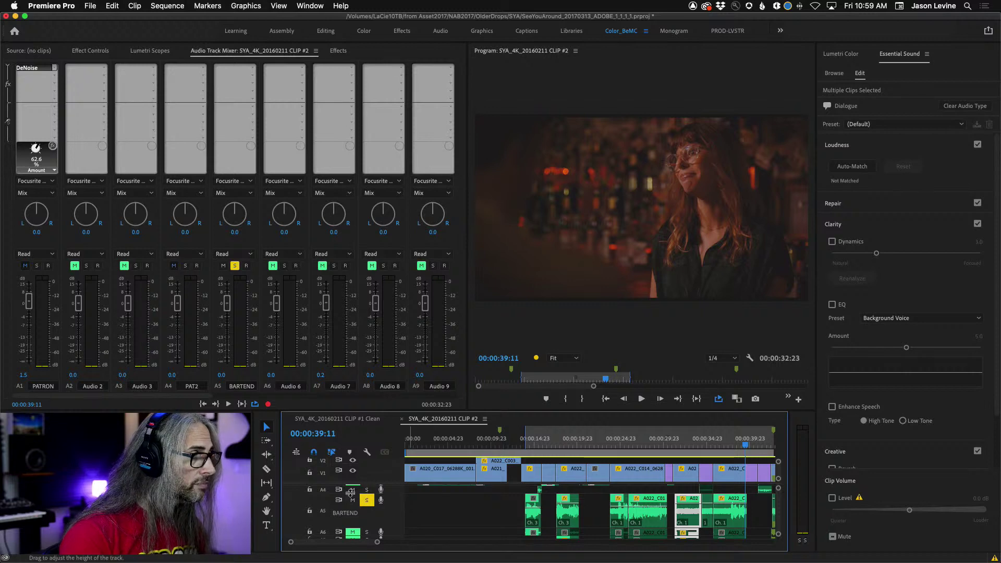
click(353, 490)
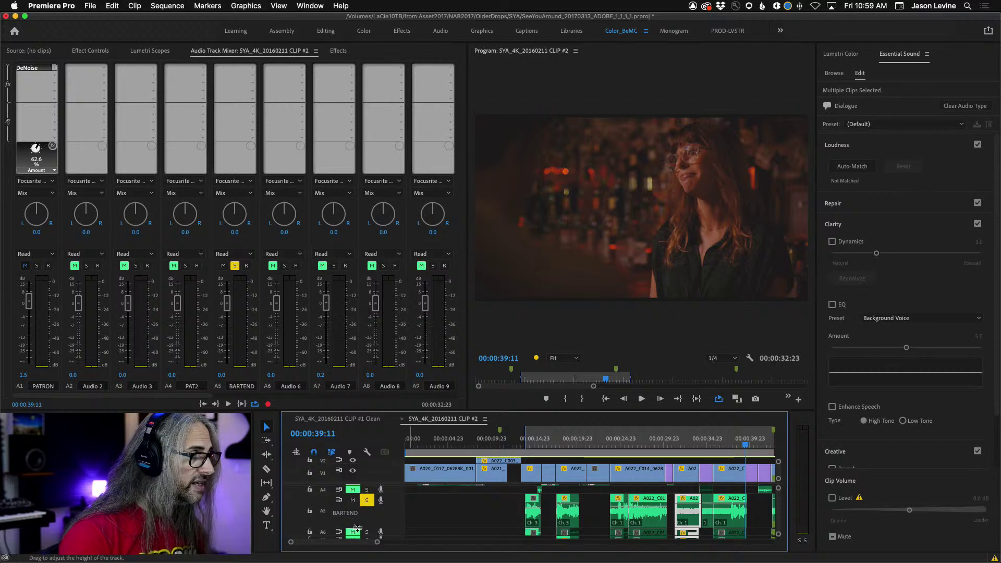
drag(354, 526, 357, 540)
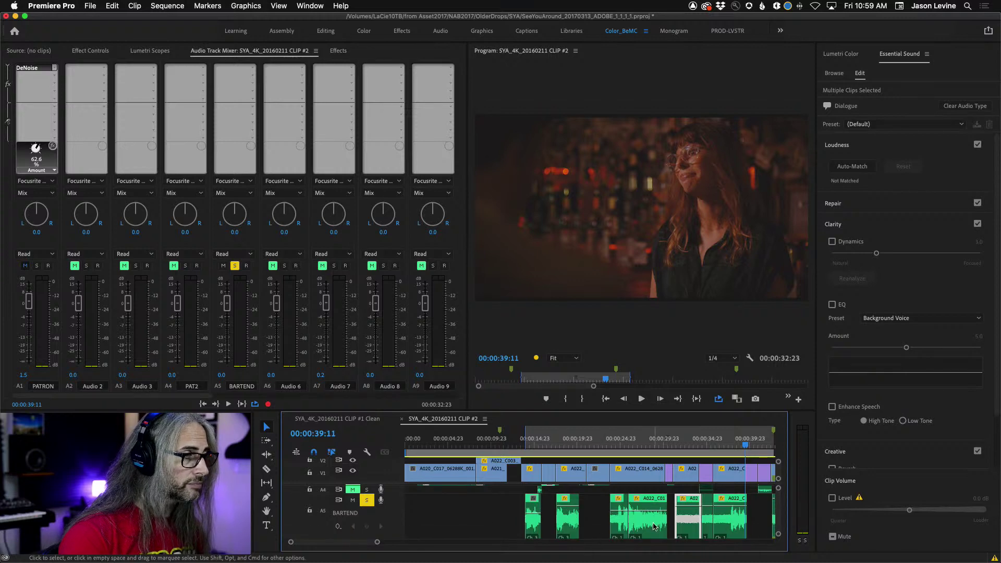
Raise the volume of the BARTEND clips near 00:00:33 (about 1.6 dB), 00:00:28 and 00:00:37 (about 3.8 dB), then deselect everything
drag(690, 508, 692, 503)
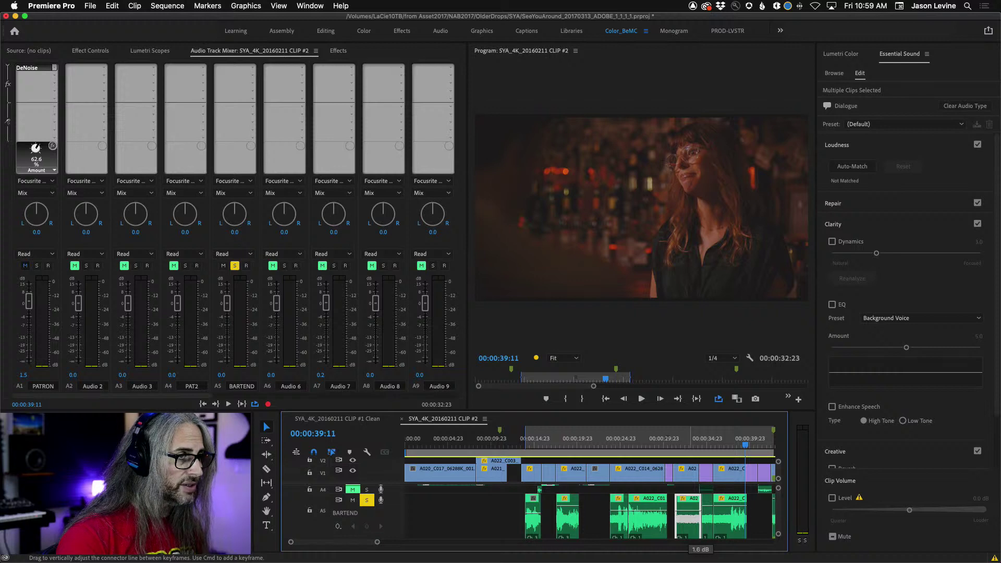
click(658, 513)
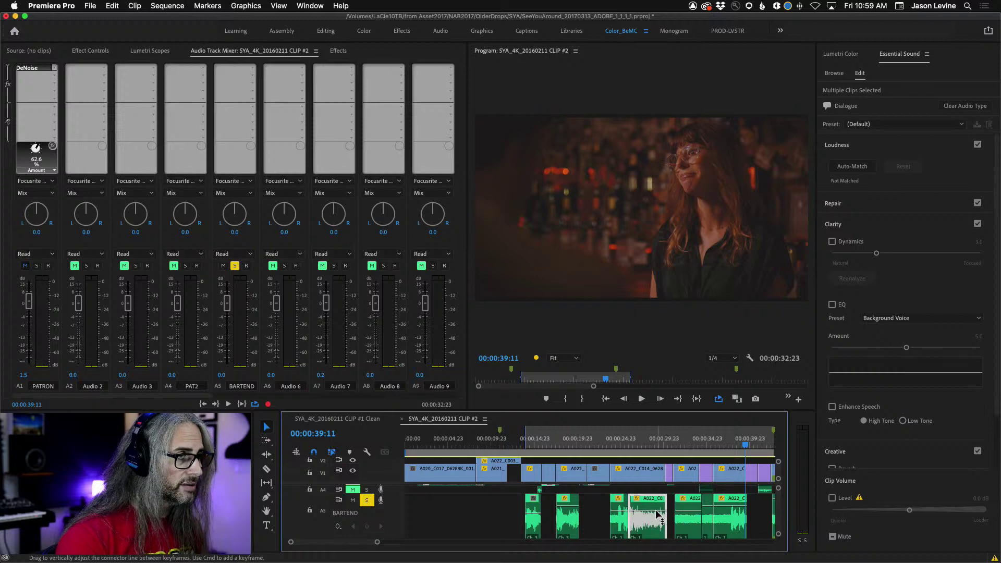
drag(658, 514, 726, 509)
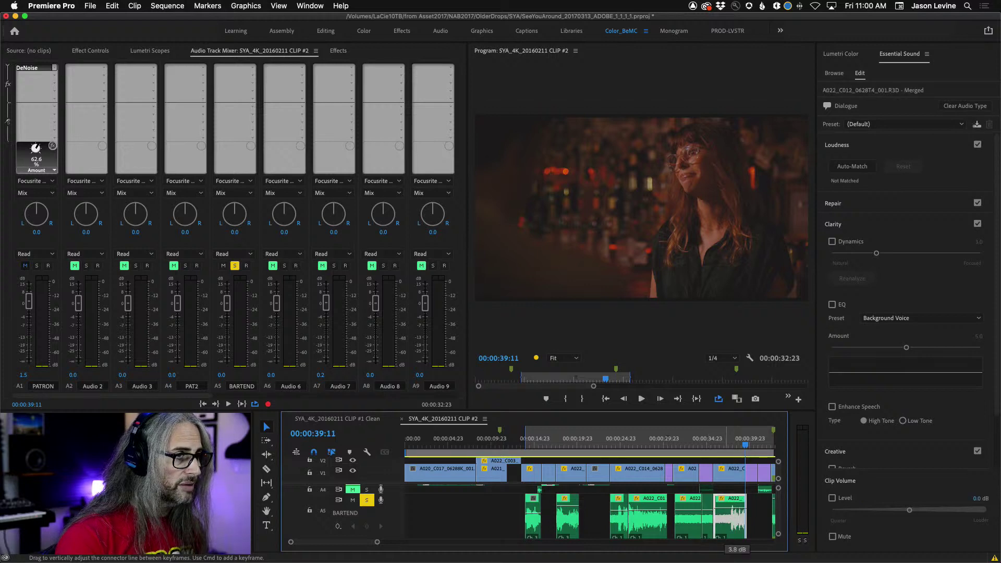
key(super+shift+a)
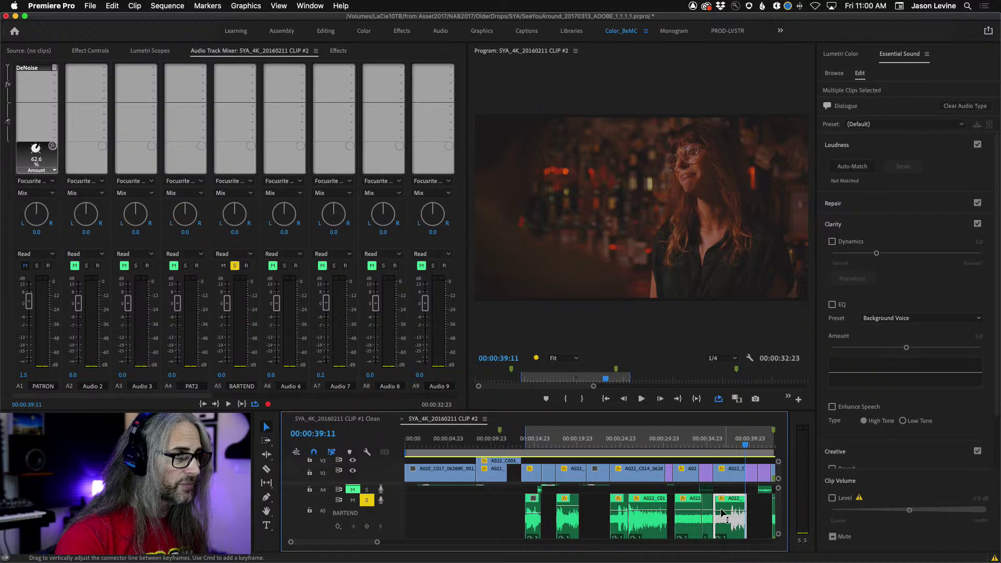
Play the adjusted BARTEND dialogue from 00:00:28:15 to 00:00:39:10
click(652, 445)
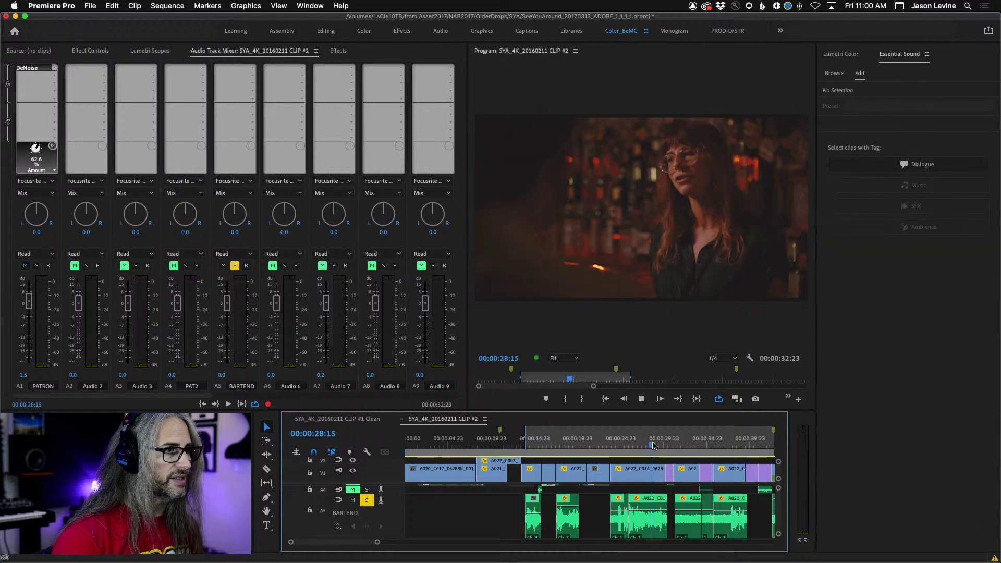
key(space)
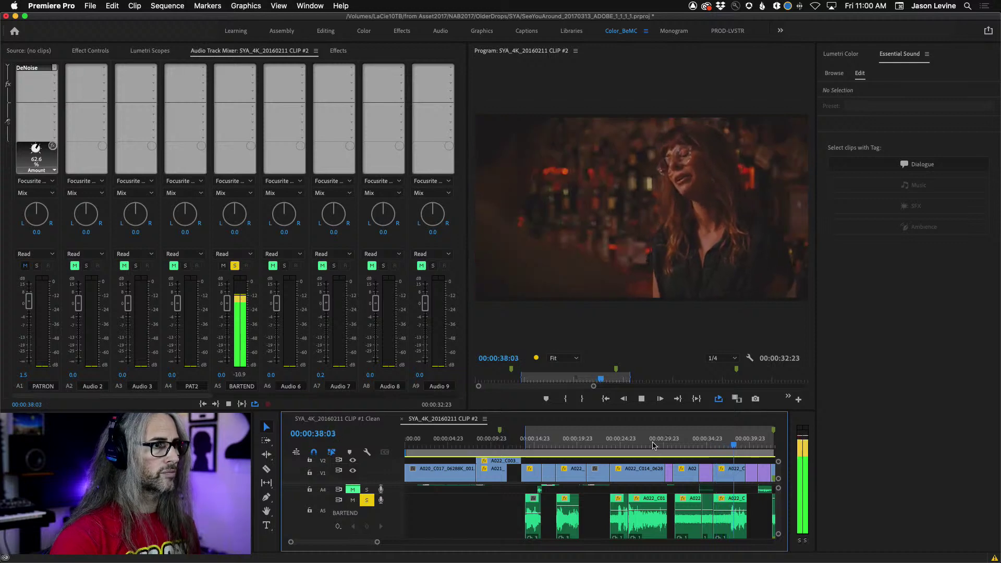
key(space)
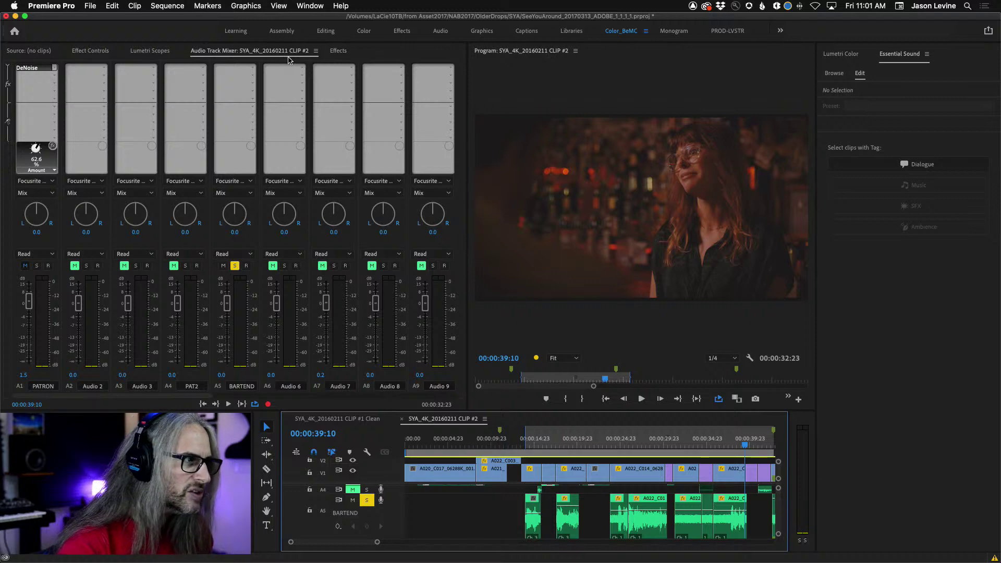
Play the BARTEND dialogue from 00:00:14:02, raise the volume of the clip near 00:00:18, and return the playhead to 00:00:13:14
click(528, 442)
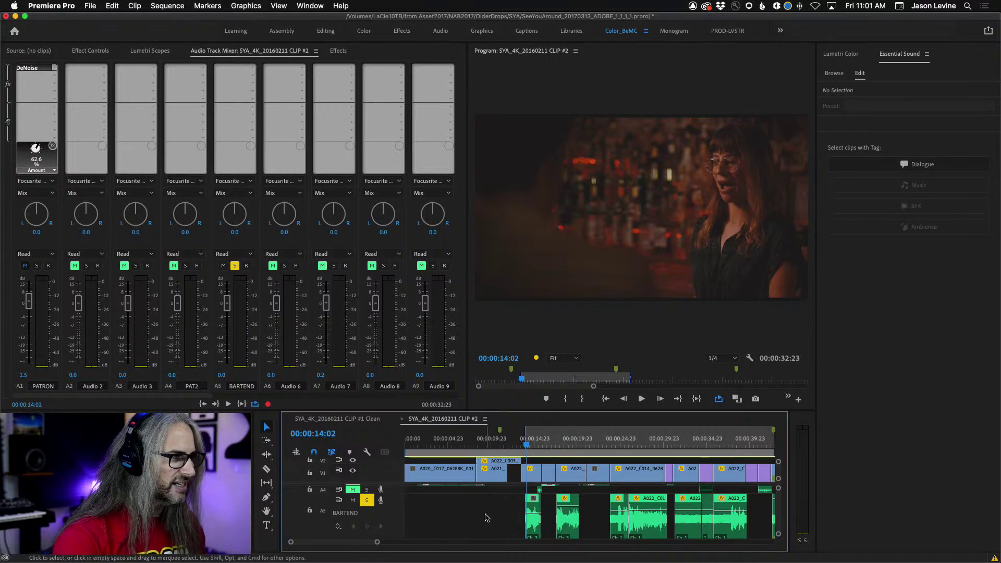
key(space)
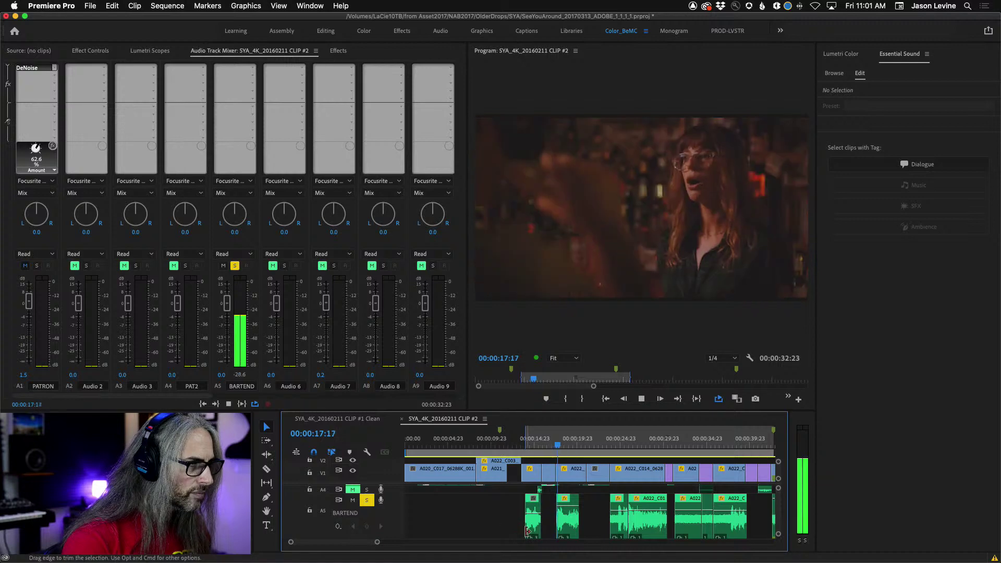
key(space)
drag(571, 512, 572, 510)
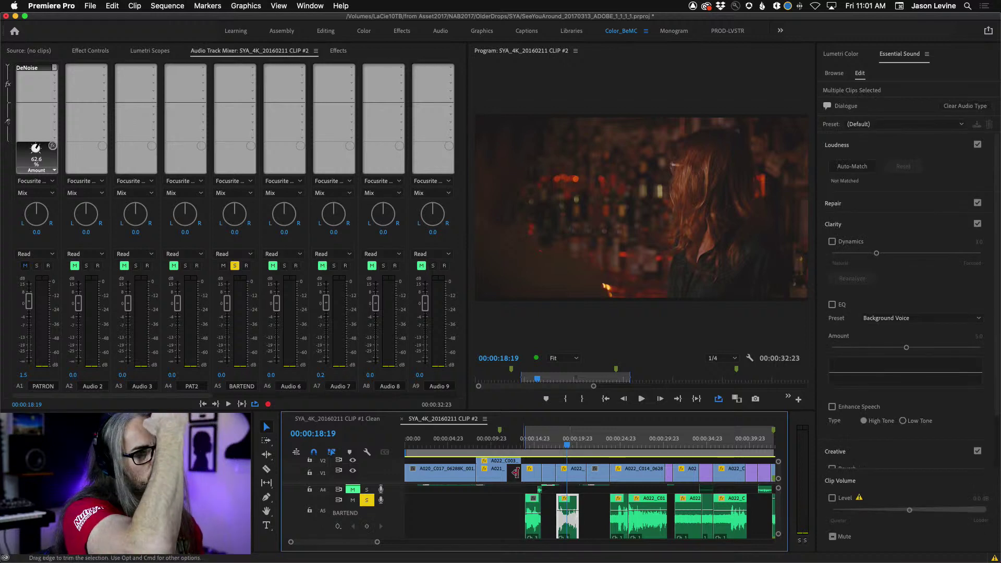
drag(568, 446, 524, 444)
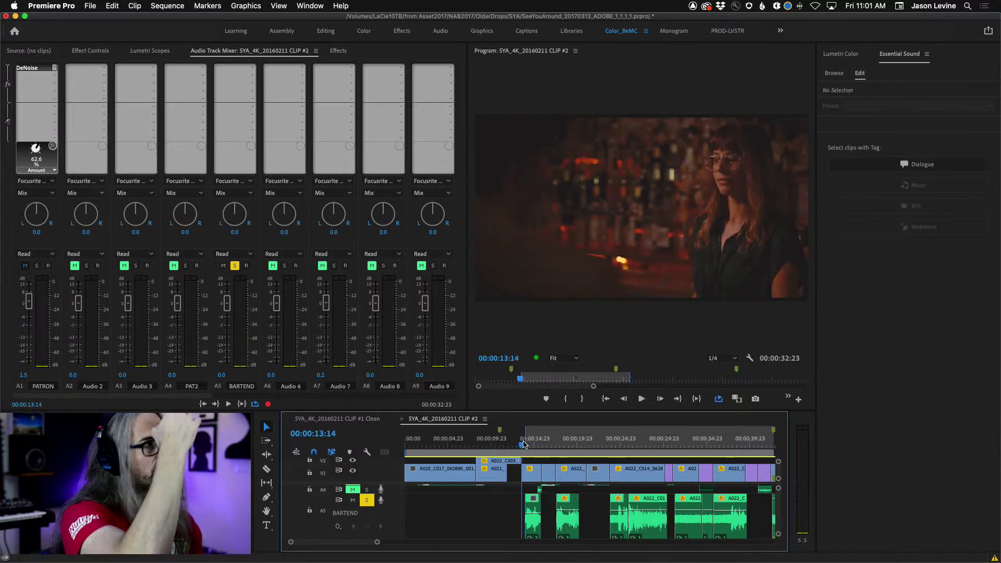
Add the DeNoise effect to the BARTEND track's first effect slot and close its editor
click(252, 67)
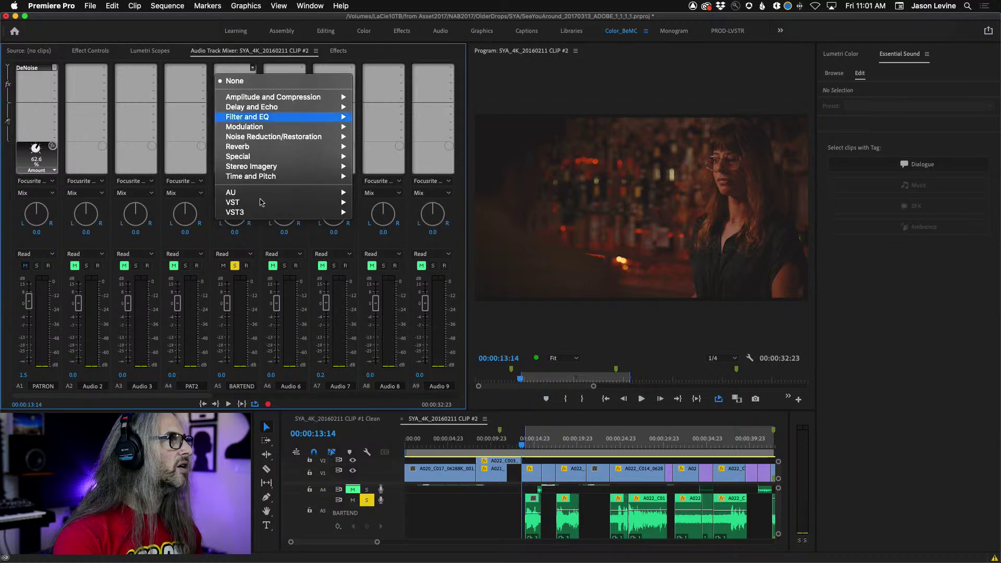
mouse_move(312, 137)
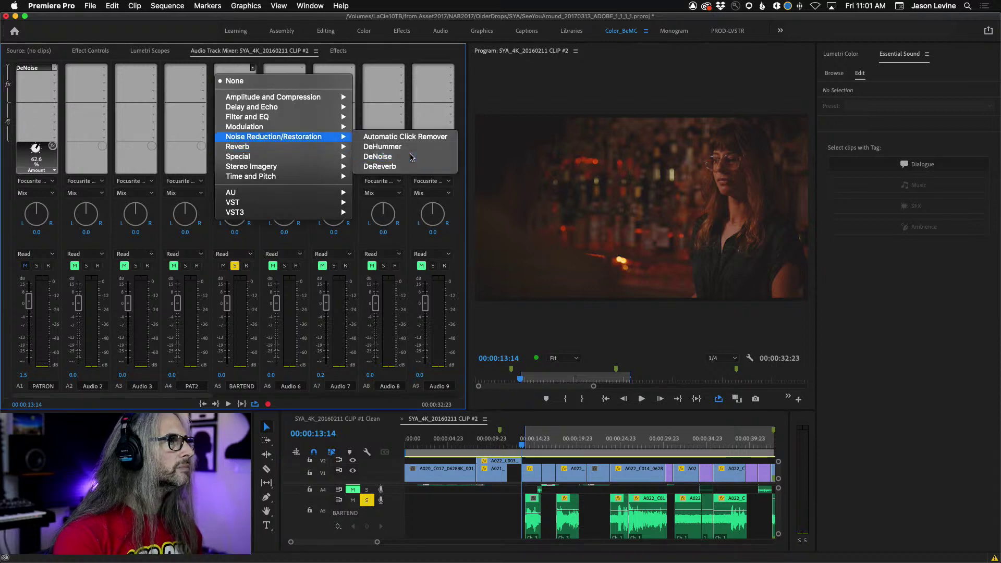
click(411, 157)
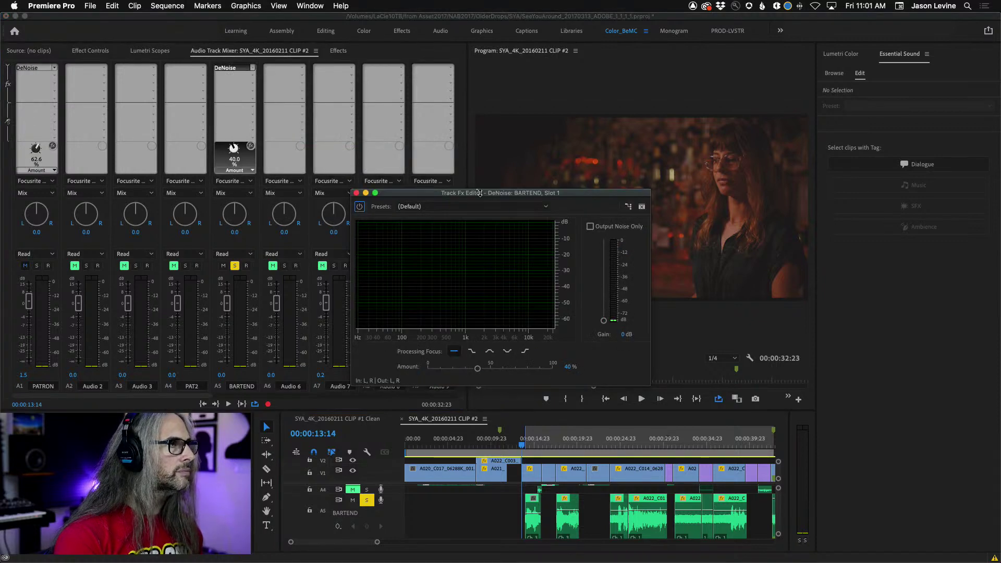
drag(480, 193, 340, 59)
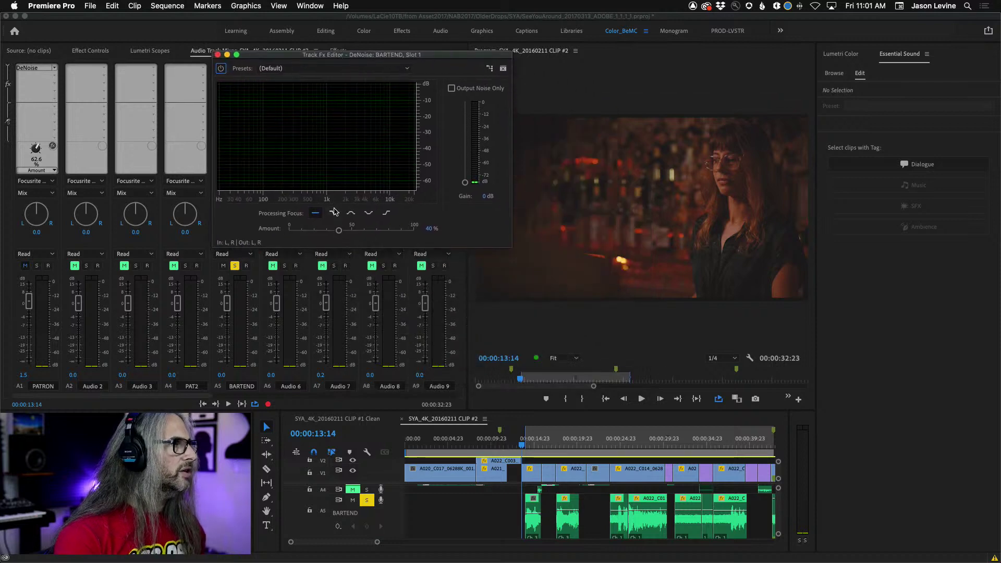
click(217, 54)
Match BARTEND's DeNoise to PATRON's settings, 63% Amount with lower-frequency focus, and play the dialogue to 00:00:20:12
double_click(25, 71)
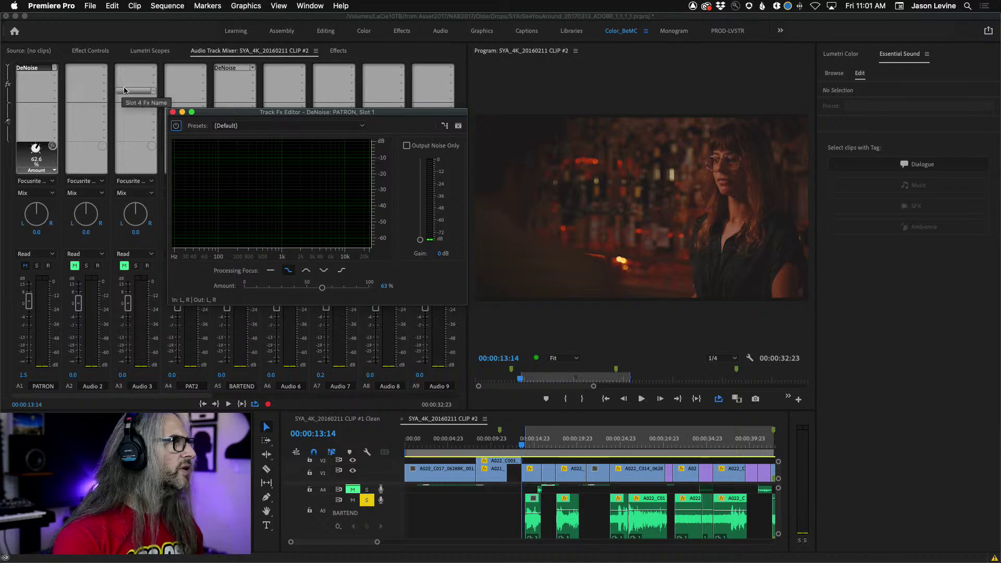
double_click(236, 69)
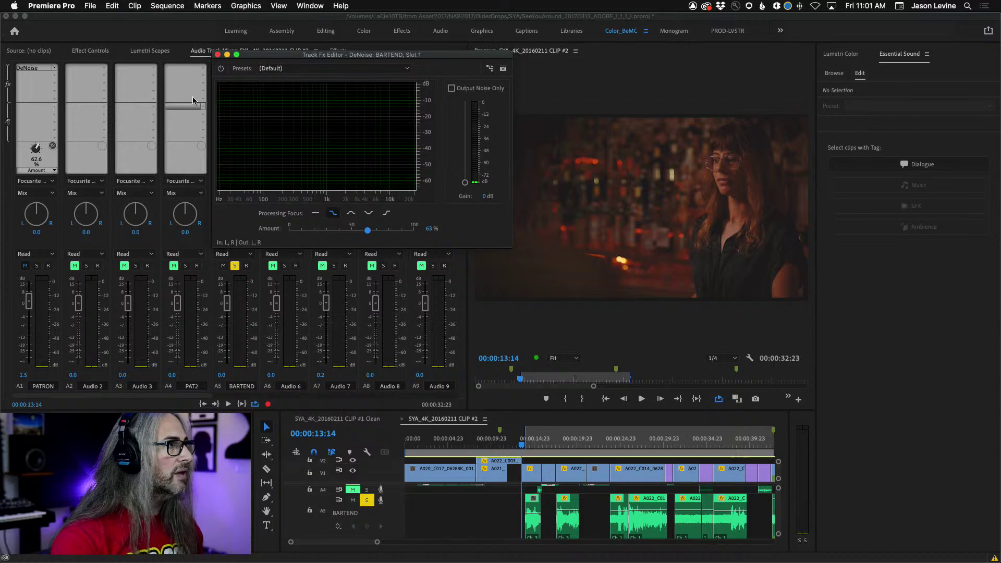
key(space)
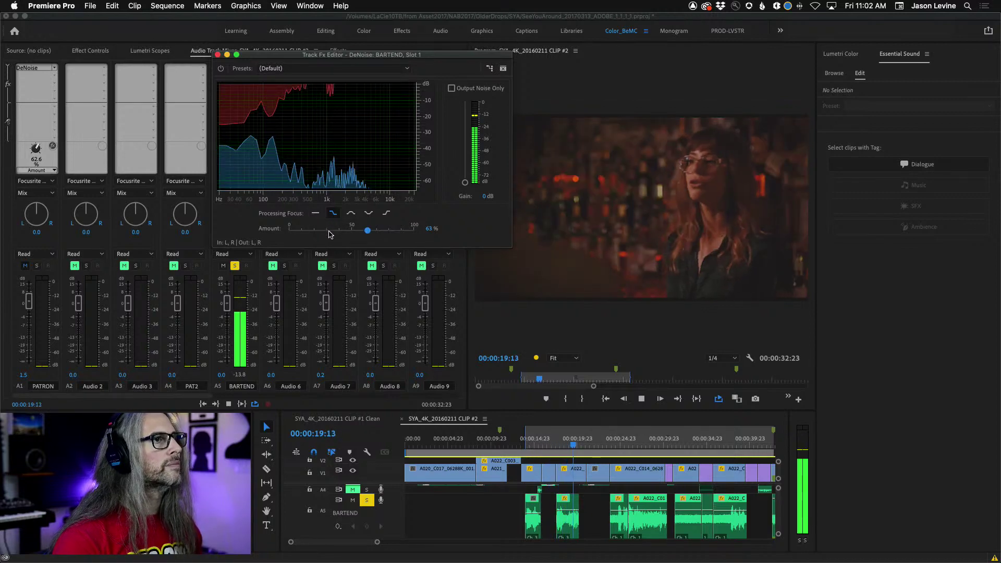
key(space)
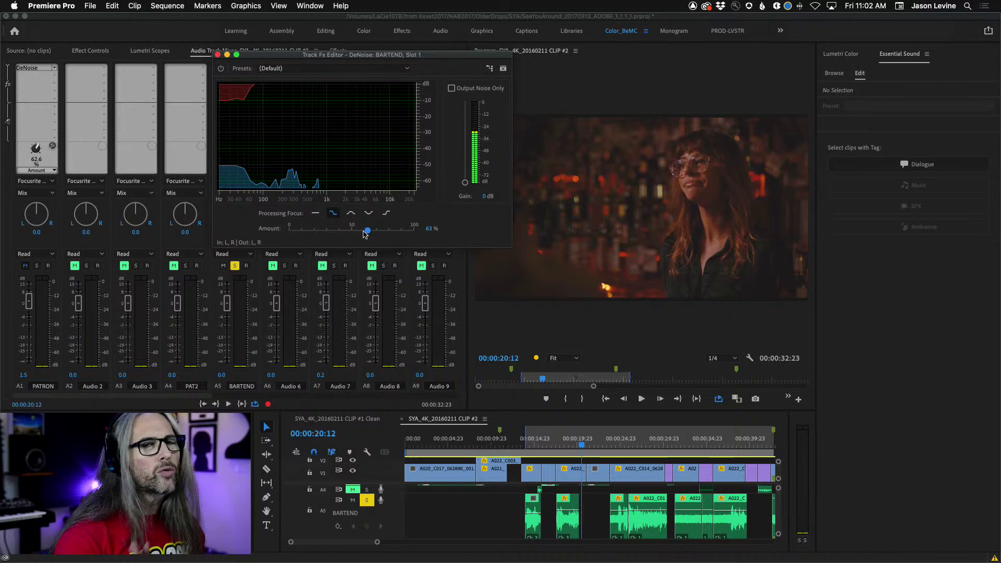
Set BARTEND's DeNoise processing focus to all frequencies and replay the dialogue from 00:00:17:06 and from 00:00:13:23
click(315, 214)
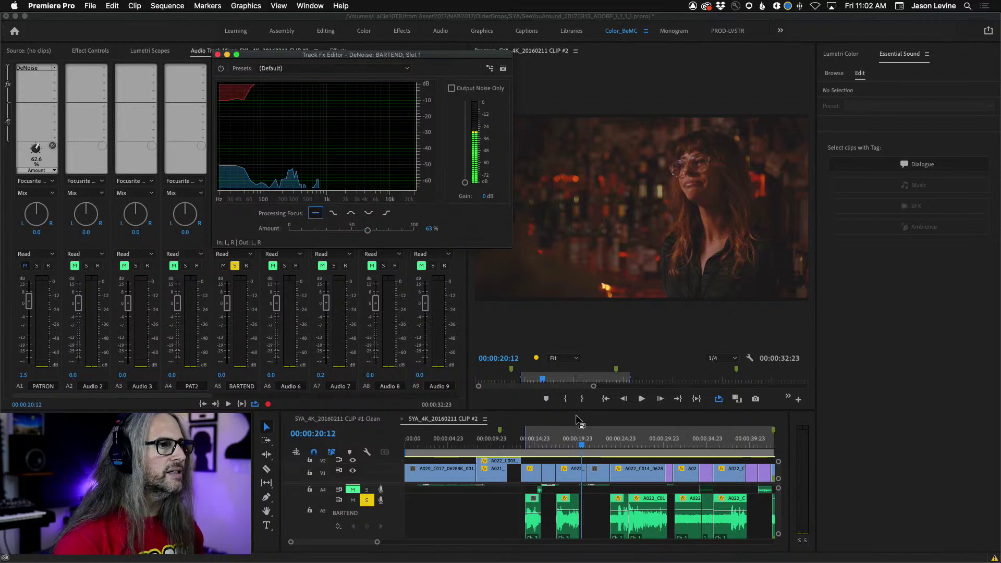
drag(580, 444, 554, 444)
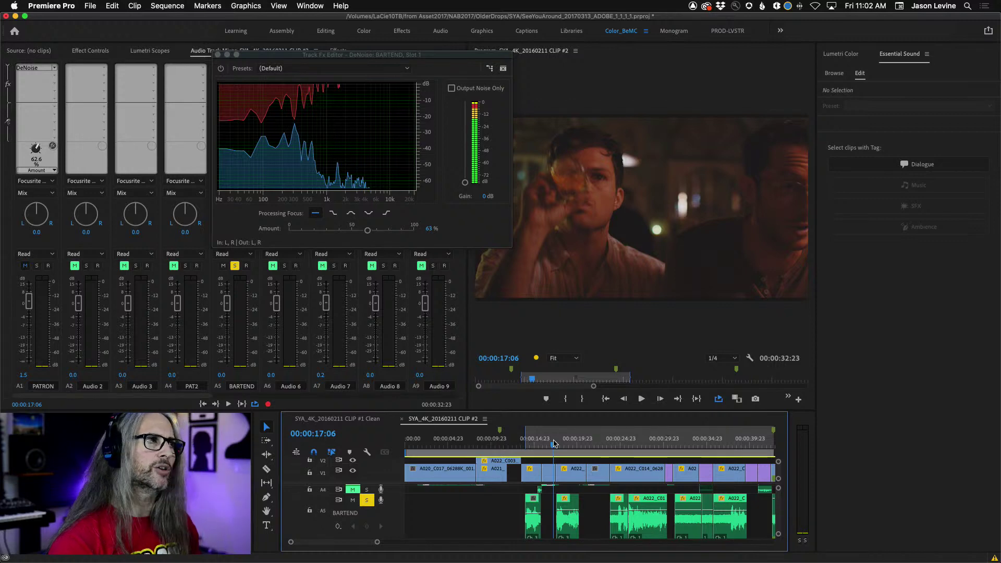
key(space)
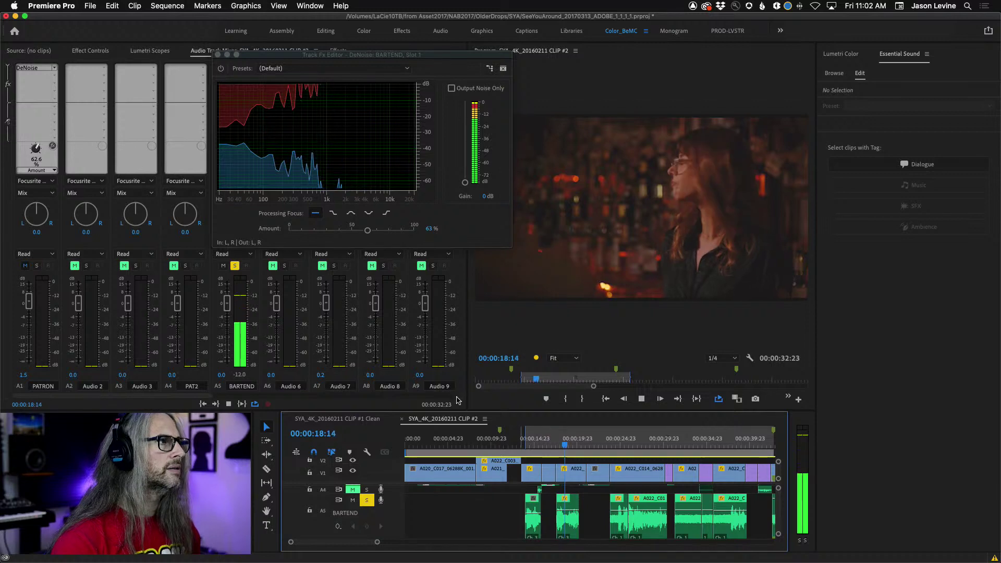
key(space)
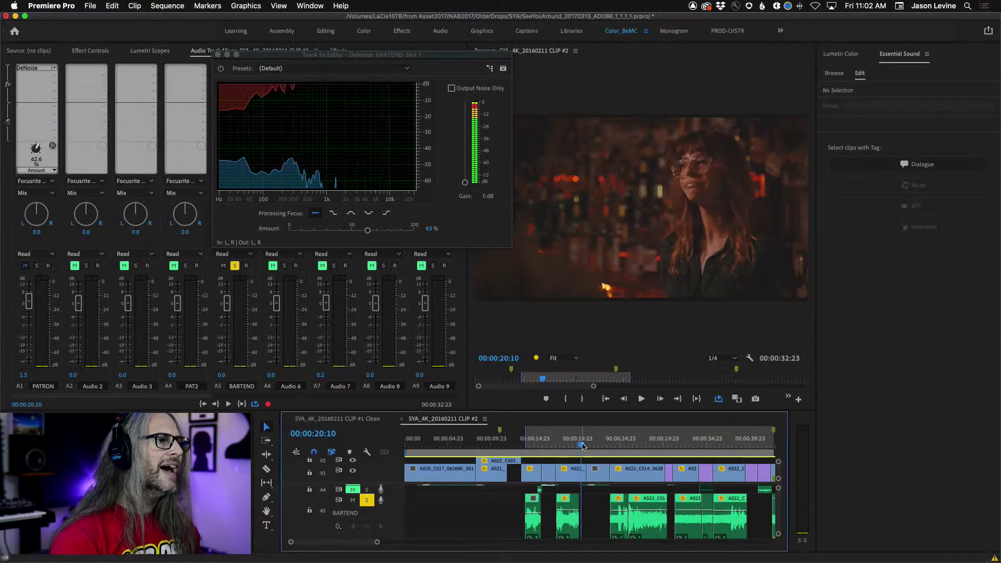
drag(581, 444, 527, 443)
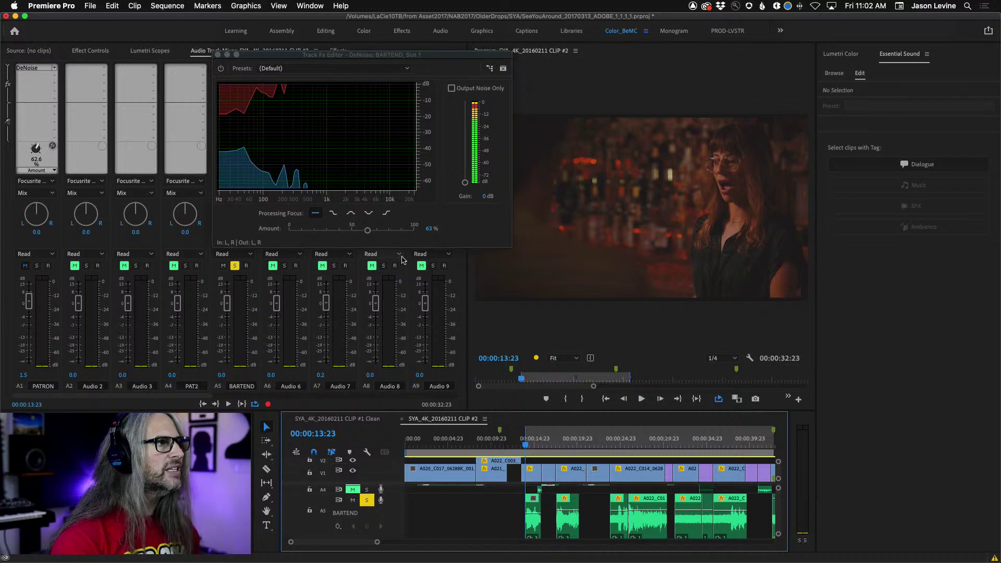
key(space)
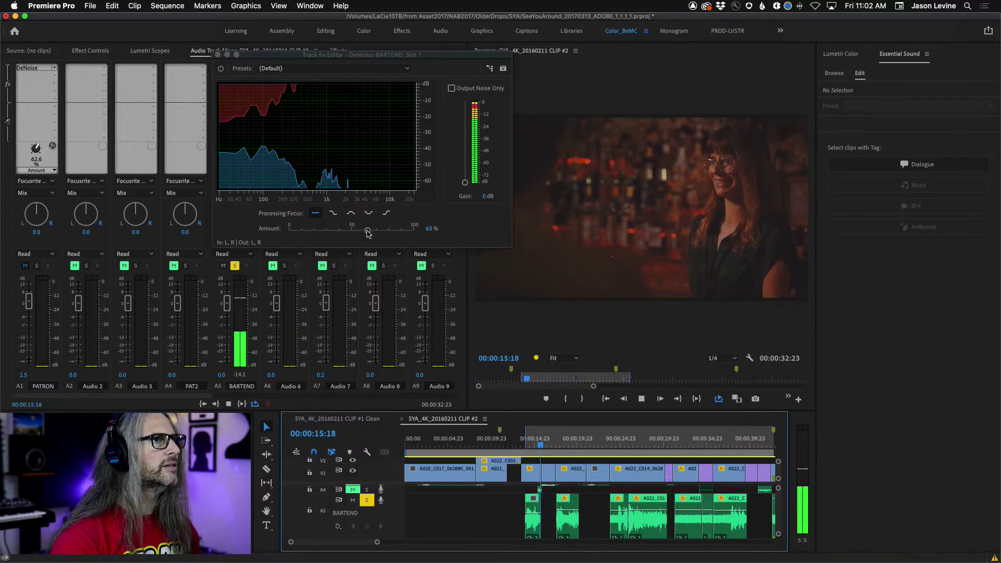
key(space)
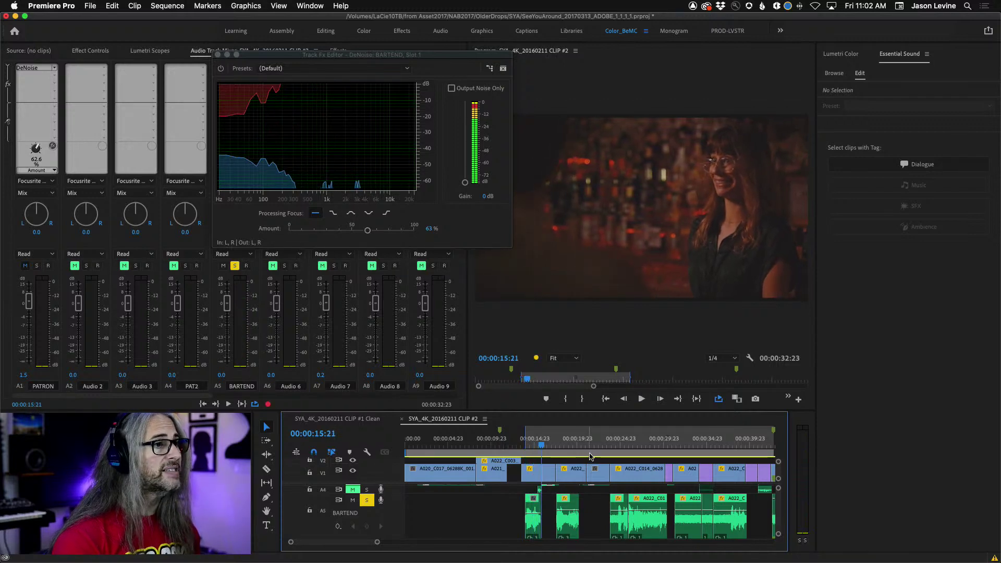
Play the BARTEND dialogue from about 00:00:24 to 00:00:39:14, toggling the DeNoise effect's power to compare the sound
drag(592, 447, 613, 446)
key(space)
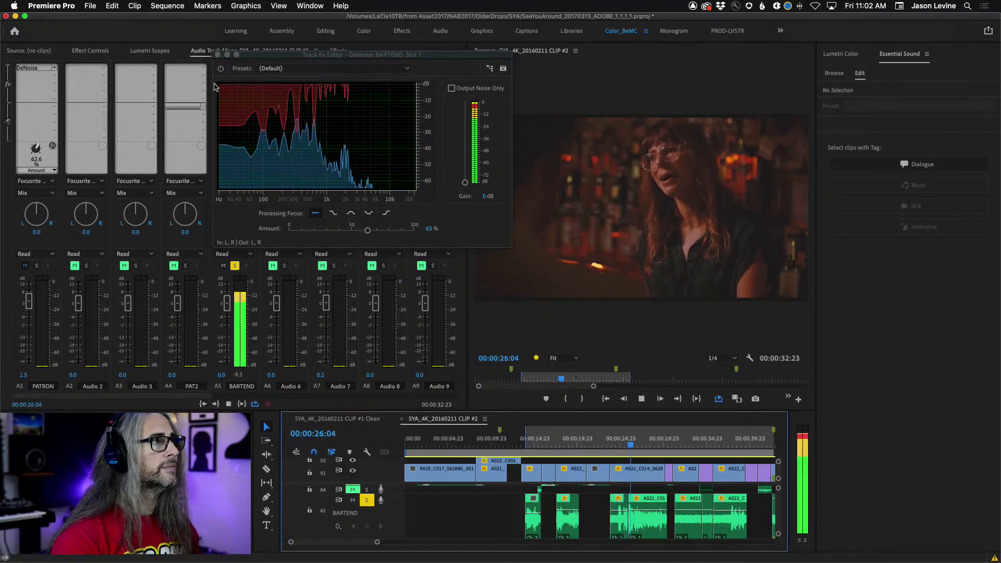
click(222, 69)
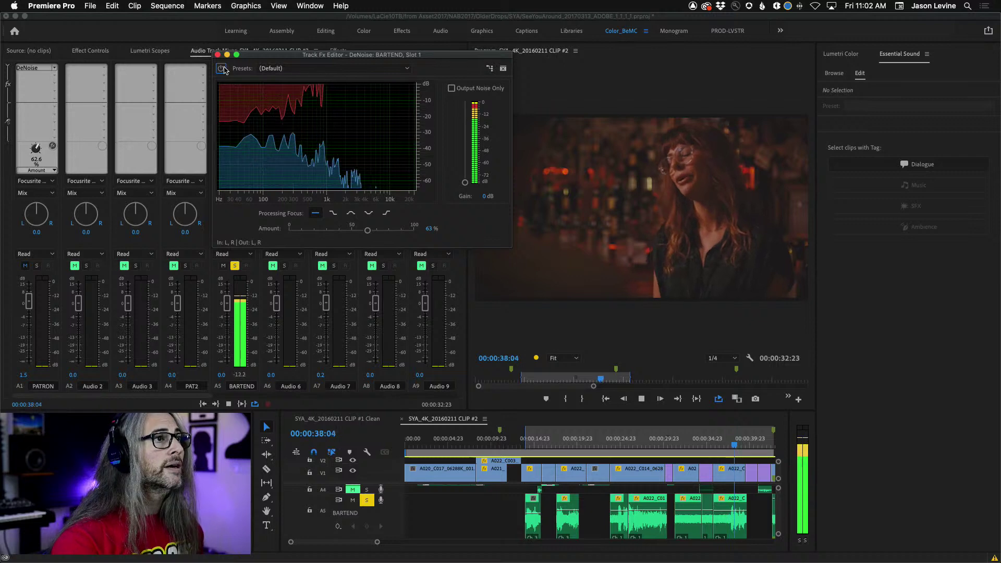
key(space)
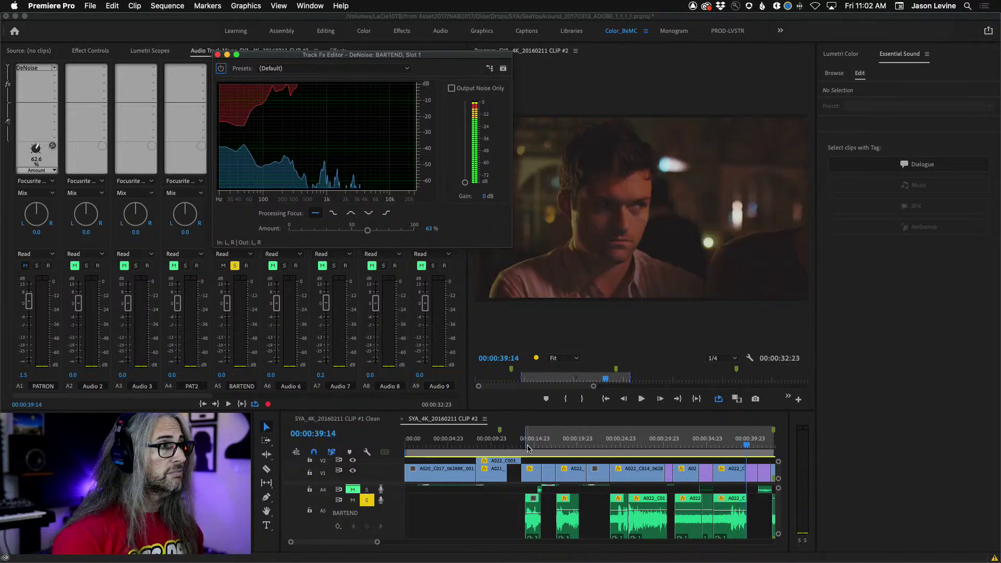
Set BARTEND's DeNoise processing focus to lower frequencies and replay the dialogue from 00:00:13:20
click(333, 212)
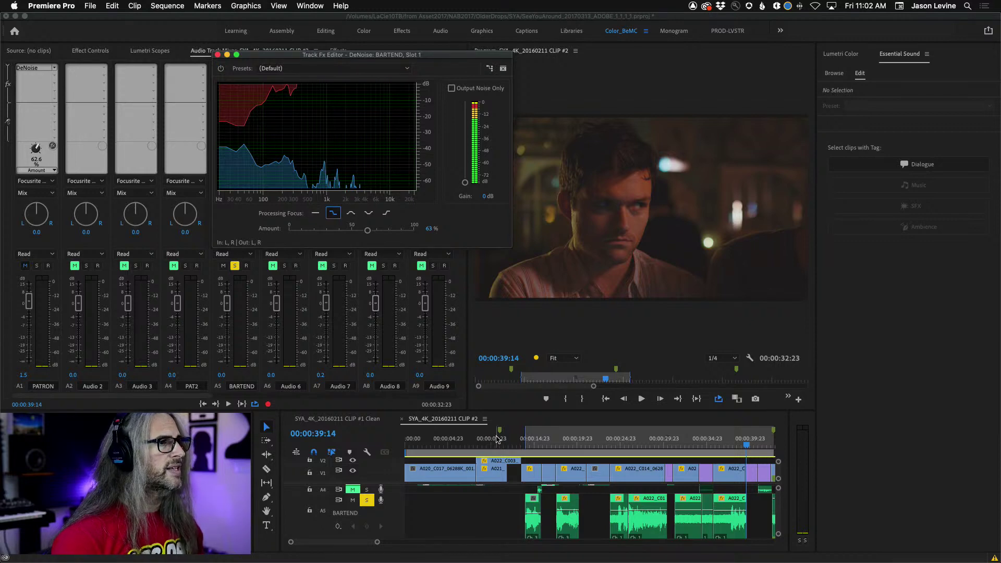
drag(531, 444, 522, 443)
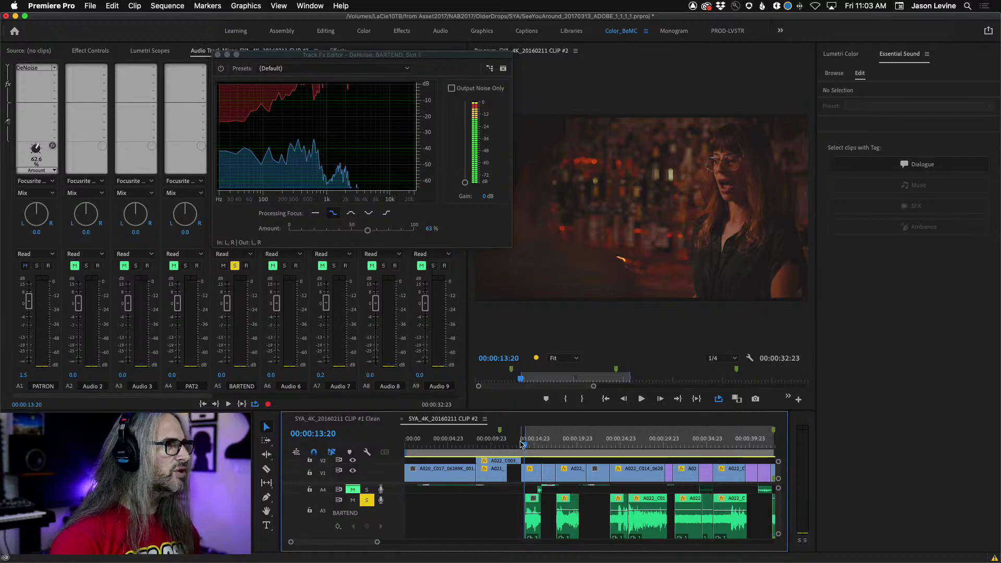
key(space)
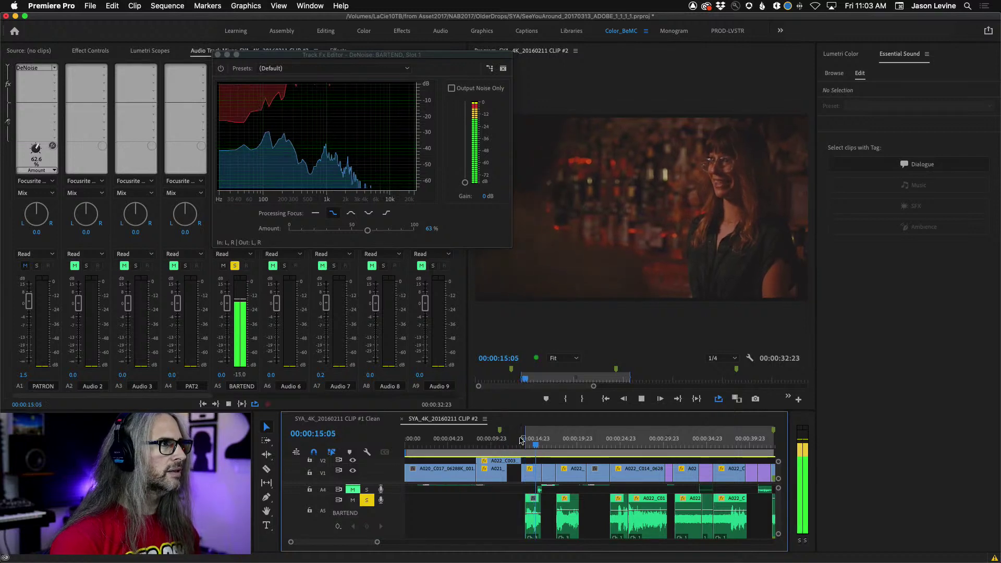
click(516, 440)
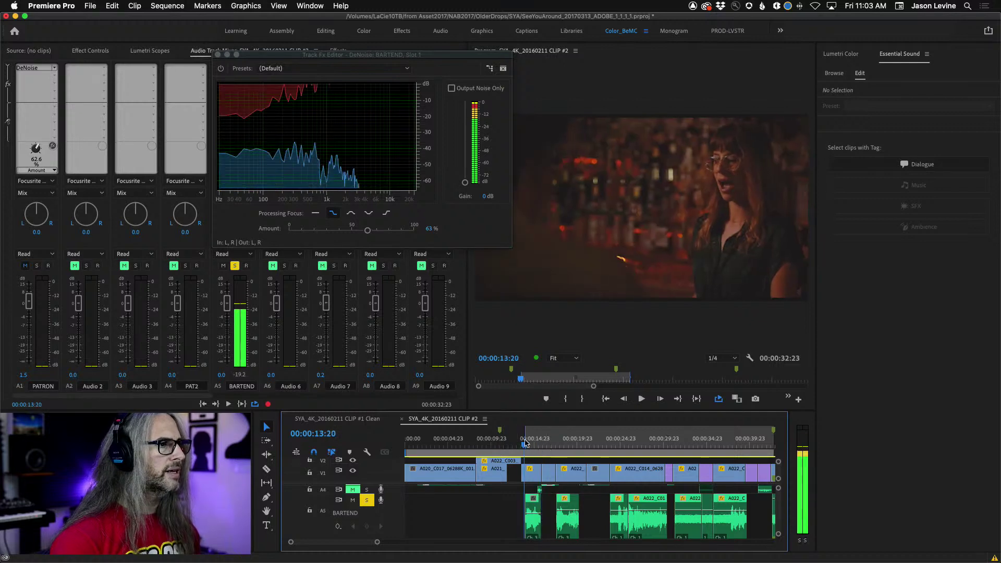
Compare all-frequency and lower-frequency DeNoise focus on BARTEND during playback to 00:00:20:02, finishing with all frequencies selected
click(316, 213)
key(space)
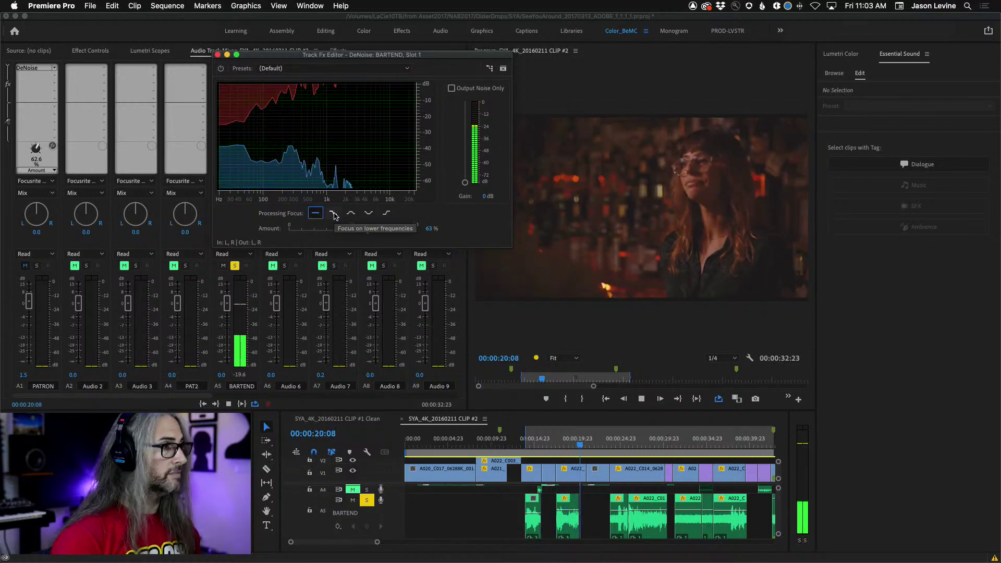
click(334, 214)
key(j)
key(j)
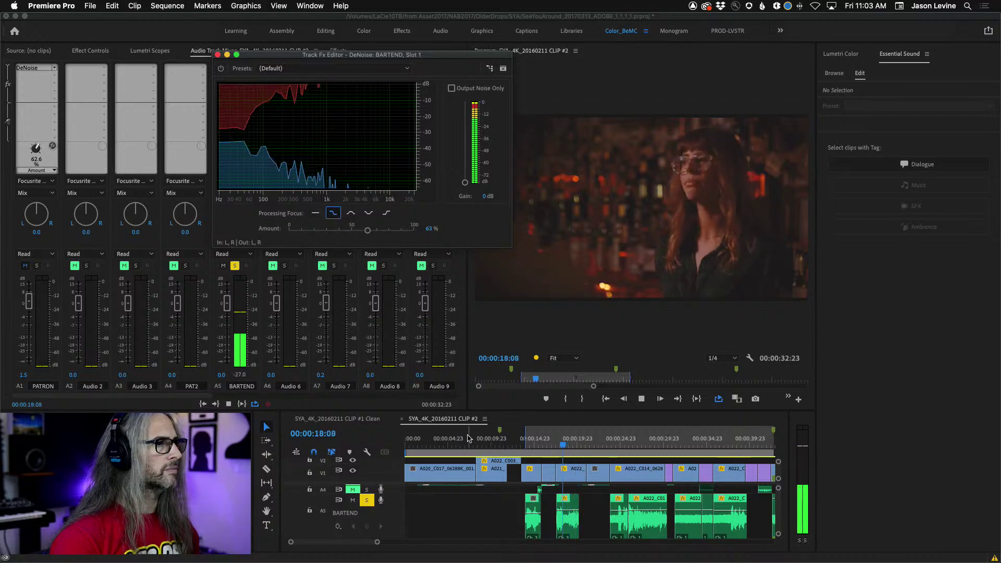
key(k)
key(space)
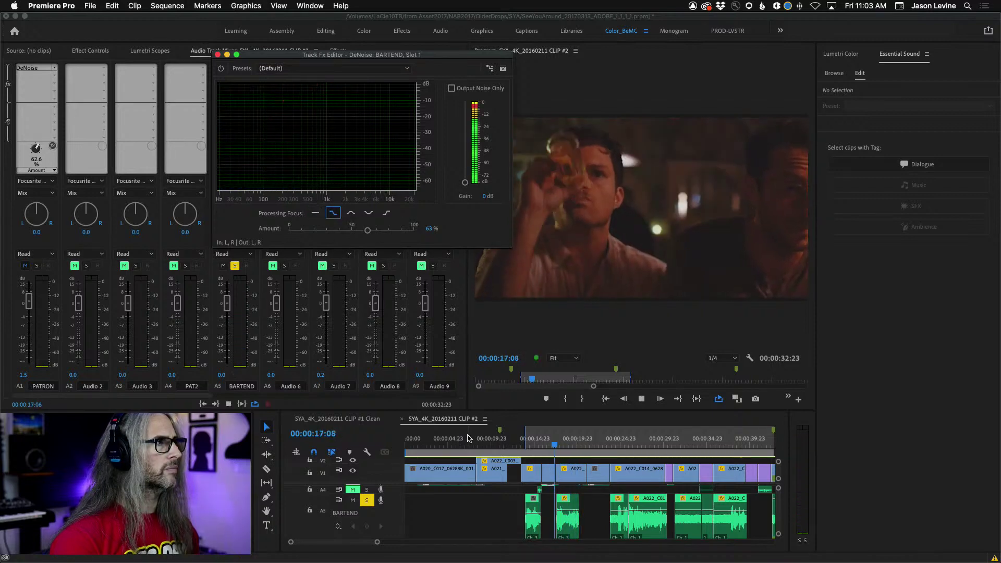
click(316, 214)
key(space)
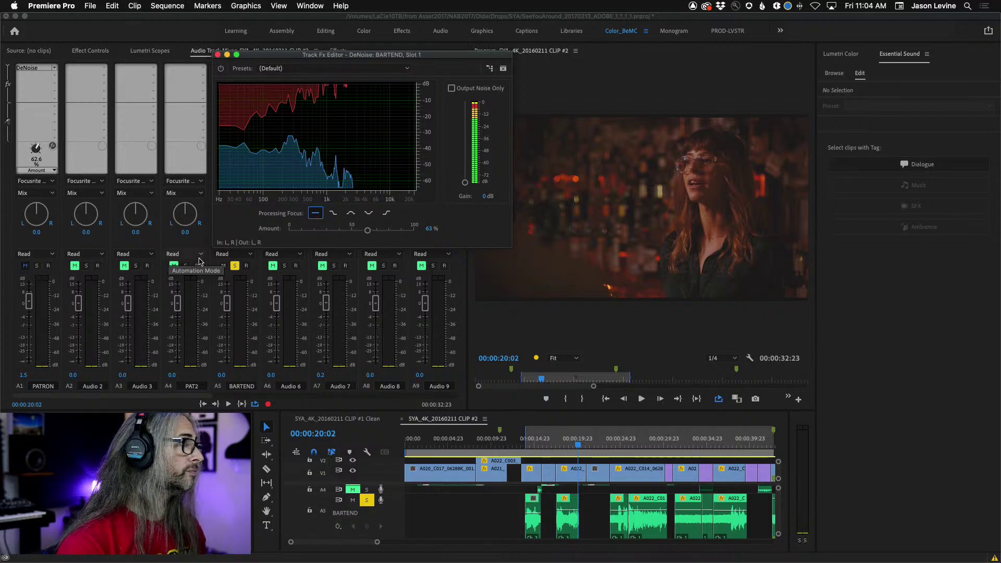
Turn off BARTEND's solo and play the combined dialogue from 00:00:07:19 to 00:00:20:06, closing the DeNoise editor
click(235, 267)
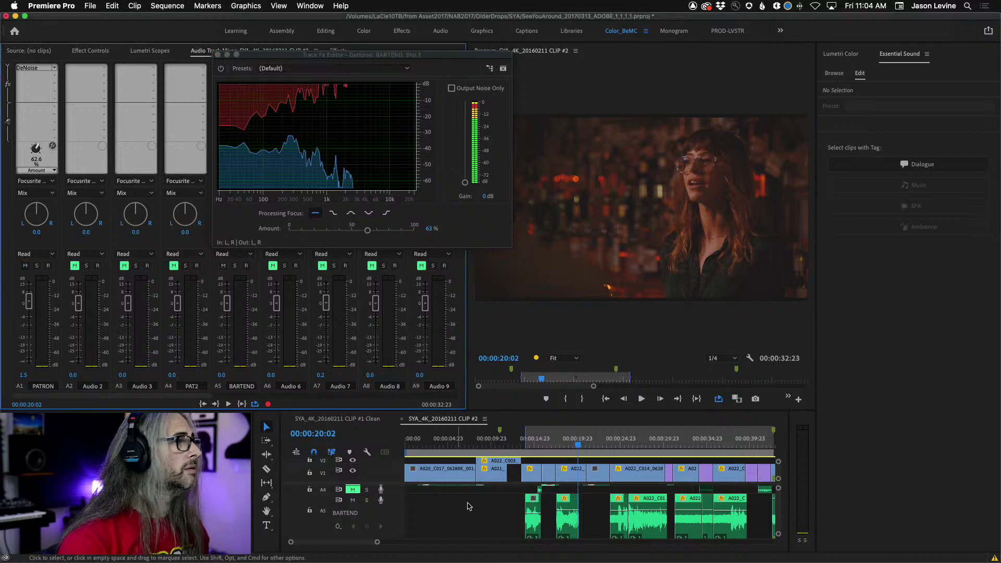
drag(578, 445, 544, 445)
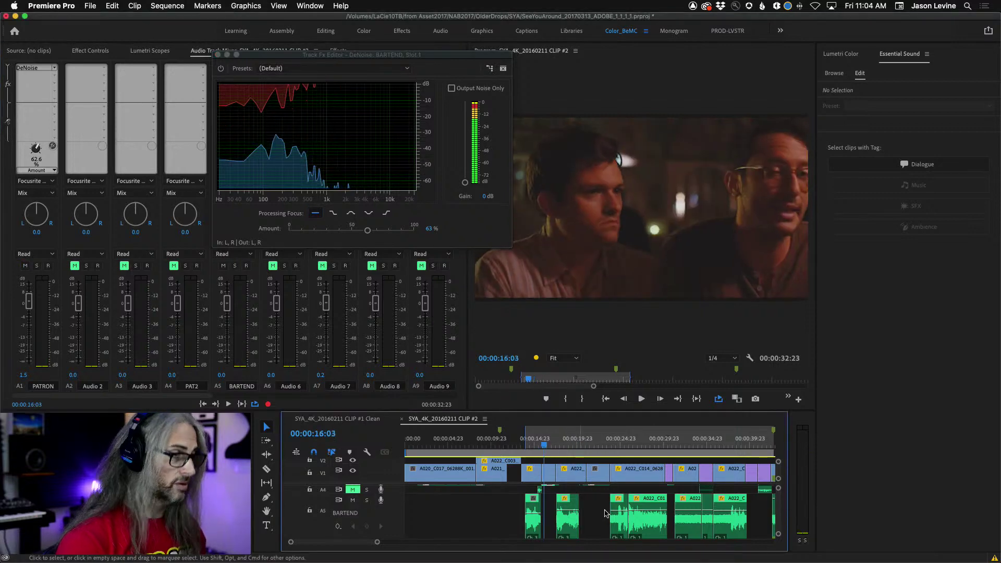
scroll(777, 497, up, 3)
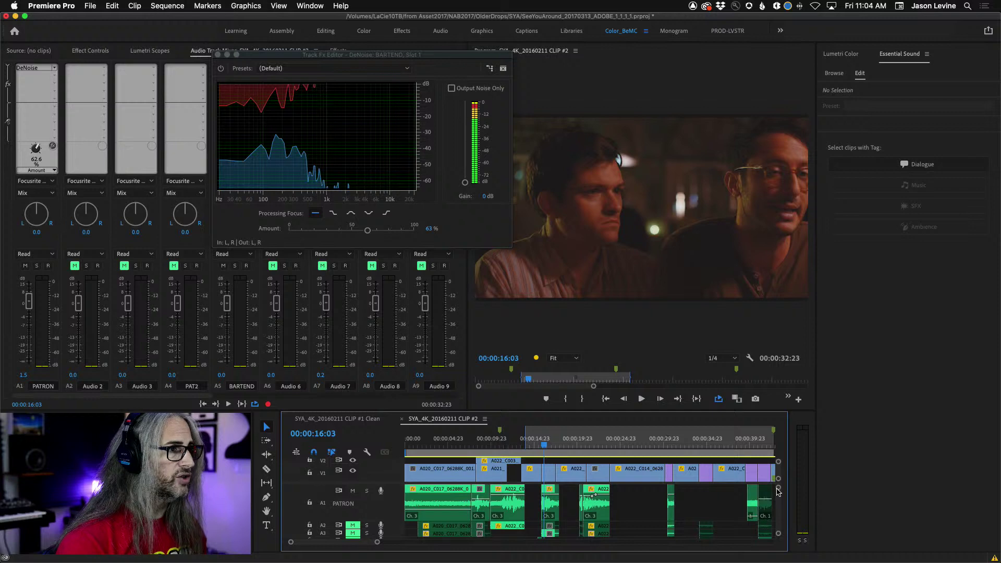
drag(543, 447, 472, 446)
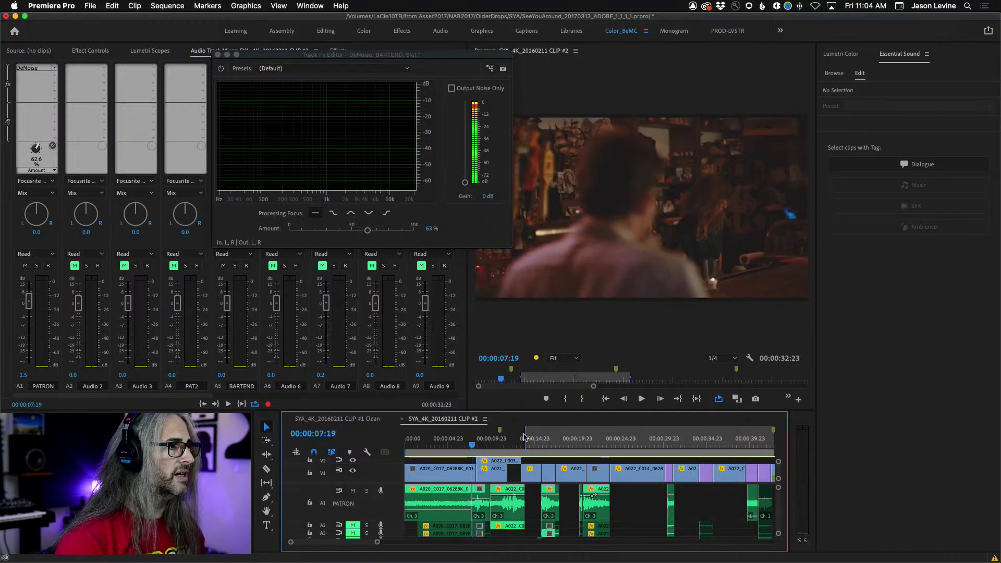
key(space)
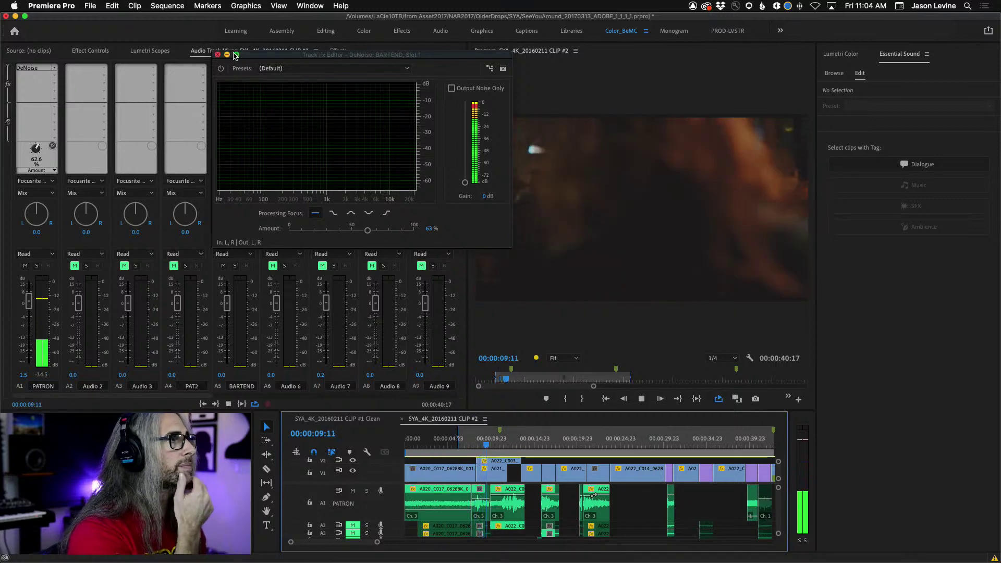
click(217, 54)
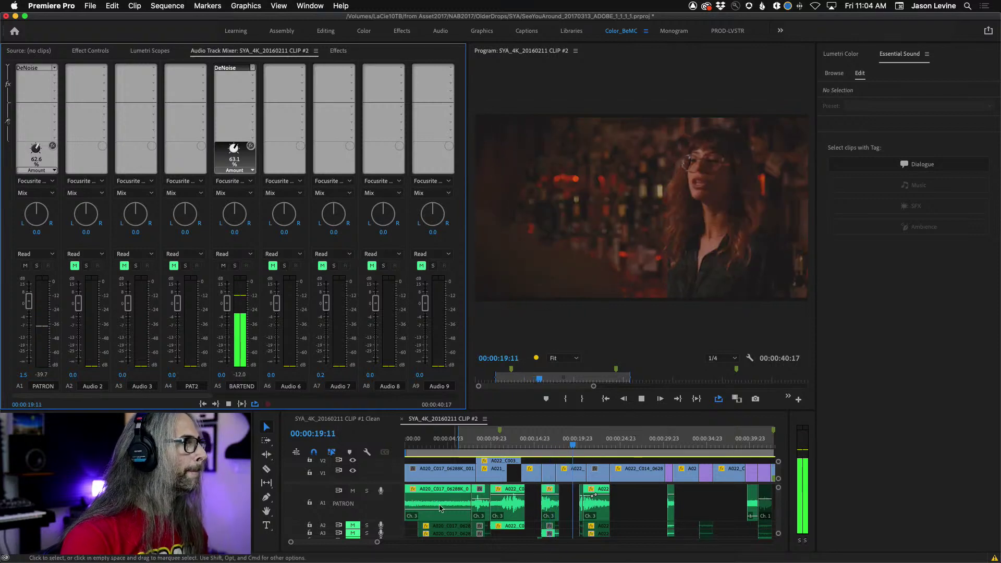
key(space)
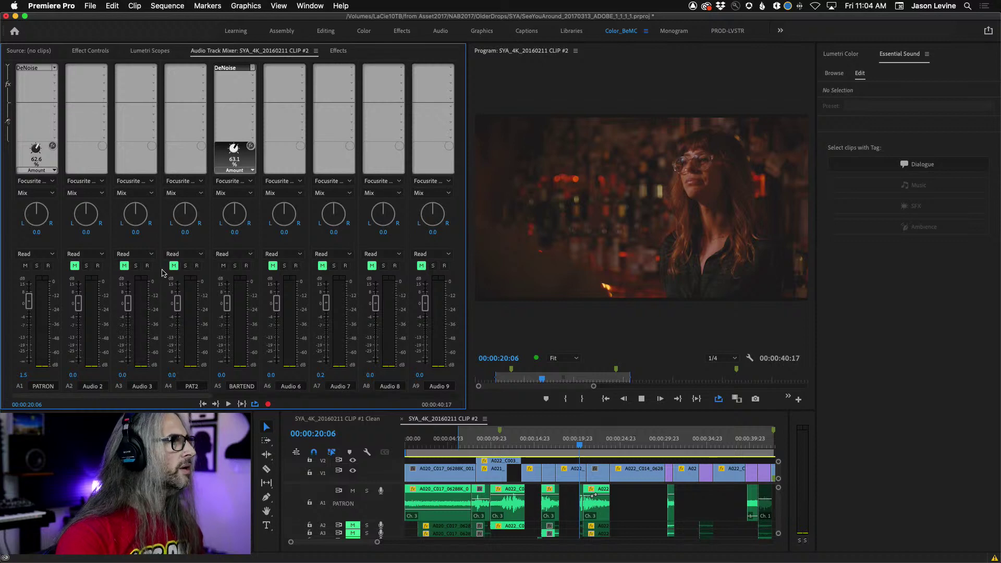
Unmute the PAT2 track and replay the dialogue around 00:00:15, stopping at 00:00:16:18
key(j)
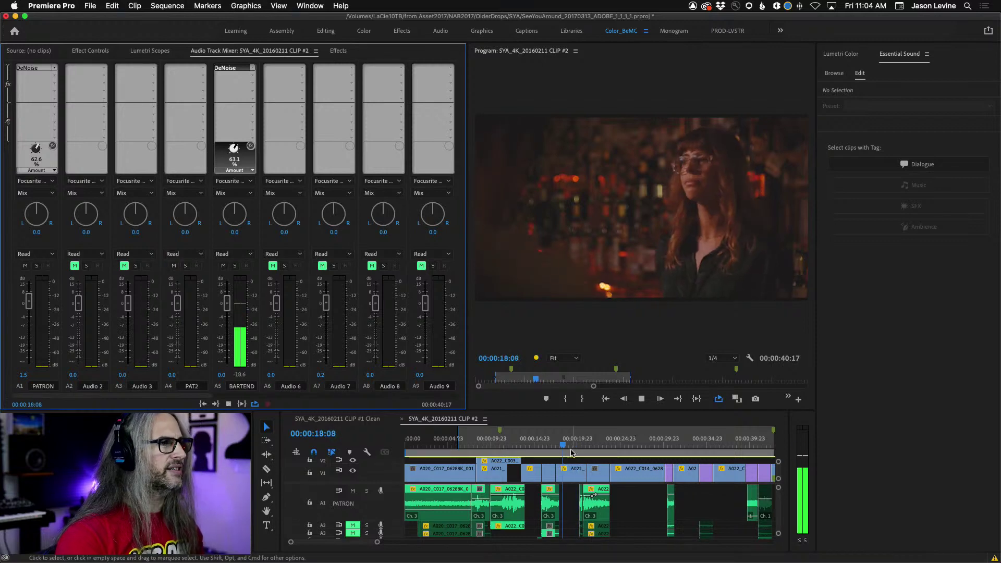
key(j)
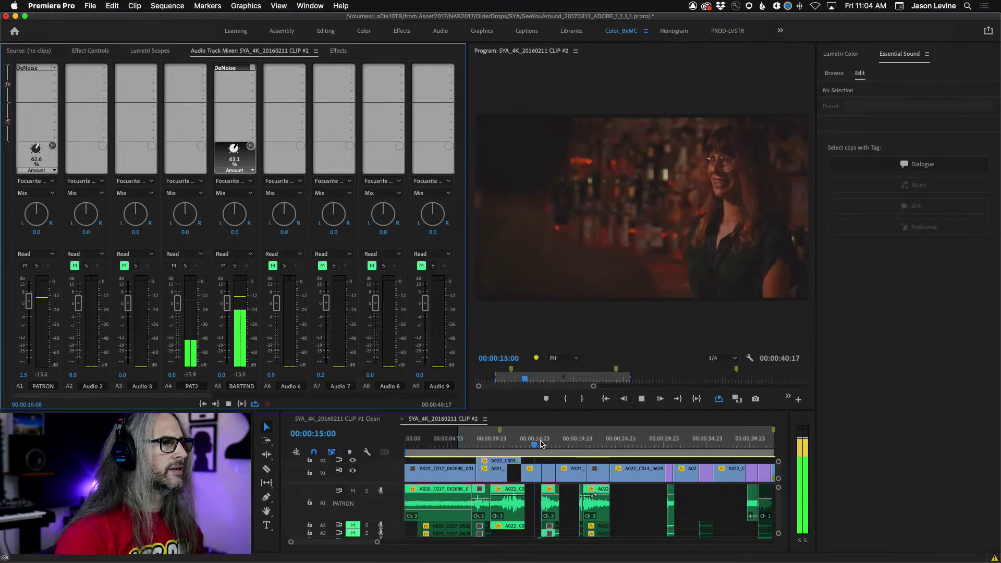
key(k)
key(l)
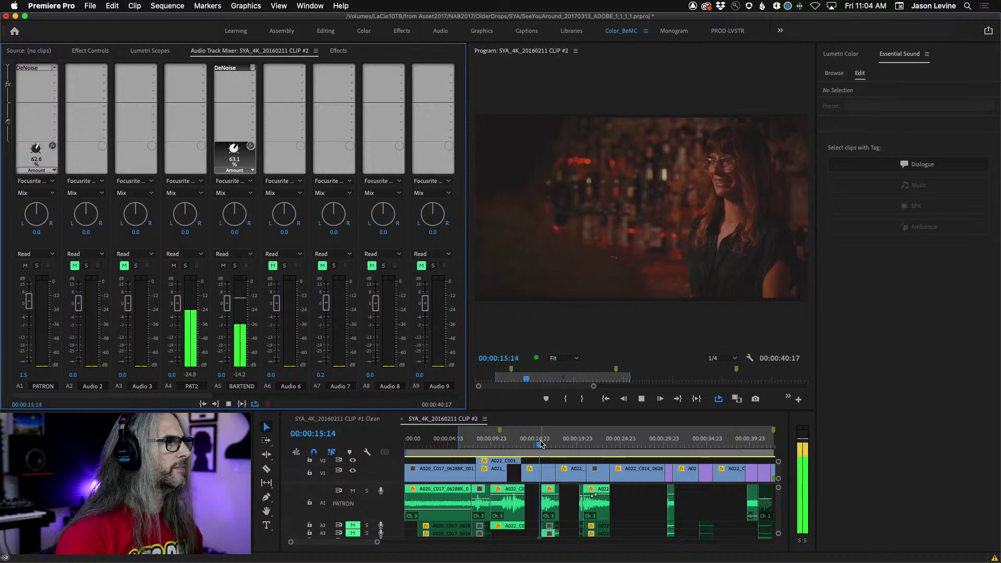
key(k)
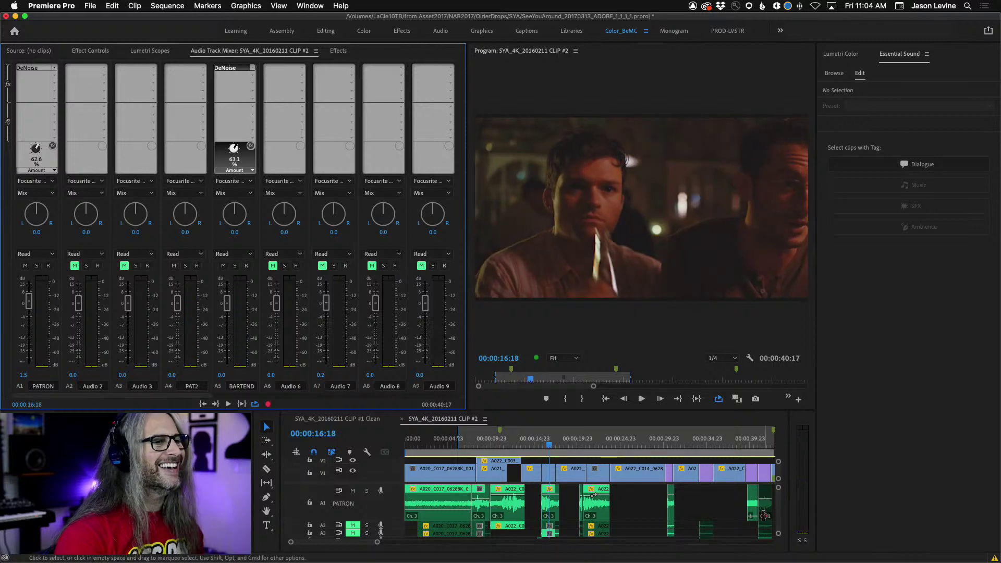
Return the playhead to 00:00:15:06 and expand the PAT2 track to show its ADR clip's waveform up close
scroll(781, 513, down, 5)
scroll(780, 508, up, 1)
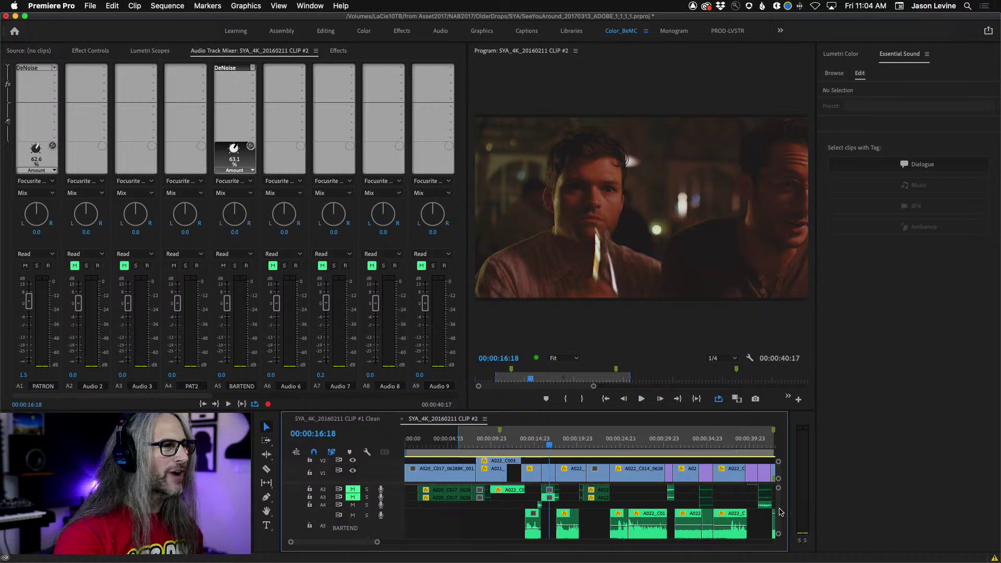
key(j)
click(381, 504)
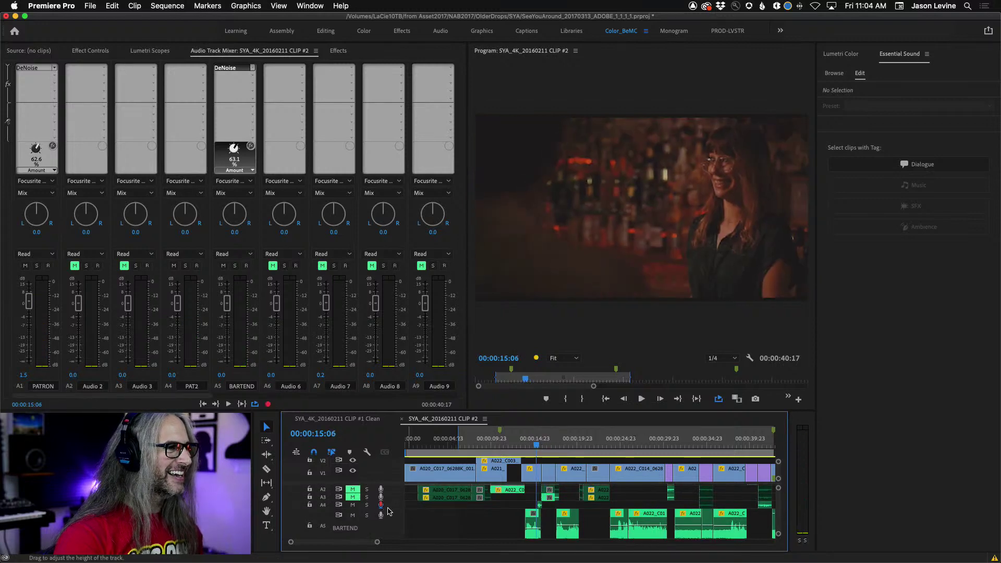
double_click(394, 508)
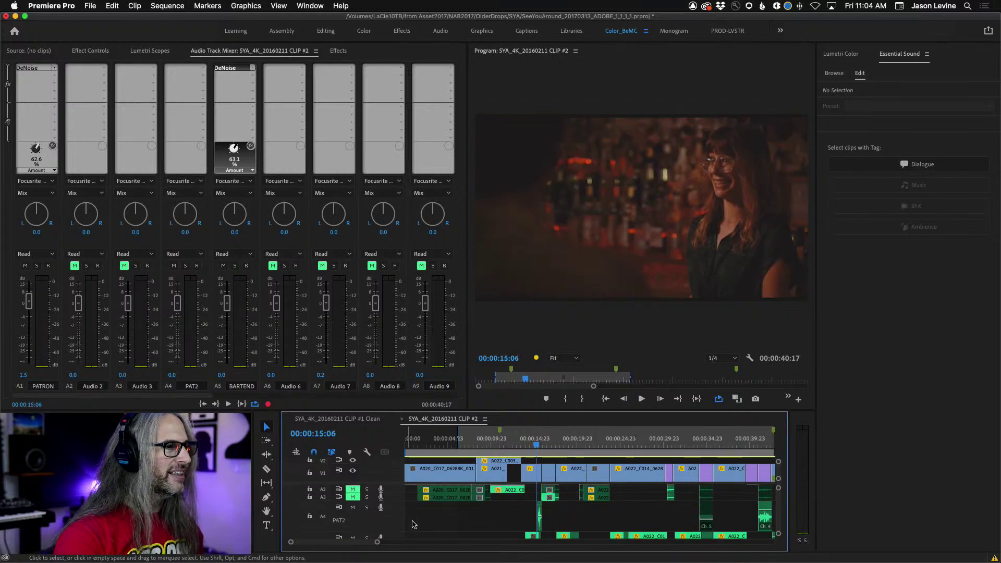
key(backslash)
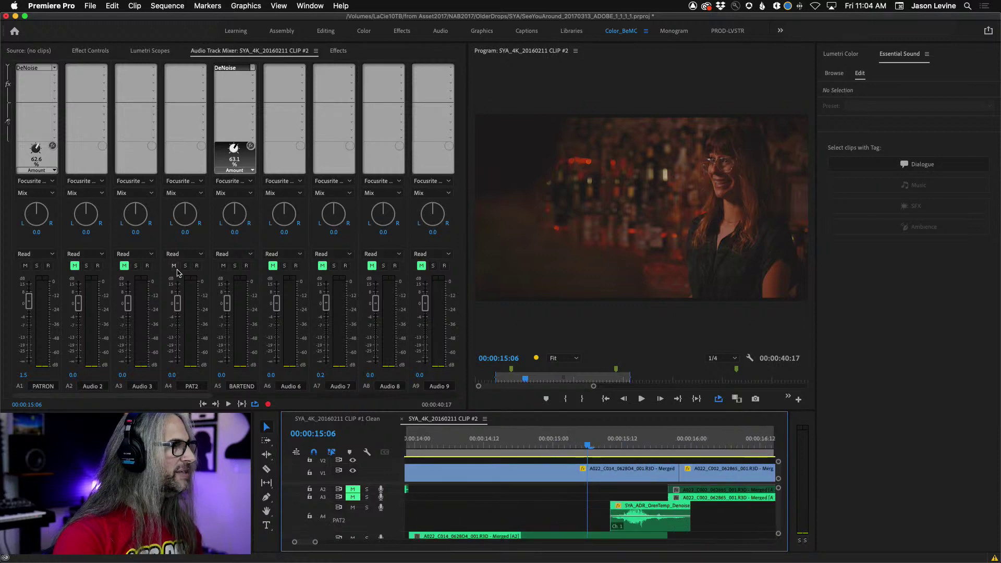
Solo PAT2 to listen to its ADR clip from 00:00:15:06, return to 00:00:15:03, and turn the solo off
click(186, 266)
click(186, 266)
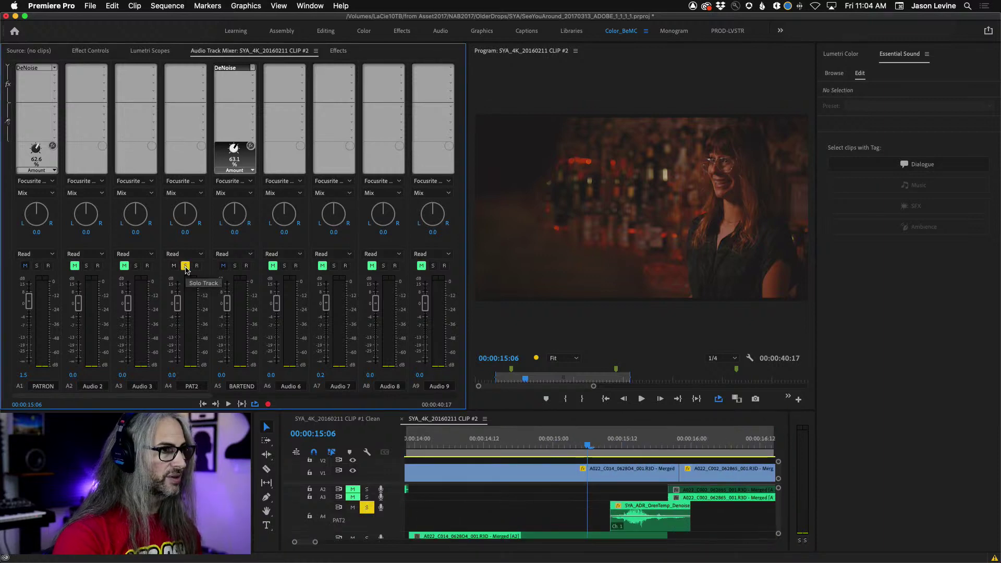
key(space)
key(space)
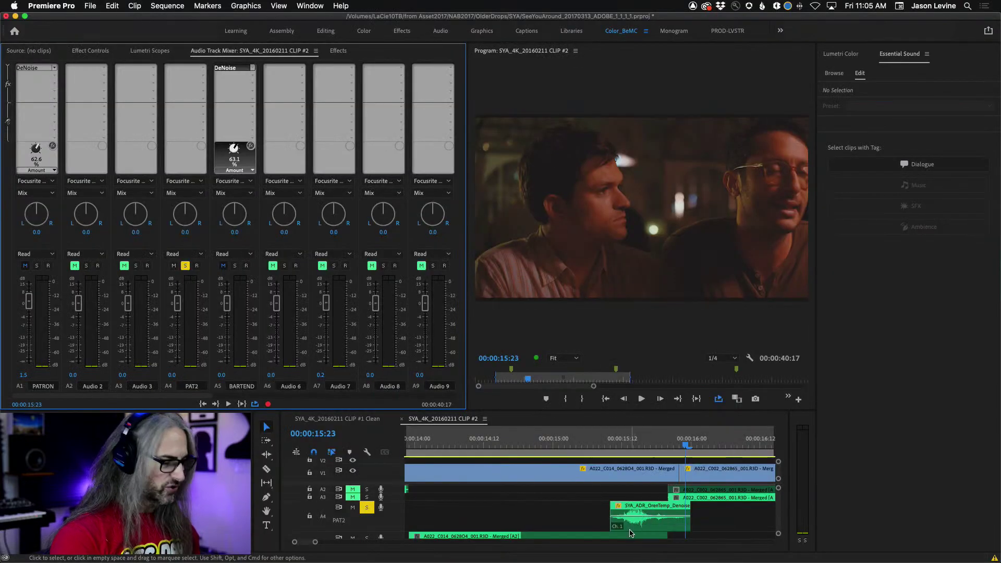
key(j)
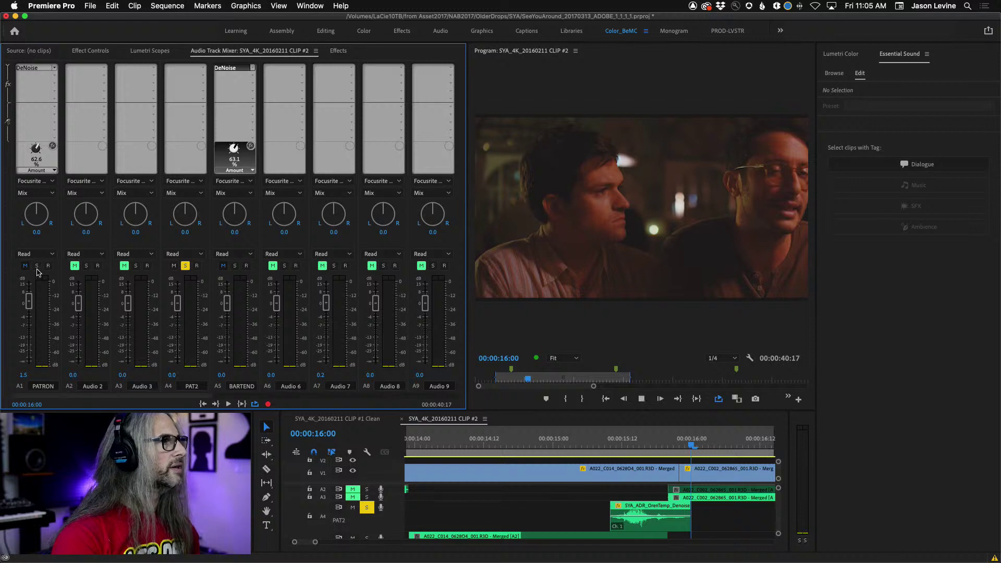
key(space)
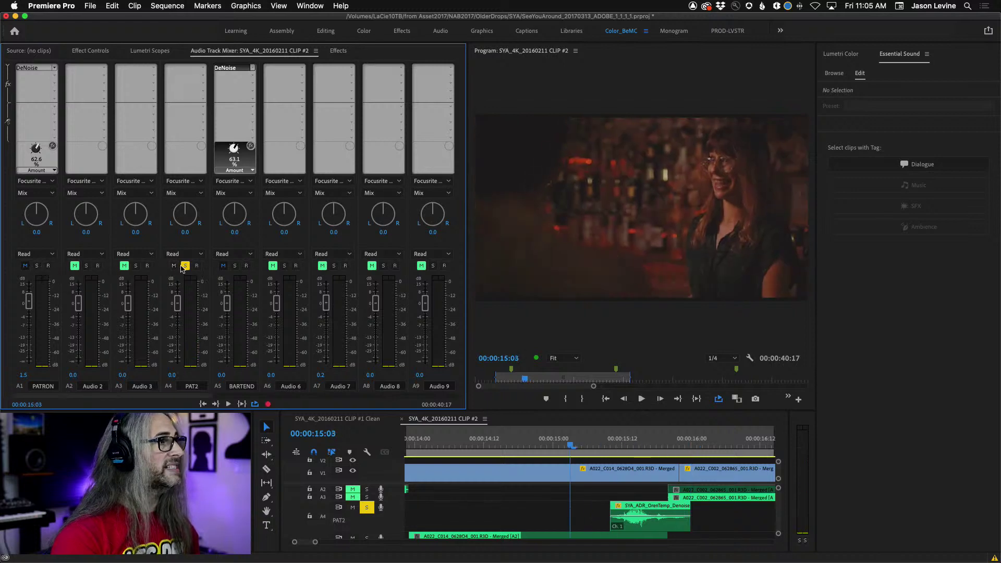
click(185, 265)
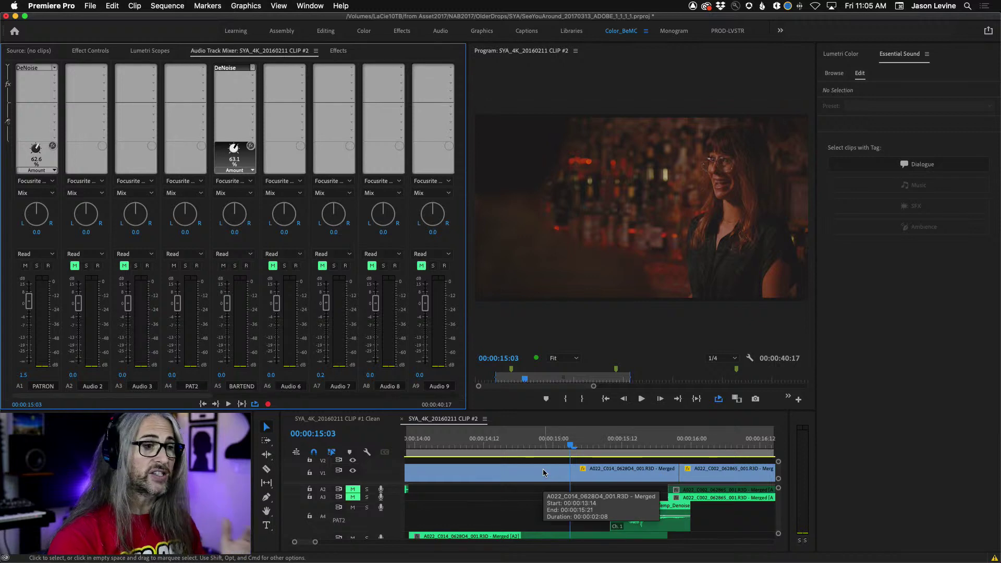
Play the combined dialogue from 00:00:15:03, replay the part around the PAT2 ADR clip, and stop at 00:00:15:08
key(space)
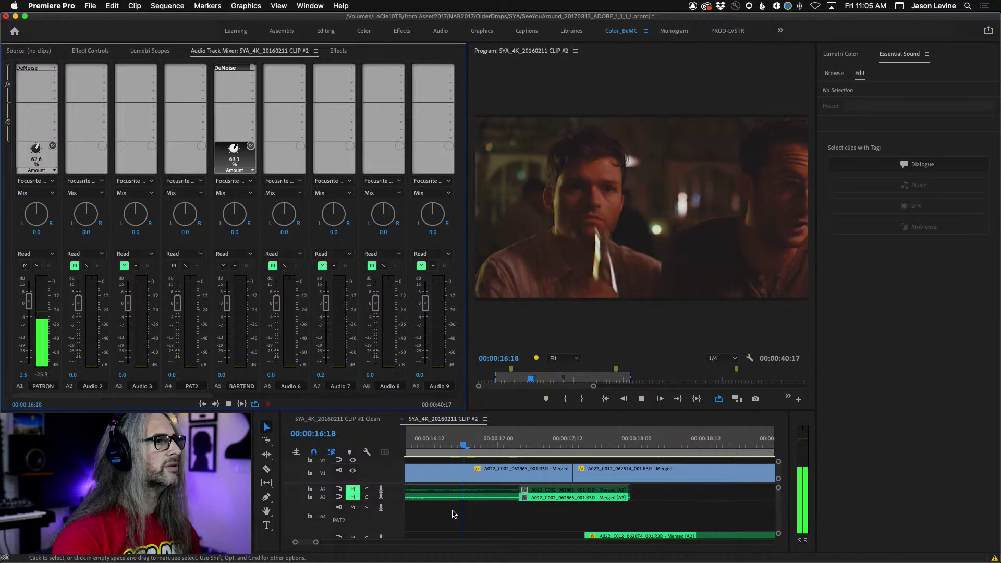
key(space)
key(space)
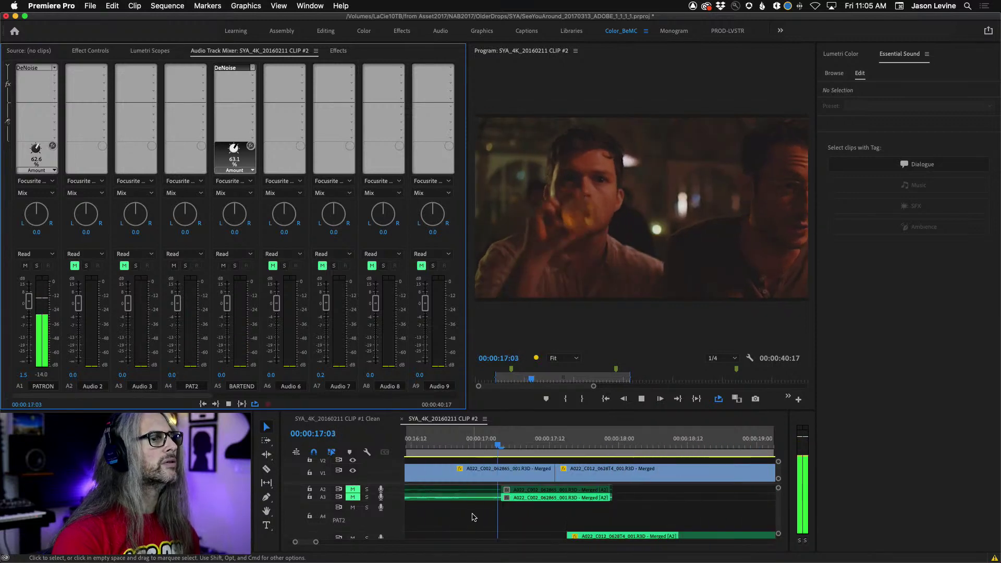
key(space)
key(space)
key(space)
key(space)
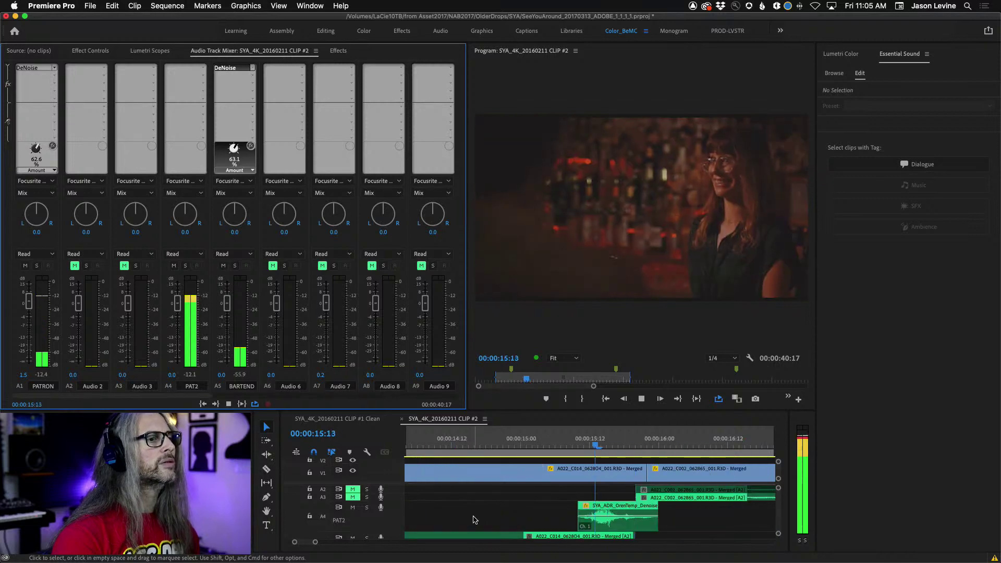
key(space)
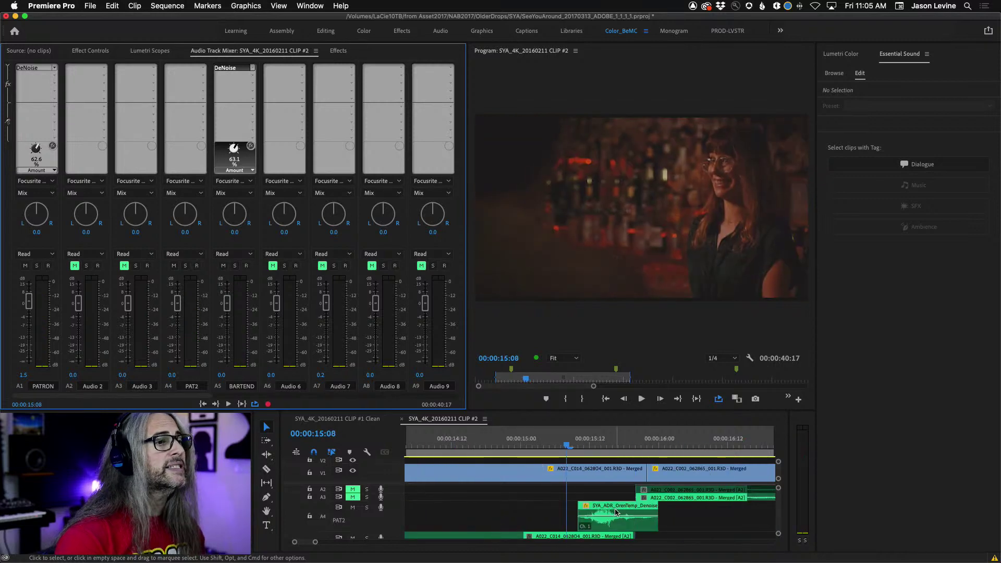
scroll(616, 512, up, 3)
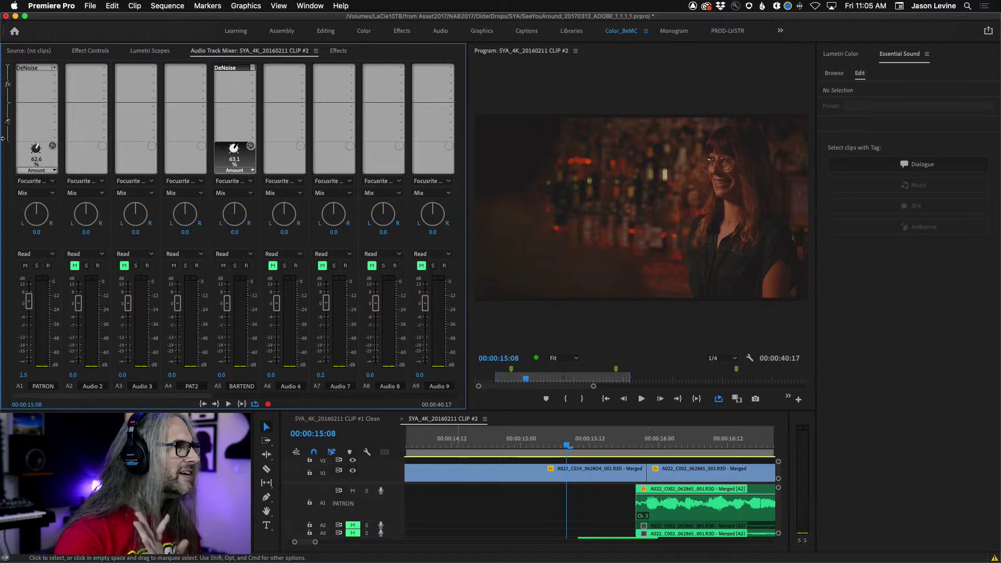
Lower the PATRON track's DeNoise amount to 57% while auditioning the dialogue, and close the effect editor
double_click(34, 68)
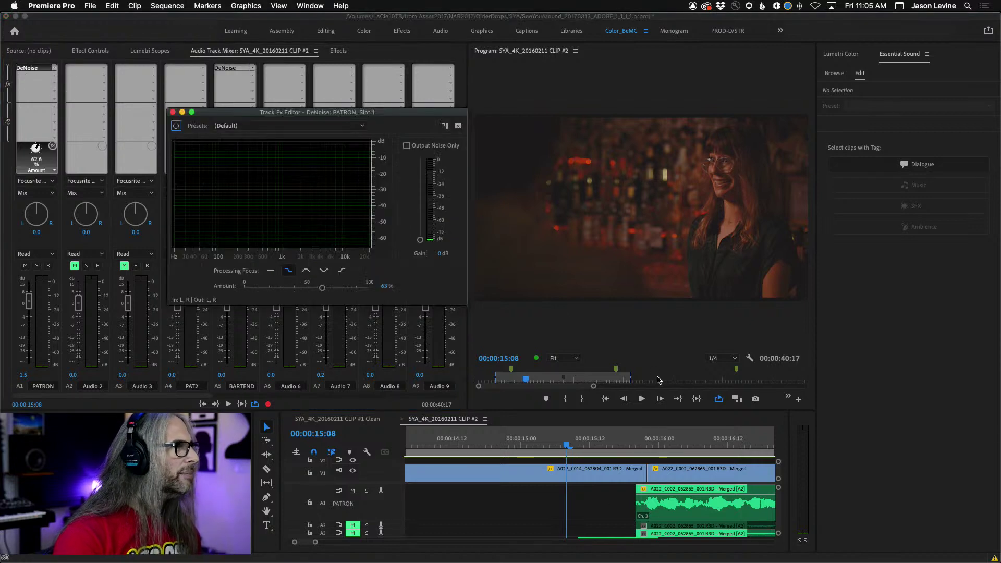
drag(321, 291, 315, 291)
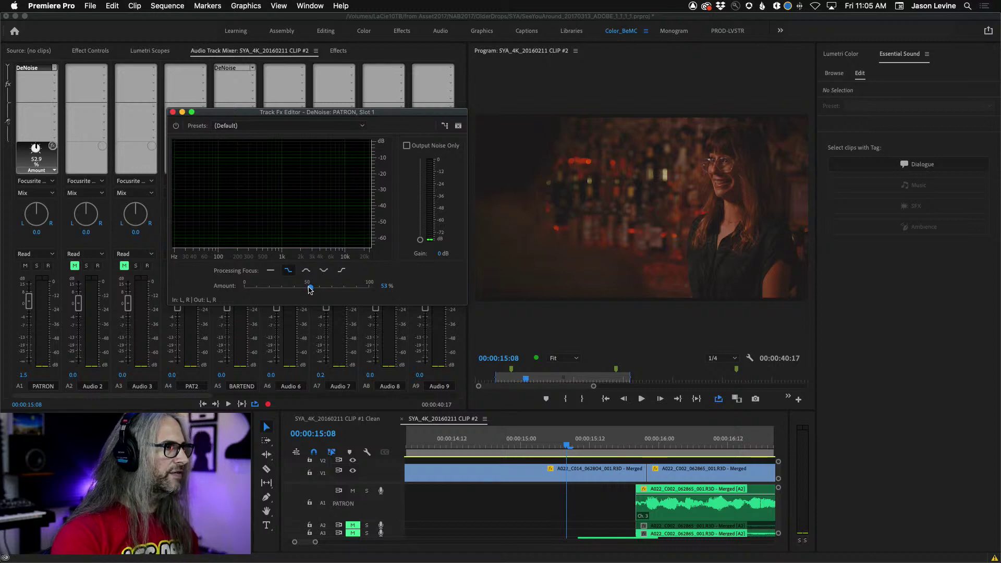
drag(567, 445, 493, 441)
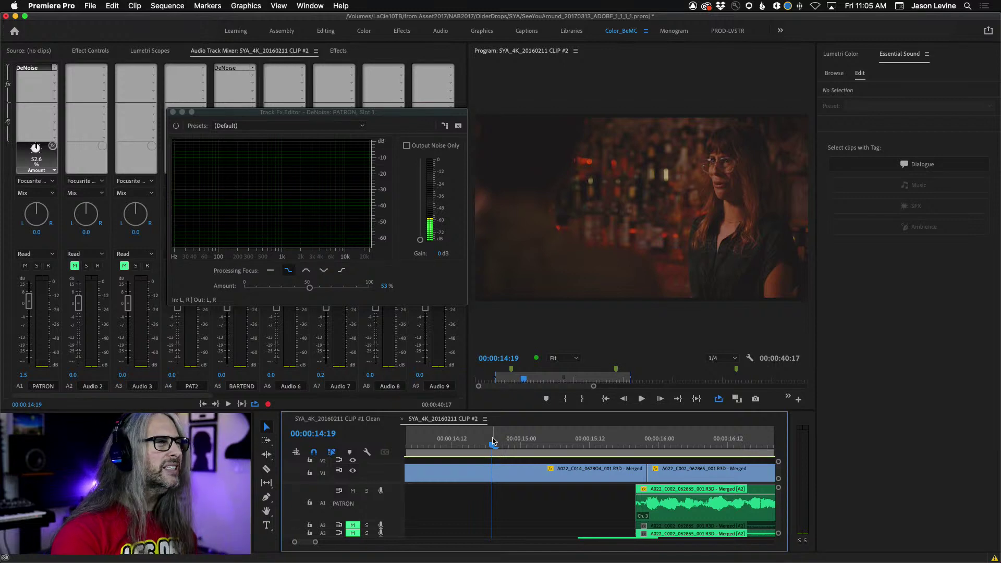
key(j)
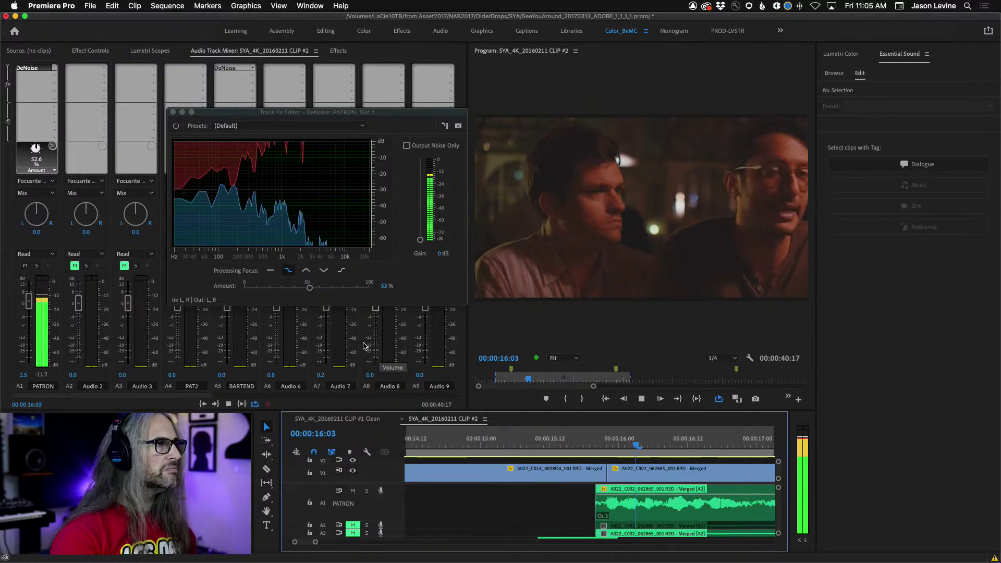
click(532, 444)
click(309, 288)
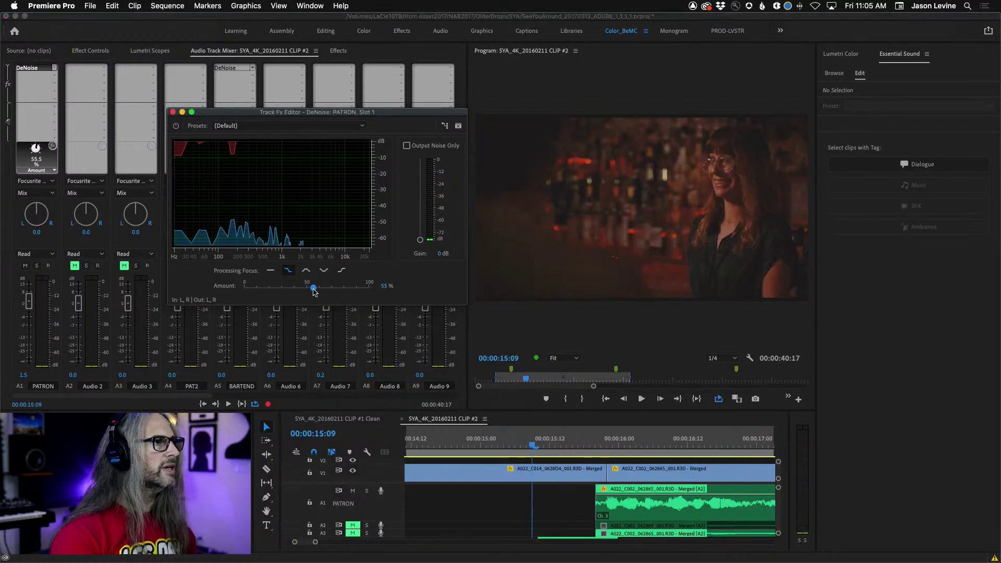
drag(316, 292, 314, 291)
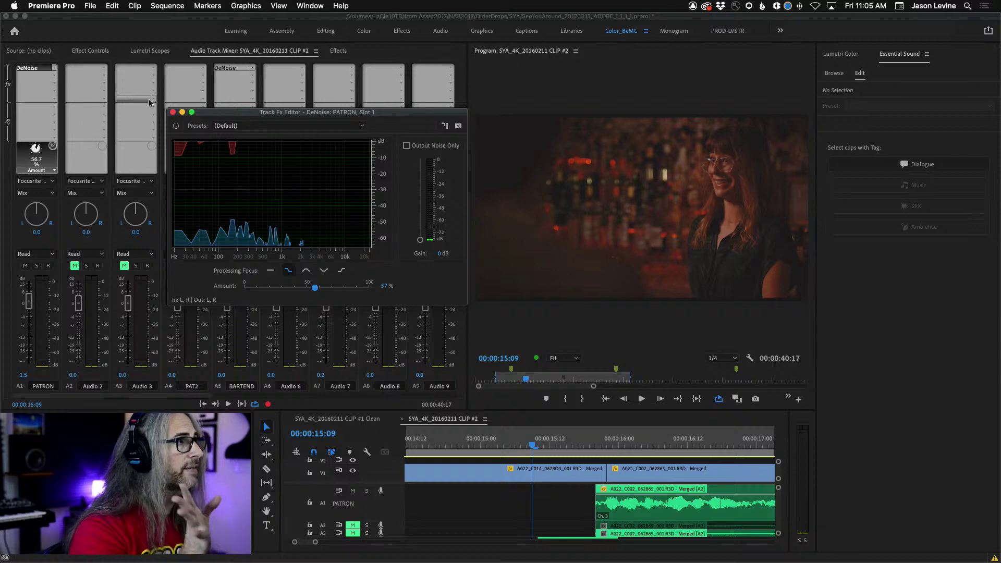
click(173, 112)
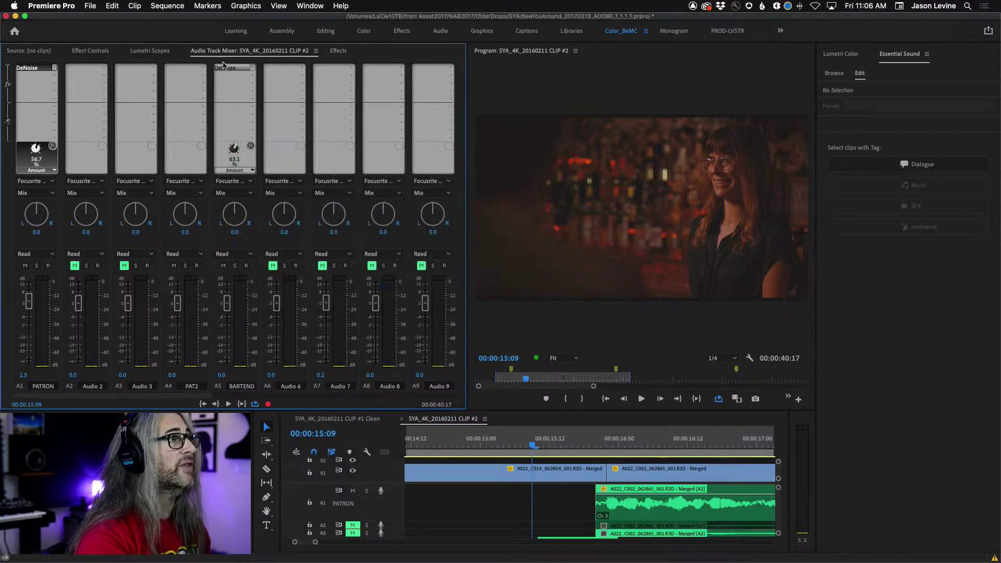
click(252, 69)
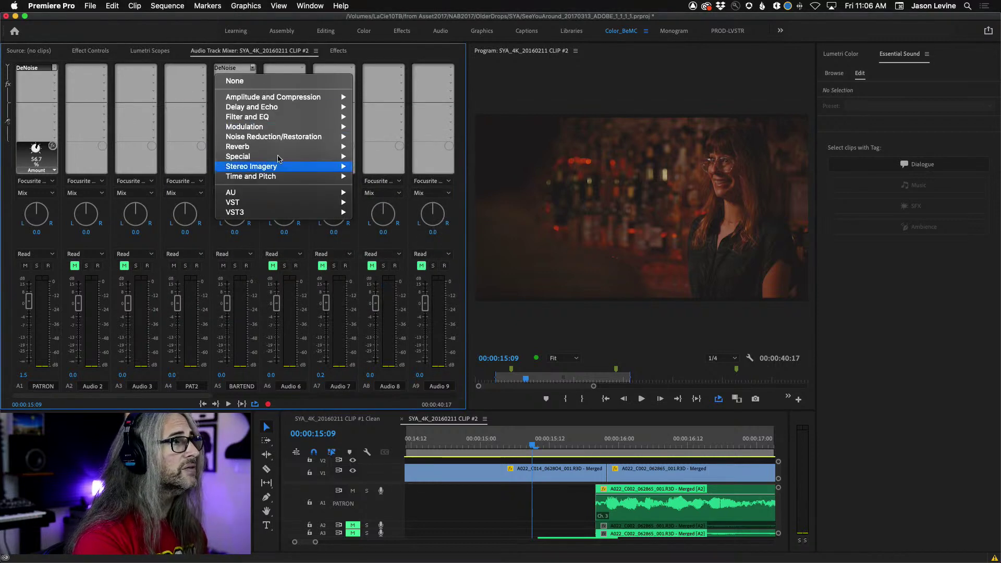
mouse_move(276, 136)
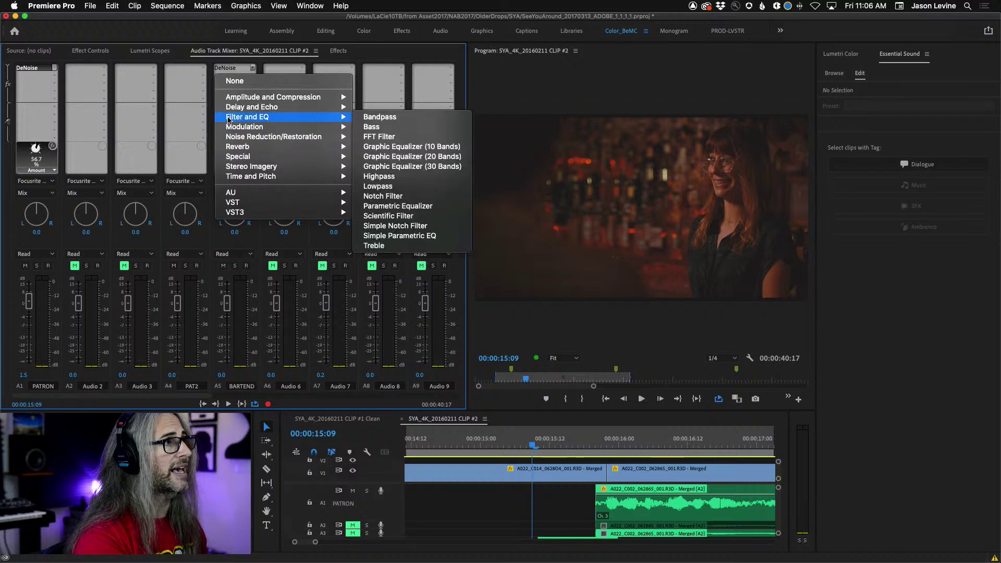
mouse_move(254, 193)
mouse_move(411, 236)
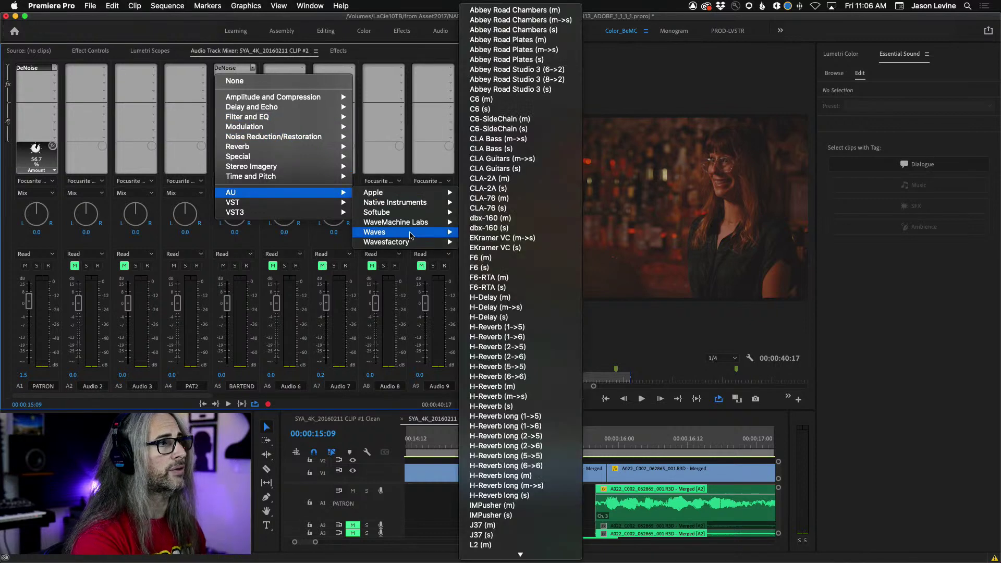
click(342, 3)
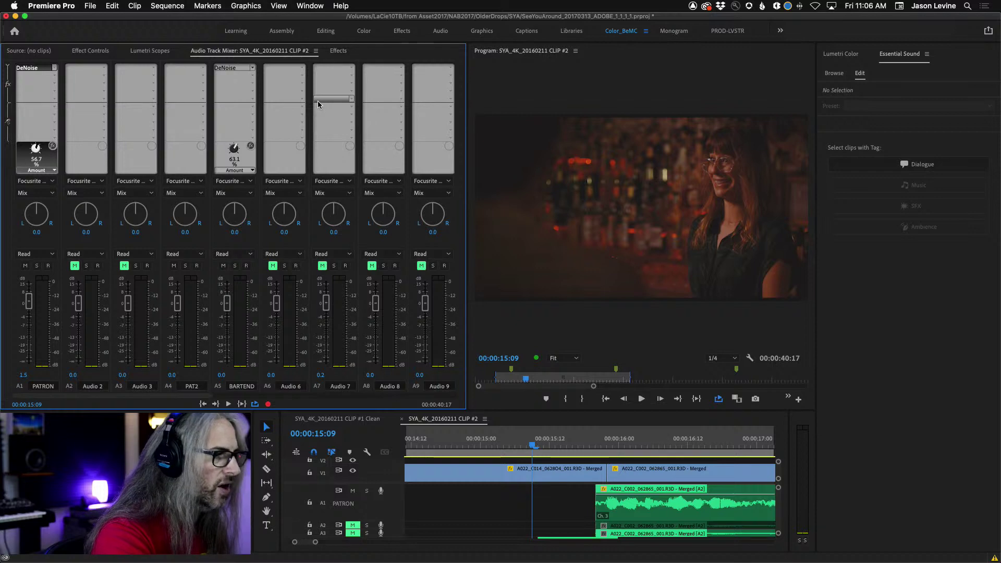
Shrink the audio track heights in the timeline to show more of the dialogue tracks at once
key(minus)
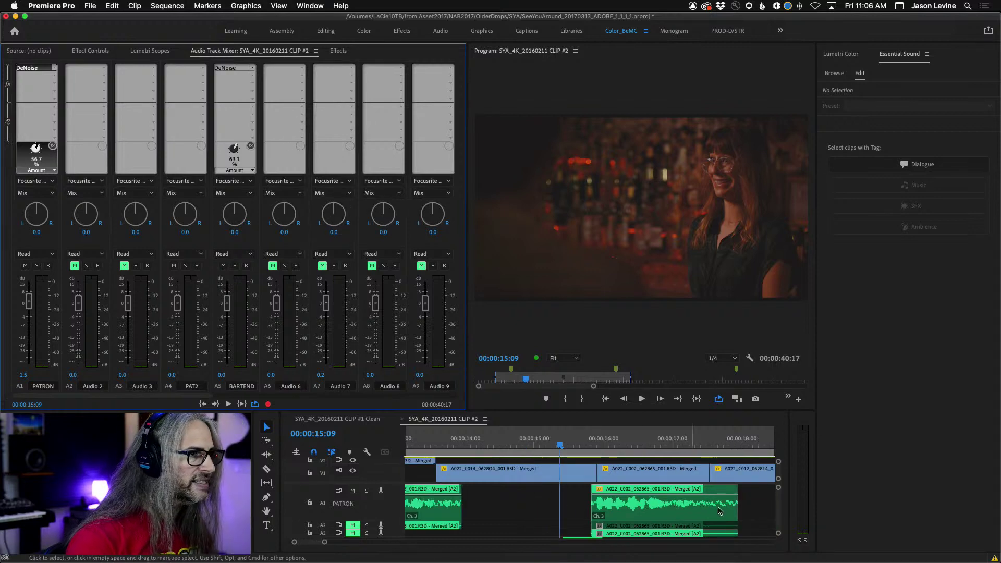
drag(778, 509, 777, 509)
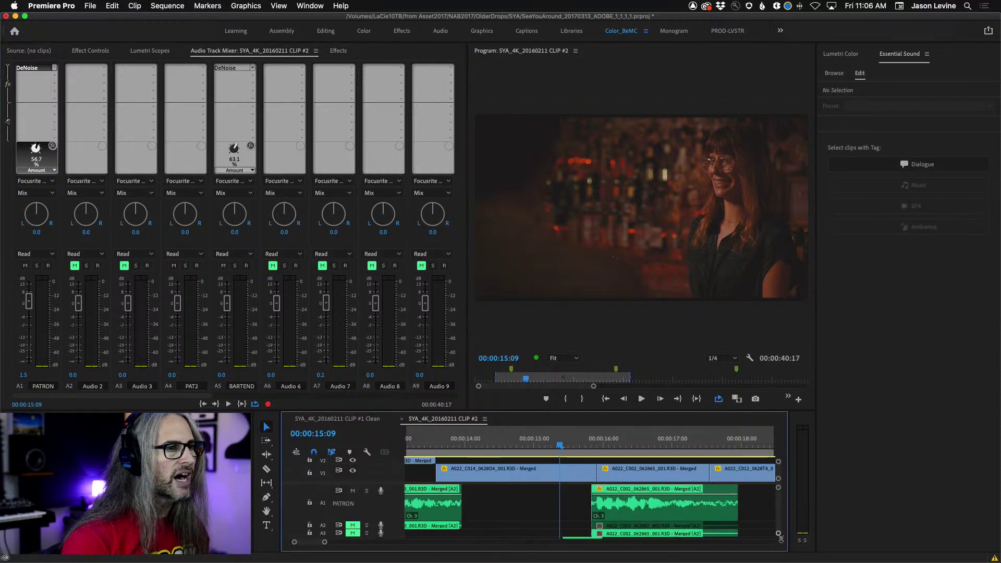
key(alt+minus)
key(alt+minus)
key(alt+minus)
key(alt+minus)
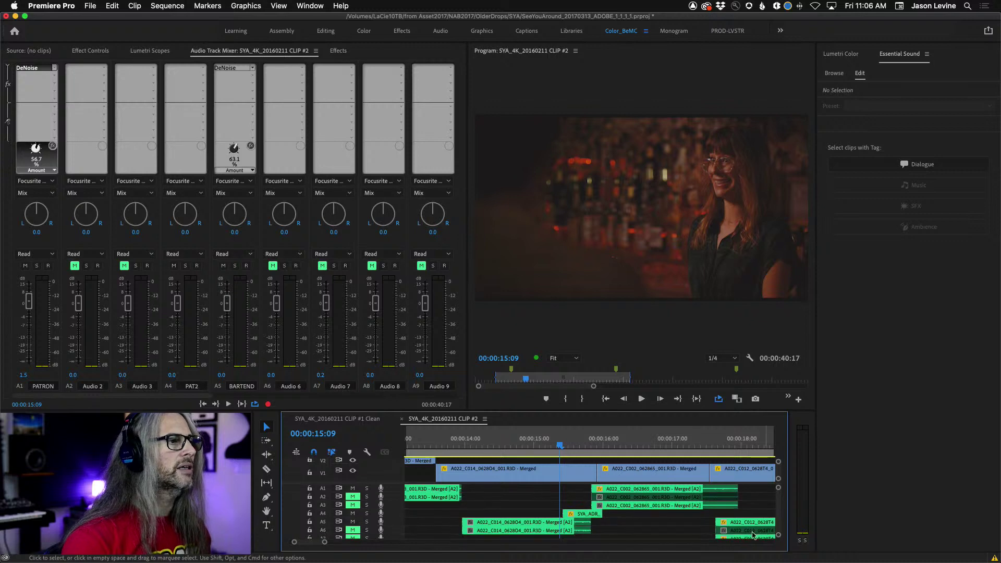
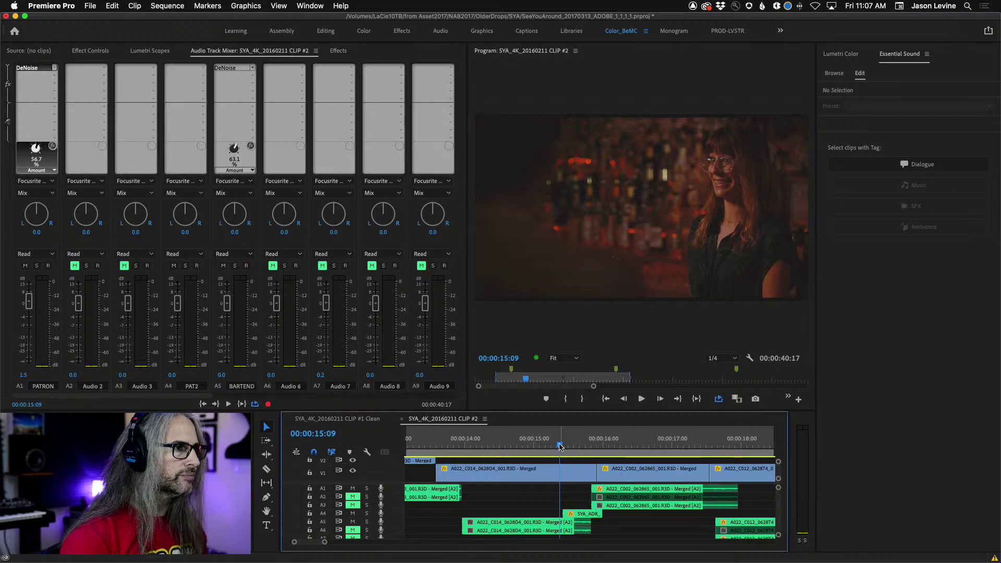
Add the Dynamics effect to the BARTEND track's second effect slot and open its editor beside the mixer tracks
drag(560, 447, 466, 457)
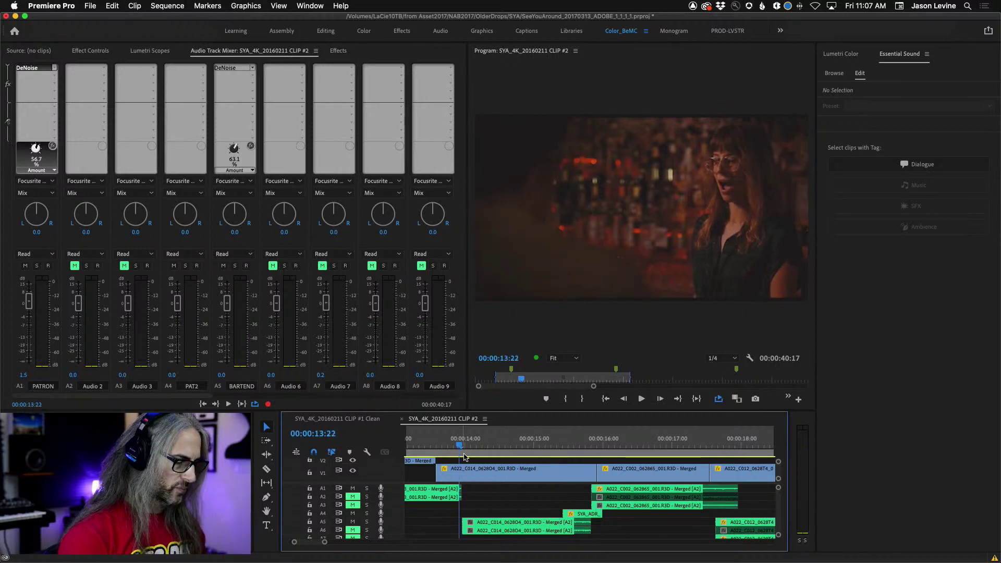
double_click(253, 69)
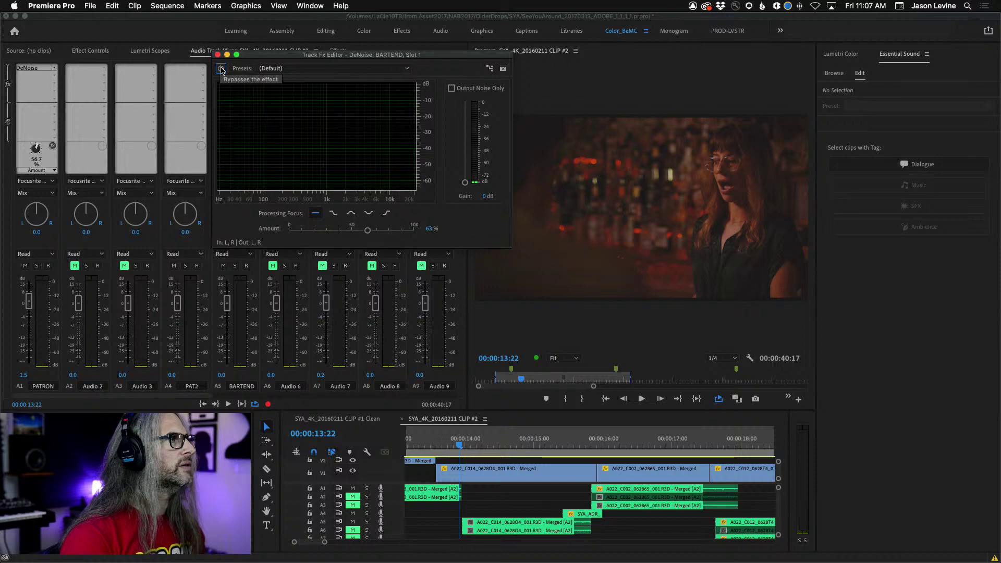
click(218, 54)
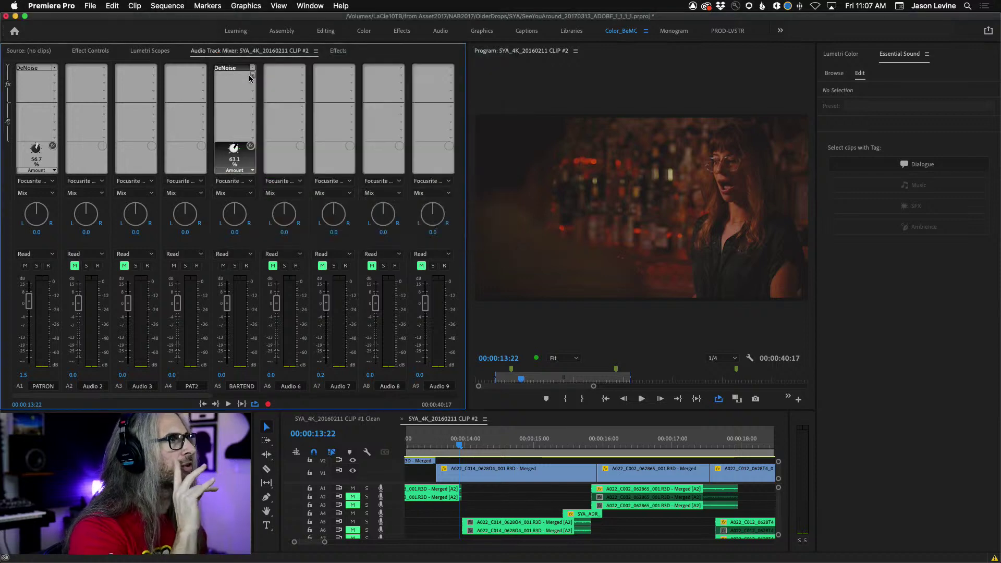
click(253, 74)
mouse_move(307, 108)
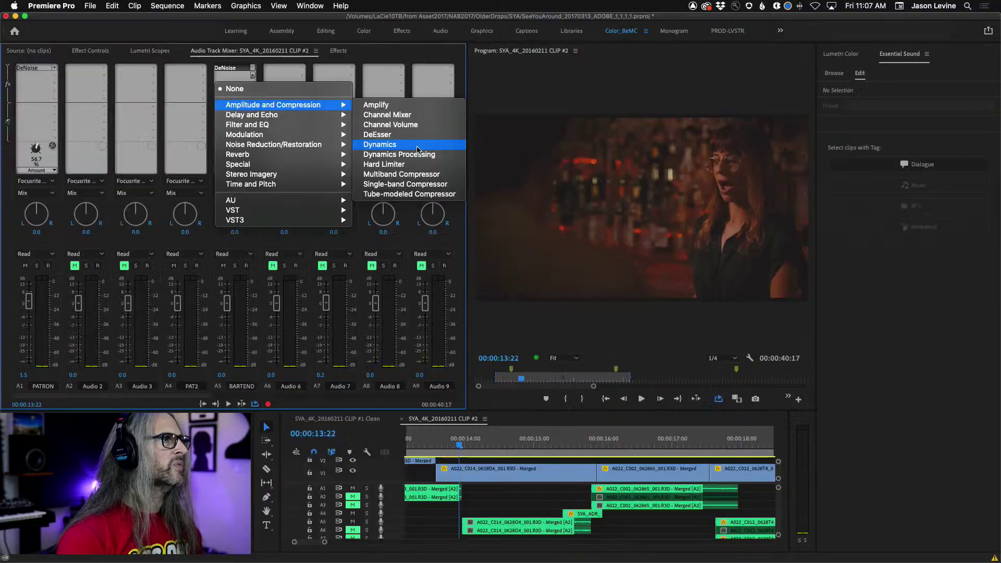
click(416, 149)
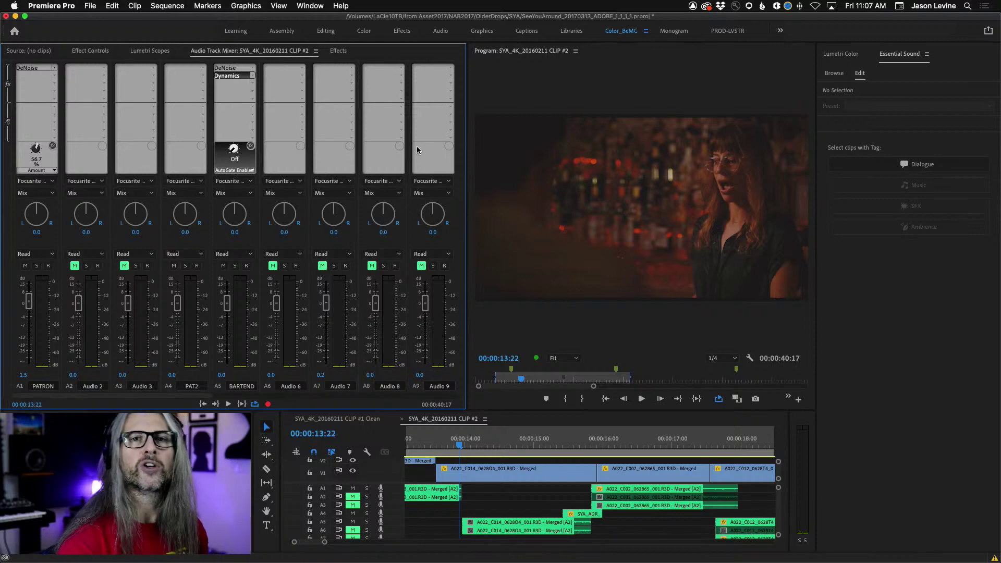
double_click(232, 77)
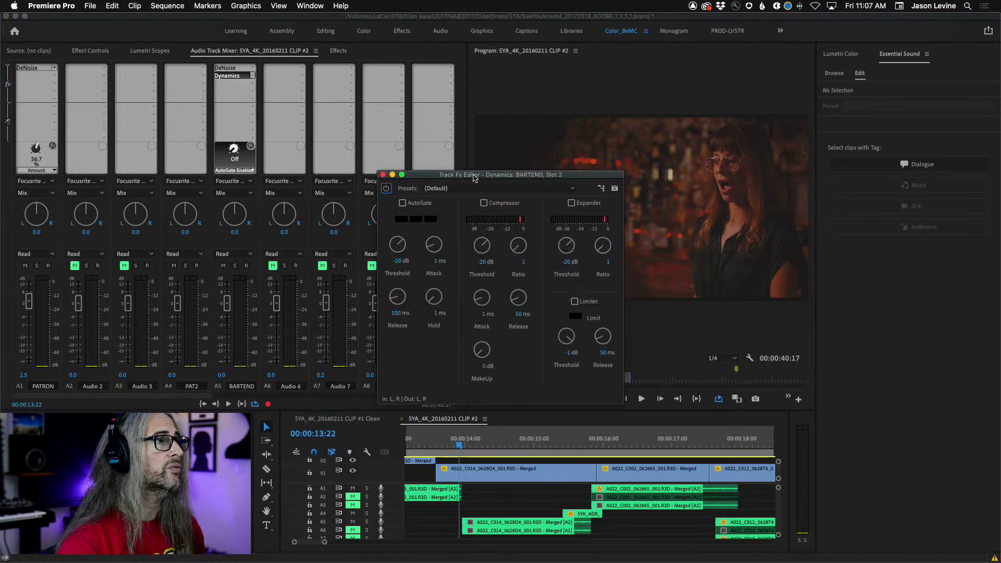
drag(478, 170, 521, 123)
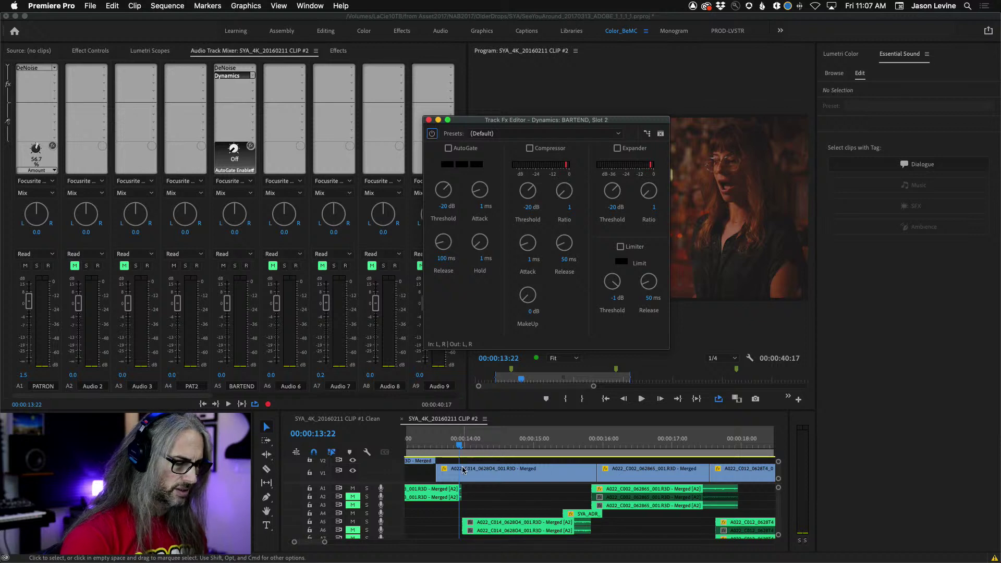
Play back the exchange between the bartender and the patron from around 00:00:14:00
key(minus)
key(minus)
key(minus)
key(minus)
drag(458, 447, 433, 446)
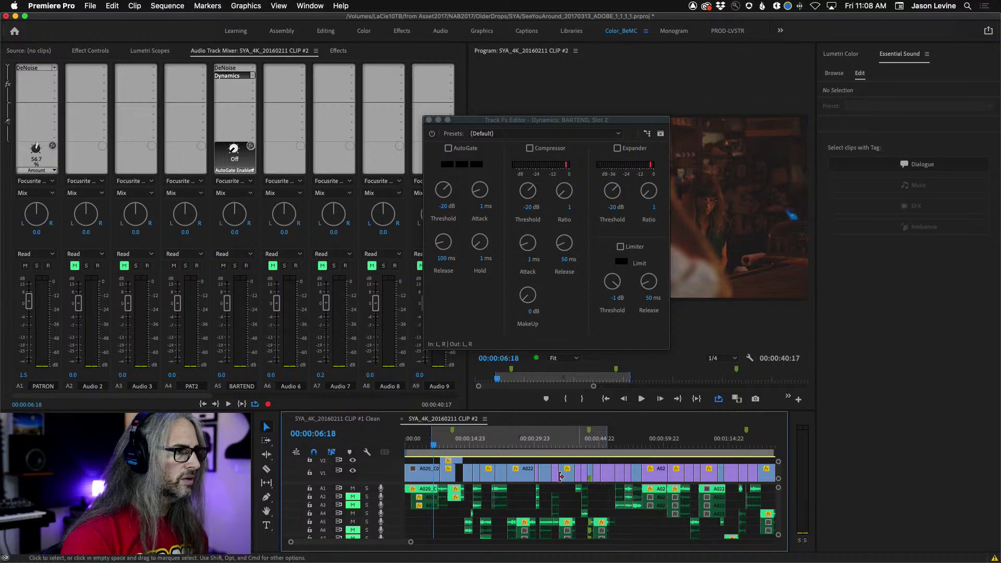
drag(433, 446, 464, 446)
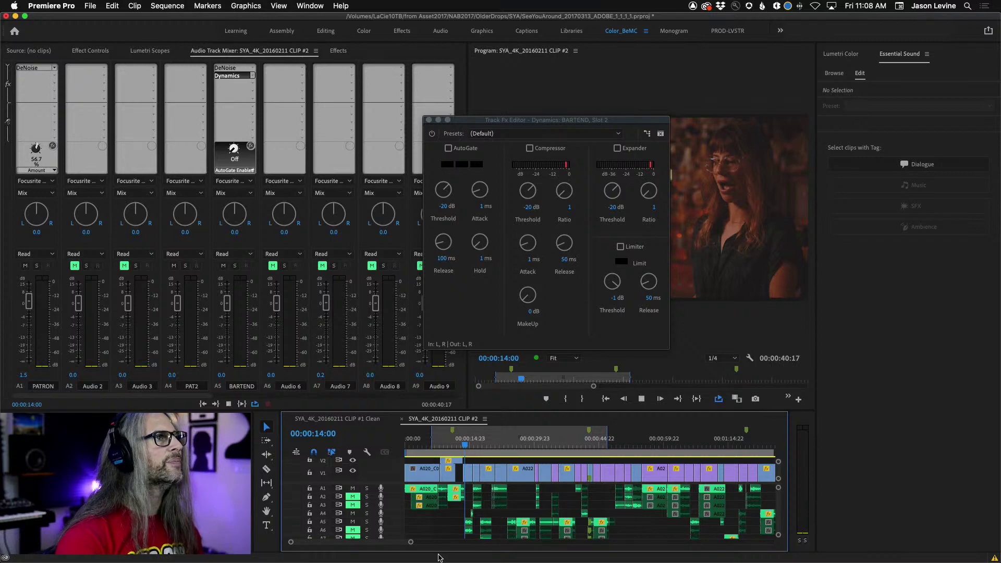
key(space)
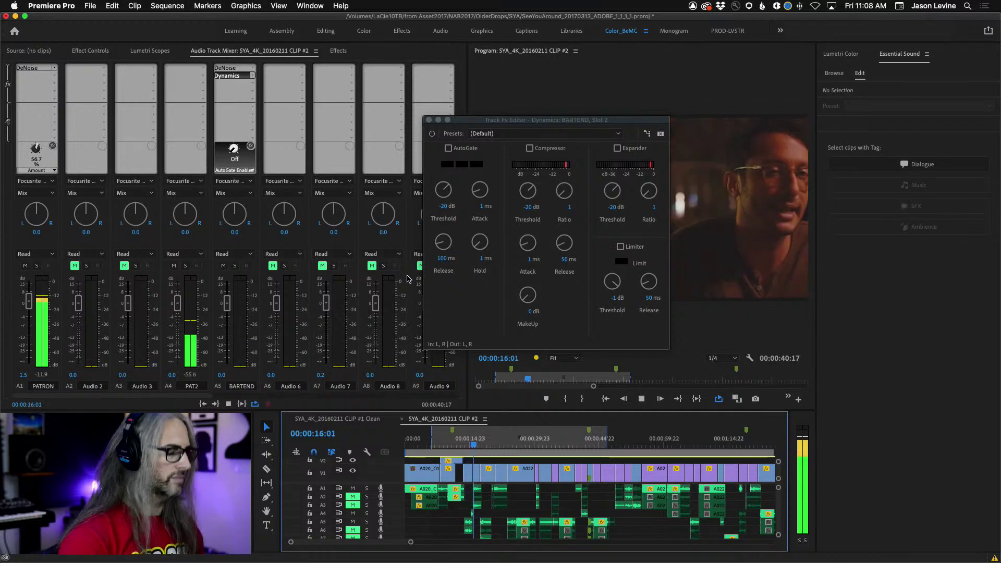
Solo the BARTEND track and listen to the bartender's line on its own
click(235, 266)
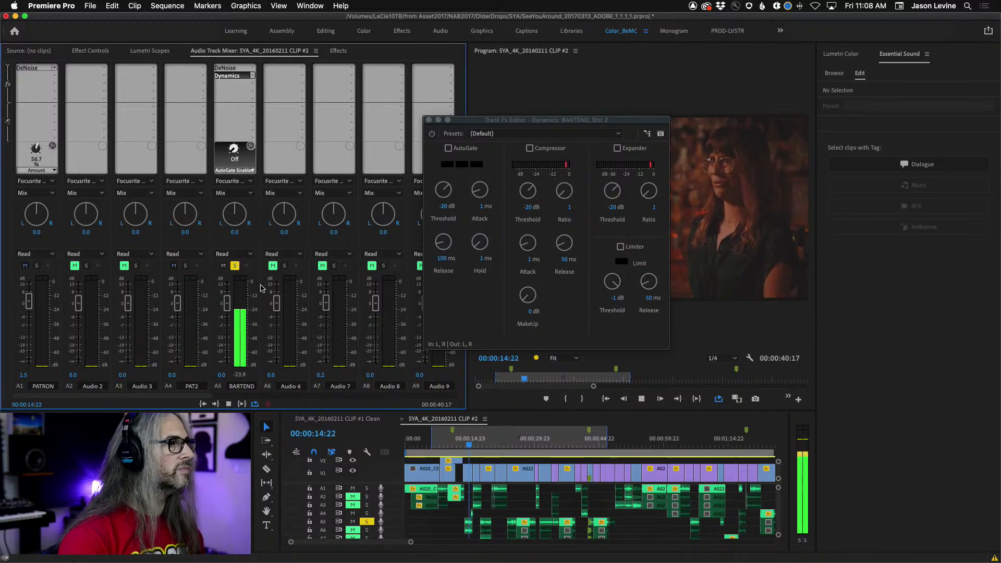
key(space)
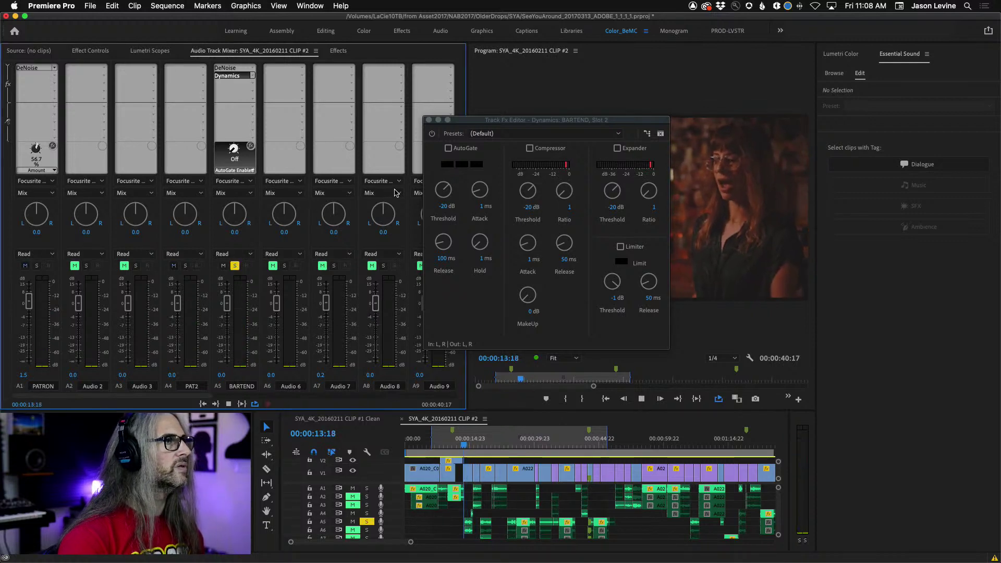
key(space)
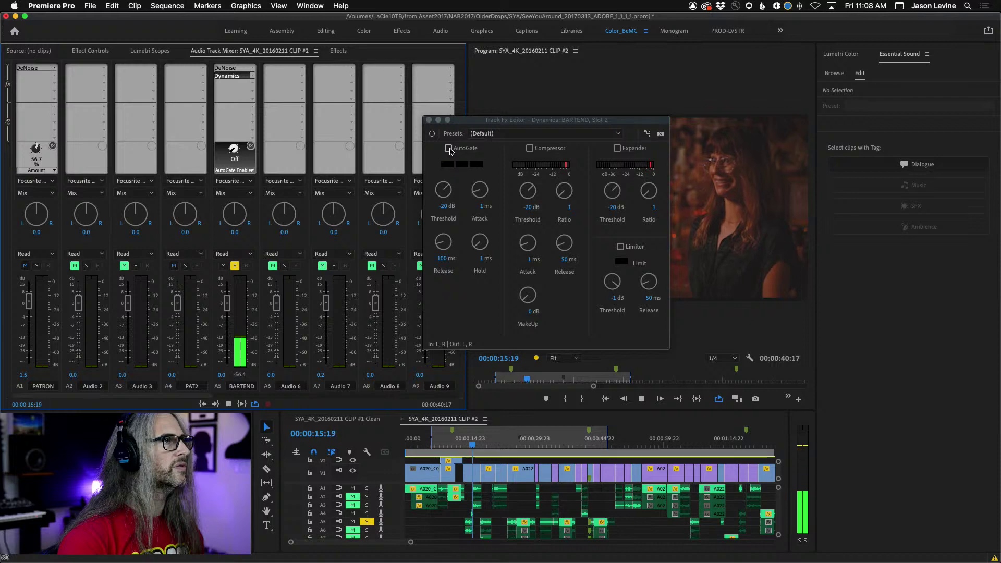
key(j)
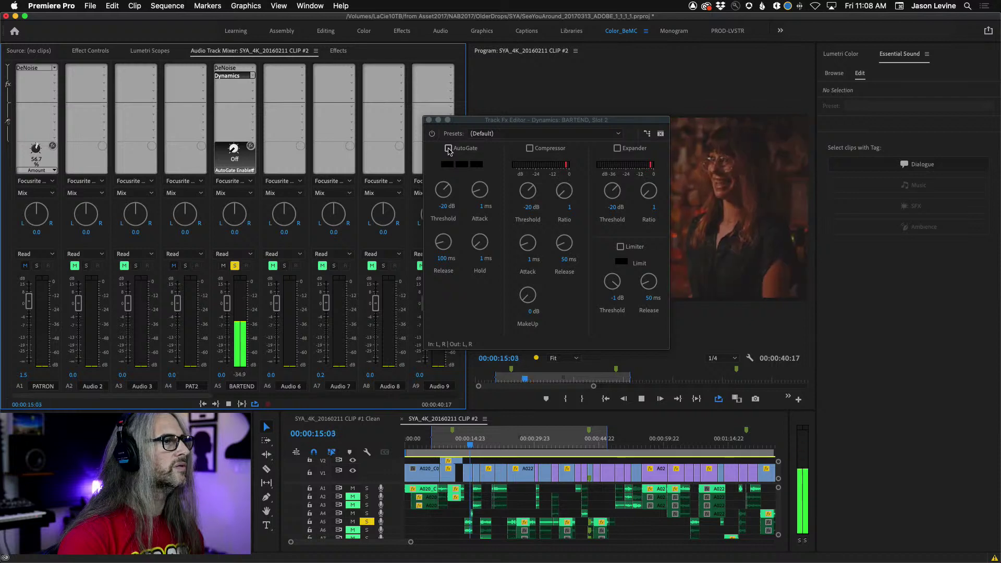
key(k)
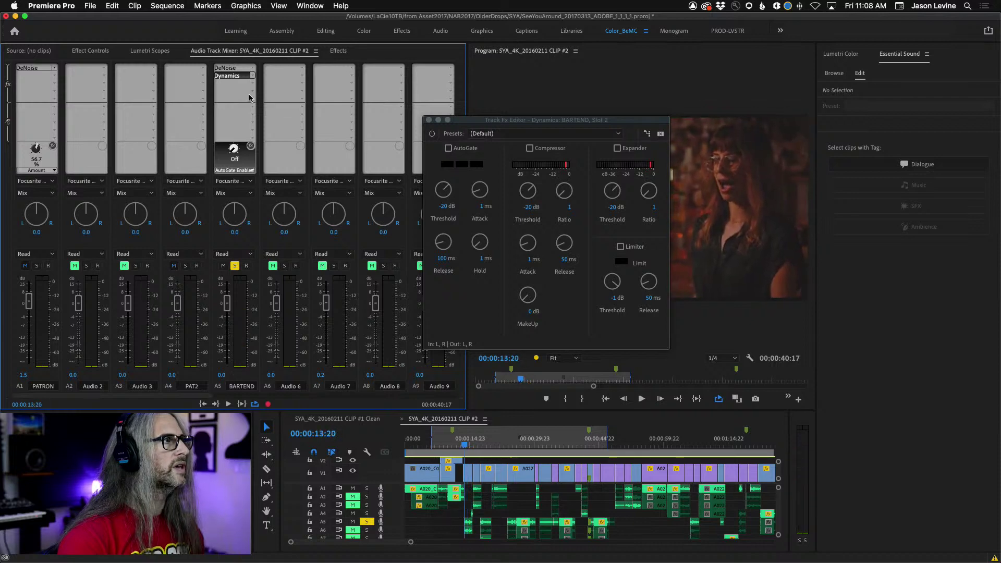
Enable AutoGate in the BARTEND track's Dynamics effect and set its threshold to -35.6 dB during playback
double_click(224, 68)
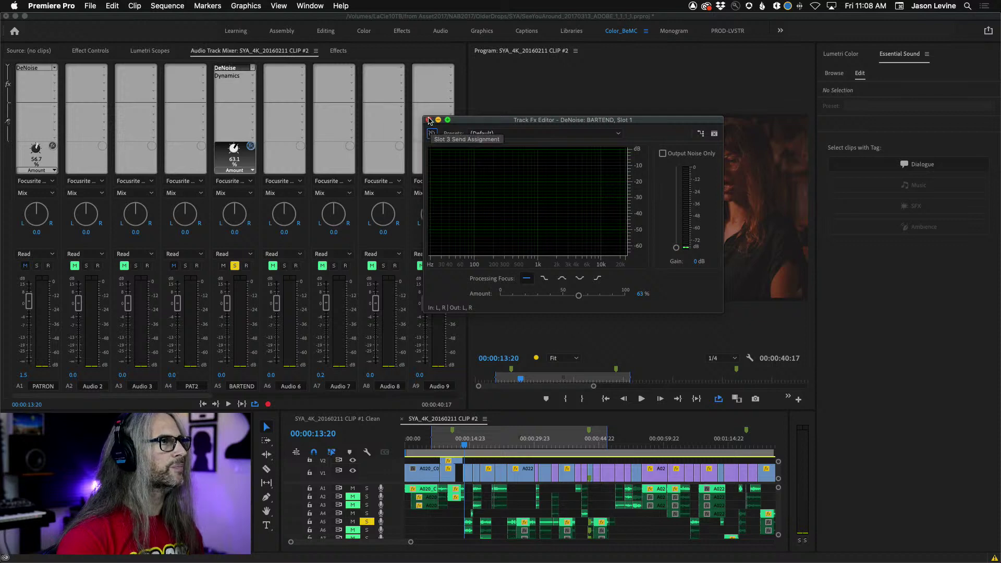
click(429, 120)
double_click(228, 76)
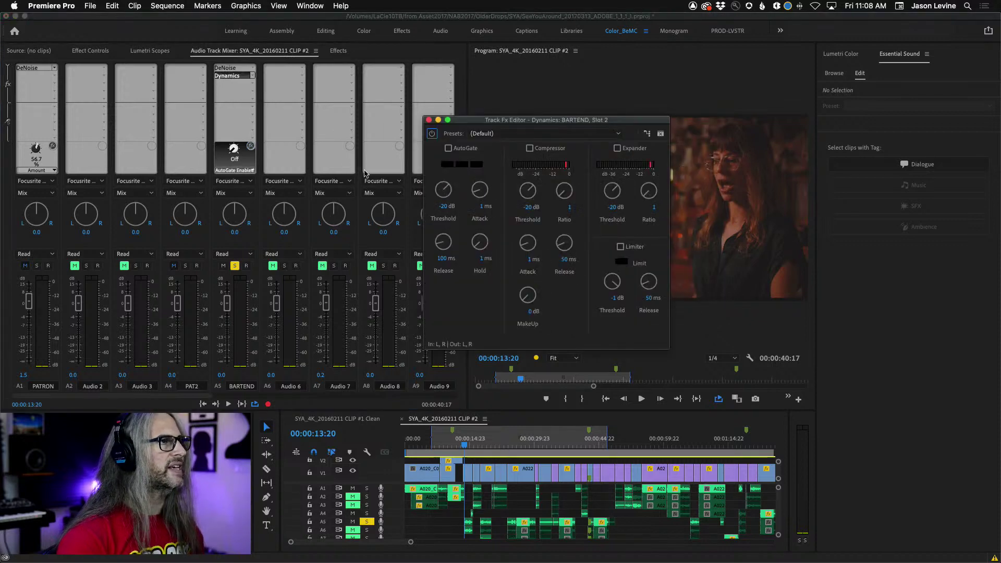
key(space)
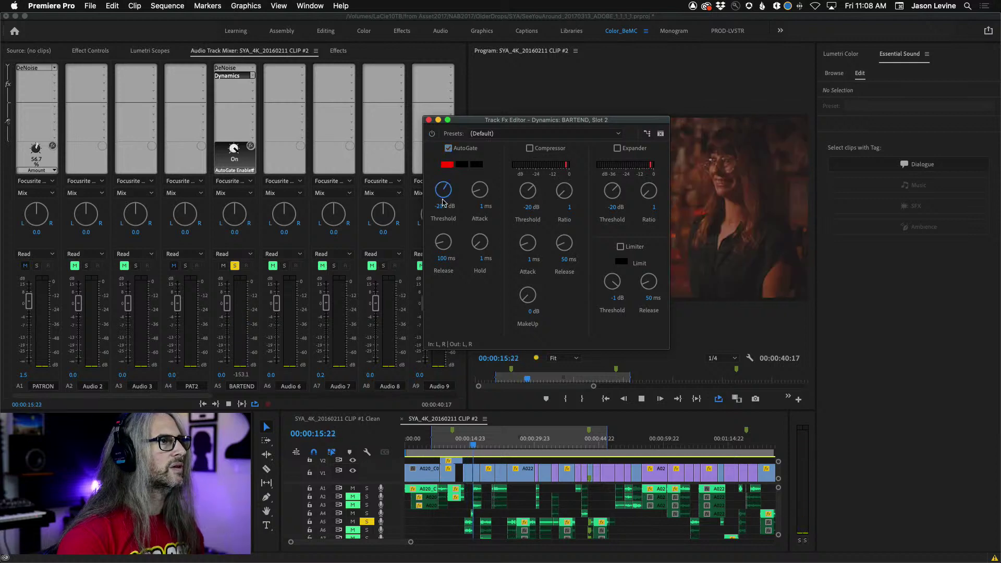
drag(443, 221, 446, 233)
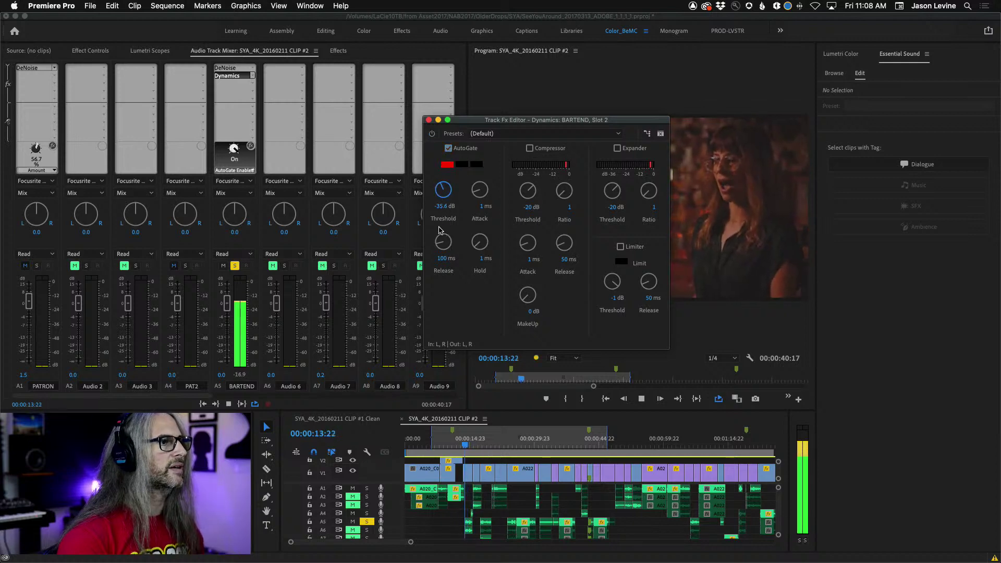
key(space)
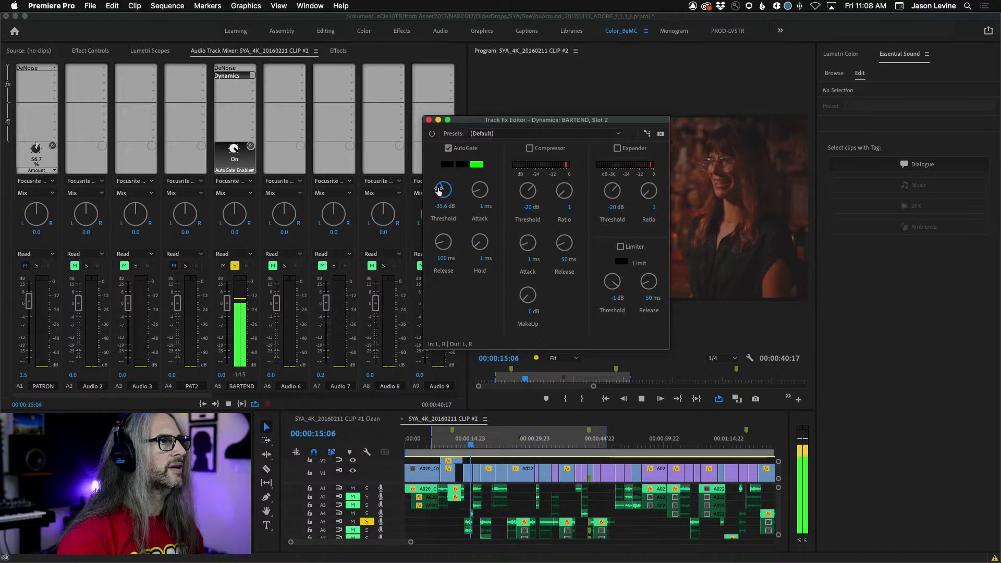
Set the BARTEND AutoGate threshold to -38.9 dB, release to 133.3 ms and hold to 63.2 ms while replaying the bartender's line
drag(438, 191, 440, 199)
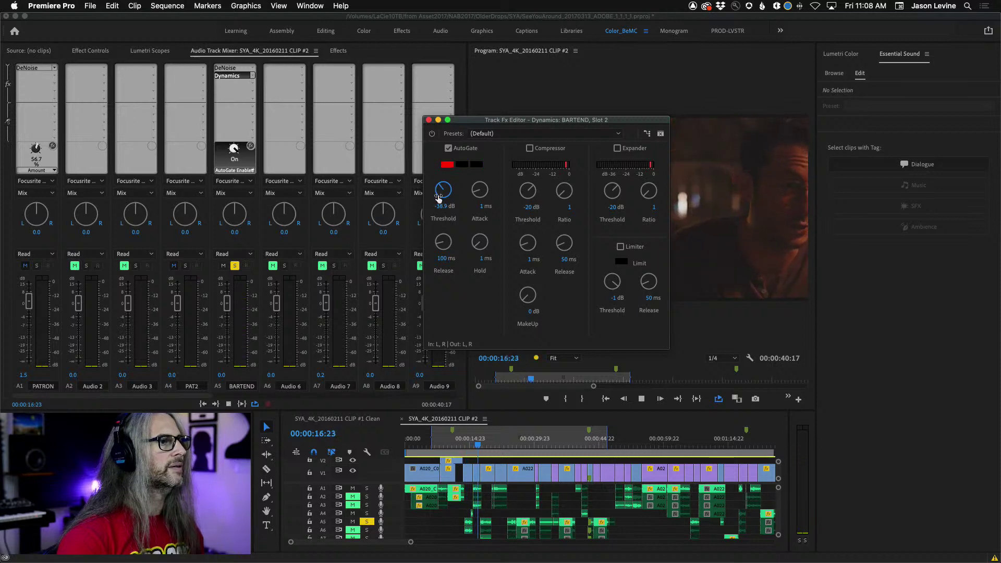
key(space)
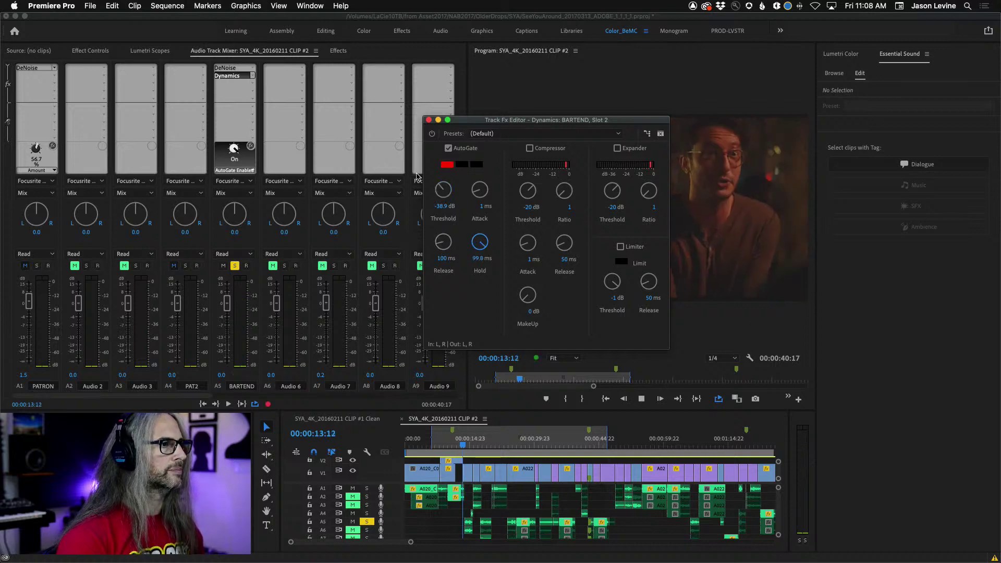
key(space)
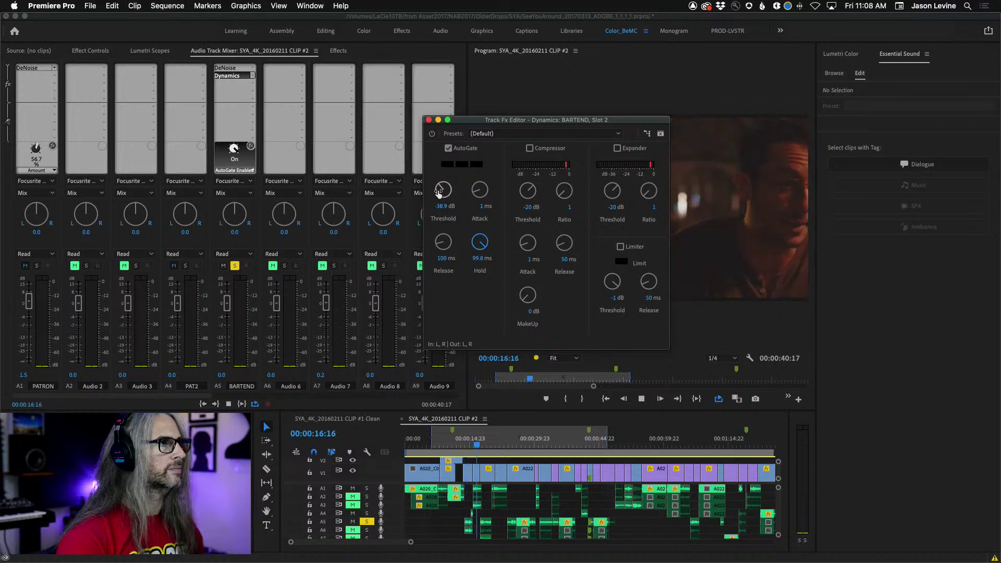
drag(442, 241, 438, 240)
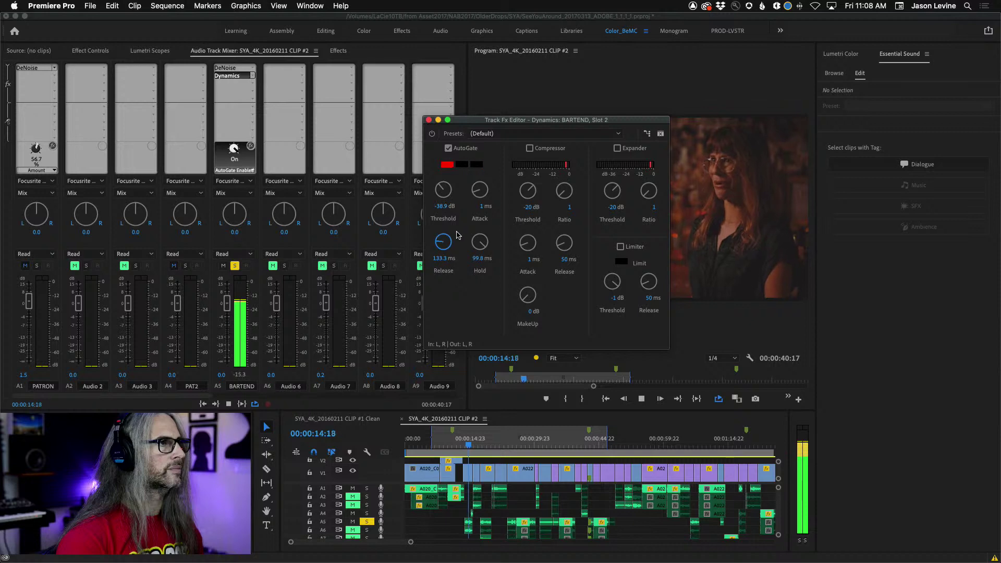
drag(482, 280, 489, 308)
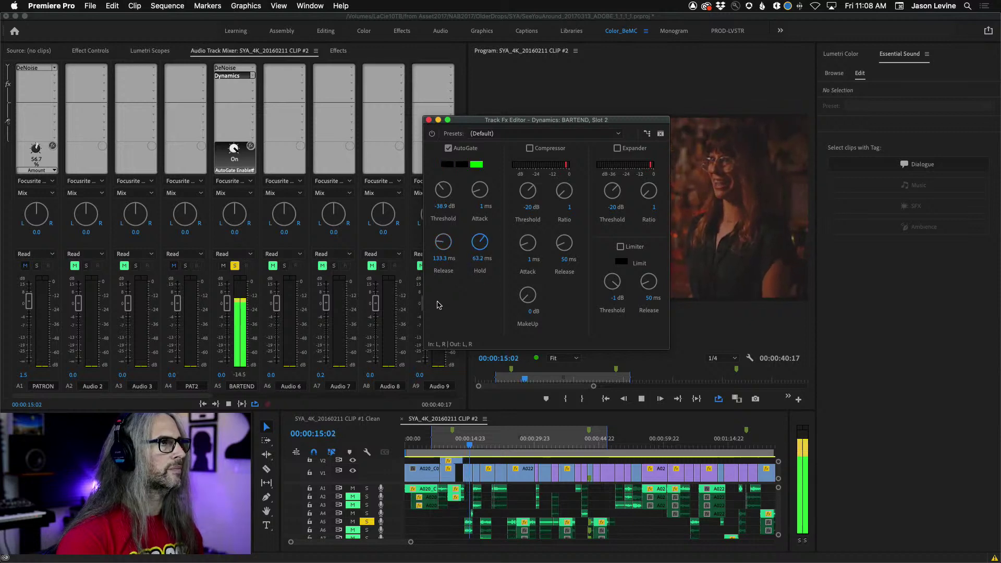
key(space)
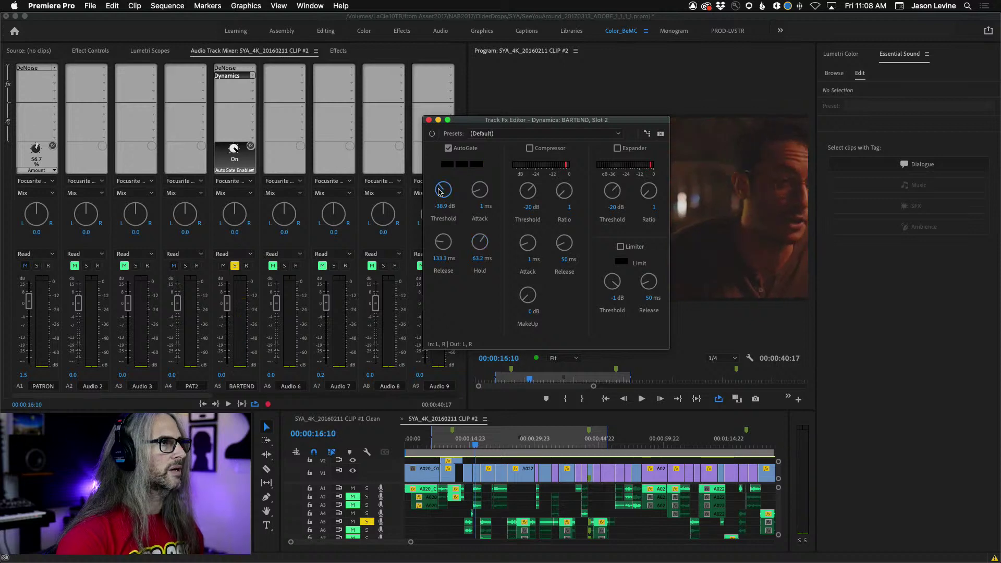
Raise the BARTEND AutoGate threshold to -32 dB while the bartender's line plays
drag(440, 173, 441, 166)
key(space)
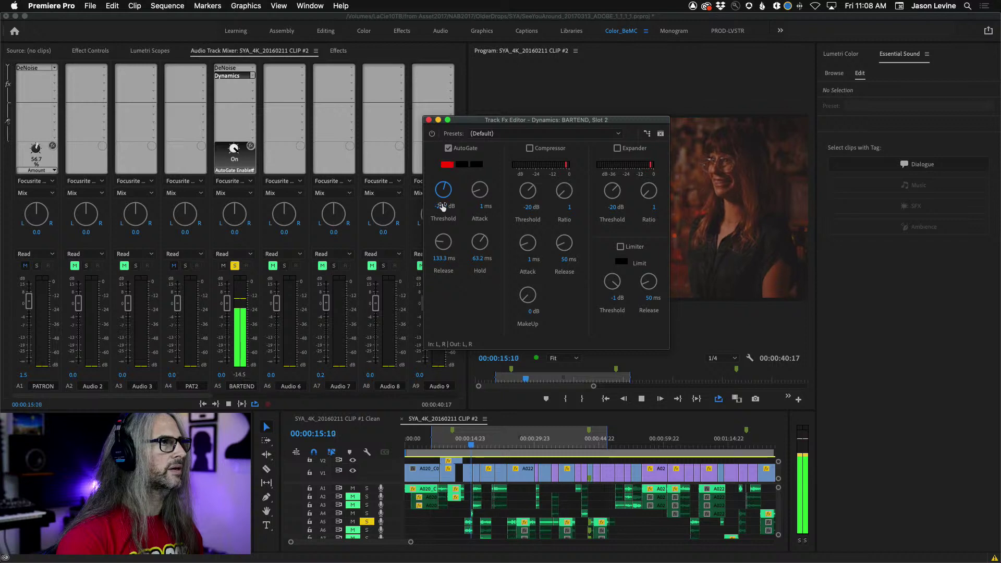
drag(442, 206, 417, 223)
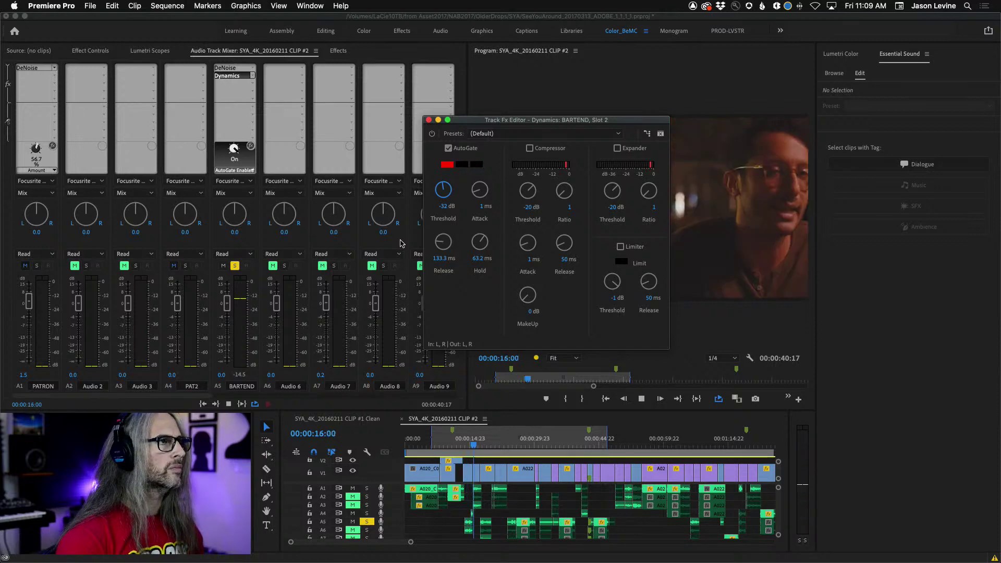
key(space)
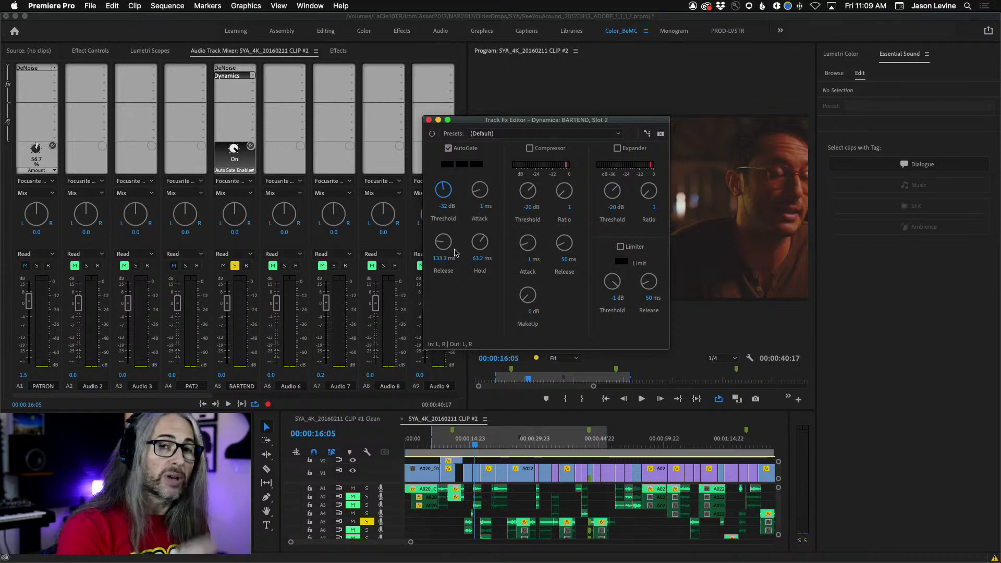
Set the AutoGate hold to 56.8 ms and release to 118.6 ms, and play back the soloed bartender's line
drag(478, 244, 439, 255)
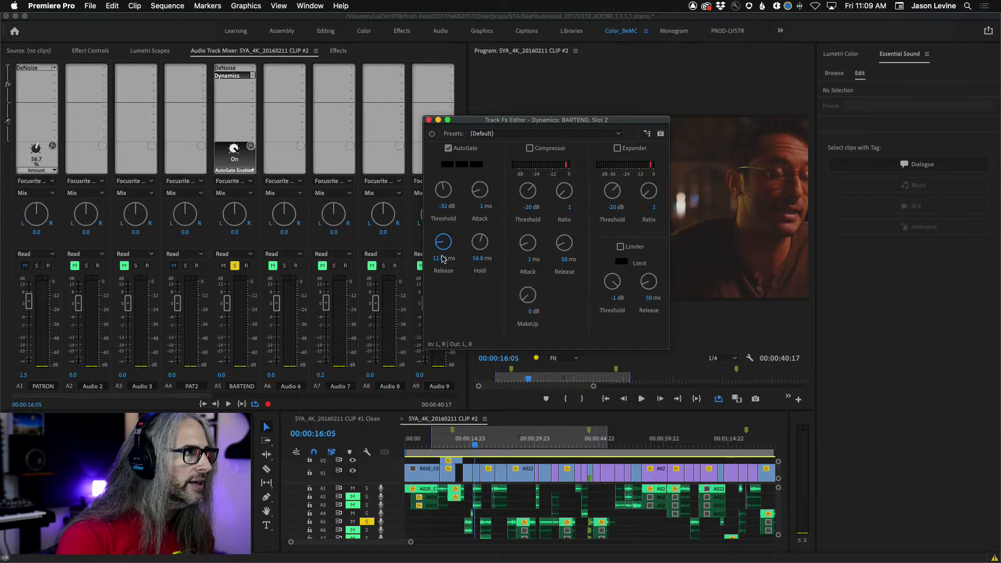
click(470, 442)
key(space)
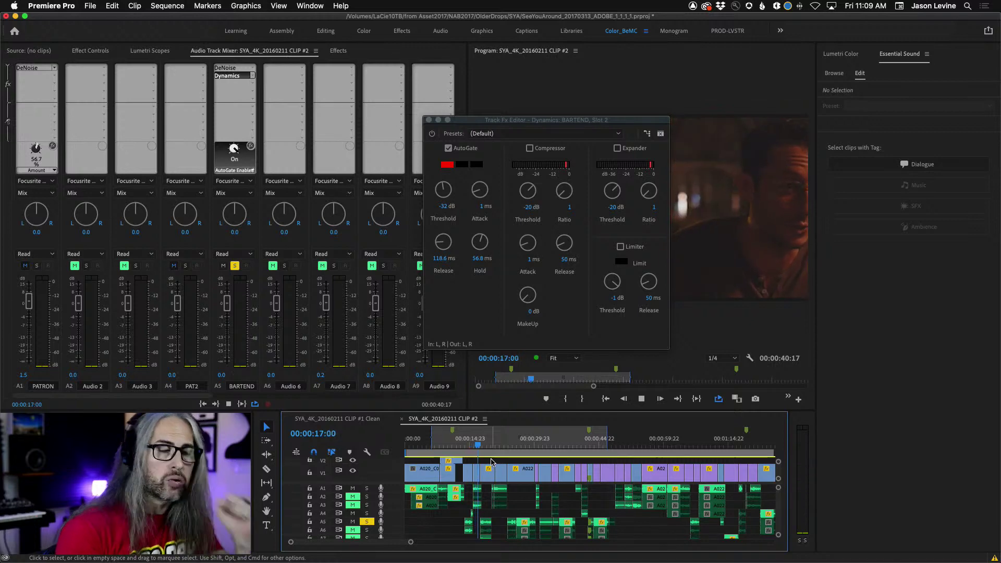
key(space)
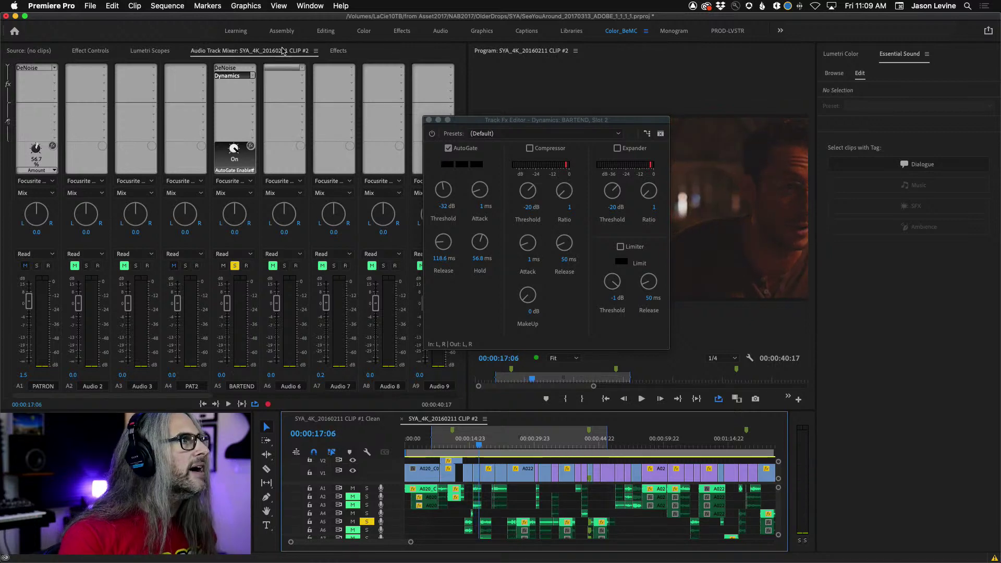
Select the BARTEND track's DeNoise effect, close the Dynamics editor, and listen to the bartender's first line in the exchange
double_click(225, 68)
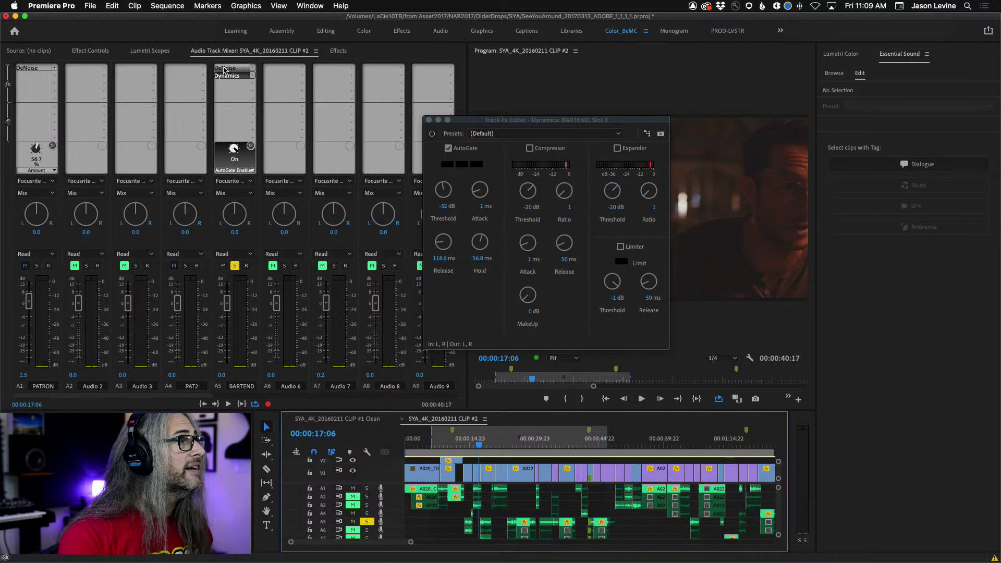
click(428, 121)
click(463, 441)
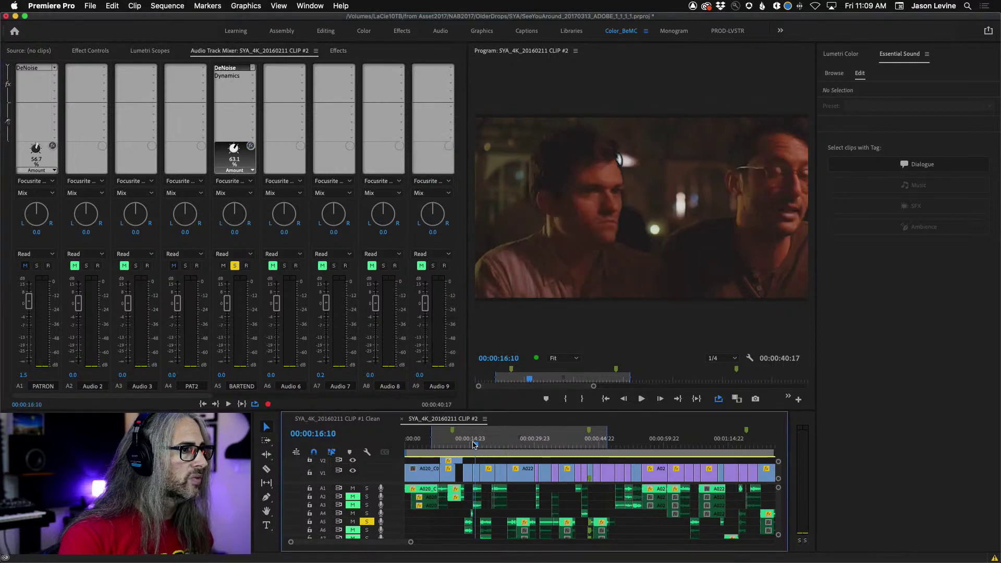
key(space)
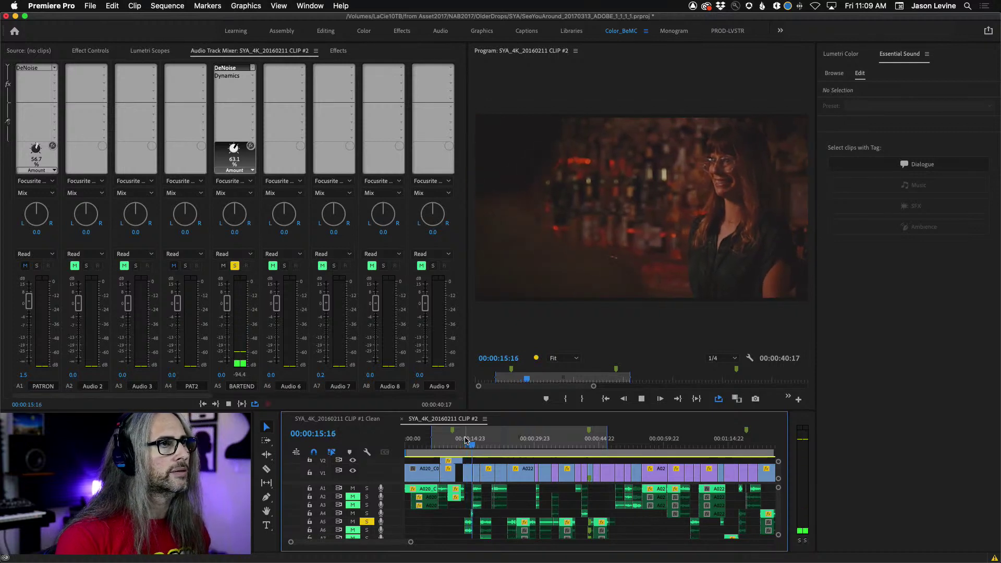
key(space)
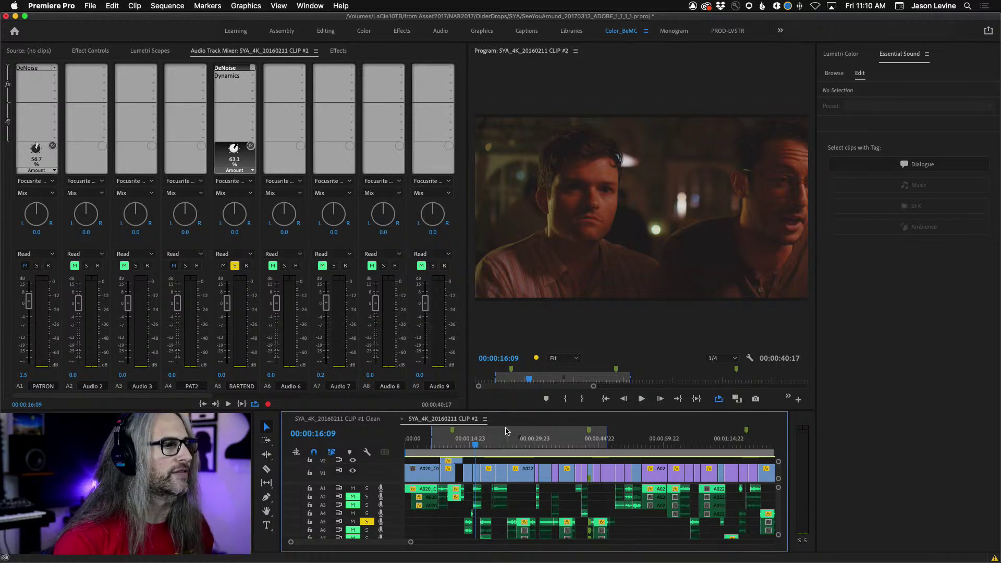
Play the bartender's following line from around 00:00:17:12 and replay its ending to check the gated sound
click(481, 446)
drag(481, 447, 482, 447)
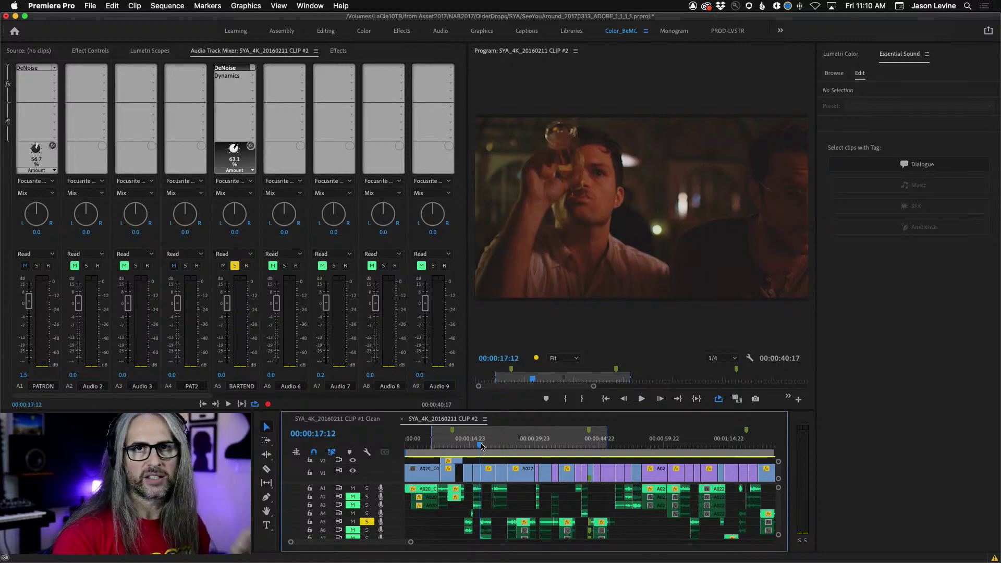
key(space)
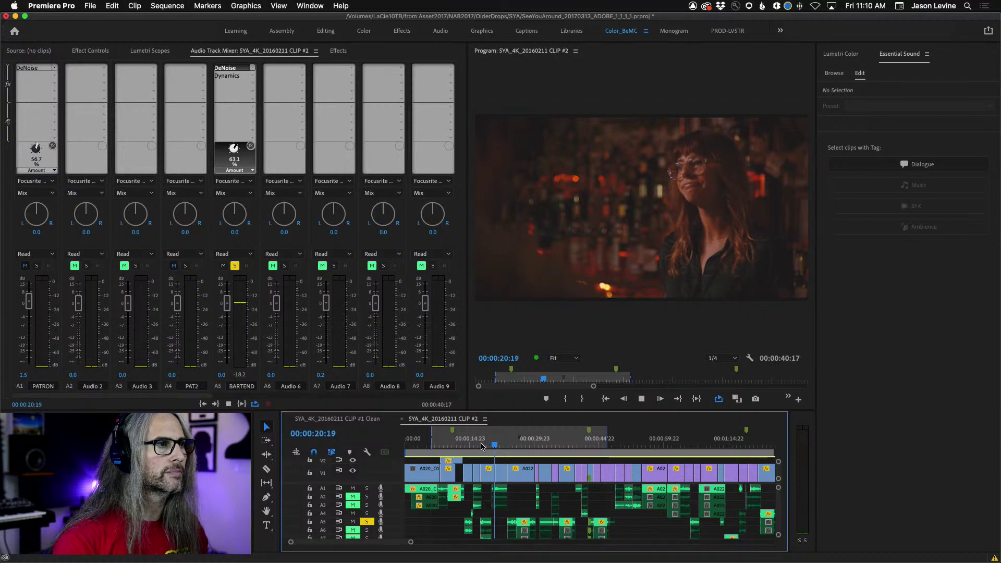
key(space)
key(j)
key(j)
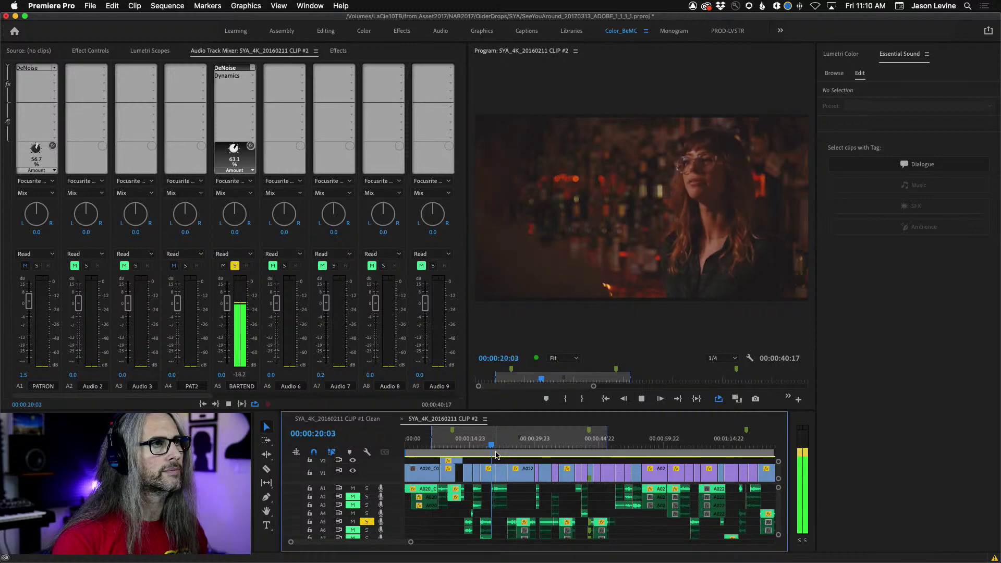
key(space)
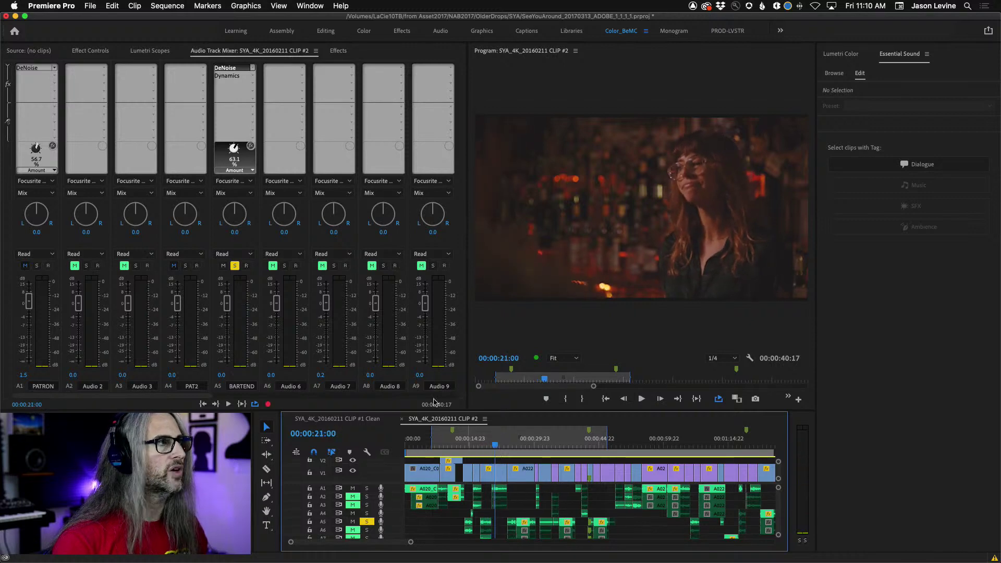
Reopen the BARTEND Dynamics editor, disable AutoGate, and play from around 00:00:16:13 to hear the track ungated
double_click(239, 76)
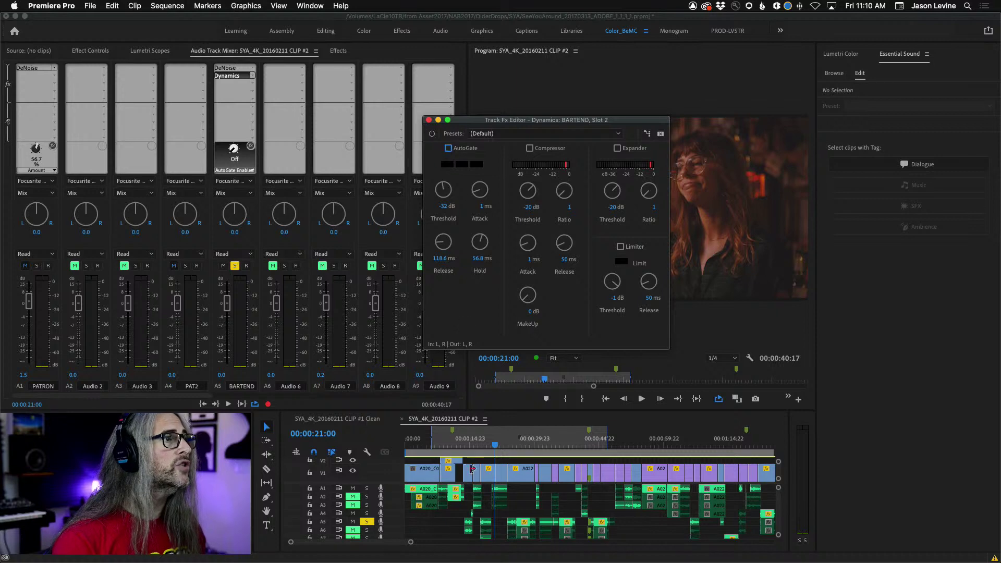
drag(487, 442, 478, 442)
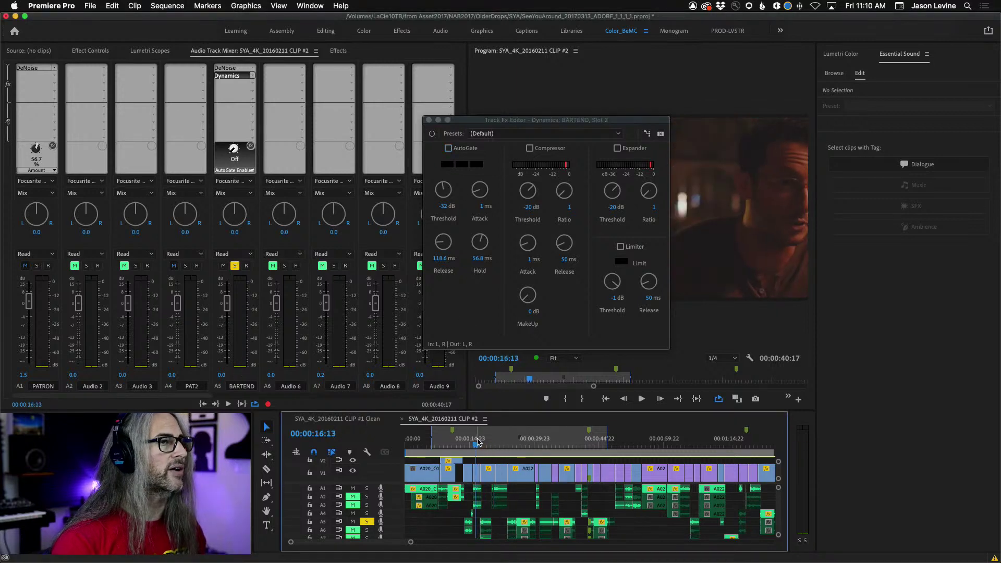
key(space)
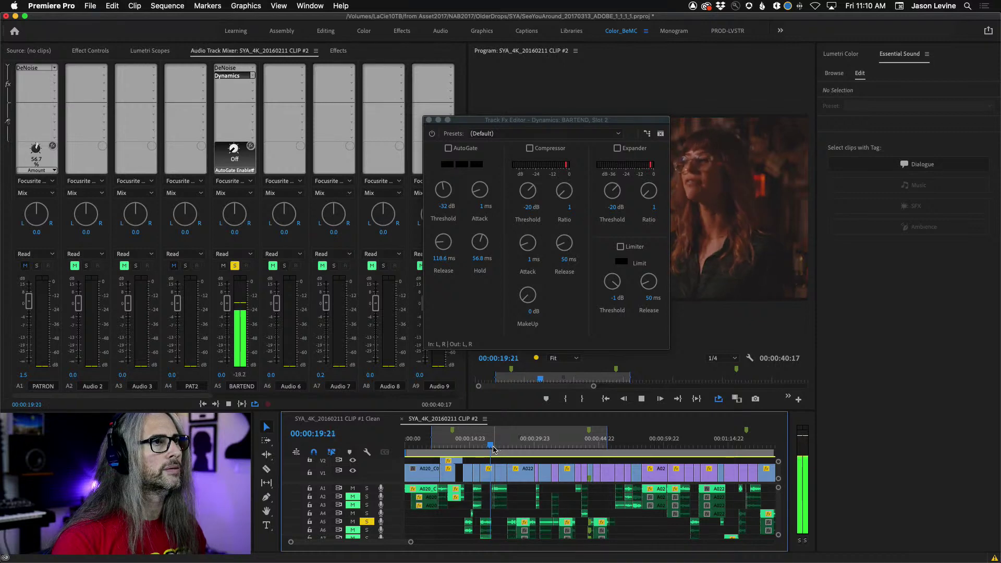
key(space)
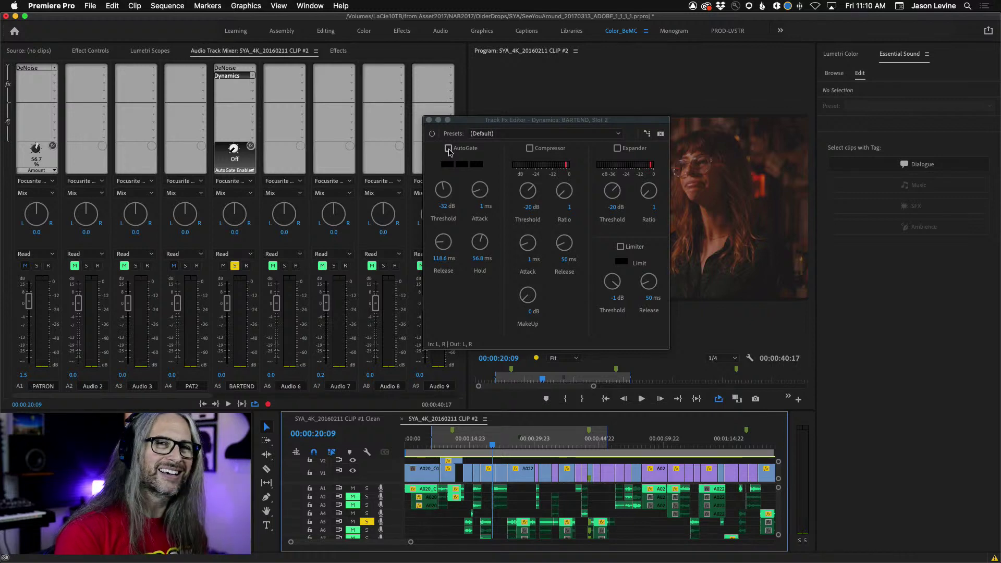
Enable AutoGate again and play the bartender's line twice from around 00:00:17:09 for comparison
click(448, 148)
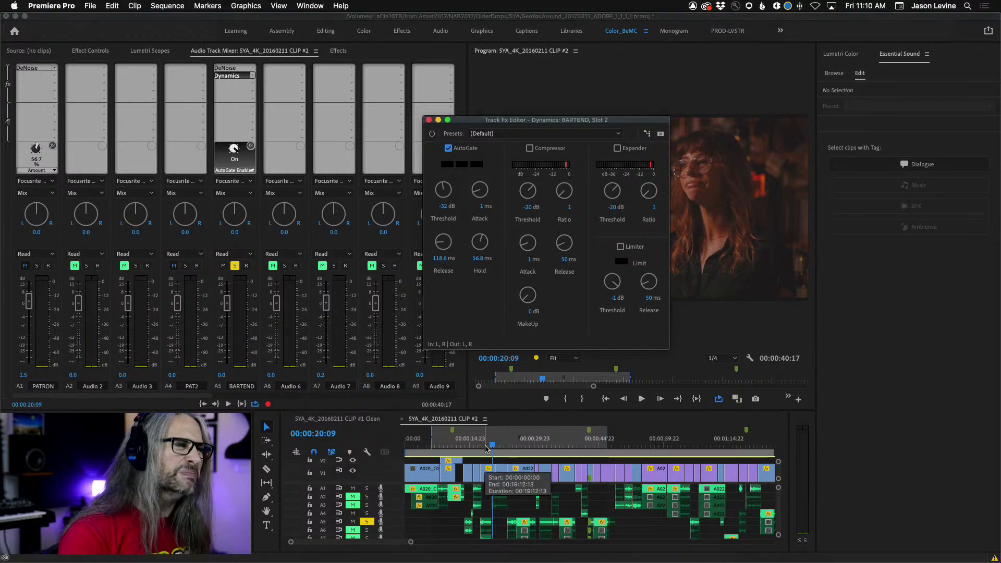
click(478, 442)
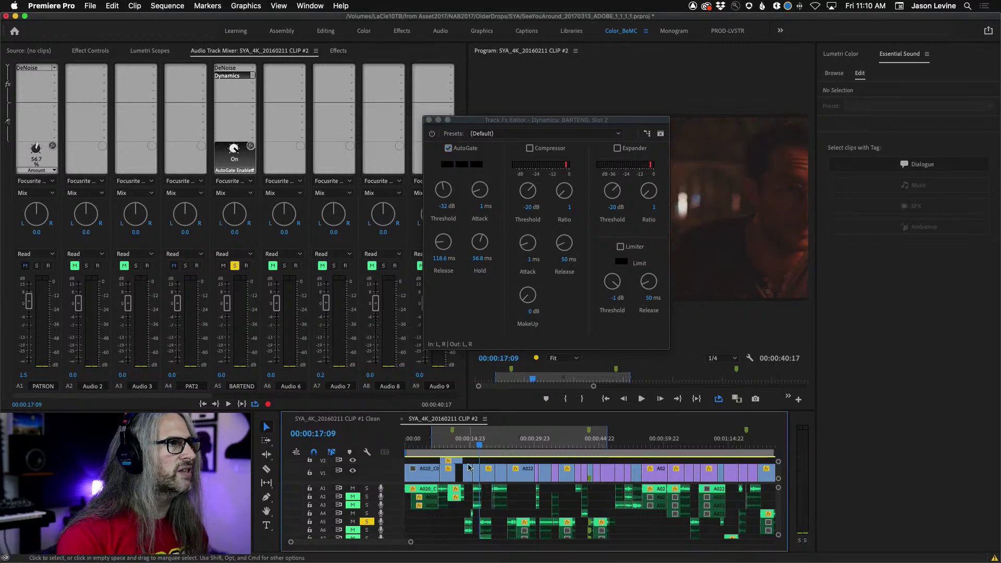
key(space)
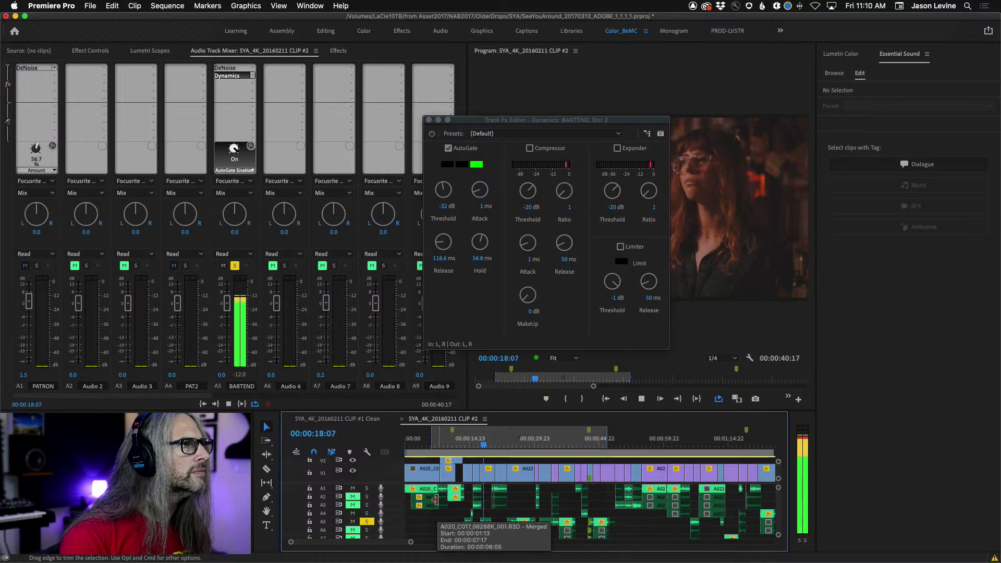
key(space)
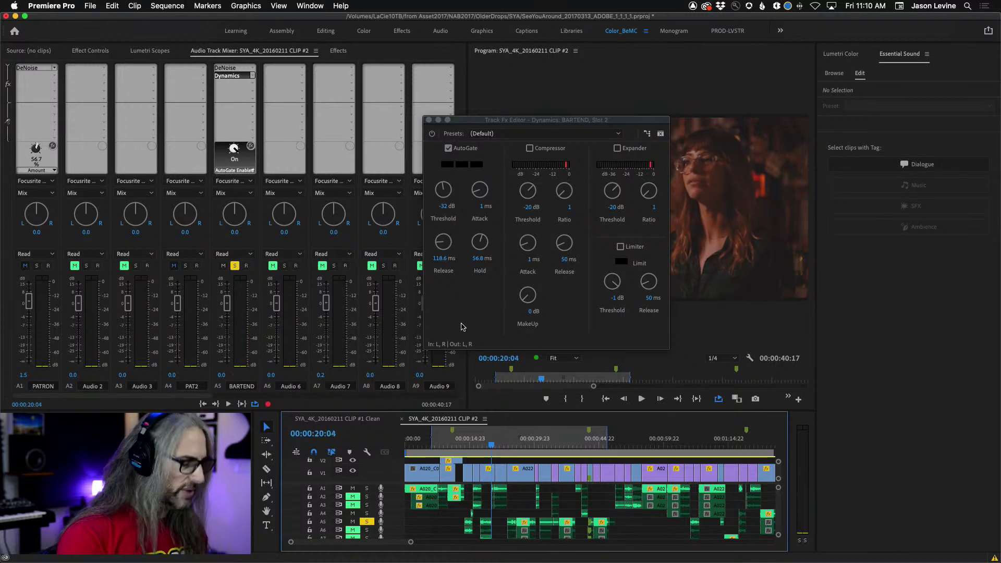
key(shift+k)
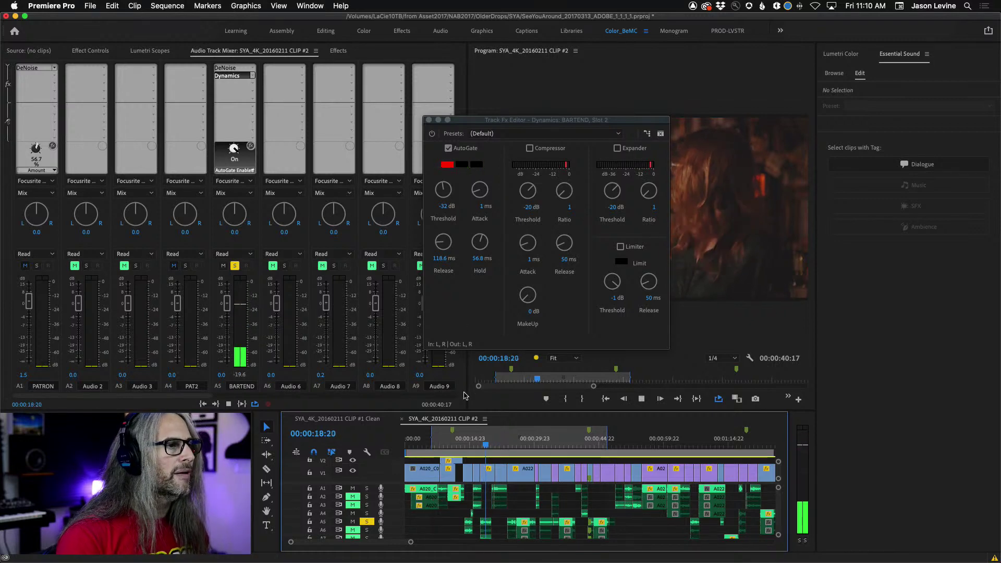
key(space)
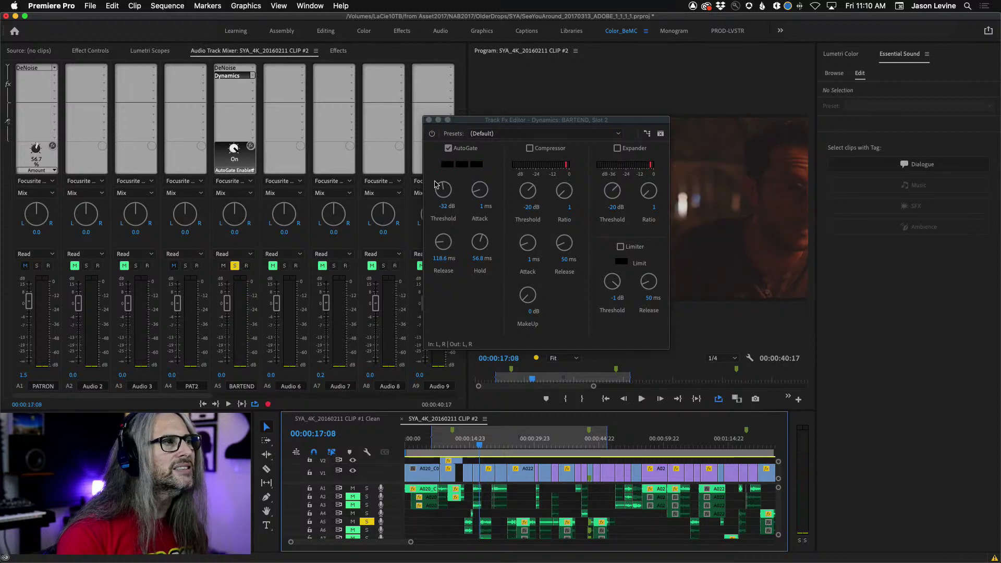
Turn AutoGate off and play the same line once more without gating
click(448, 148)
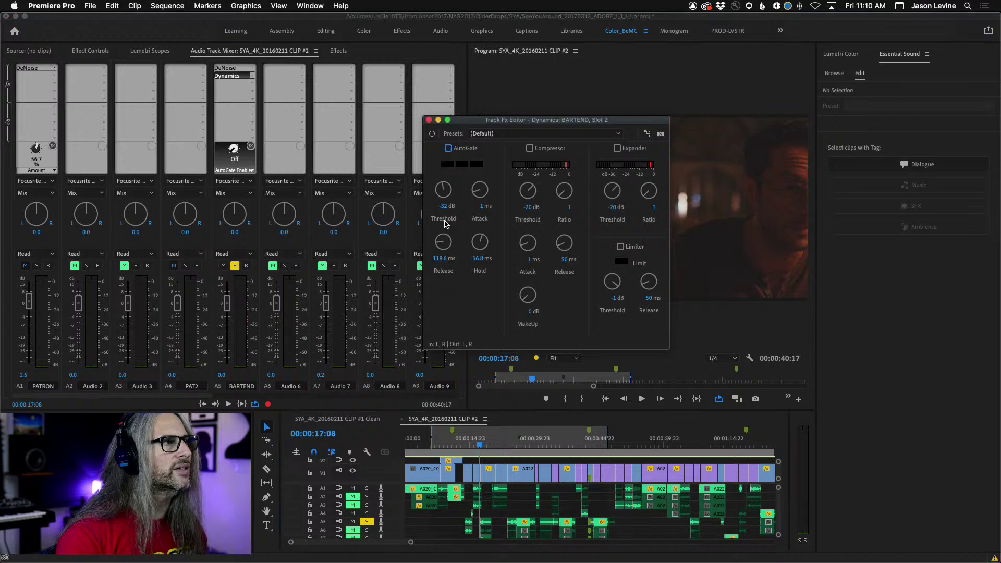
key(space)
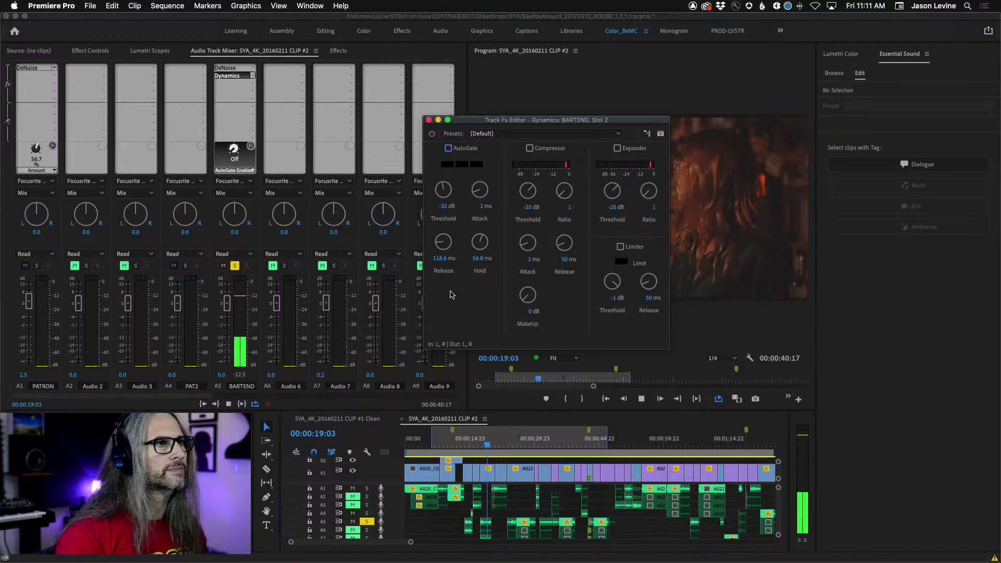
key(space)
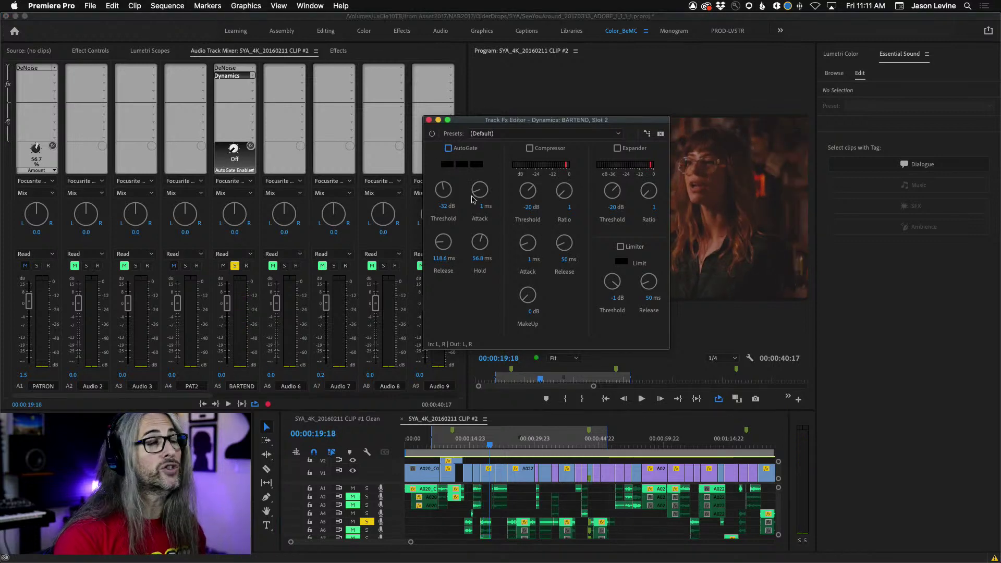
Turn AutoGate back on, replay the line from around 00:00:17, and move the Dynamics editor away from the program picture
click(479, 446)
key(space)
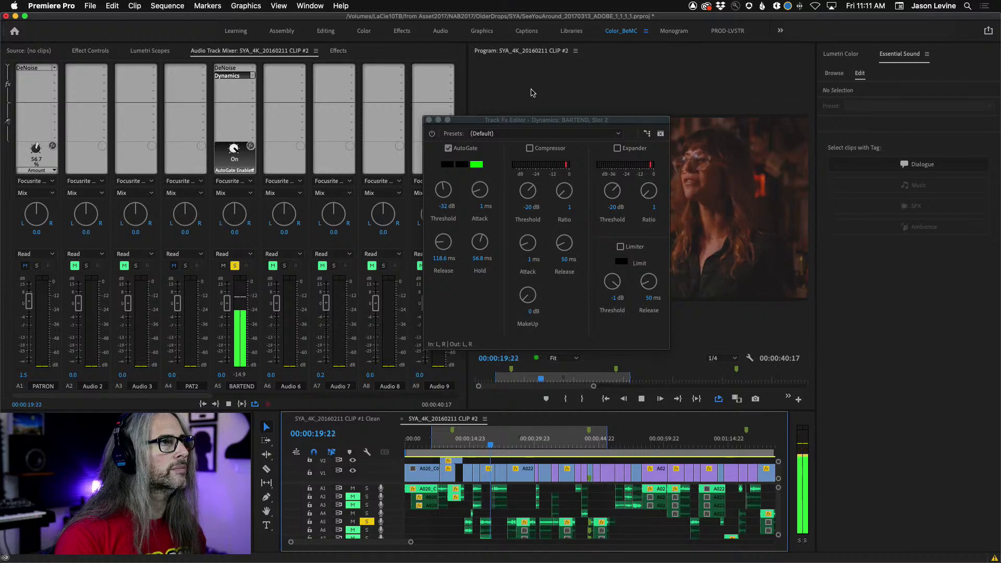
drag(549, 123, 444, 92)
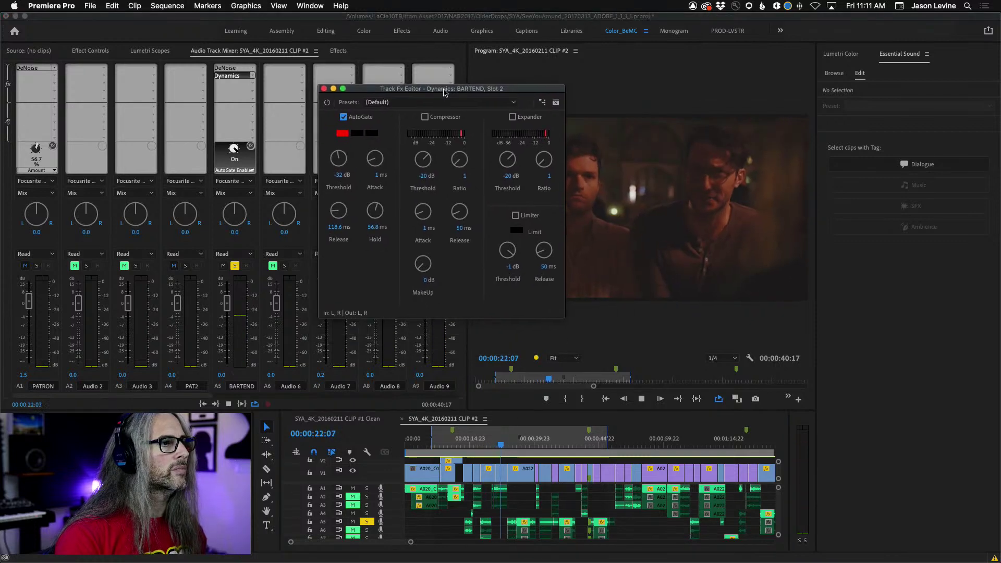
Switch AutoGate off on the BARTEND track and play the bartender's lines through to about 00:00:39 without gating
key(space)
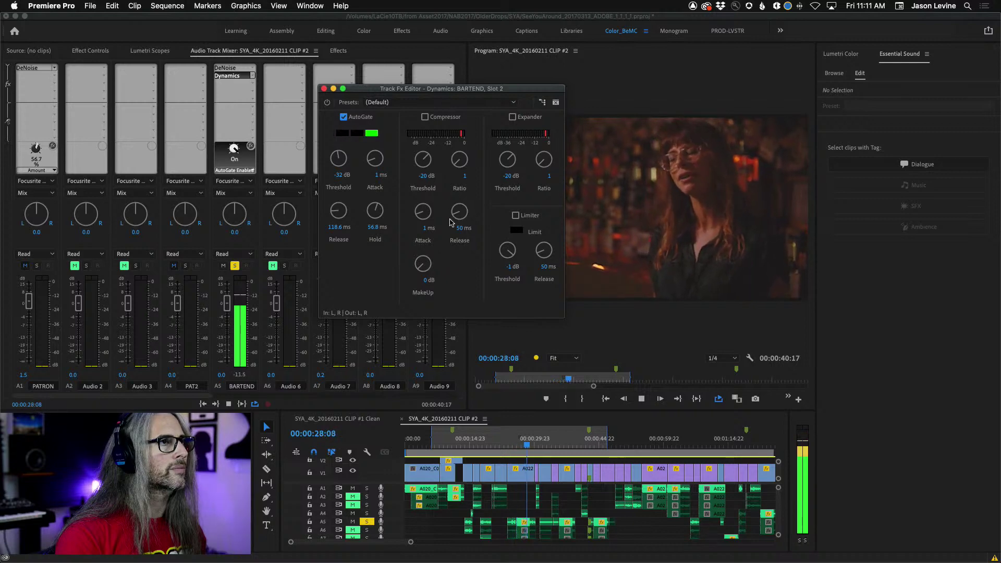
key(space)
drag(531, 441, 505, 441)
click(343, 117)
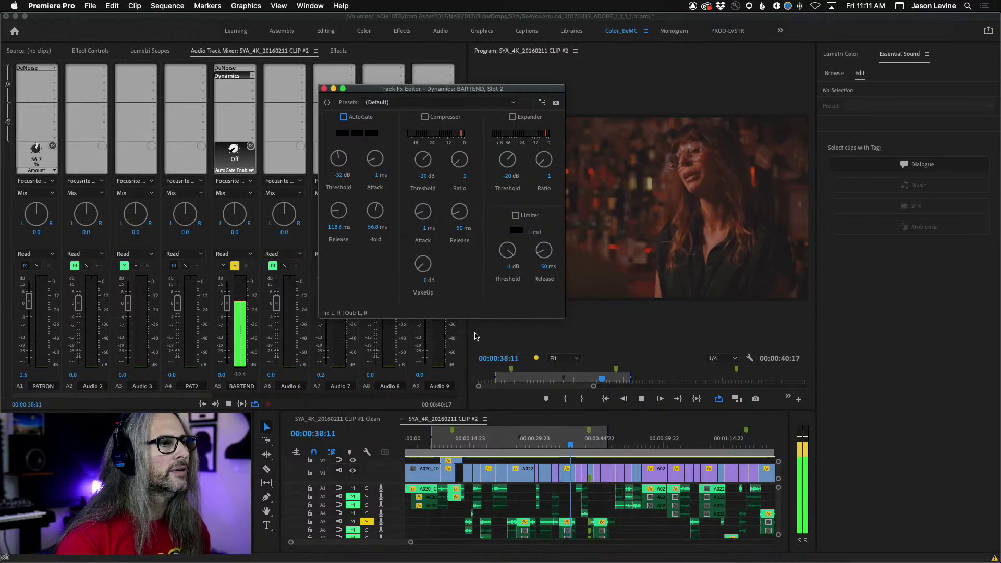
key(space)
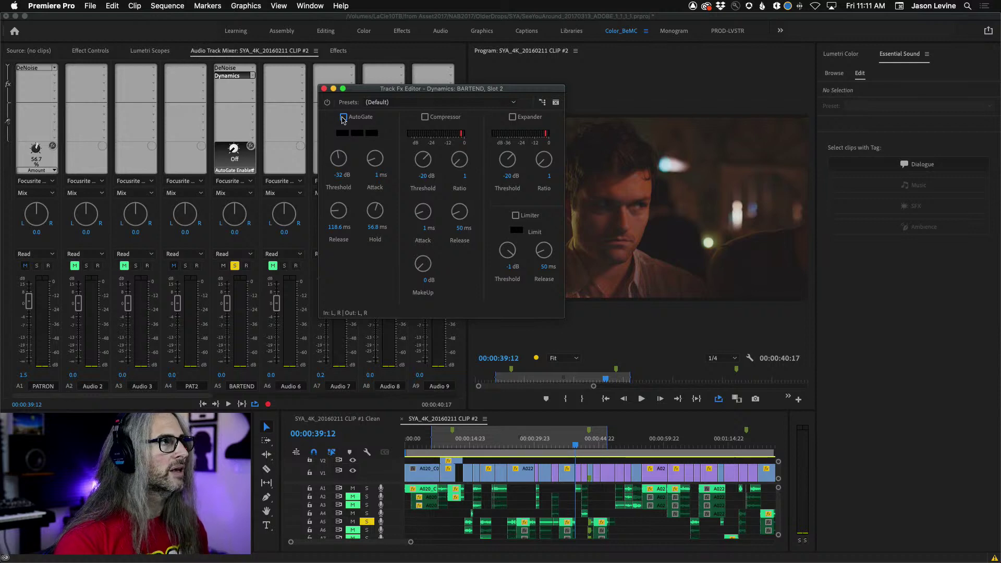
Enable AutoGate again and replay the bartender's line around 00:00:38 with gating
drag(574, 441, 554, 442)
key(space)
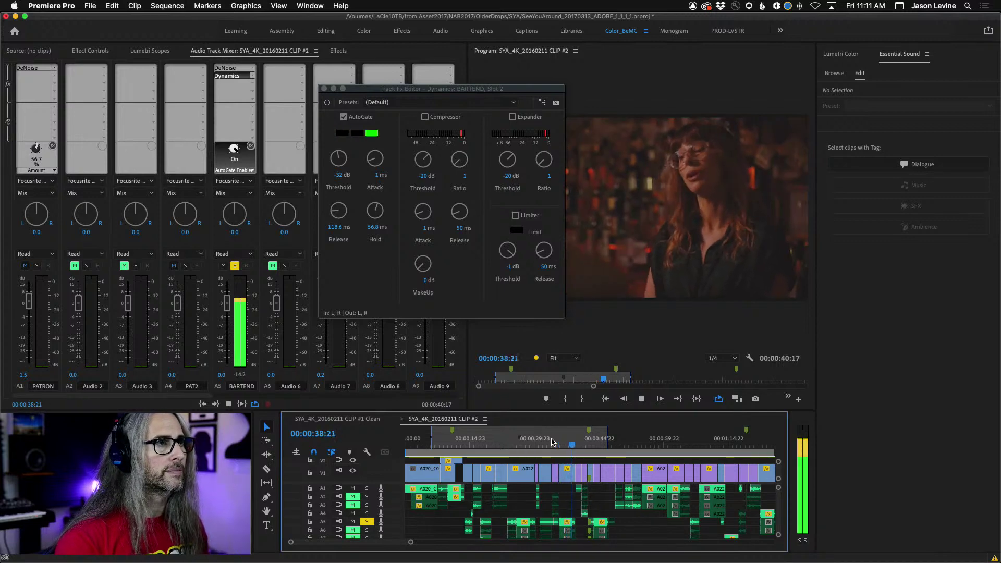
key(space)
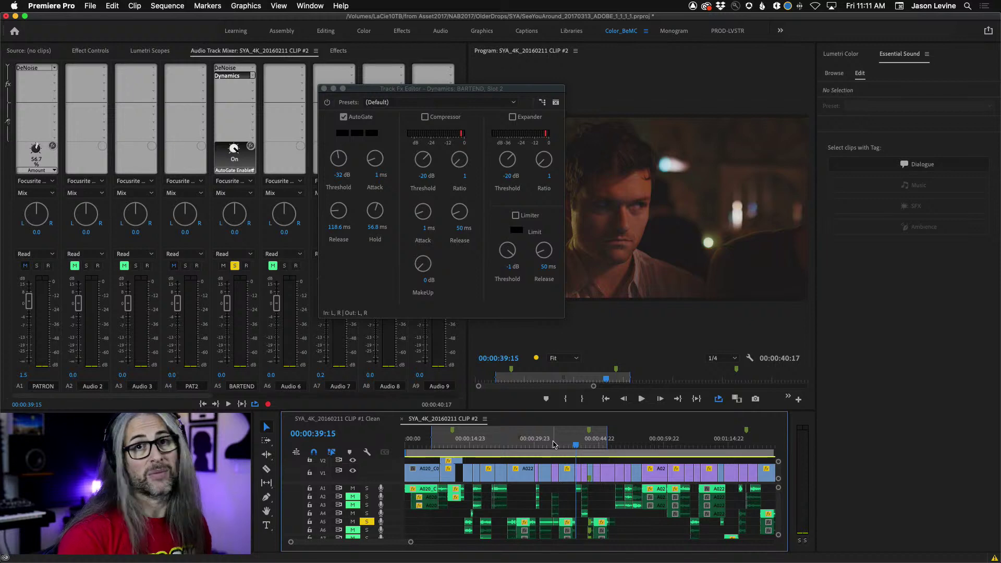
key(j)
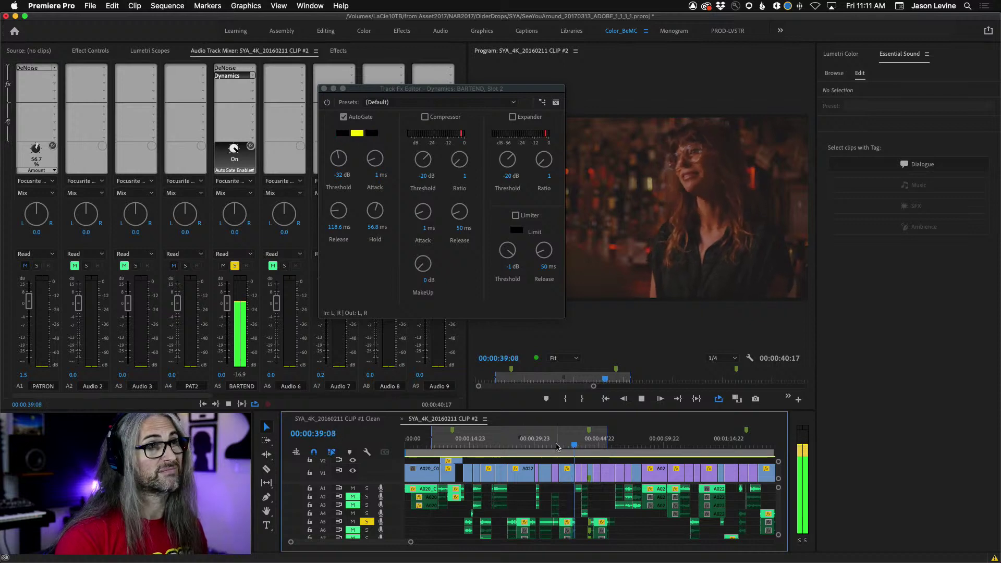
key(space)
Disable AutoGate and replay the same line from around 00:00:37 to compare it ungated
click(342, 116)
key(j)
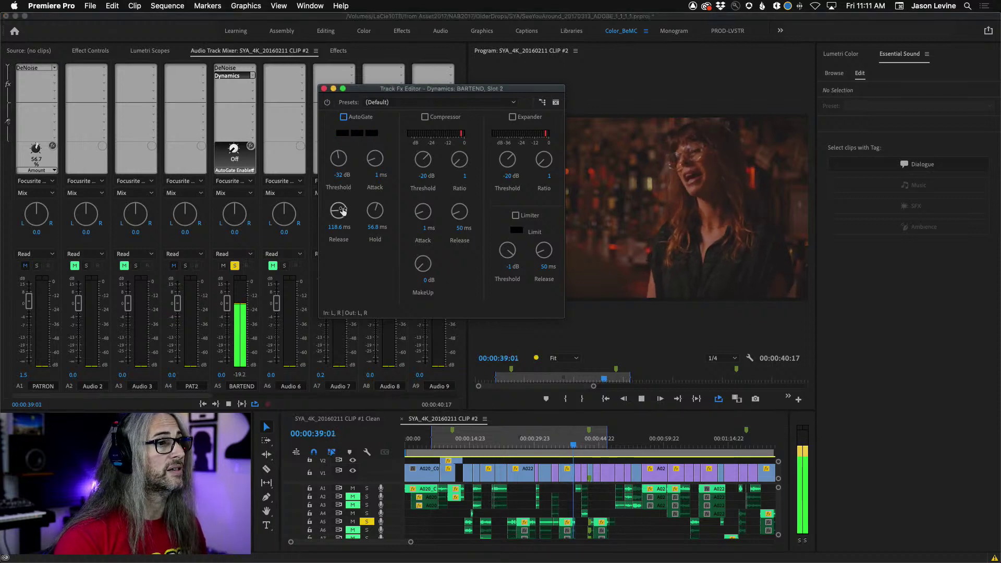
key(space)
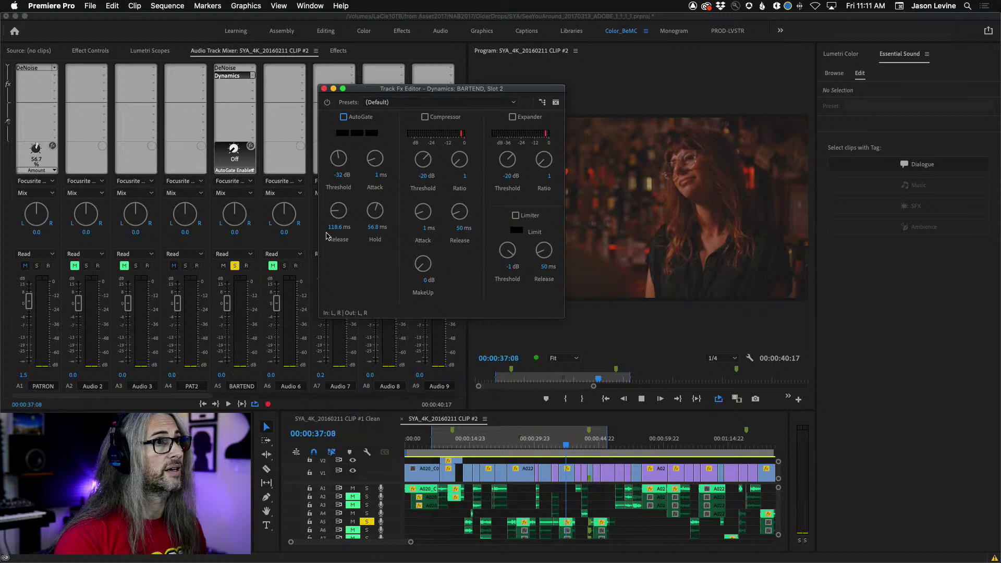
key(space)
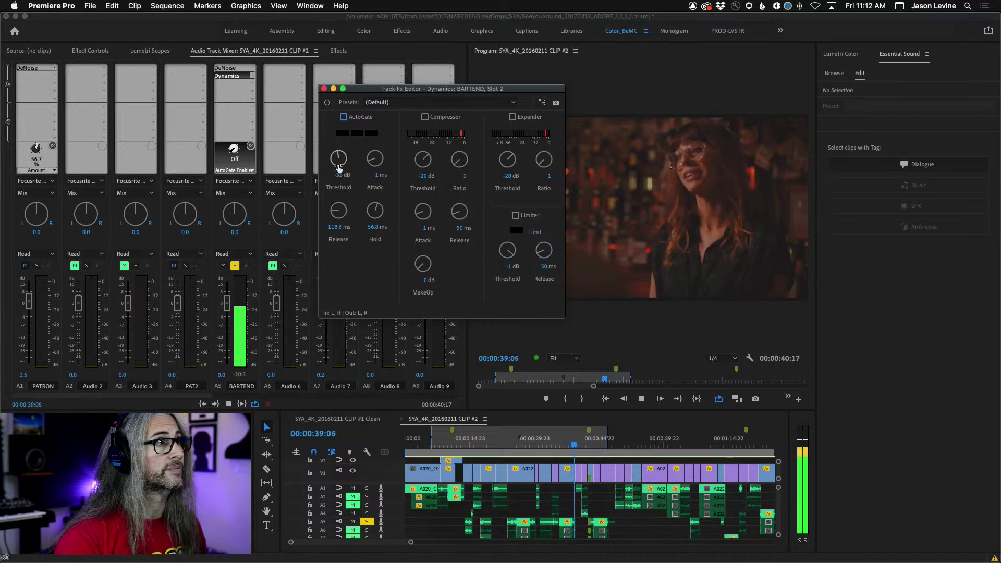
key(space)
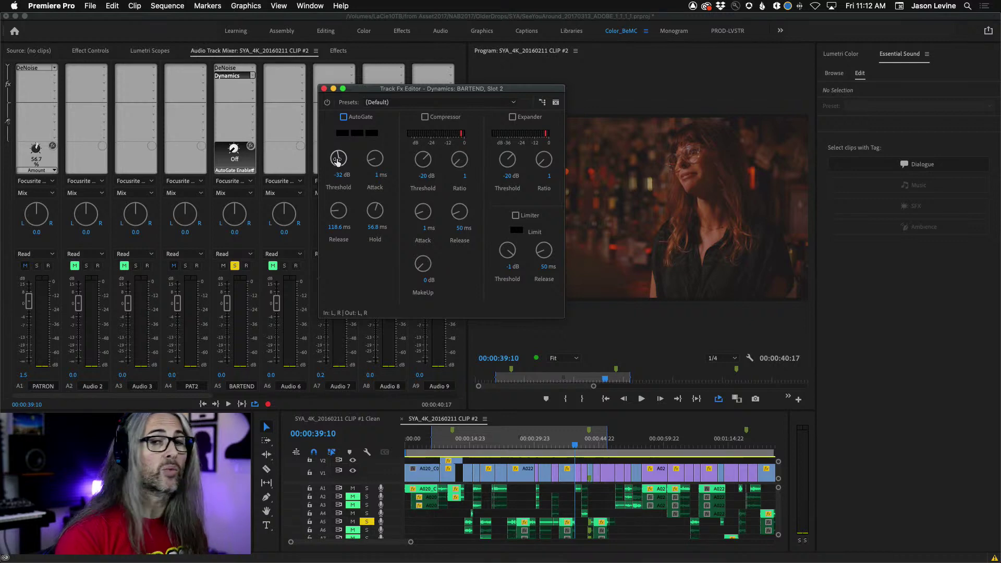
Raise the AutoGate threshold to about -29.2 dB, switch AutoGate on, and repeatedly play the line around 00:00:38
drag(338, 162, 339, 159)
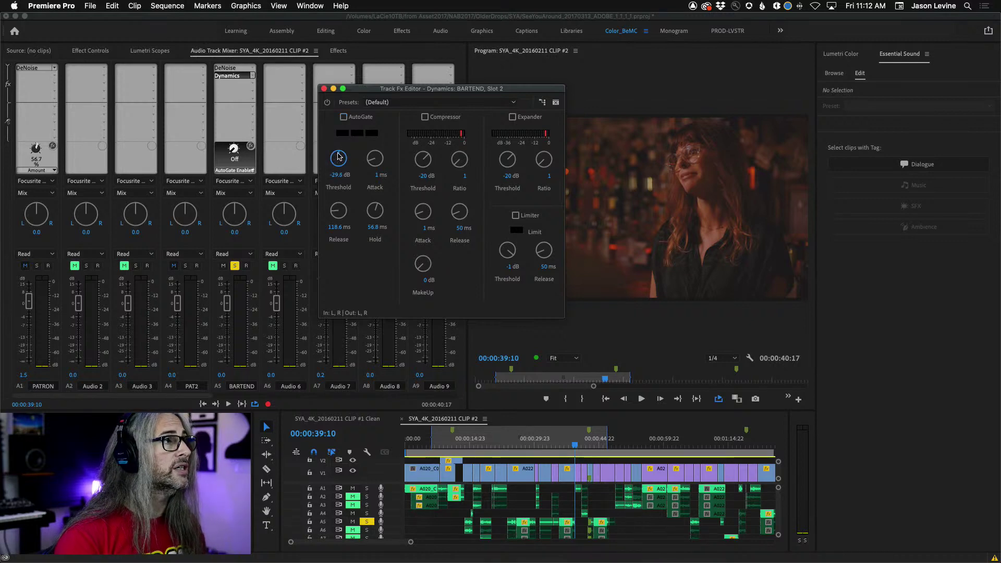
key(j)
click(344, 117)
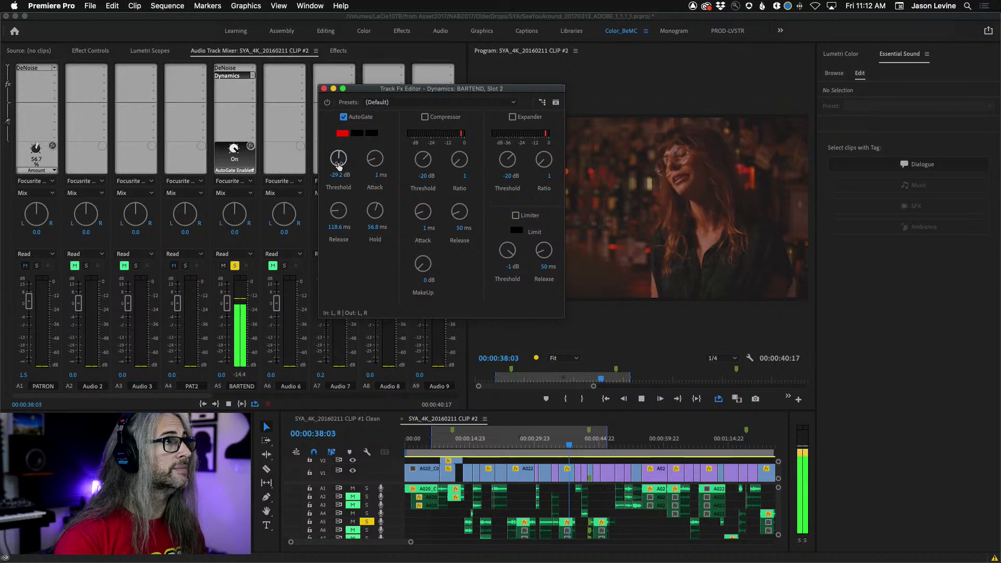
key(k)
key(l)
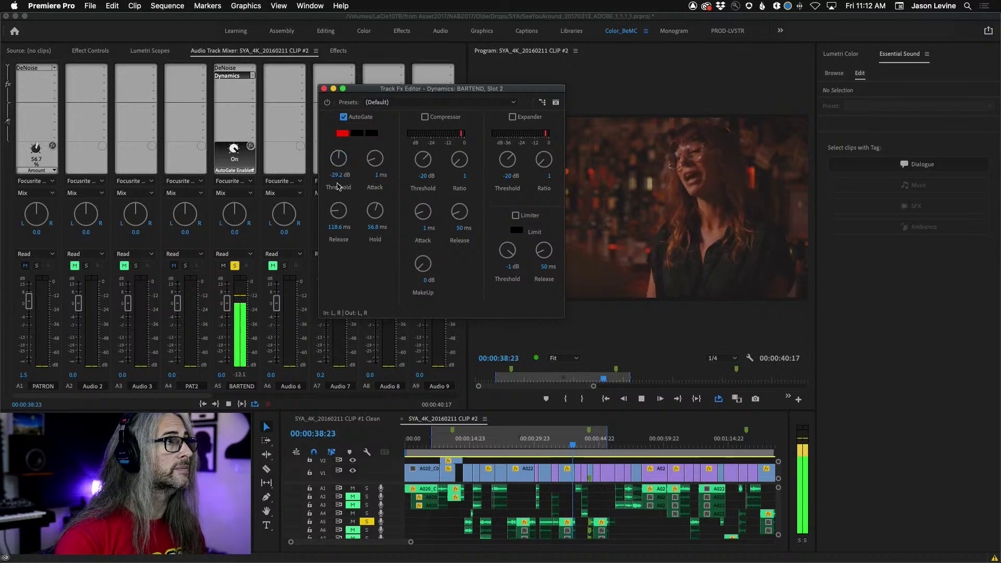
key(j)
key(k)
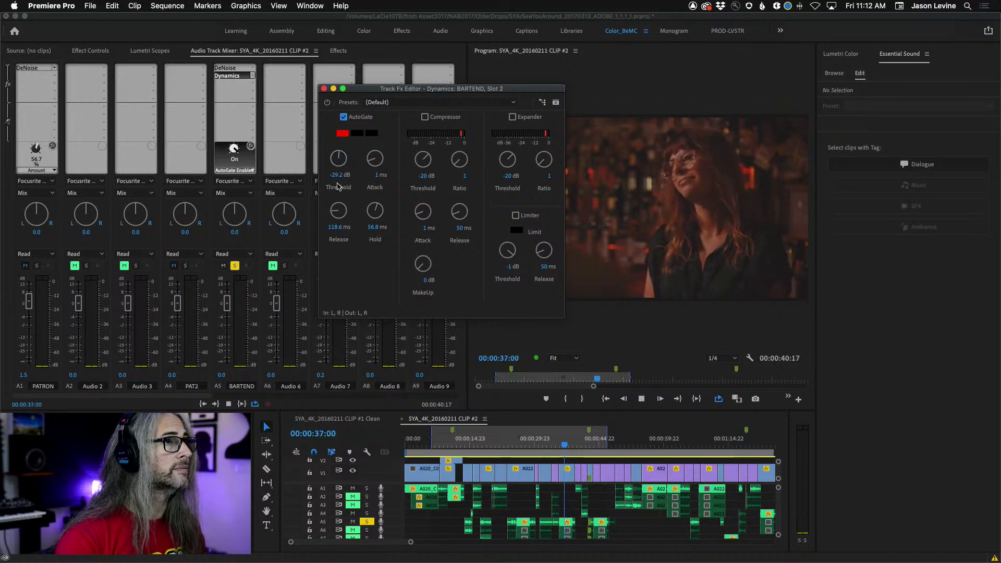
key(k)
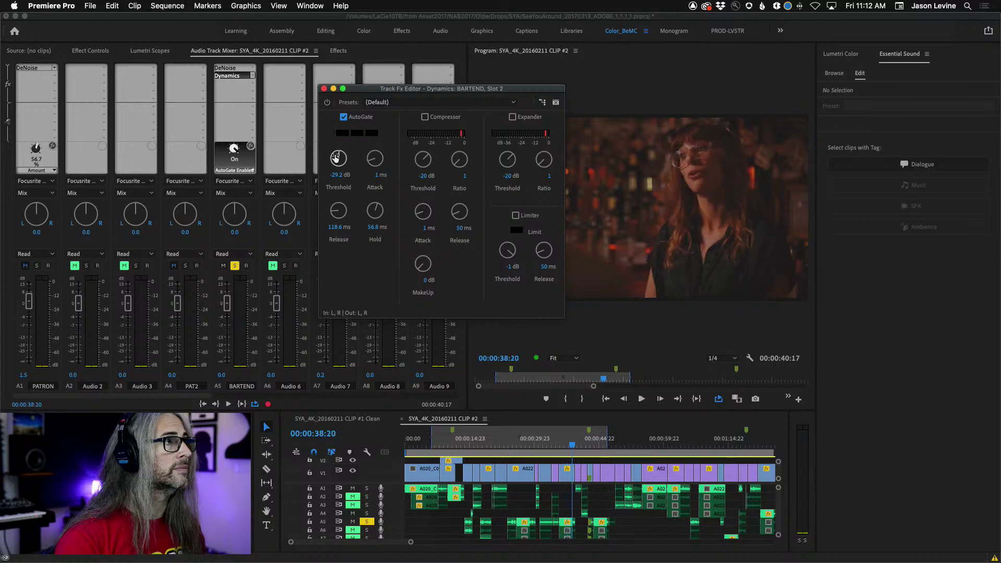
Try AutoGate thresholds of about -22.3, -40.9 and -9.7 dB while playing the line to hear the differences
key(j)
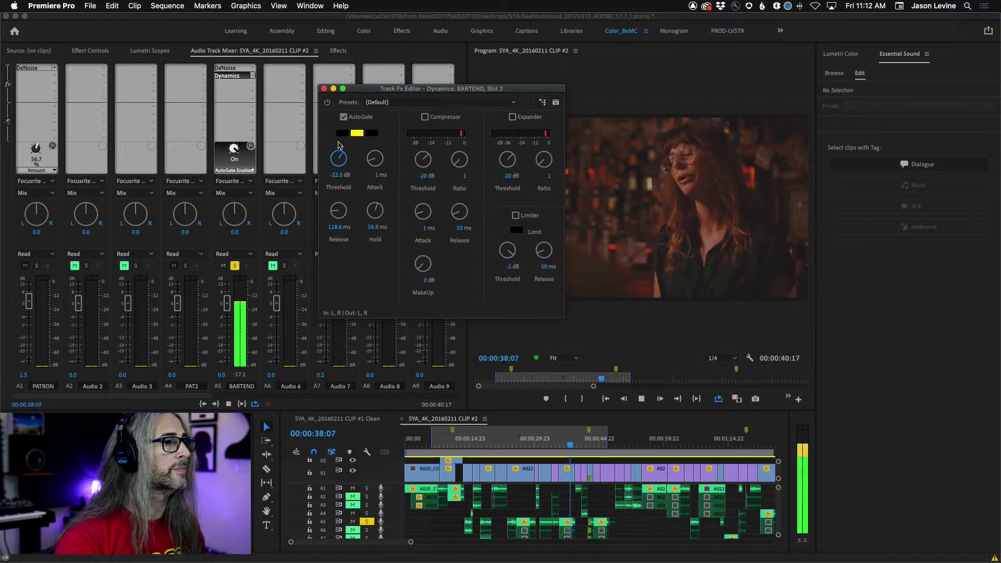
key(l)
drag(320, 170, 336, 204)
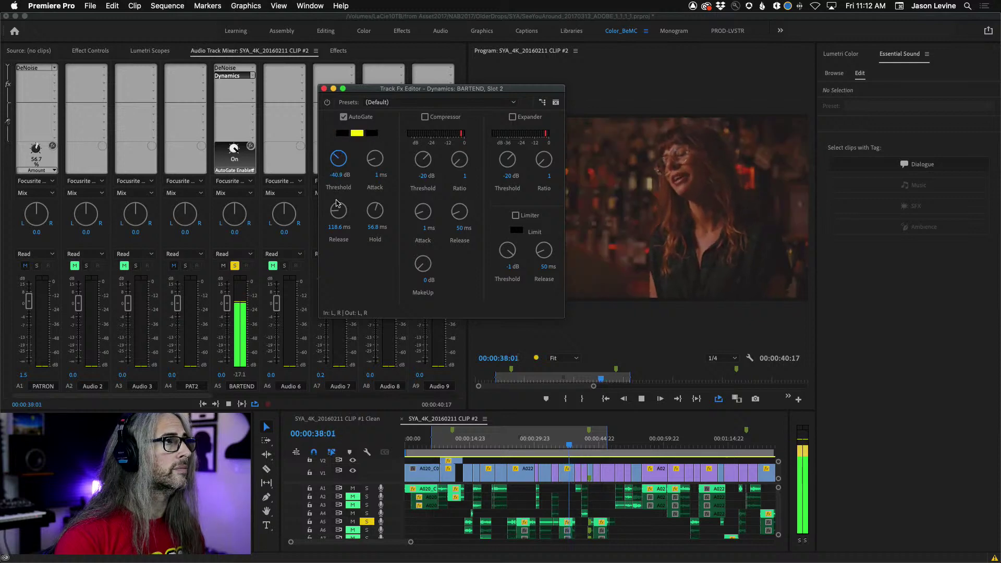
key(space)
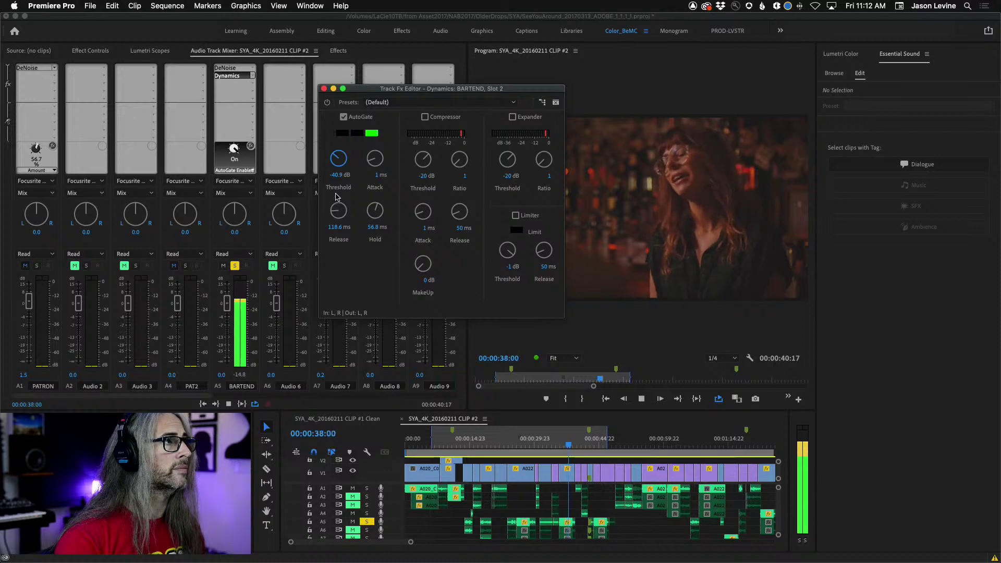
drag(338, 158, 354, 108)
key(space)
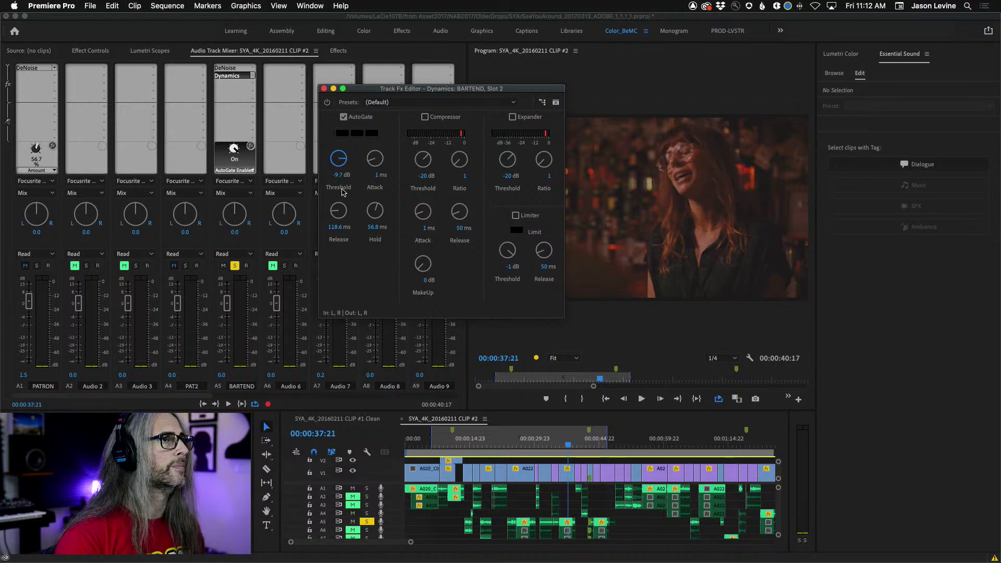
Lower the AutoGate threshold to about -47.4 dB while replaying the bartender's line from around 00:00:37
drag(343, 177, 350, 242)
key(space)
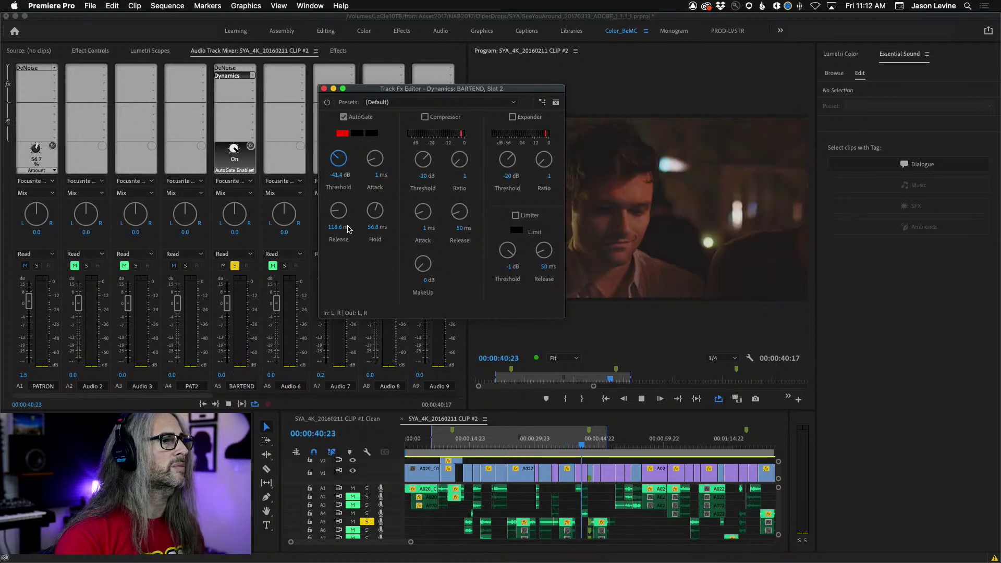
key(space)
key(space)
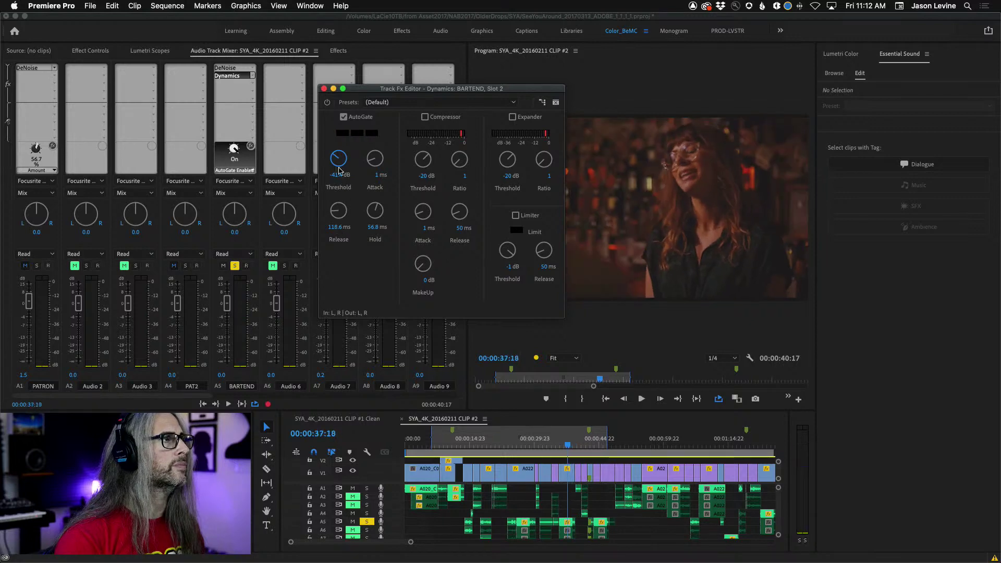
key(space)
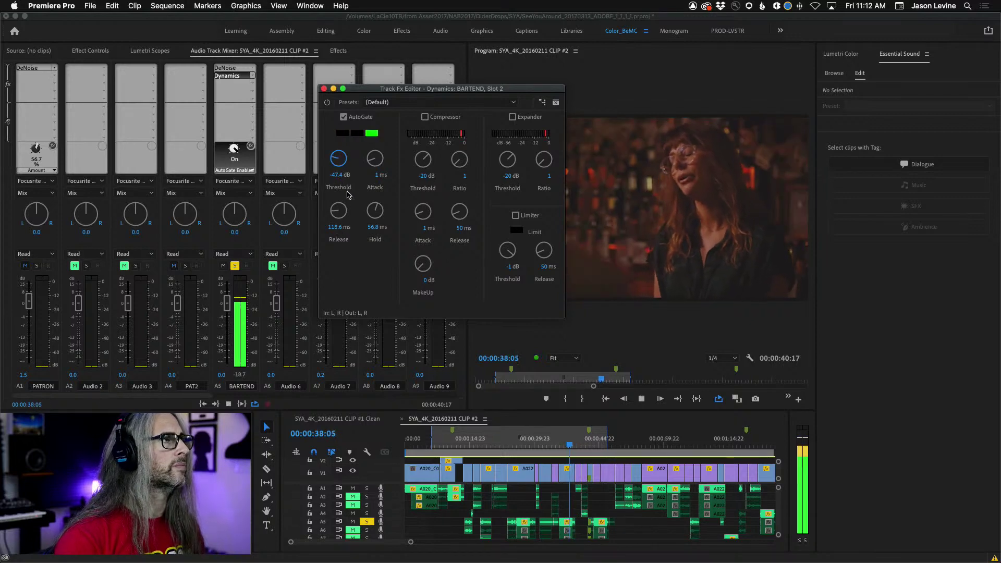
key(space)
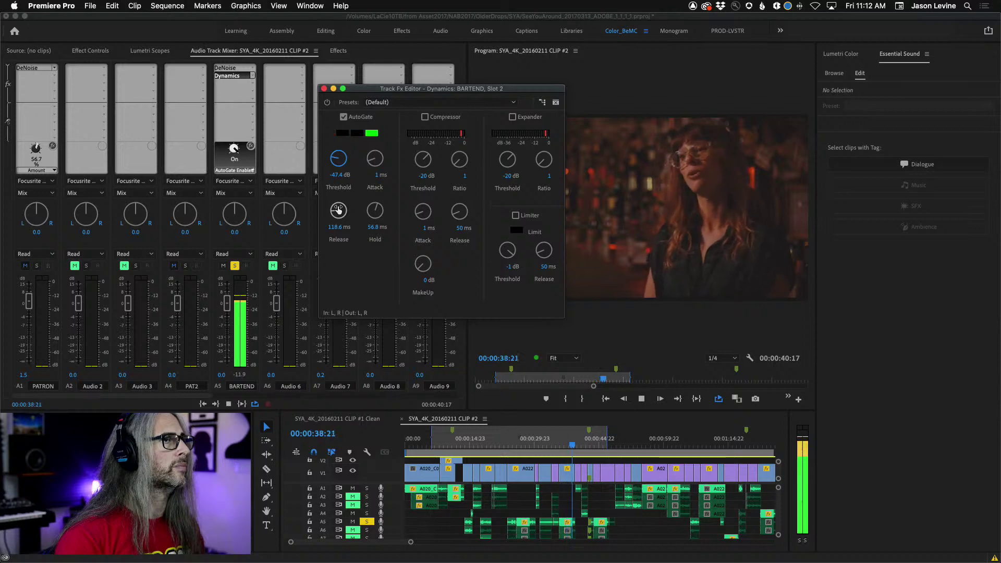
key(j)
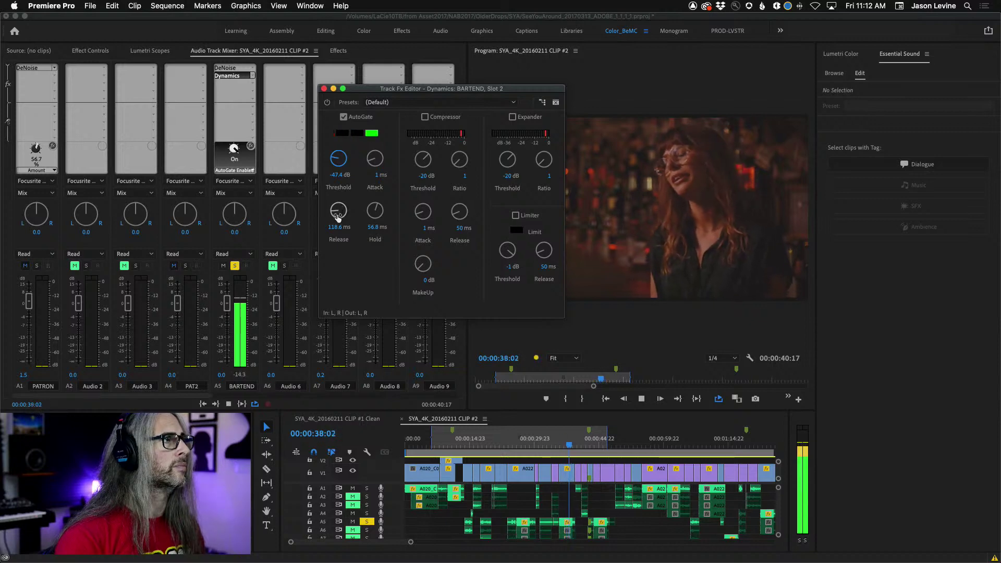
key(l)
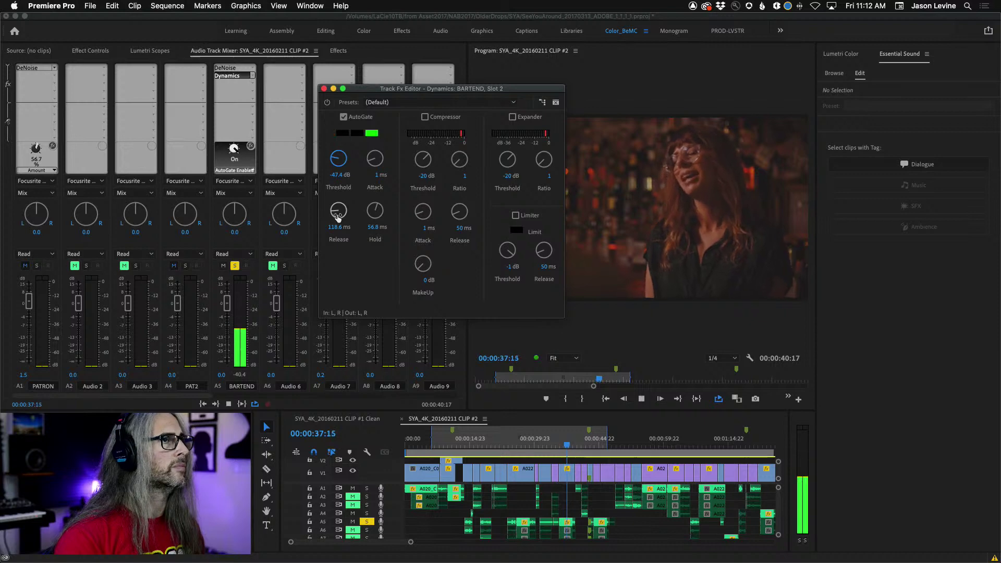
key(k)
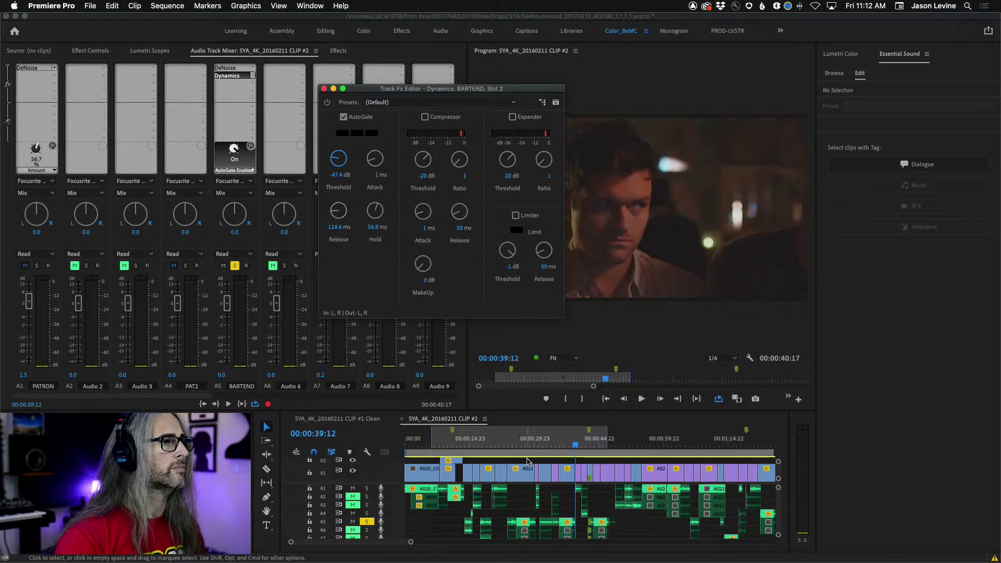
Check the -47.4 dB gate threshold by playing the bartender's lines around 00:00:29 and 00:00:38
drag(542, 450, 504, 442)
key(l)
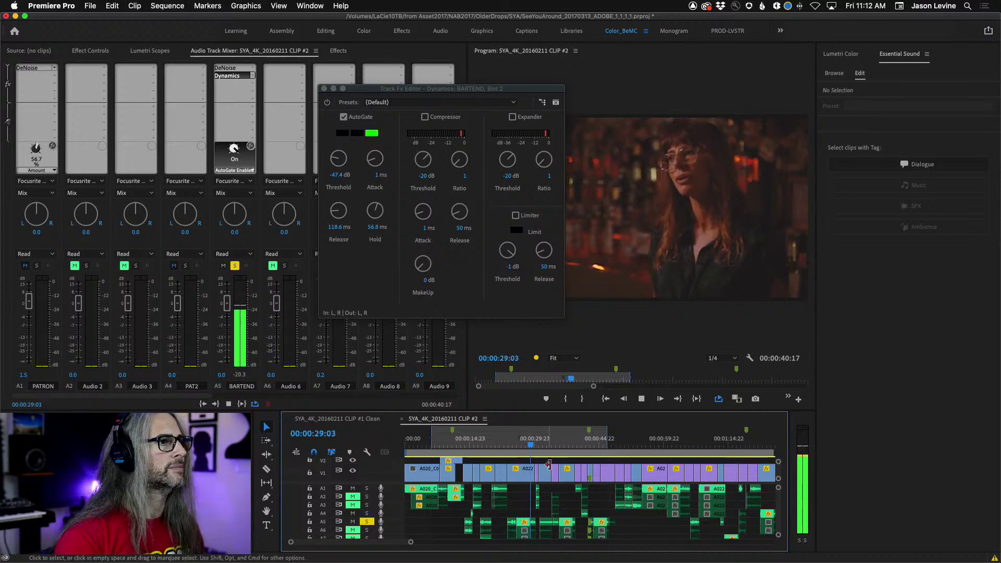
click(567, 446)
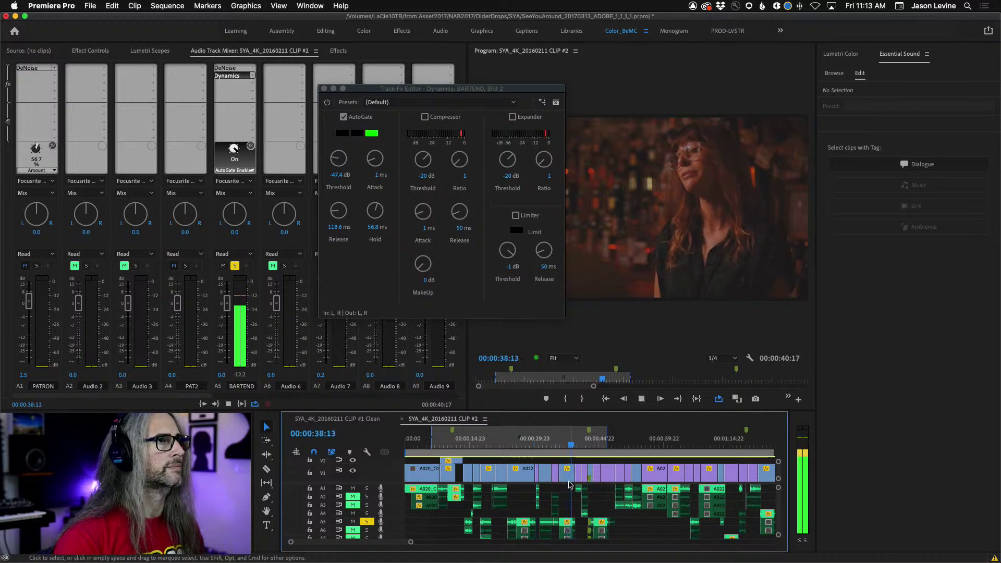
key(space)
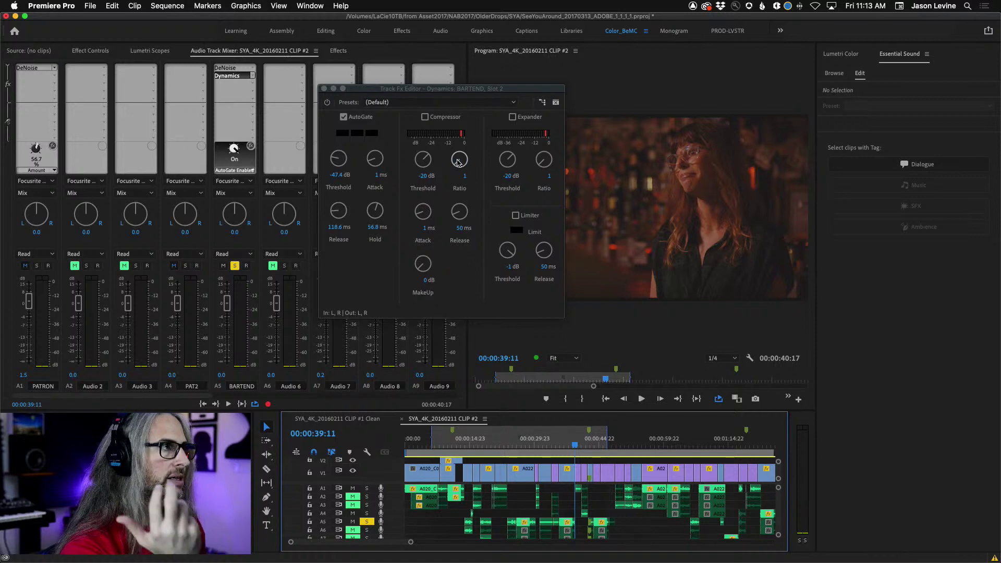
Enable the Compressor on the BARTEND track with a ratio of 3, a 9 ms attack and about a 100.2 ms release
drag(458, 163, 455, 158)
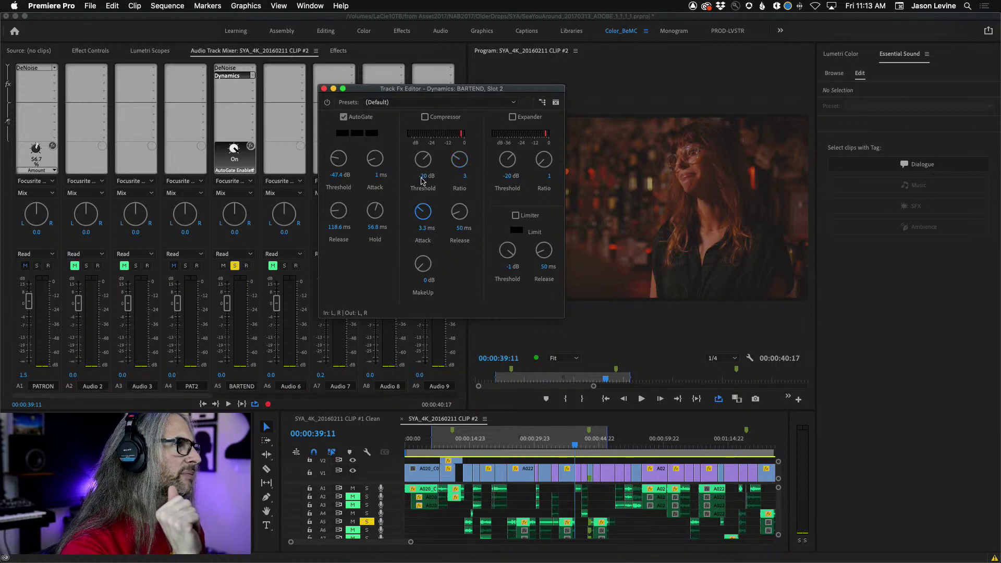
drag(423, 181, 423, 183)
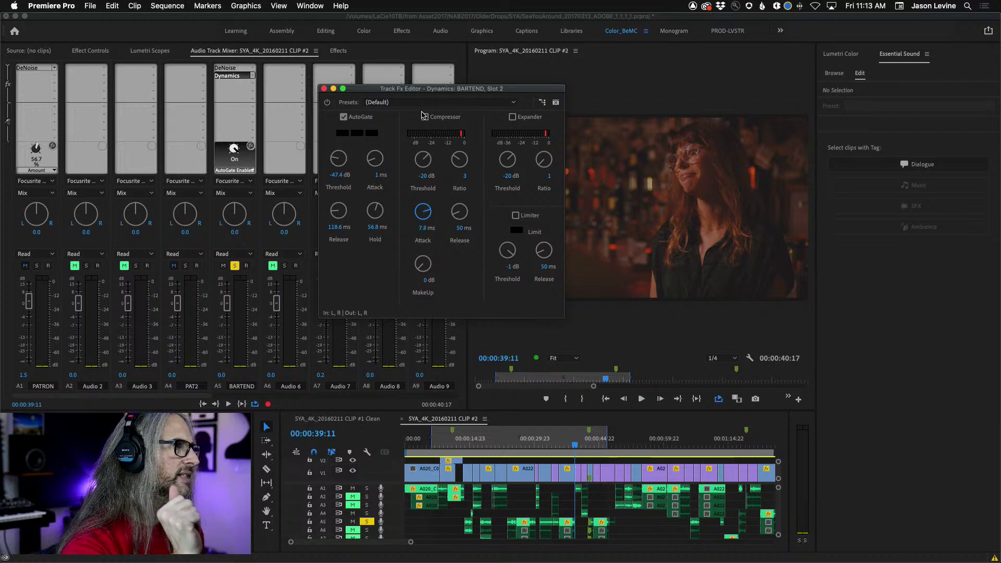
drag(425, 97, 425, 101)
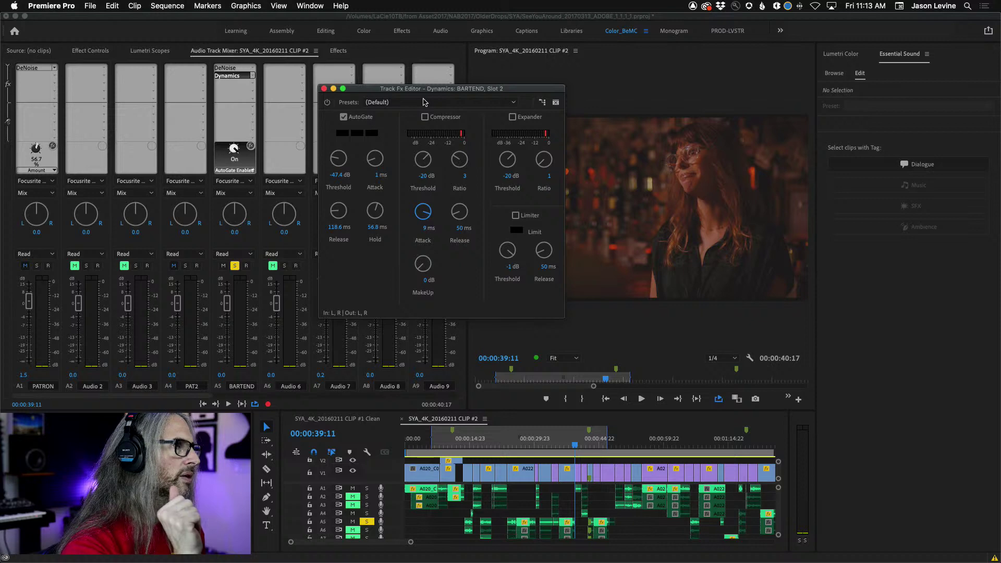
drag(453, 202, 453, 205)
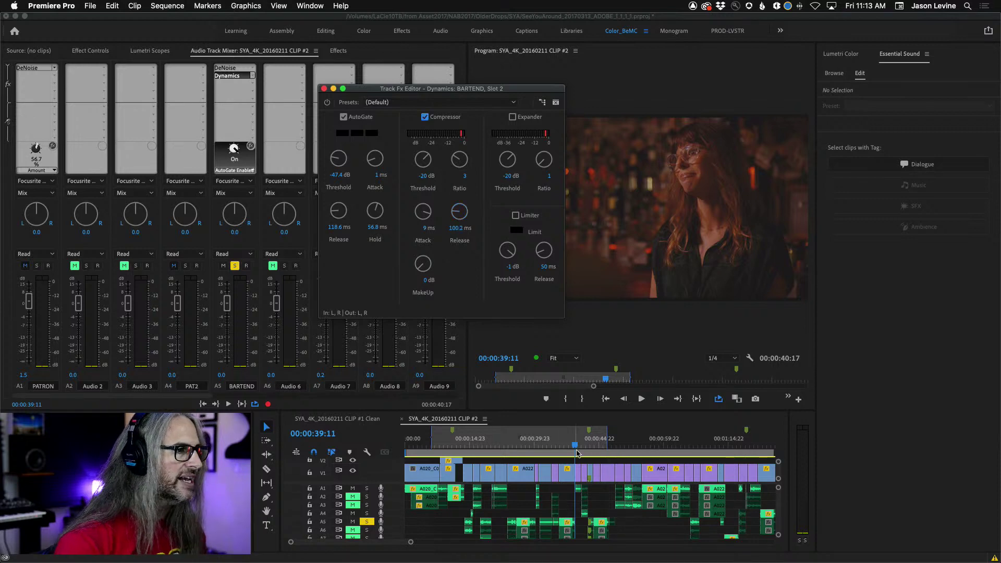
Play the BARTEND track around 00:00:24 to hear the compressed dialogue
drag(576, 445, 503, 441)
key(space)
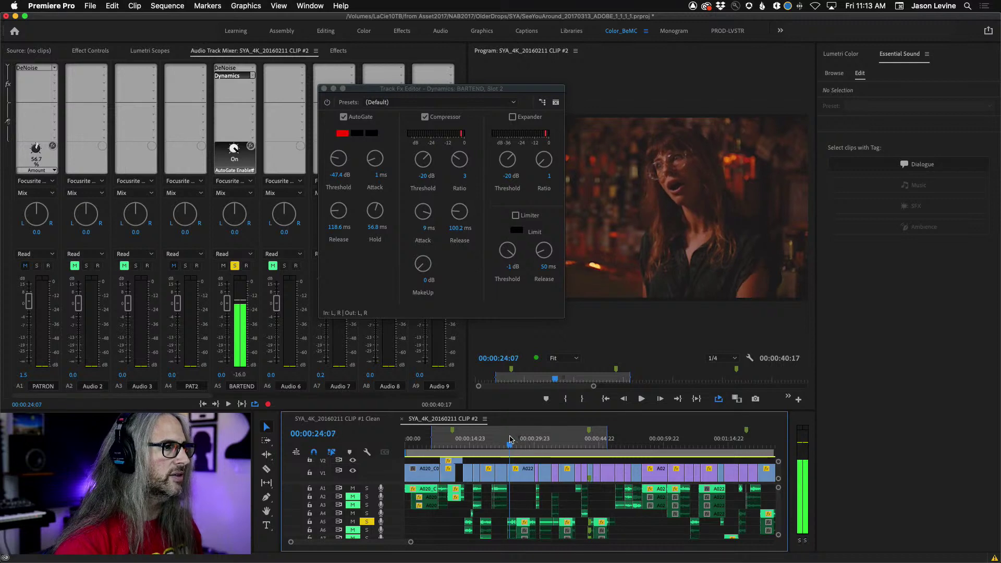
key(space)
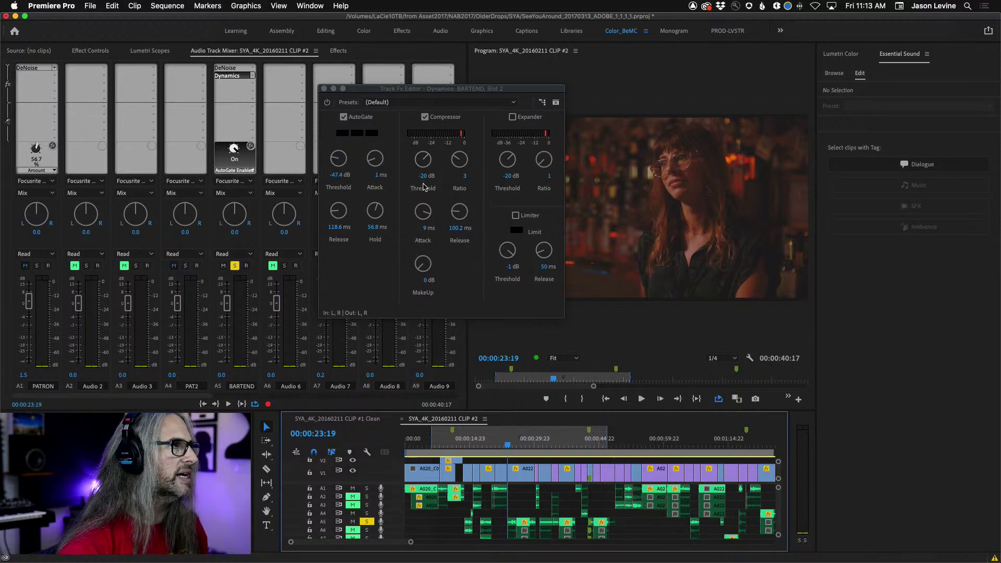
Compare the bartender's lines from around 00:00:24 with the Compressor on and bypassed
key(space)
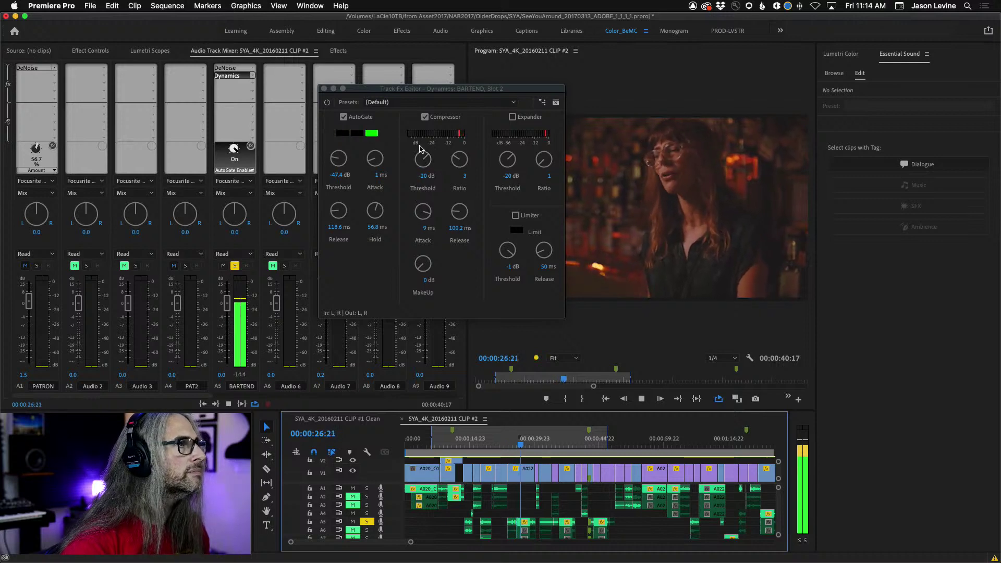
click(423, 117)
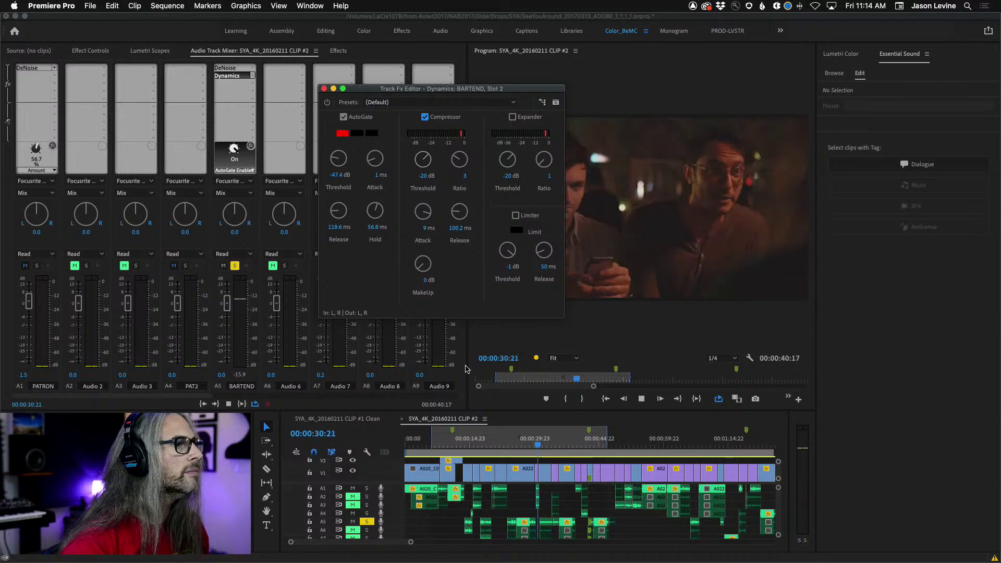
click(525, 432)
drag(541, 447, 510, 447)
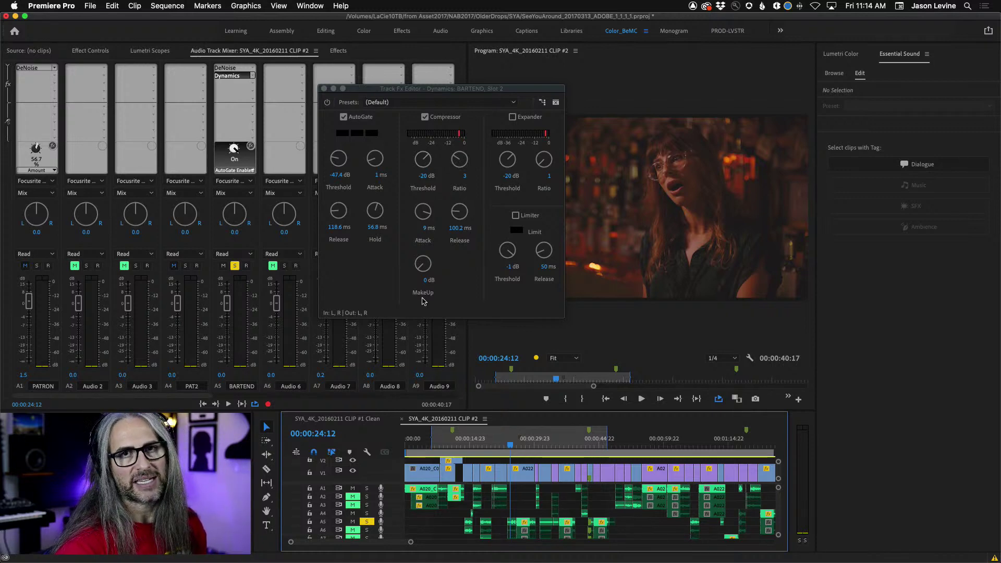
Set the BARTEND Compressor's MakeUp to about 2.4 dB and threshold to about -24.2 dB, comparing the dialogue with it on and bypassed
drag(422, 270, 422, 269)
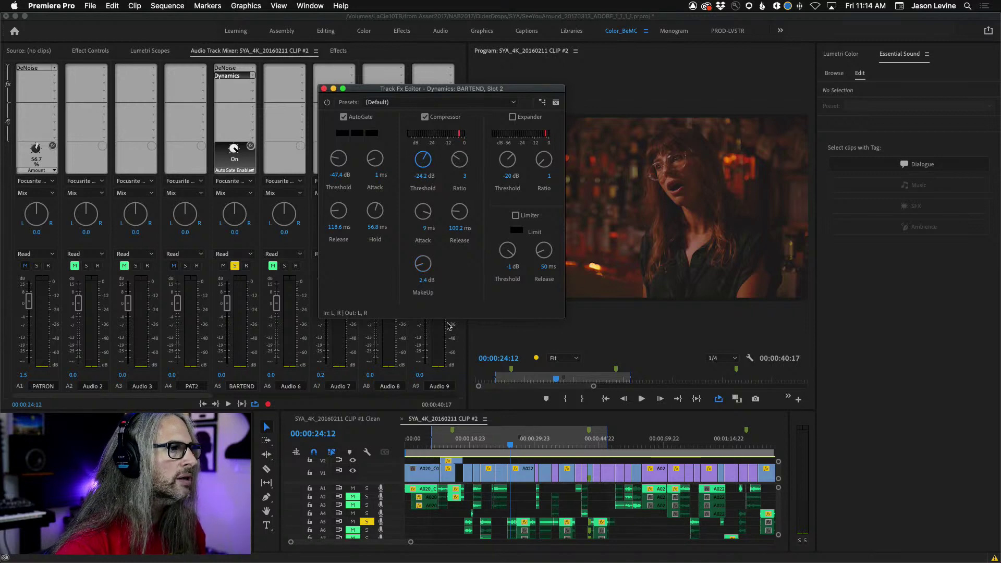
click(506, 443)
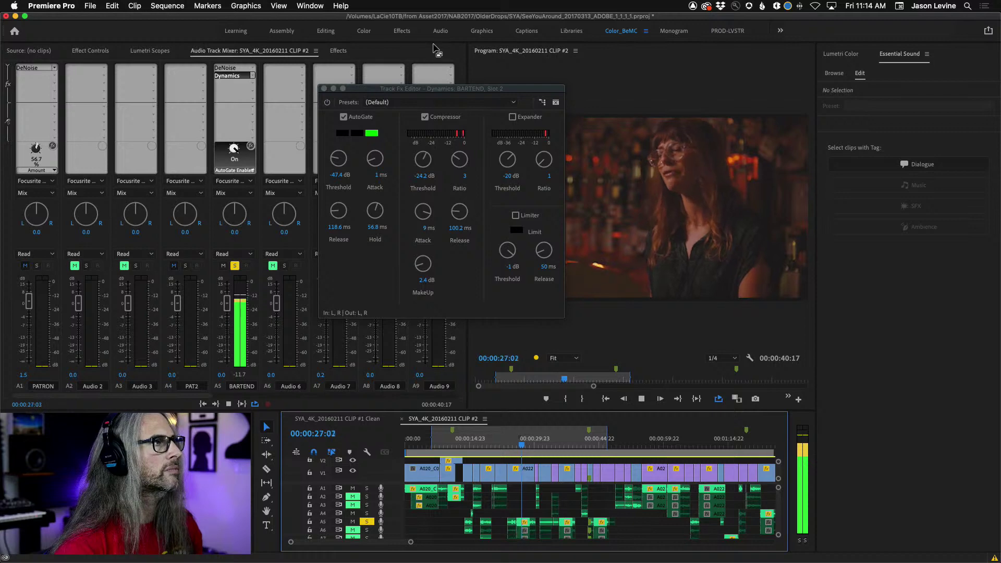
click(423, 117)
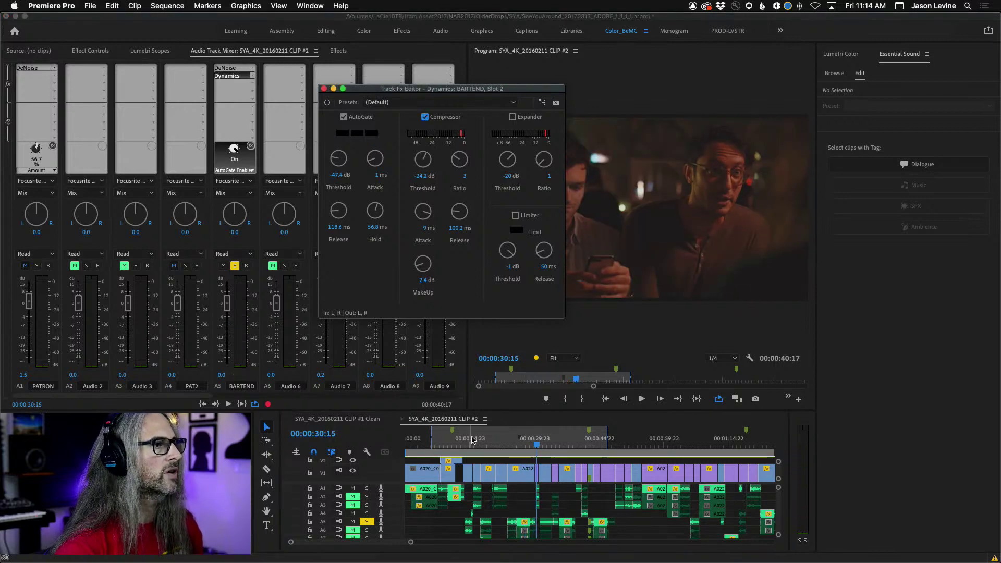
click(482, 447)
click(480, 447)
key(space)
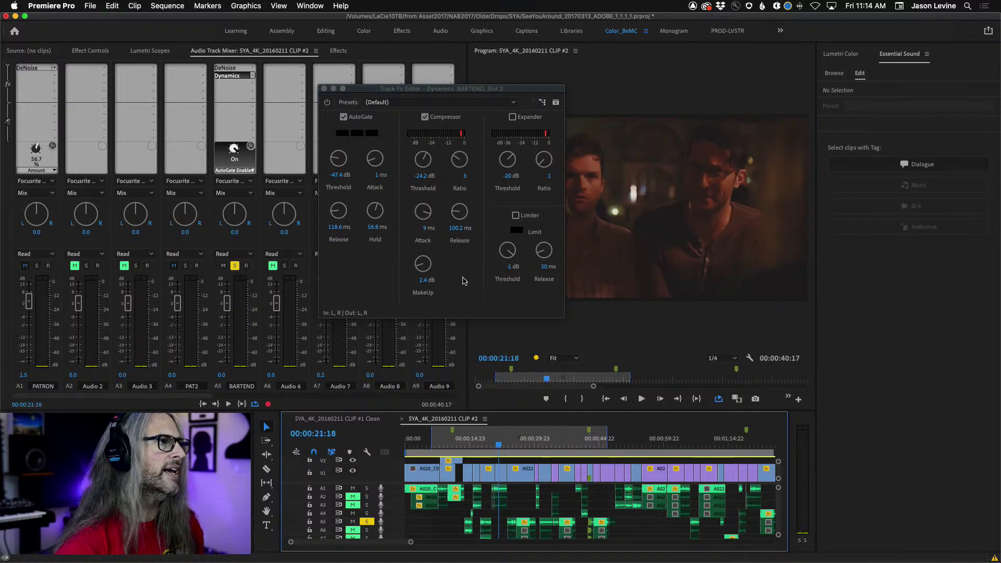
Close the Dynamics editor, solo PATRON alongside BARTEND, and play both tracks from about 00:00:06
click(323, 89)
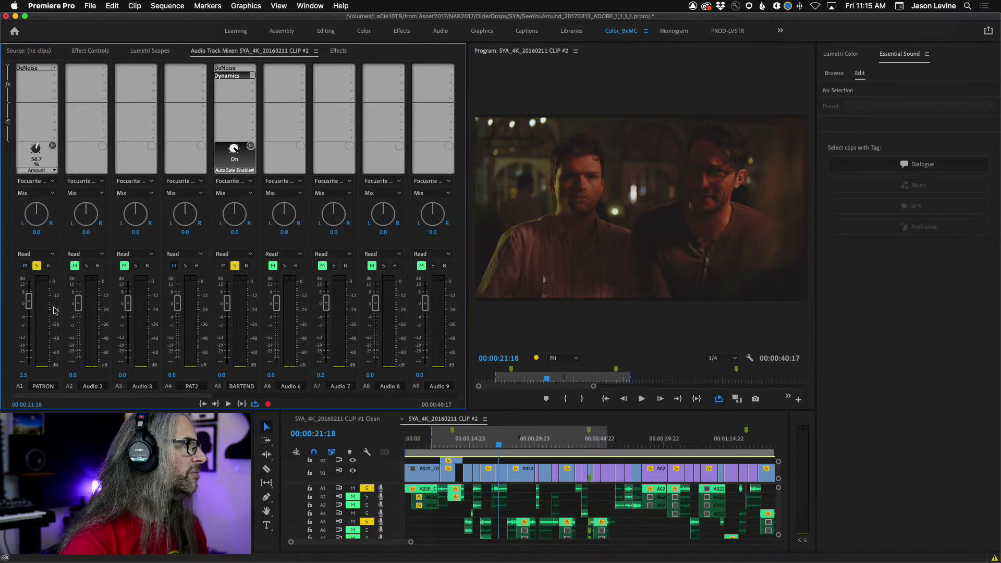
key(space)
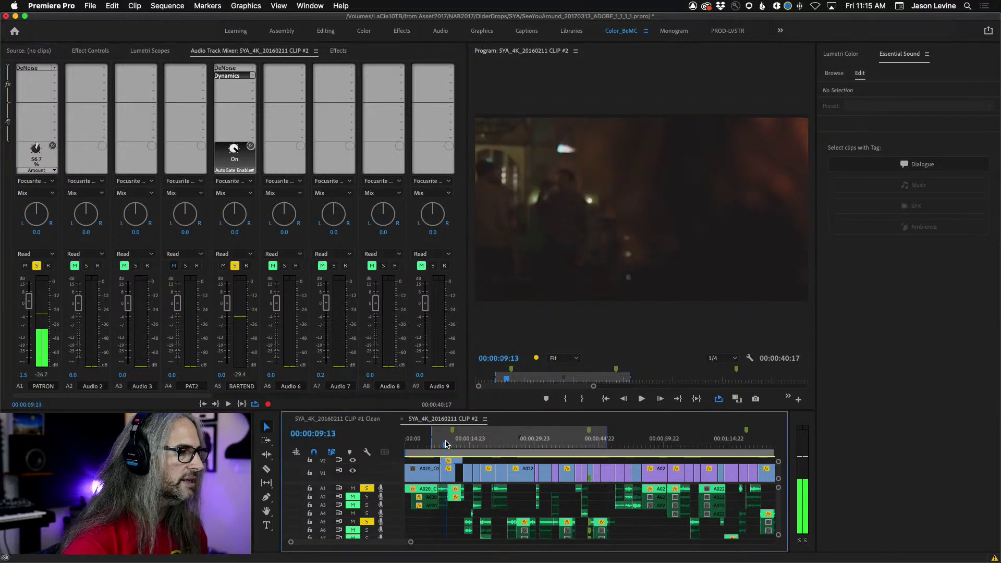
click(435, 442)
drag(435, 442, 432, 439)
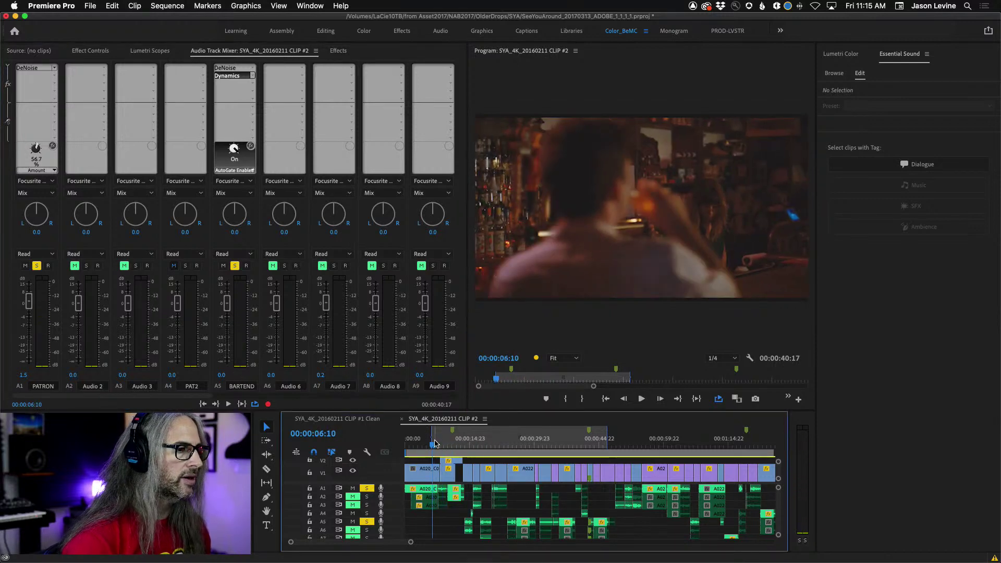
key(space)
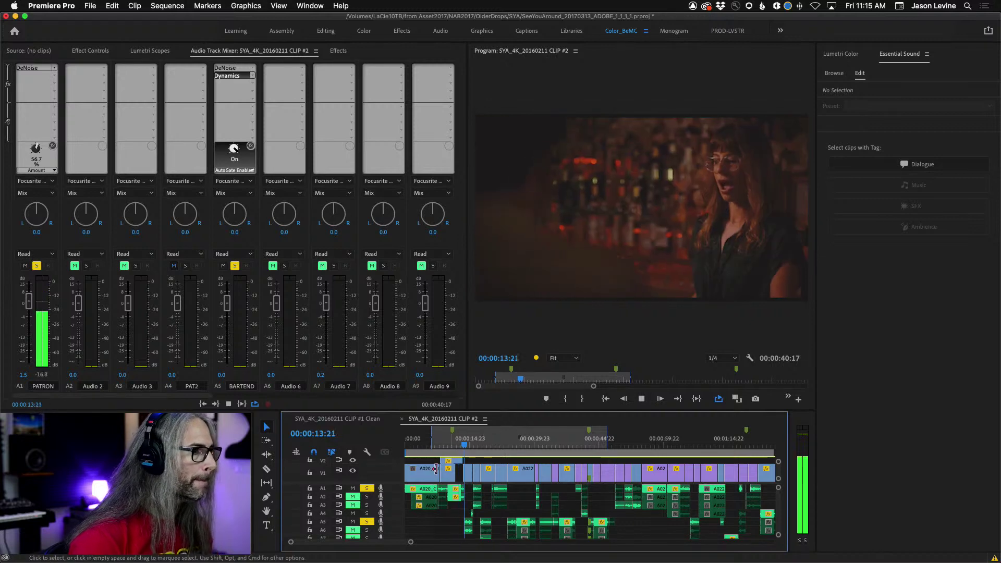
key(space)
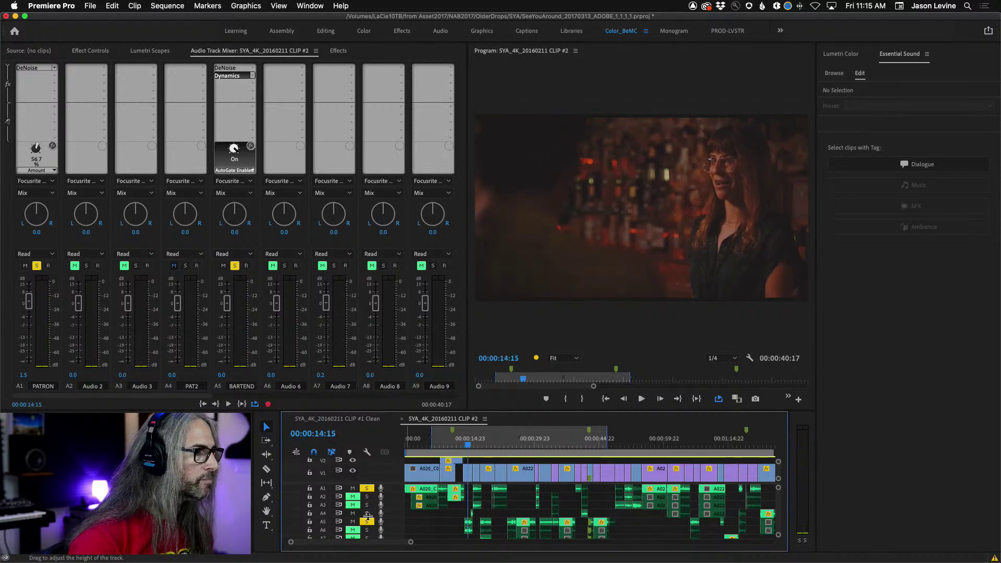
Open the PATRON track's DeNoise editor and play from about 00:00:06 with only PATRON soloed
double_click(36, 69)
drag(211, 114, 418, 93)
click(456, 452)
key(alt+k)
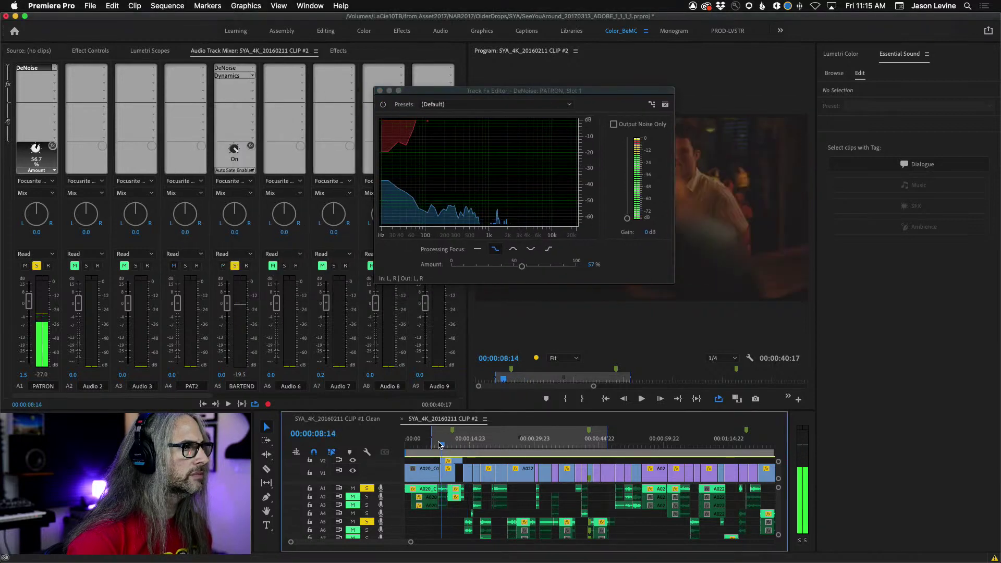
key(space)
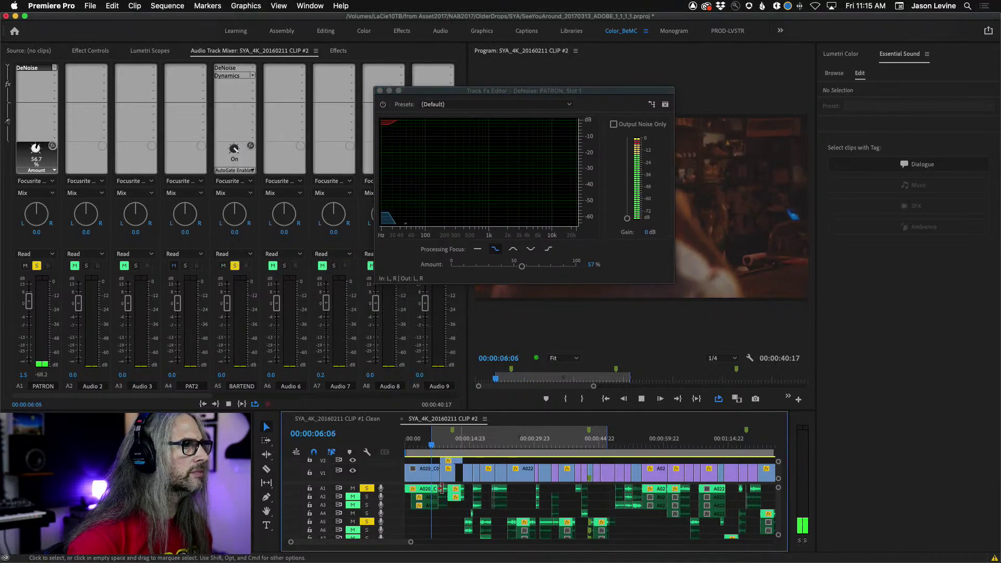
click(366, 522)
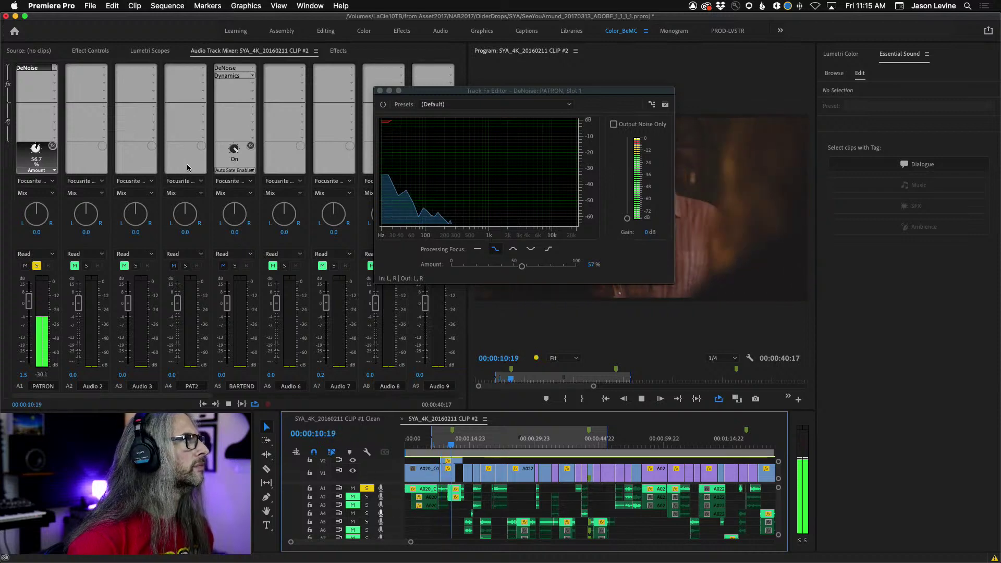
Compare PATRON with DeNoise bypassed and active, raise its amount to 64%, and replay from about 00:00:06
click(382, 105)
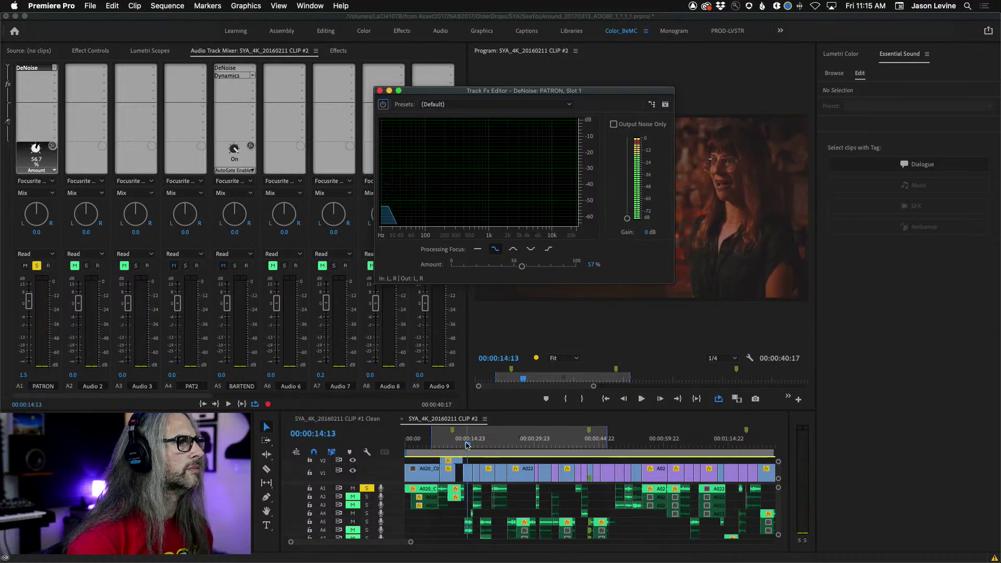
drag(468, 444, 437, 441)
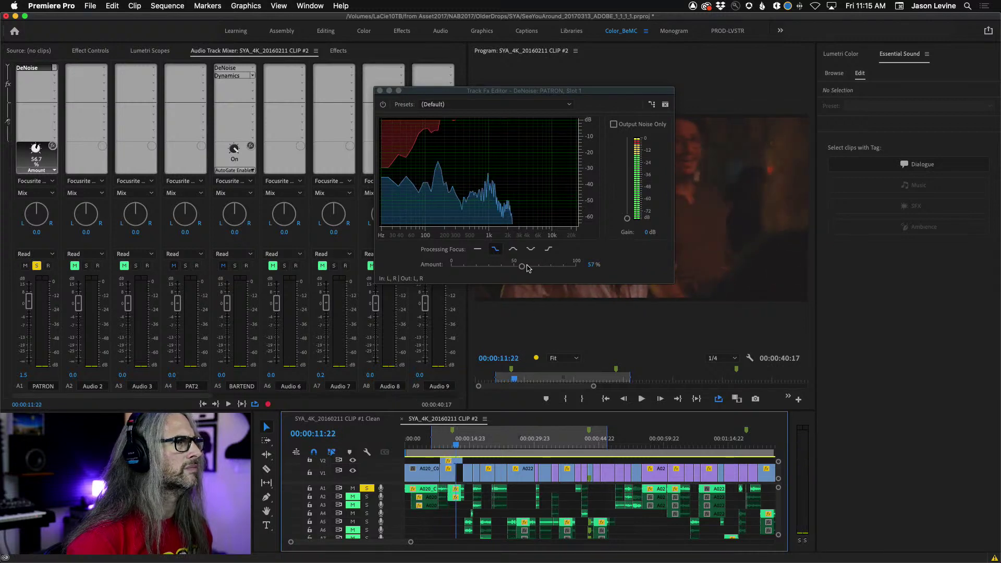
drag(521, 266, 528, 269)
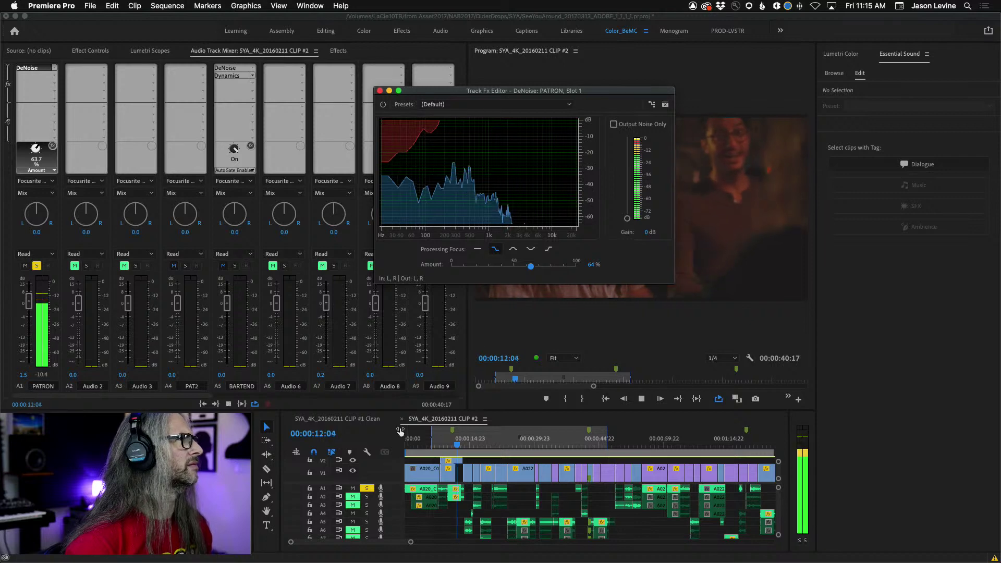
click(439, 444)
key(shift+space)
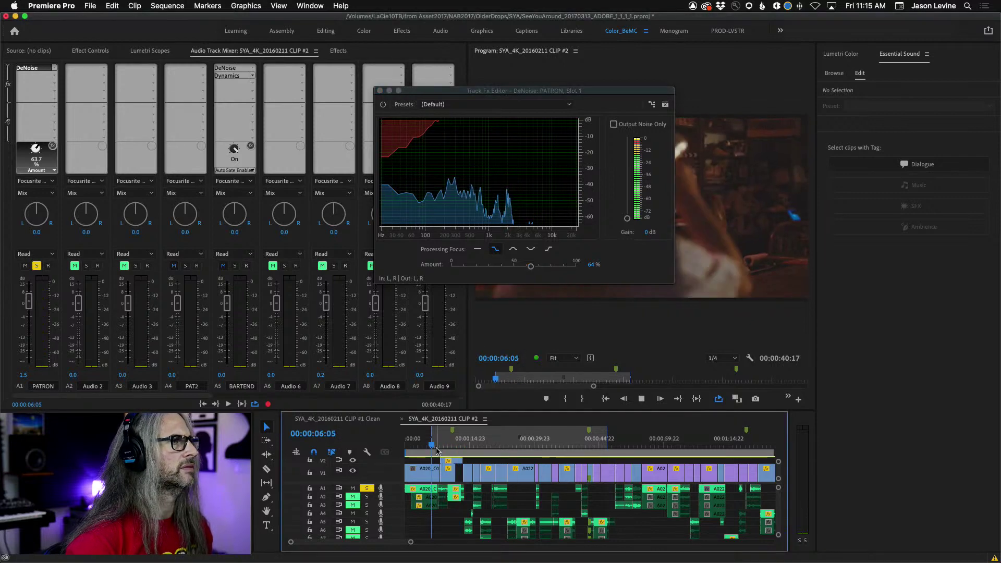
Compare PATRON's dialogue with DeNoise active and bypassed during playback up to about 00:00:24, then close its editor
click(380, 91)
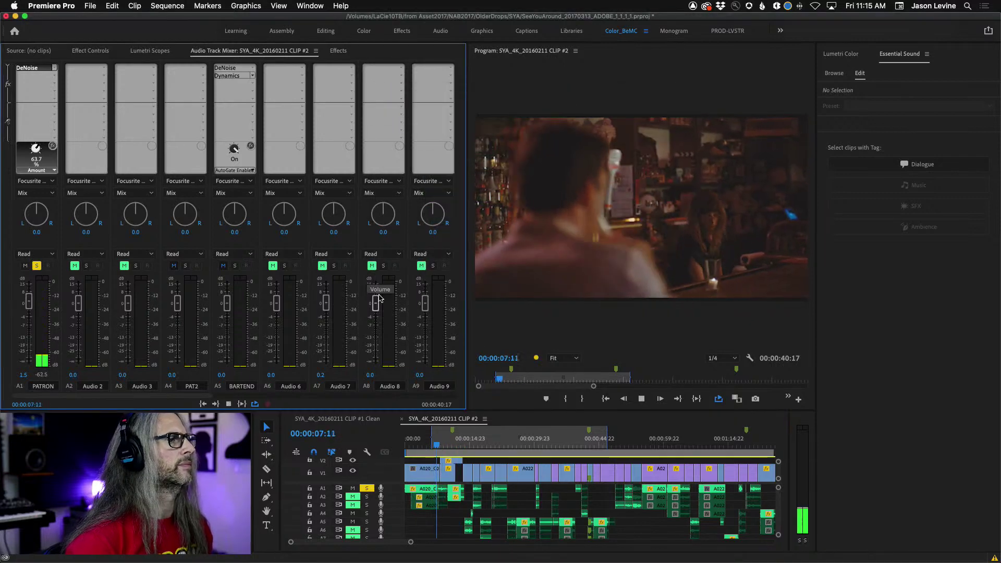
double_click(28, 67)
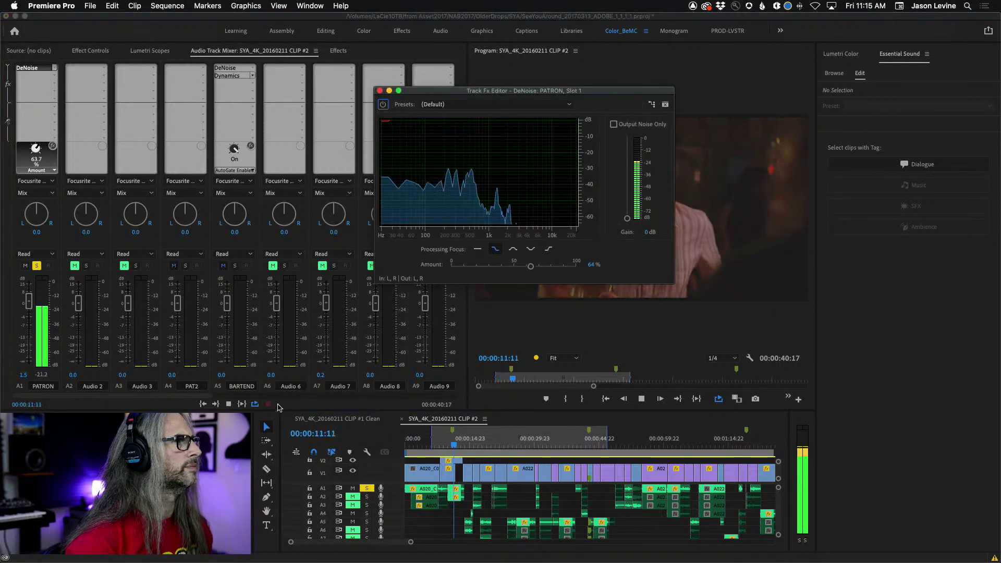
click(341, 398)
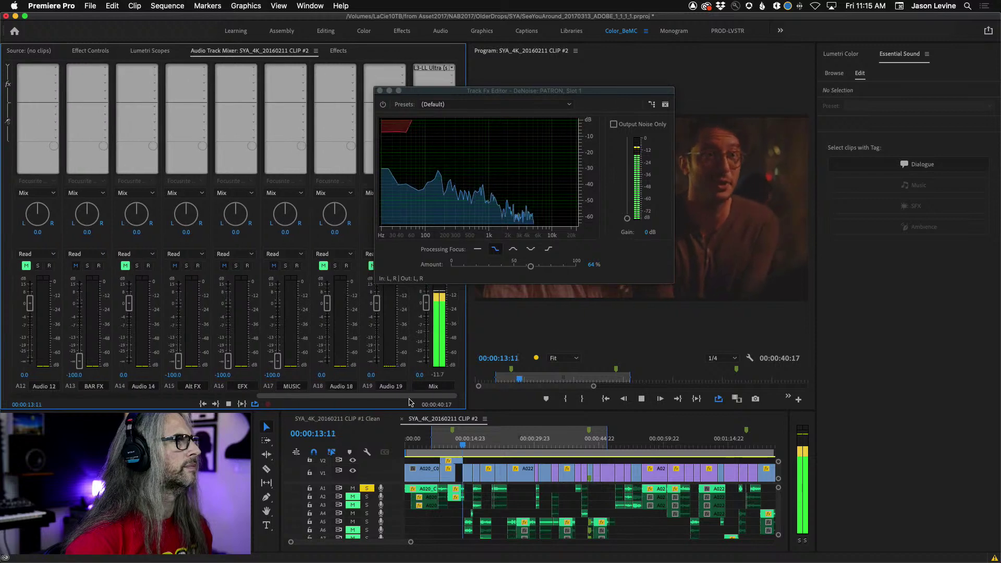
scroll(342, 399, left, 5)
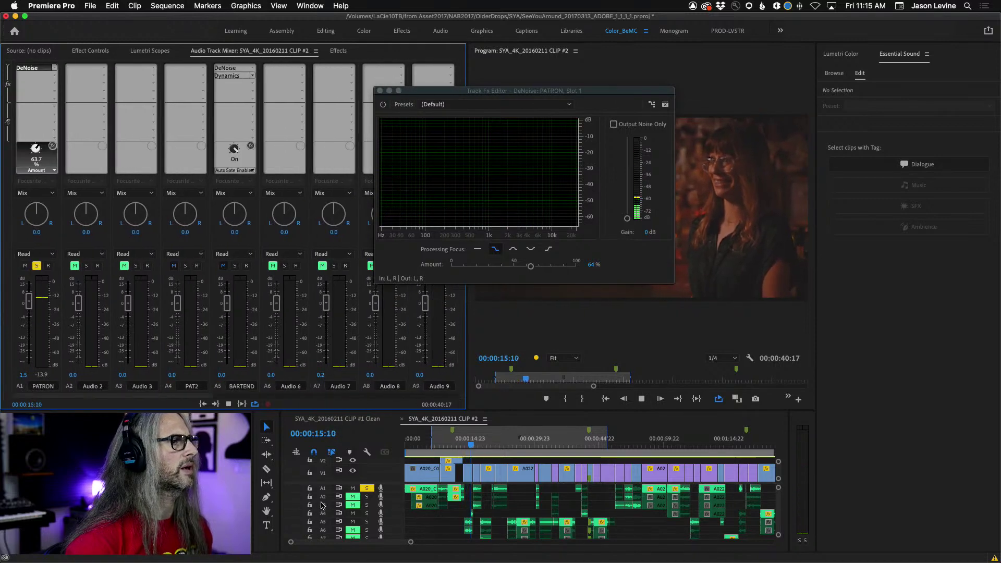
click(383, 105)
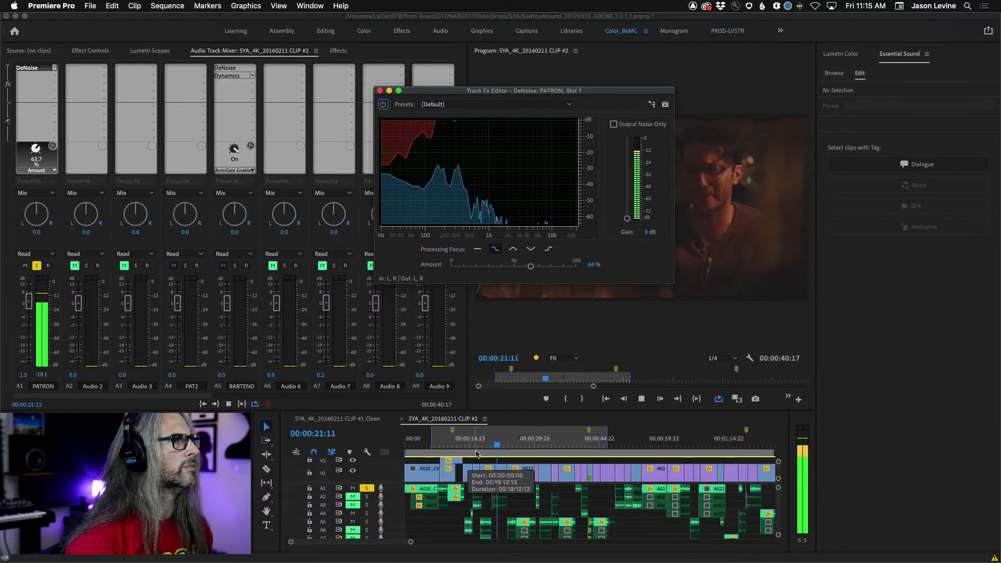
click(379, 90)
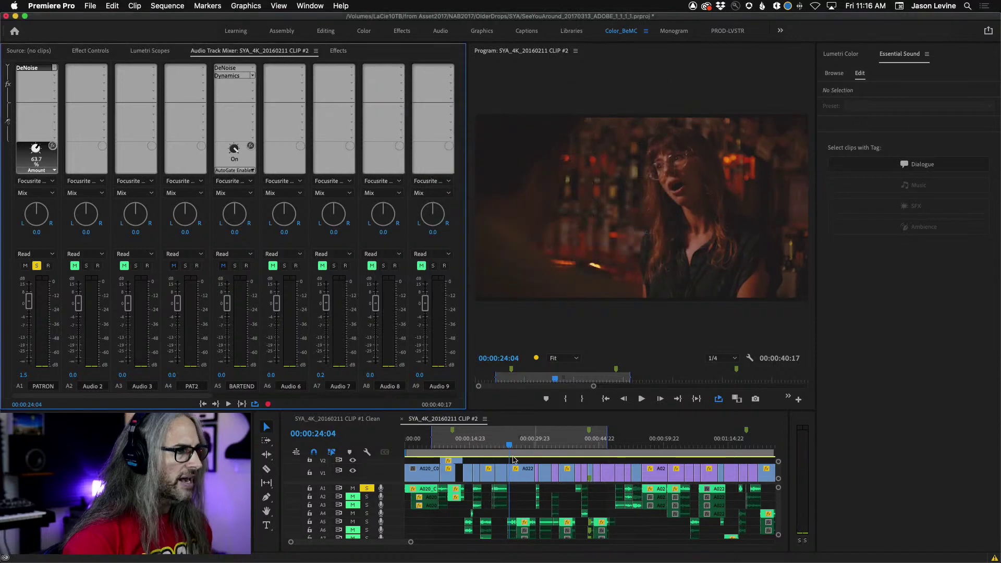
Play the PATRON track from about 00:00:06 to 00:00:10 and recheck its DeNoise settings
click(433, 444)
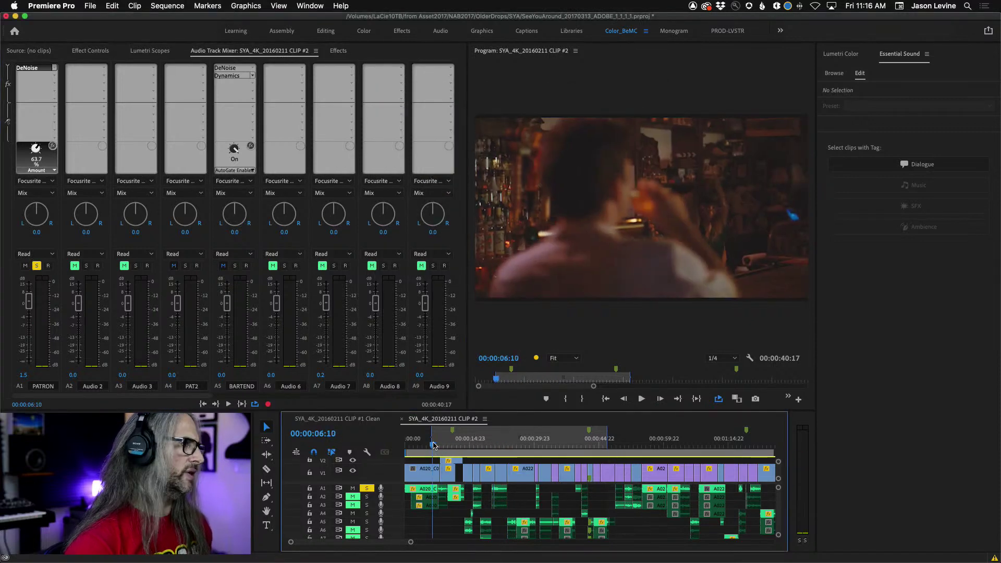
key(space)
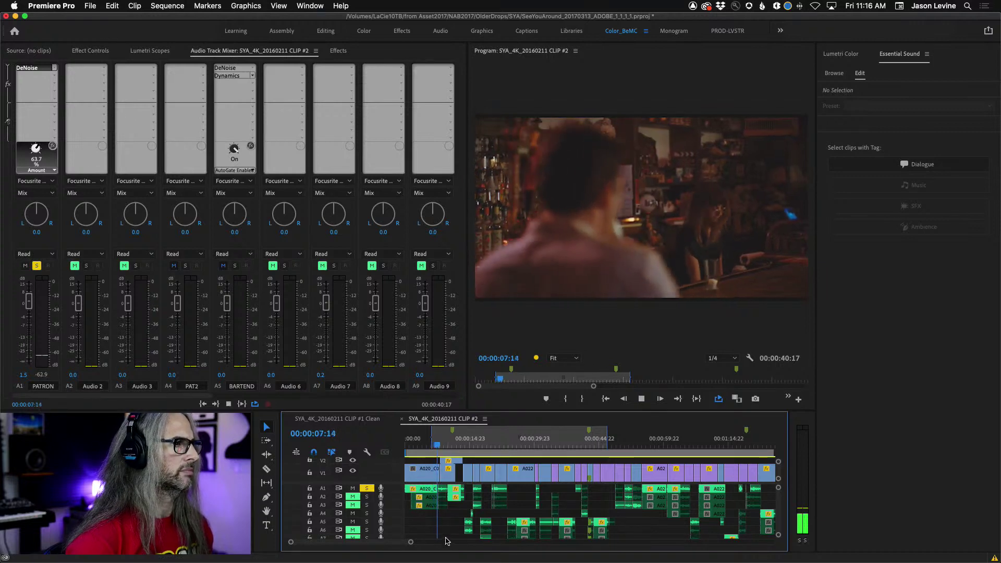
key(space)
double_click(54, 71)
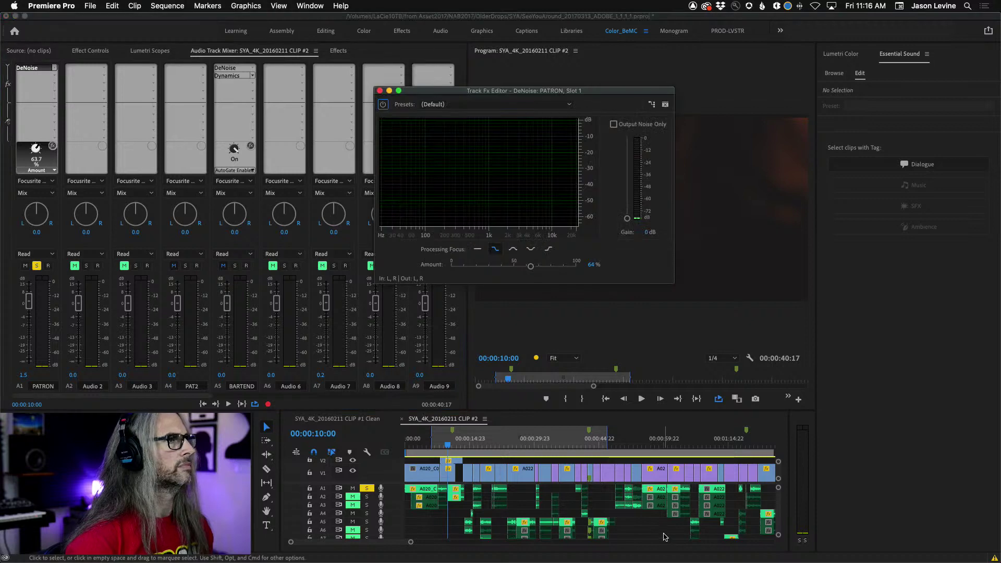
click(380, 91)
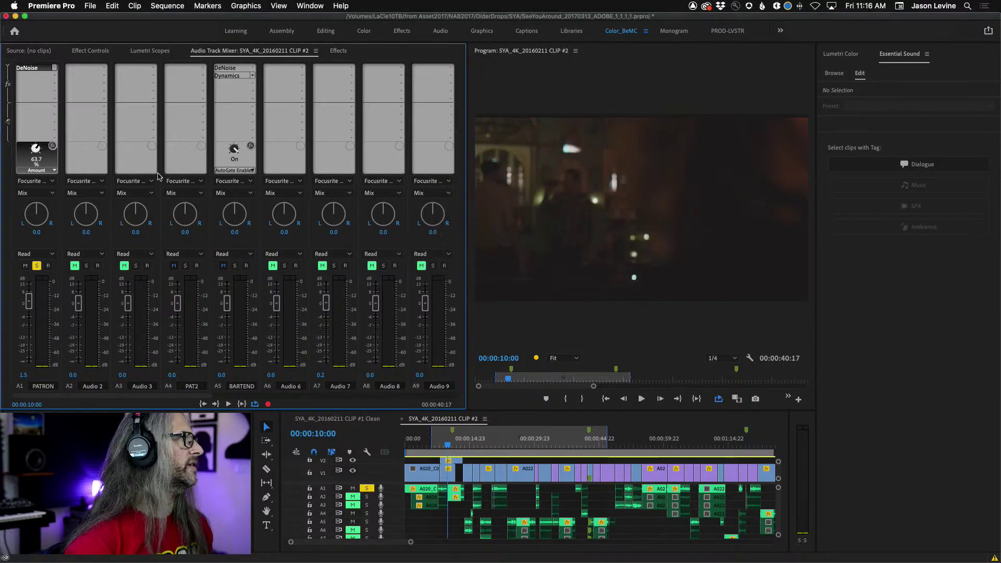
Remove the DeNoise effect from the PATRON track and apply a fresh DeNoise in the same slot
click(55, 68)
click(46, 81)
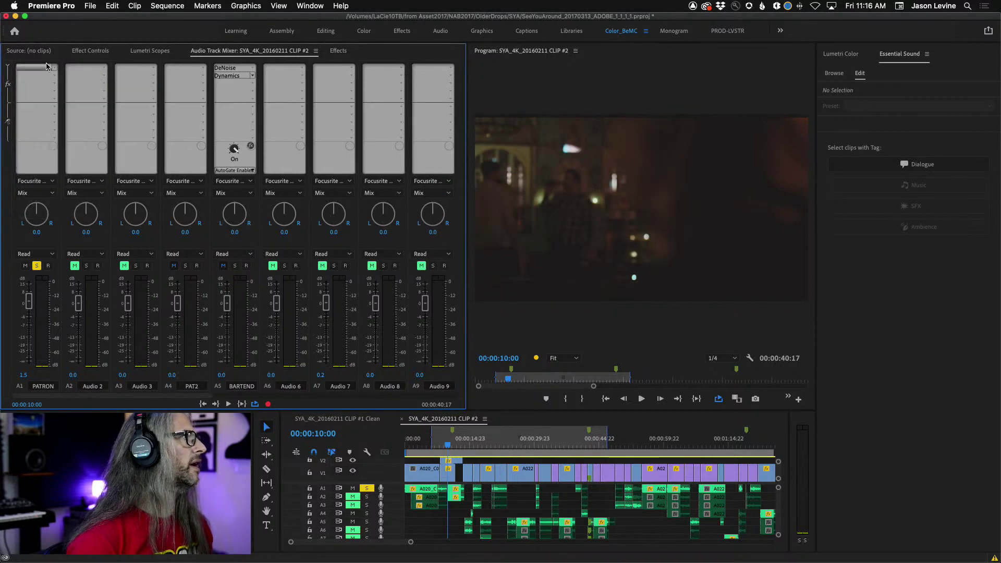
click(56, 70)
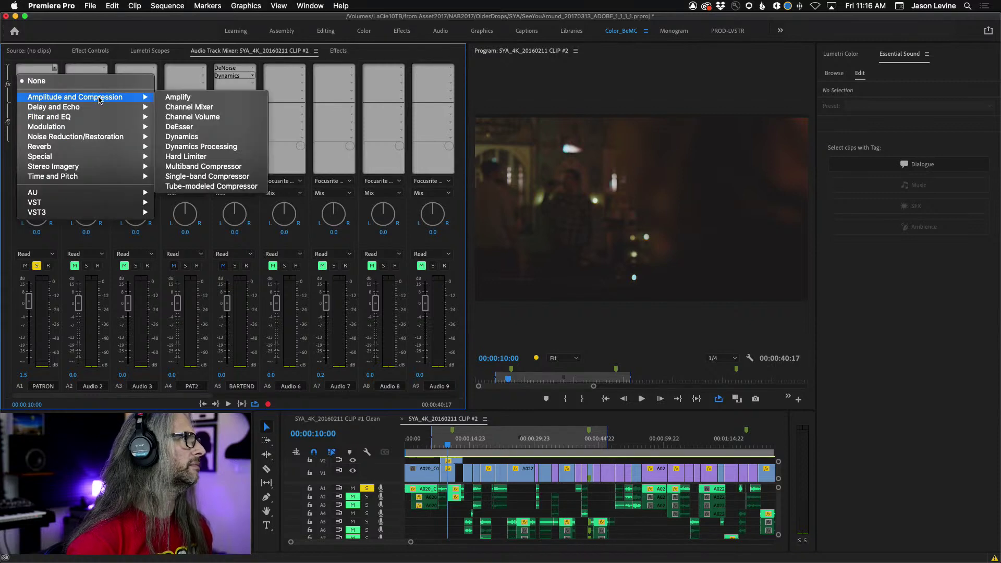
mouse_move(128, 125)
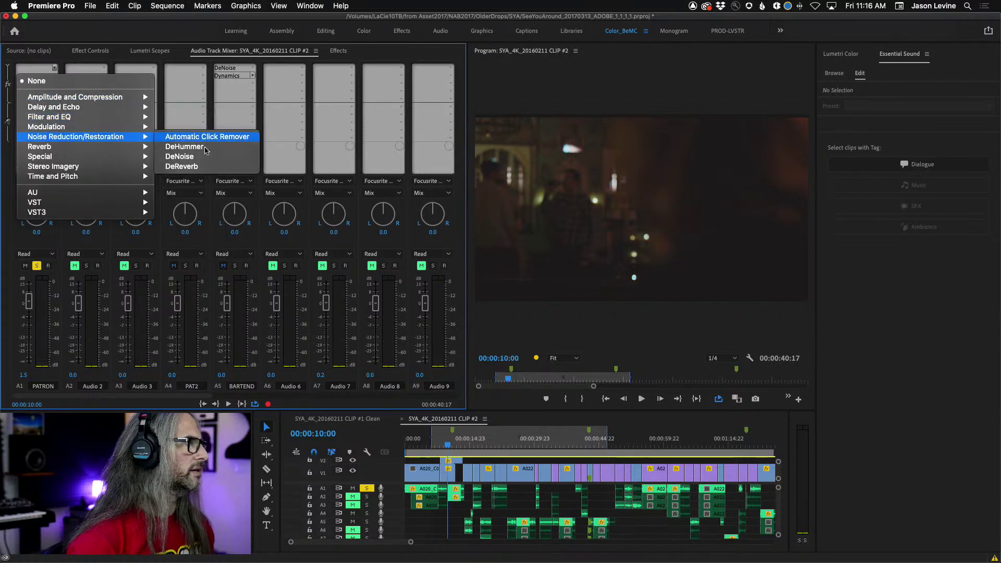
click(213, 156)
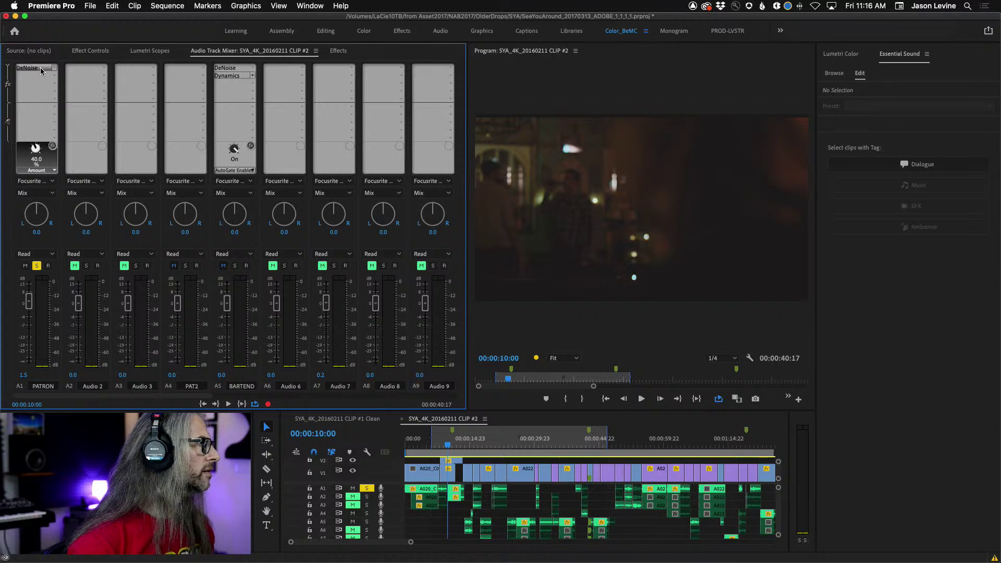
Set PATRON's new DeNoise amount to 63% with its processing focus on lower frequencies, and play the dialogue from around 00:00:10
double_click(39, 68)
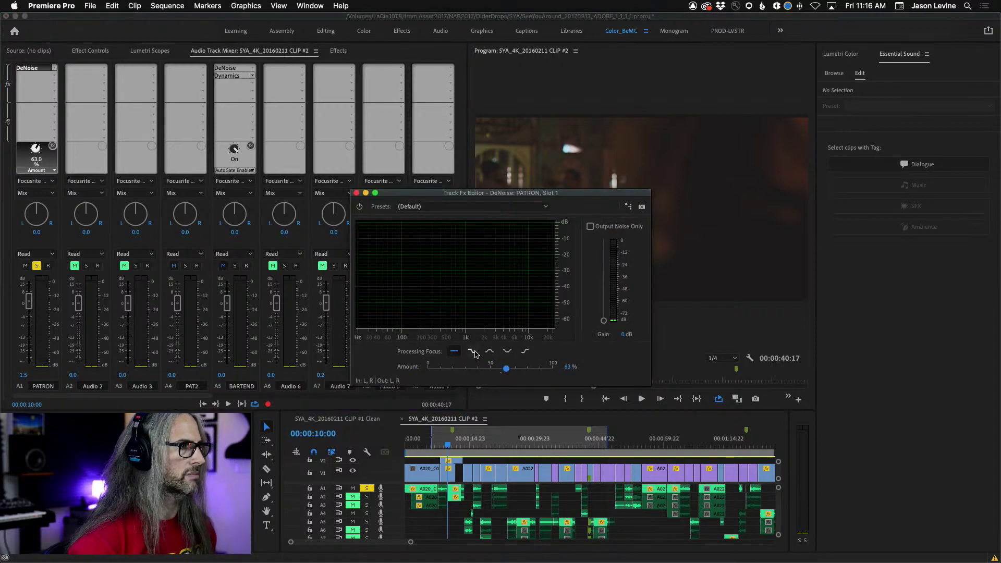
key(space)
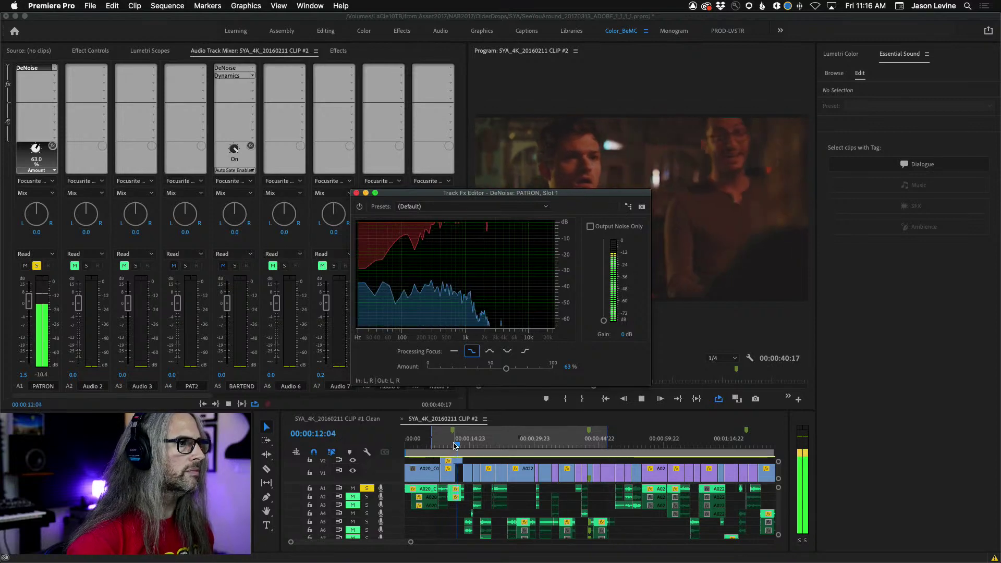
Replay the soloed PATRON dialogue from about 00:00:07 with DeNoise applied and close its effect editor
drag(447, 447, 437, 447)
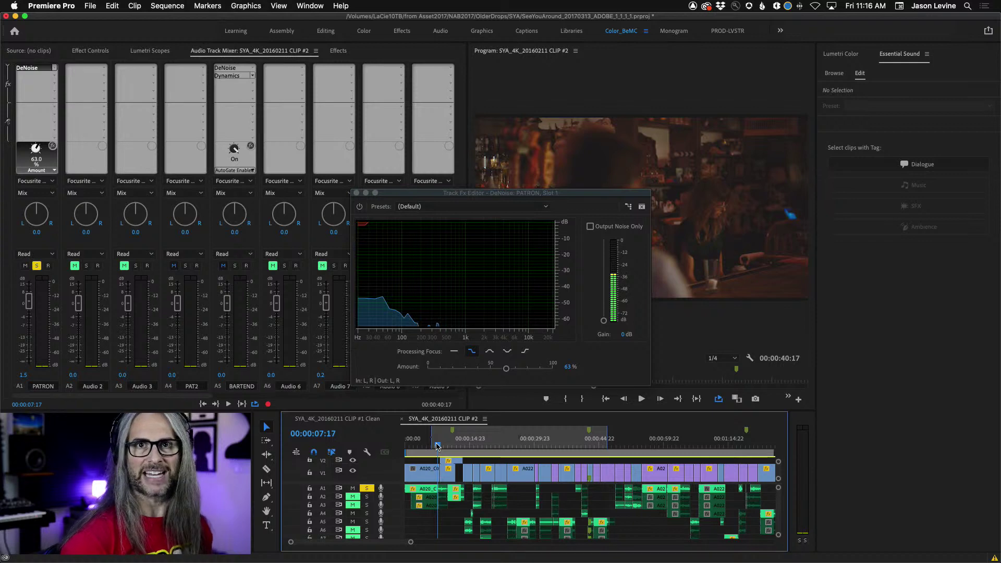
key(space)
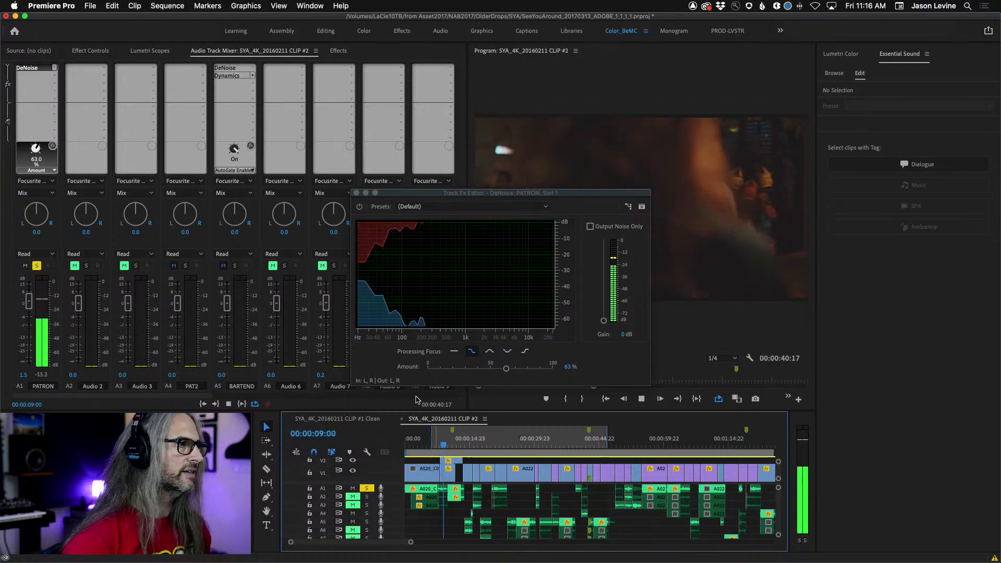
click(356, 192)
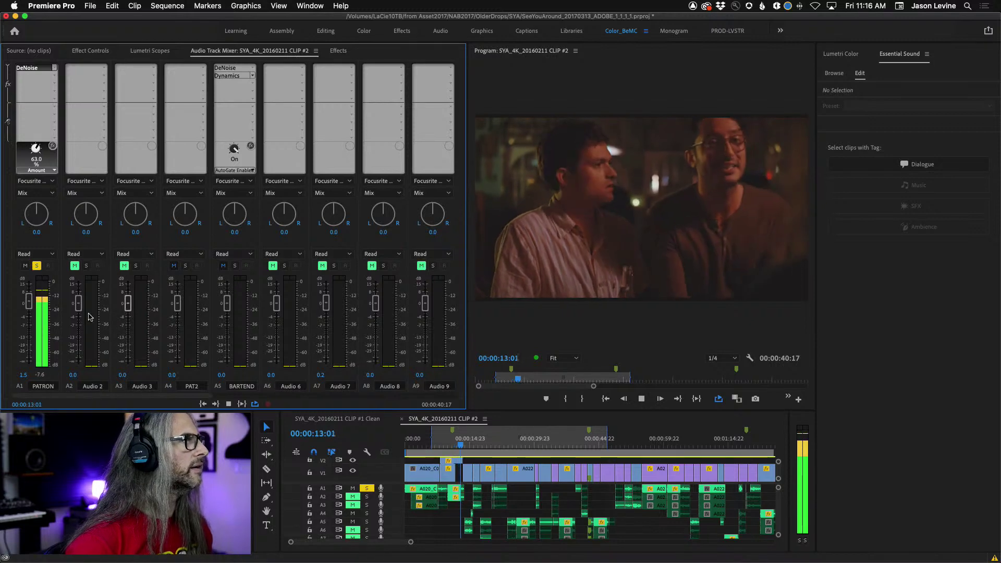
Turn off PATRON's solo and play all the unmuted tracks together from about 00:00:06
click(36, 265)
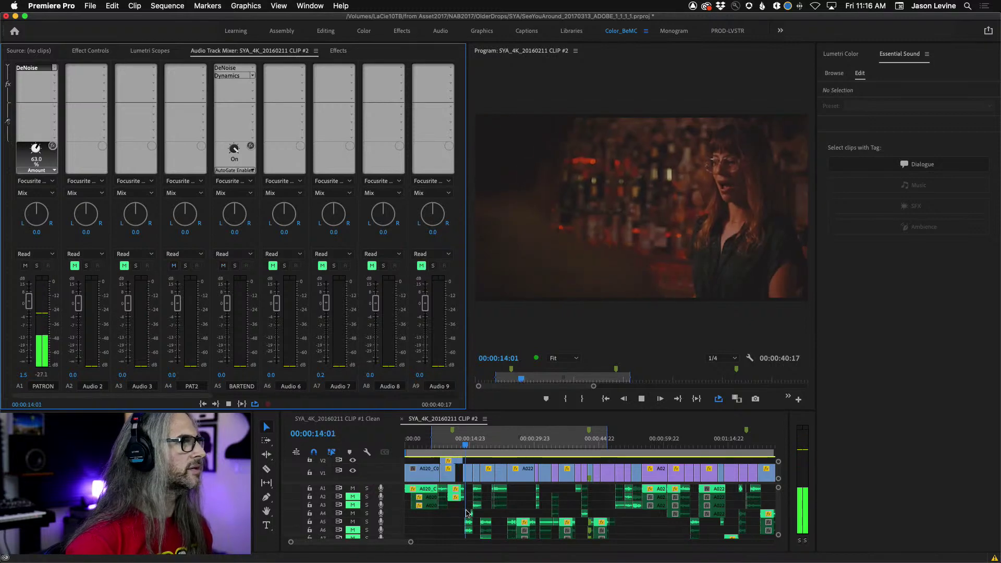
click(461, 448)
drag(462, 448, 432, 447)
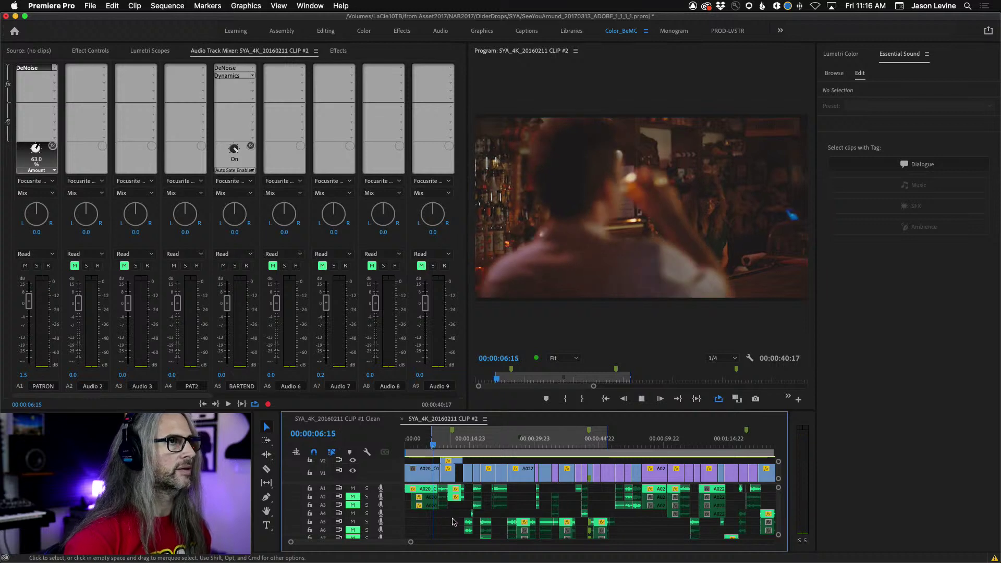
key(space)
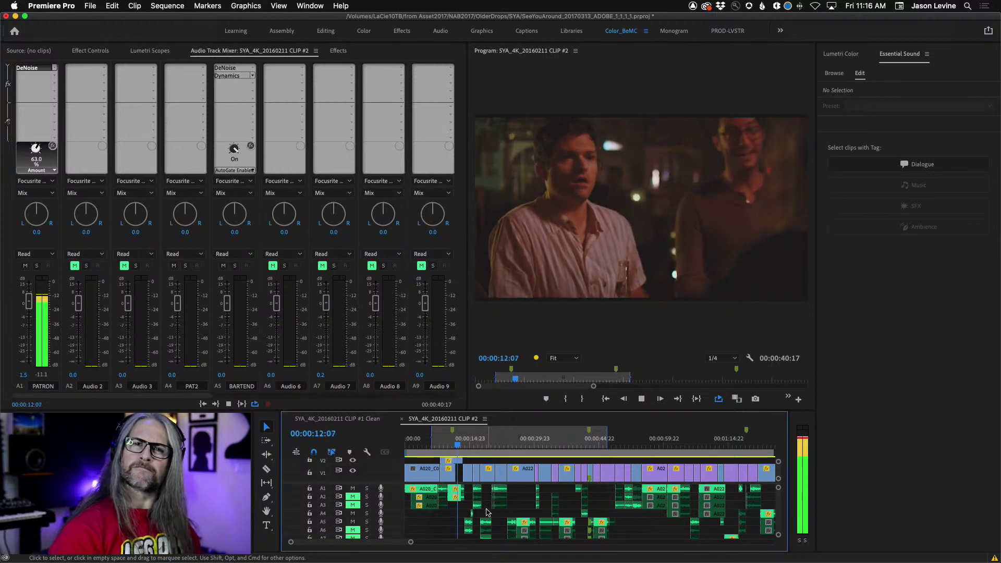
Solo PATRON and play its dialogue from about 00:00:06 to 00:00:10
click(37, 265)
click(433, 443)
key(space)
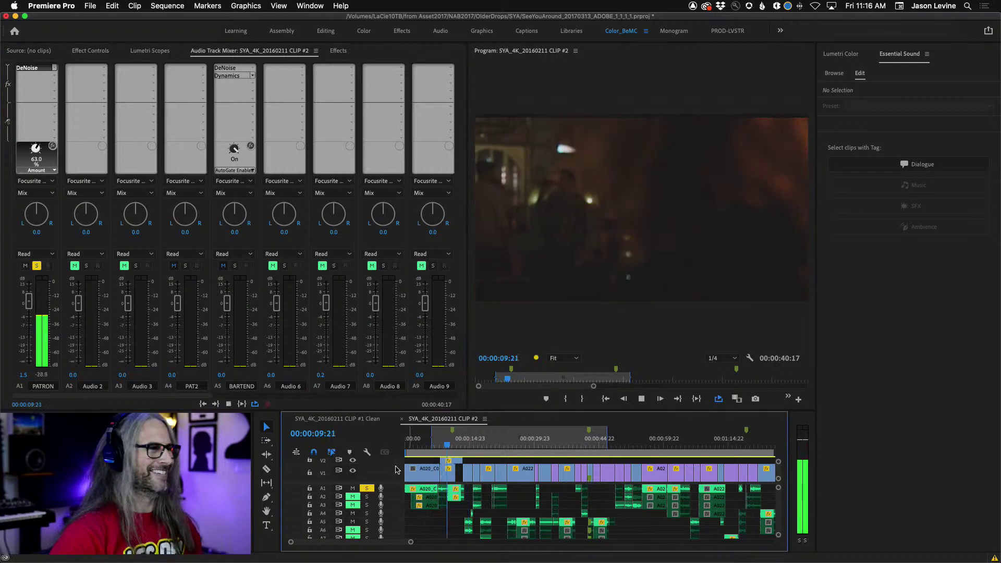
key(space)
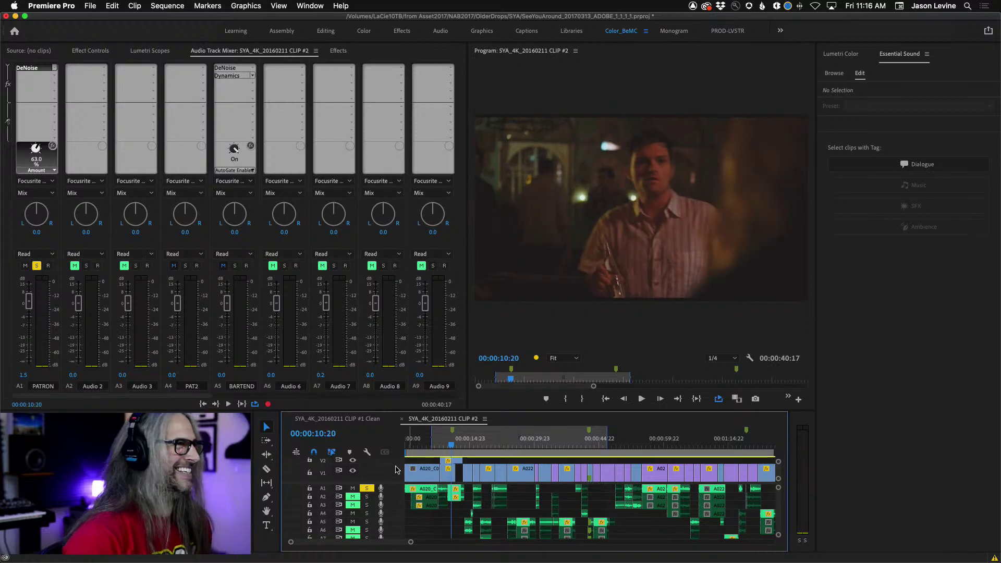
Play on with the track mixer maximized, unsolo PATRON, then stop at about 00:00:23 and restore the layout
key(grave)
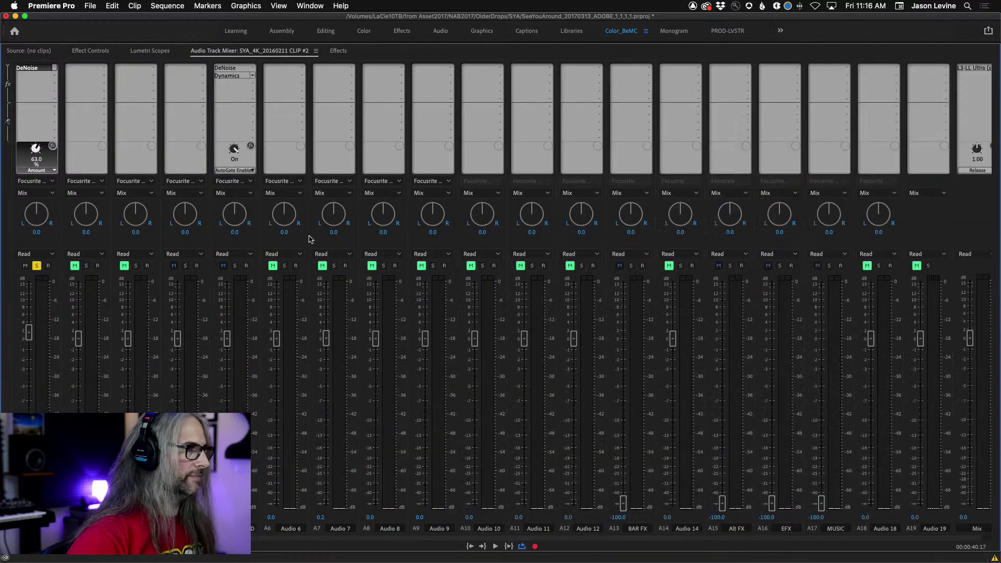
key(space)
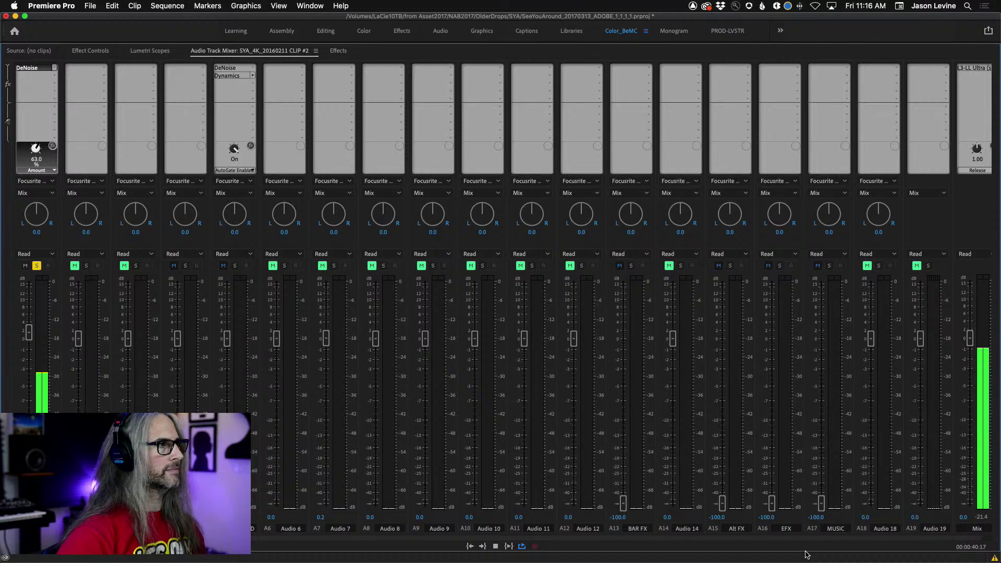
click(37, 266)
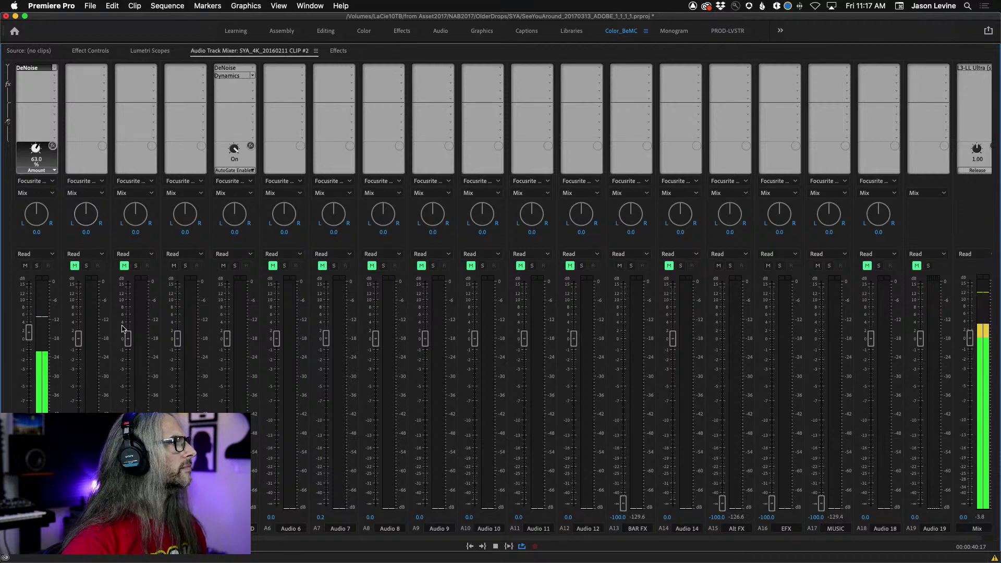
key(space)
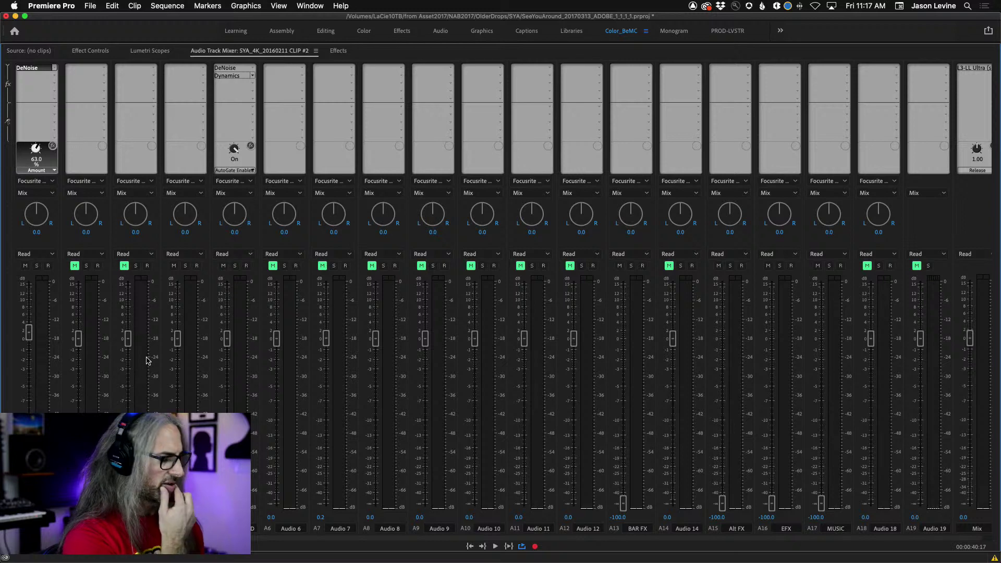
key(grave)
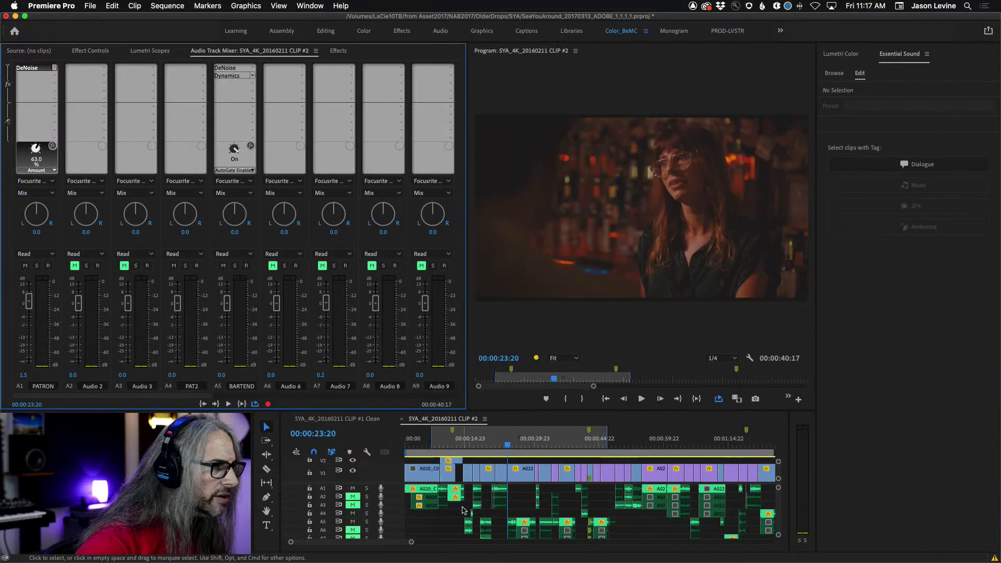
Replay the unsoloed scene from about 00:00:08 to 00:00:14
drag(415, 454, 442, 447)
key(space)
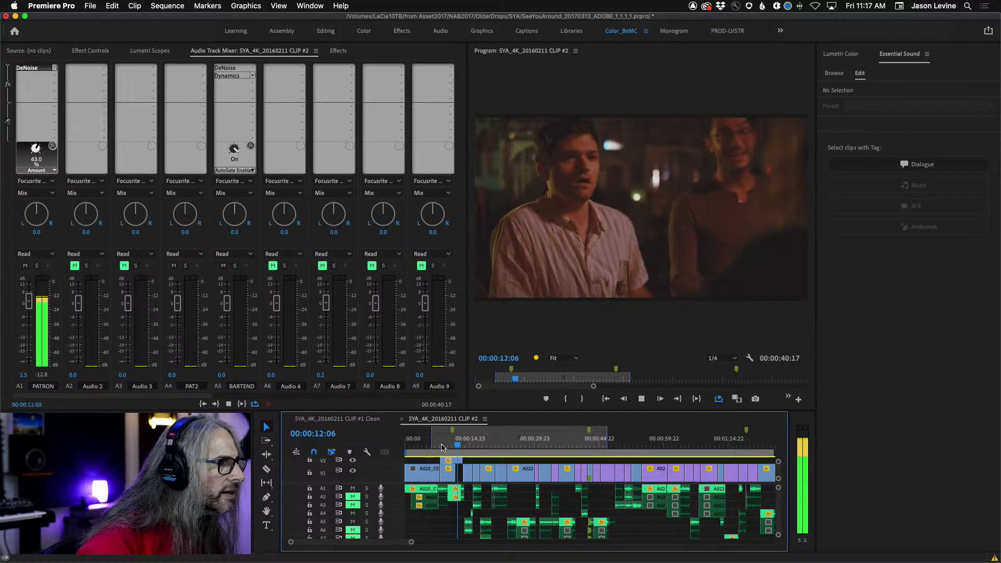
key(space)
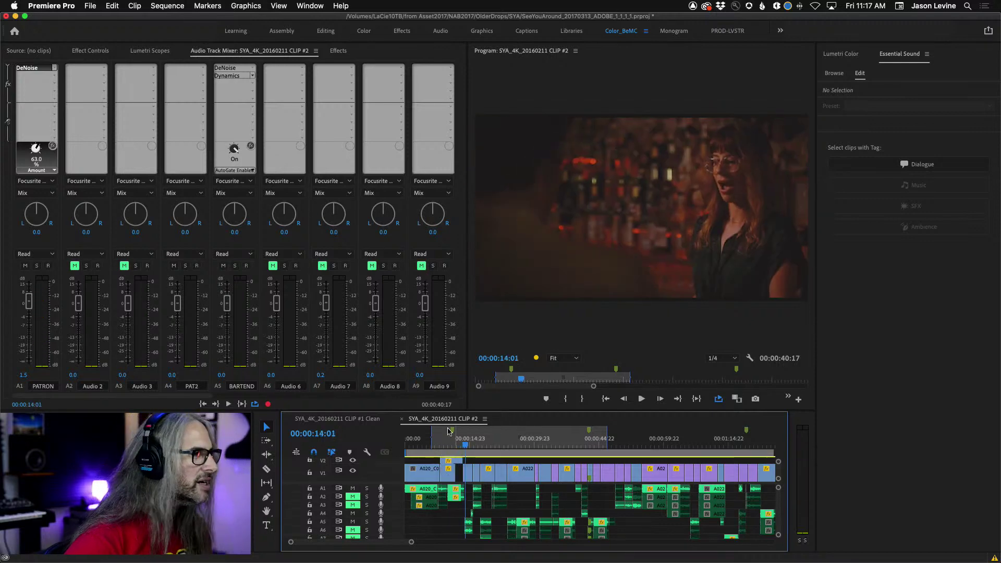
Reopen PATRON's DeNoise settings and try an amount of 100% while playing the dialogue around 00:00:13
double_click(25, 72)
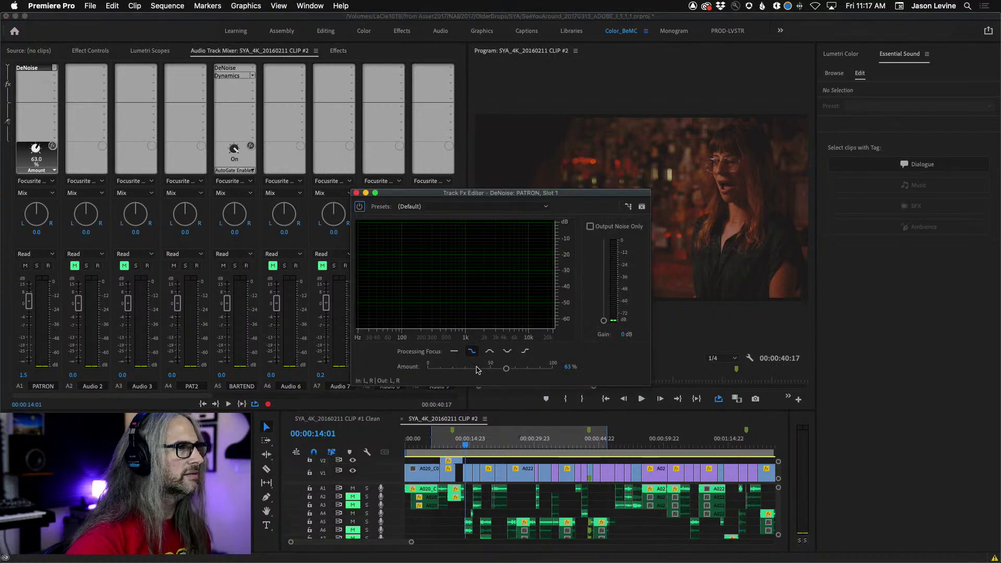
click(459, 459)
key(space)
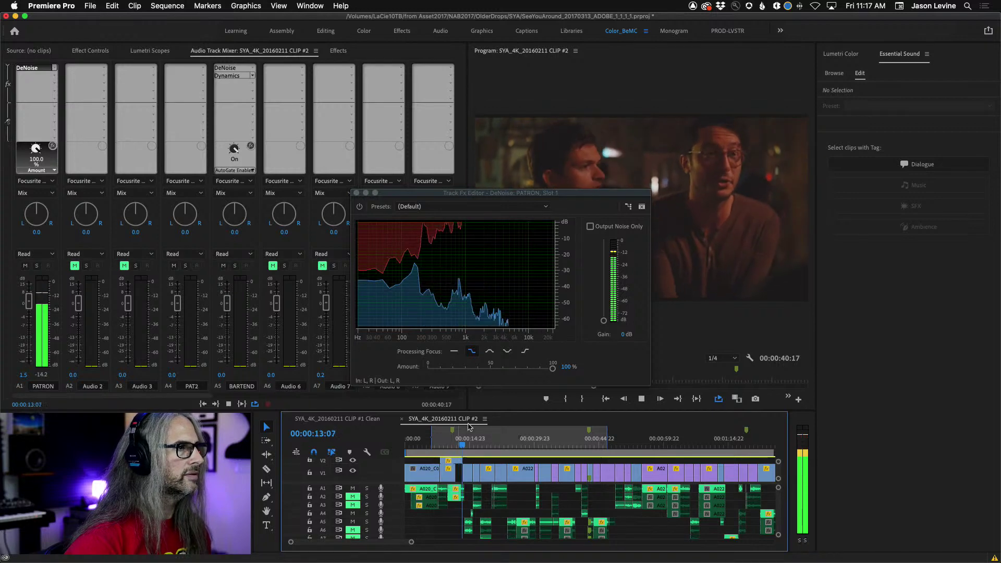
Set PATRON's DeNoise amount to about 63%, replay the dialogue up to 00:00:15, and close the effect editor
click(535, 373)
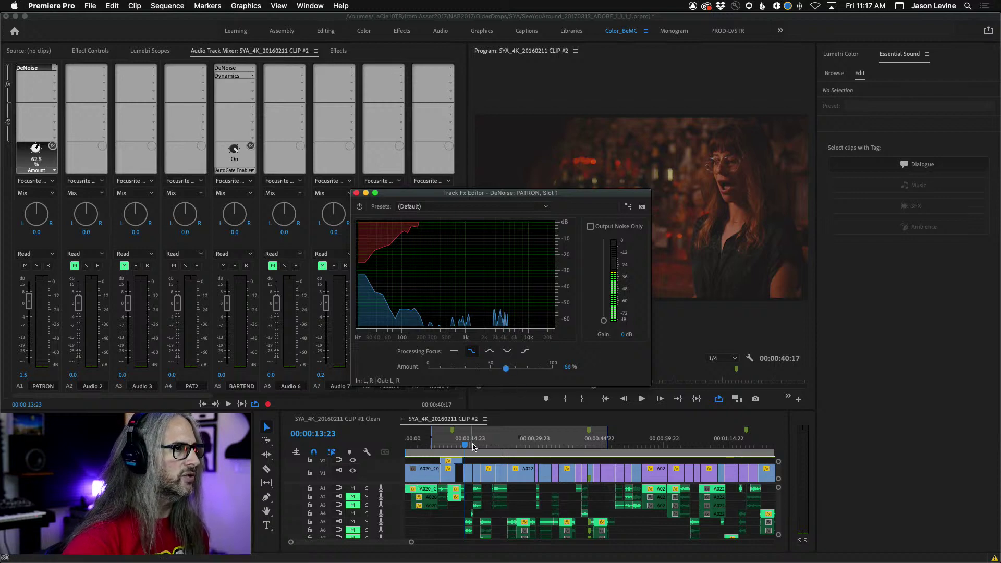
click(459, 488)
key(space)
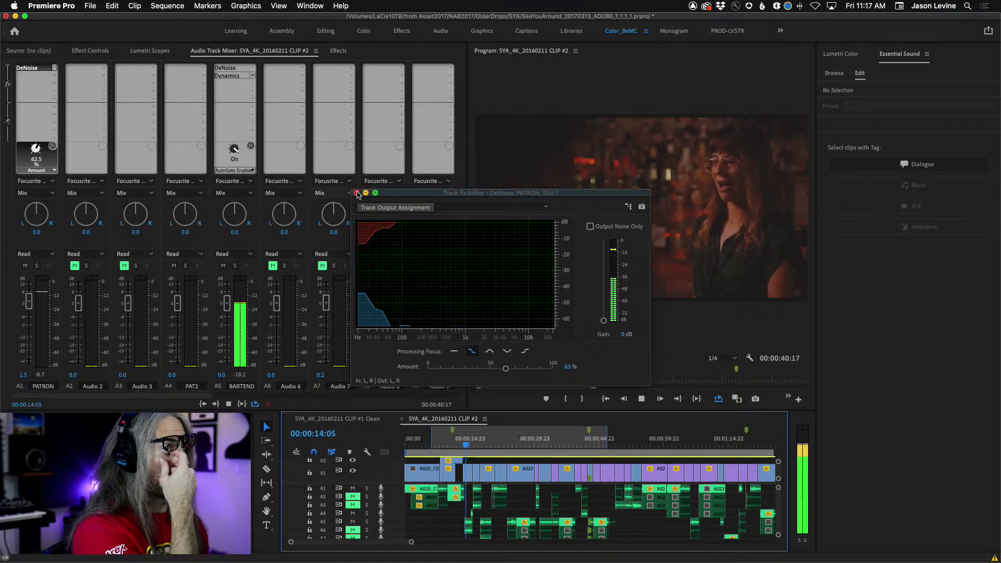
key(space)
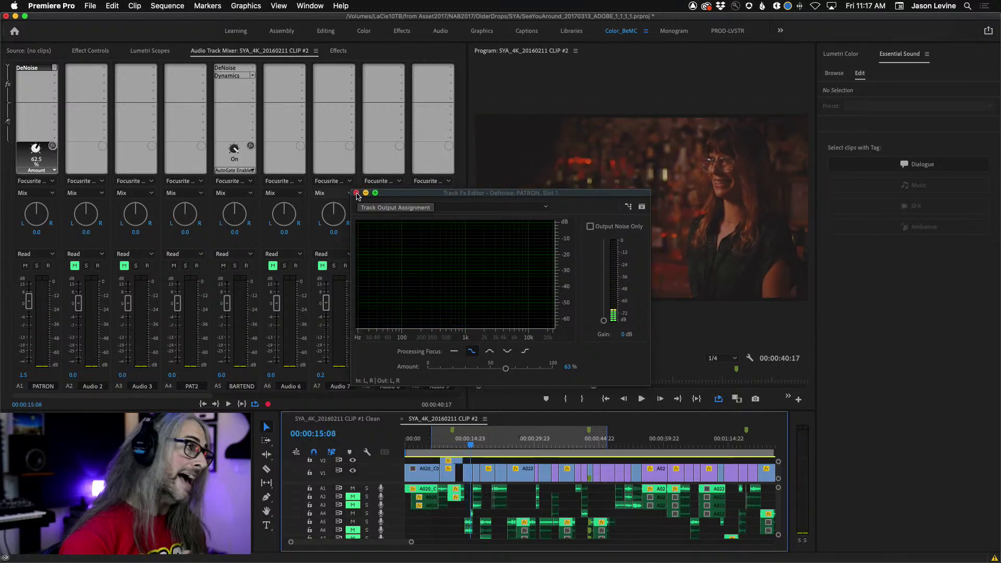
click(357, 193)
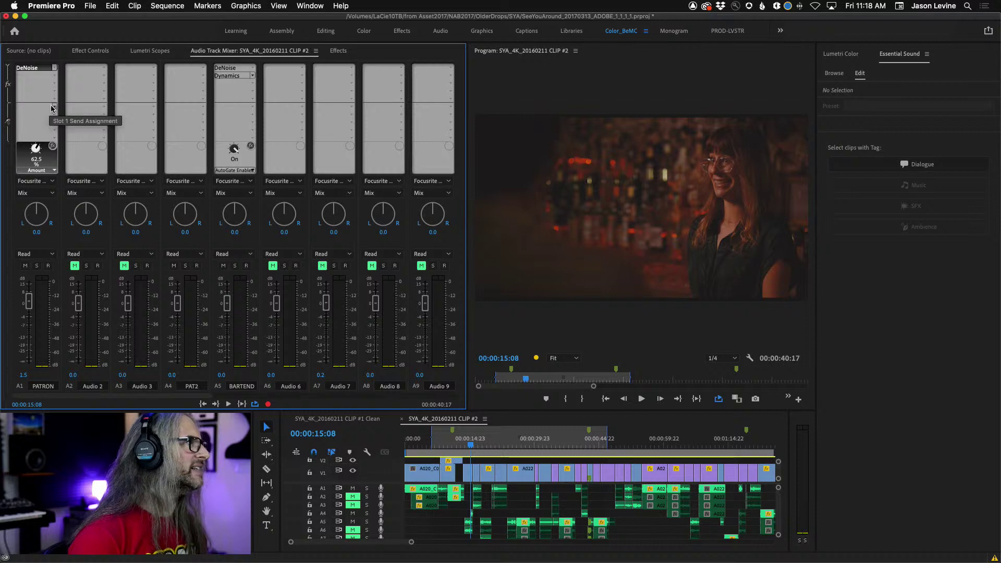
Send the PATRON track to a new stereo submix in its first send slot and check the pre-fader and post-fader options
click(54, 107)
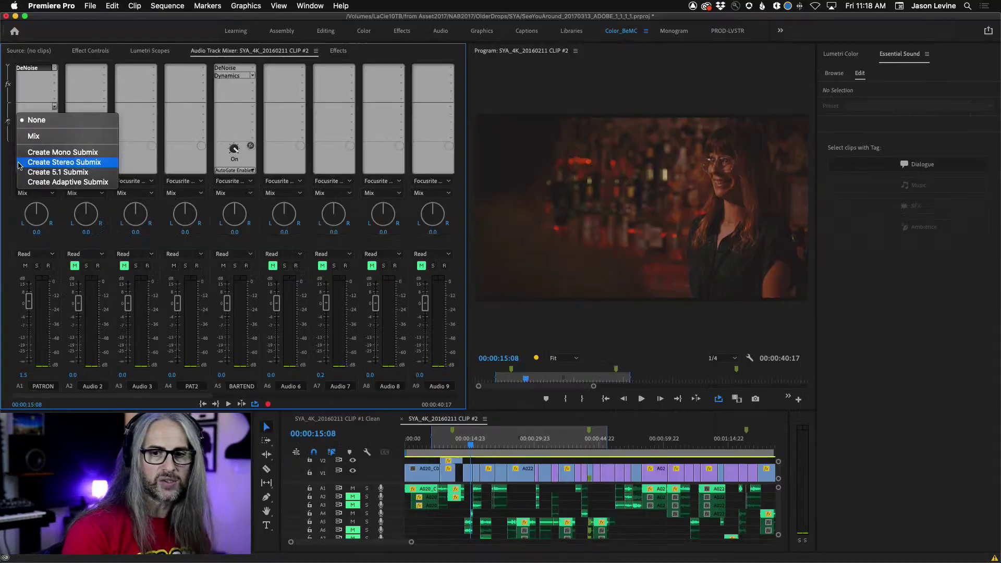
click(20, 164)
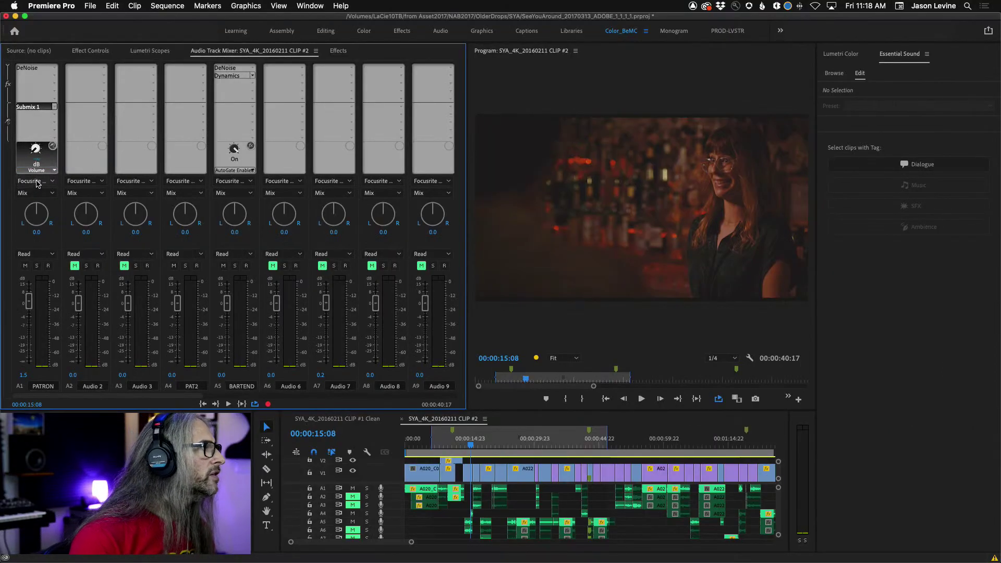
right_click(33, 108)
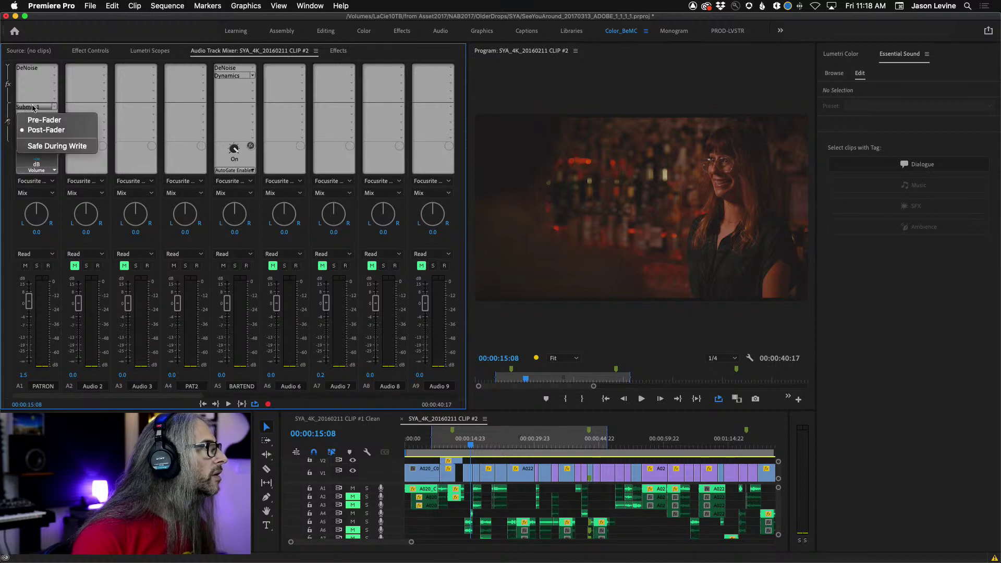
click(30, 108)
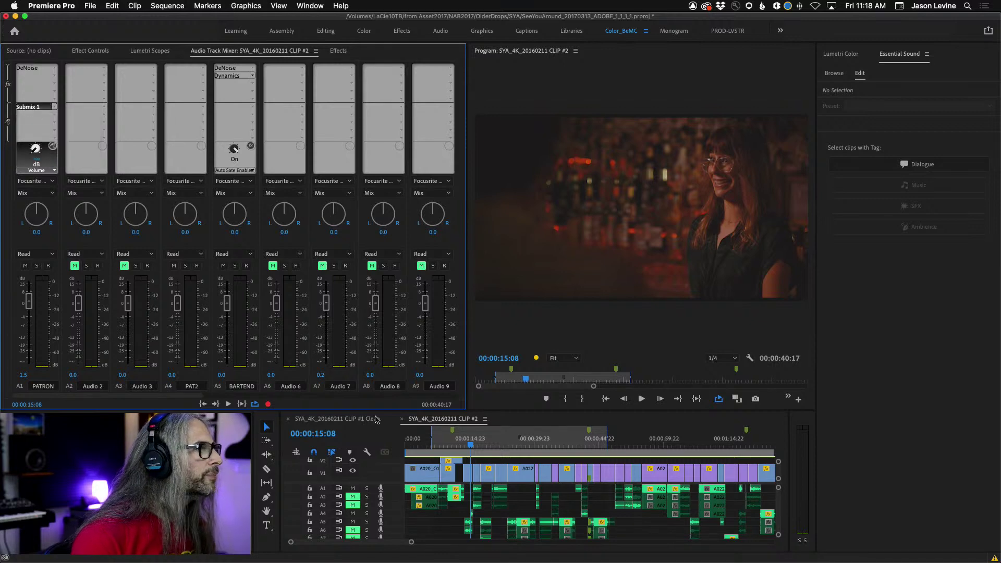
Rename the new submix track as DIALOG
scroll(401, 399, right, 10)
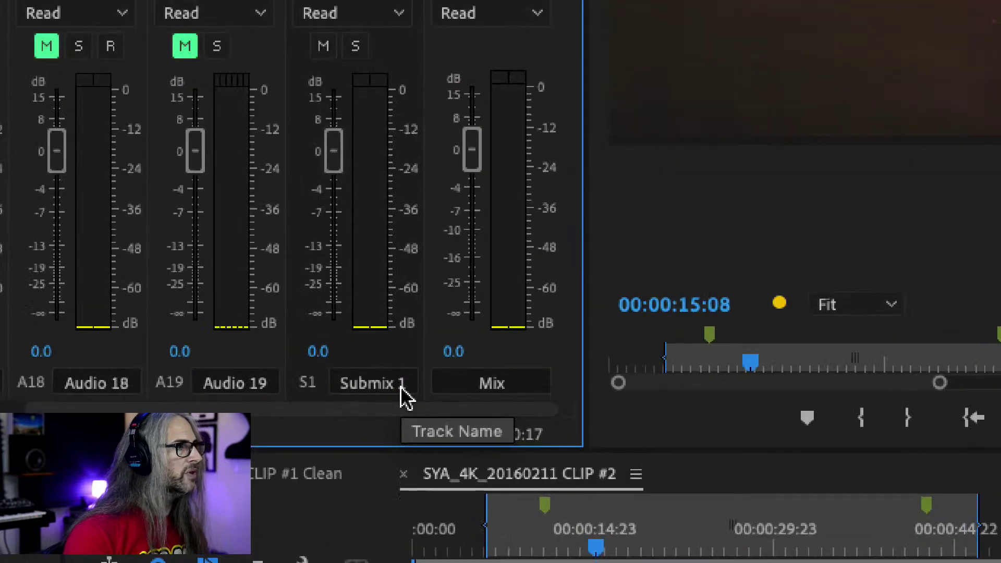
click(402, 387)
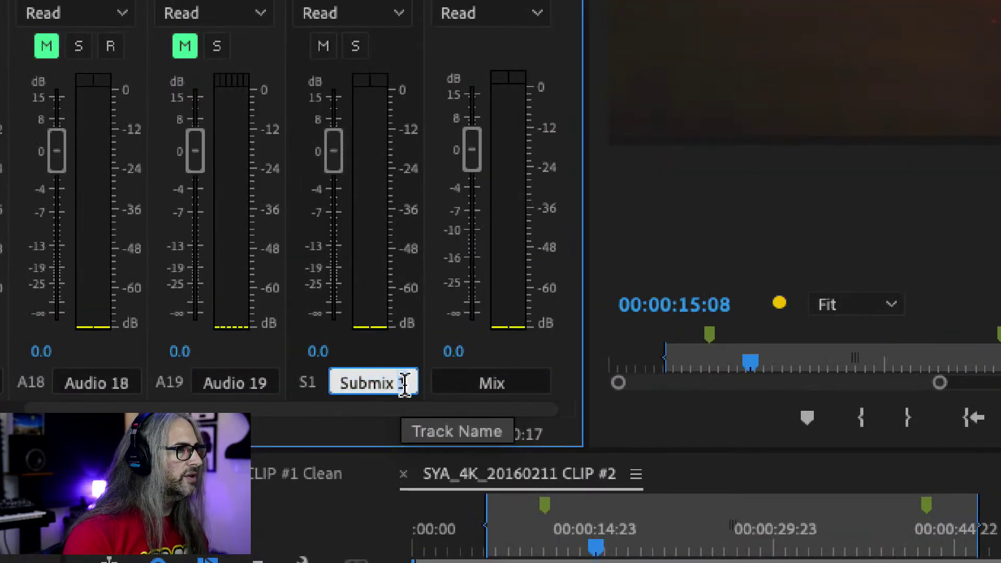
drag(404, 386, 347, 378)
text(D)
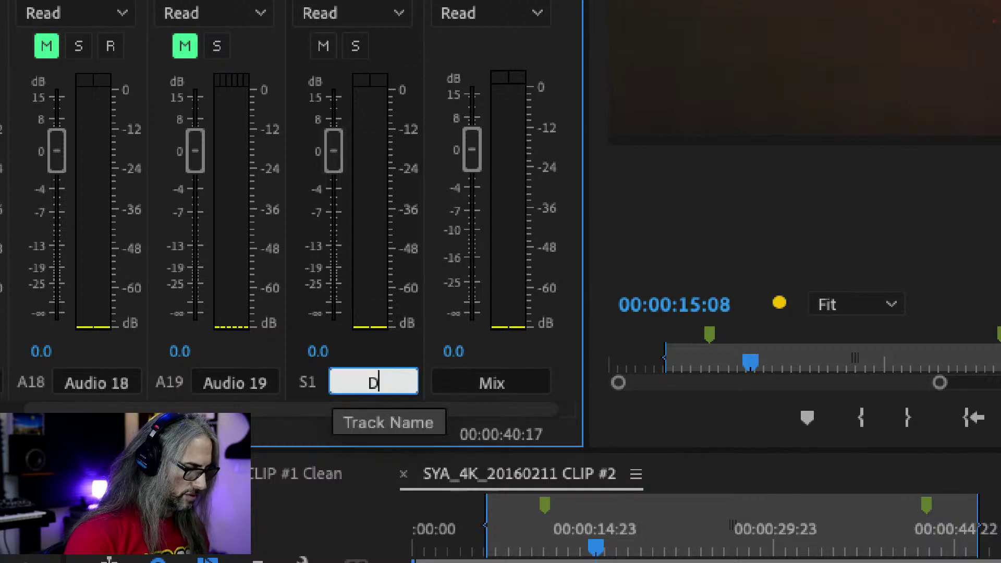
text(IALOG)
key(Return)
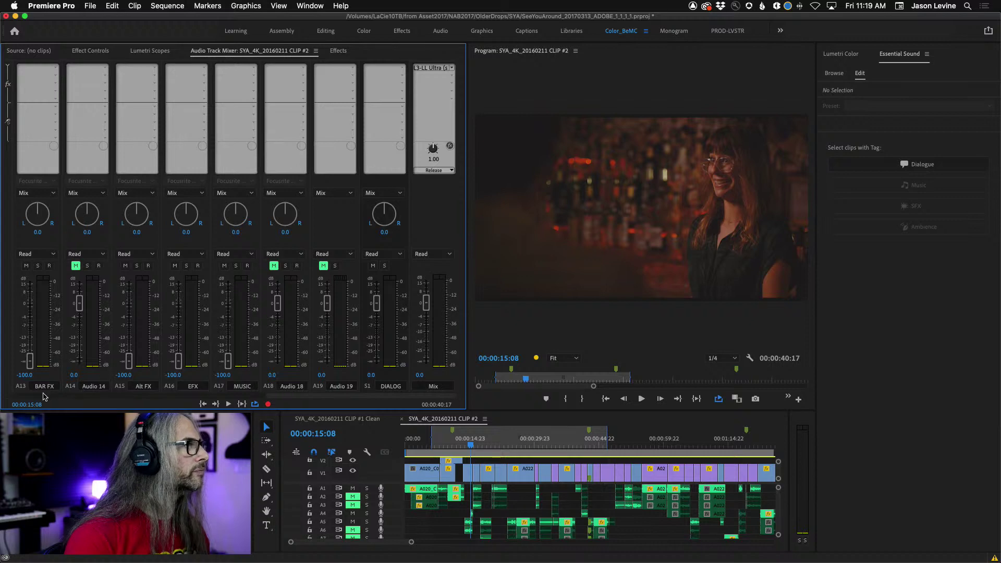
Keep PATRON's send assigned to DIALOG and route first-slot sends from BARTEND and PAT2 to the same submix
scroll(43, 396, left, 10)
click(55, 107)
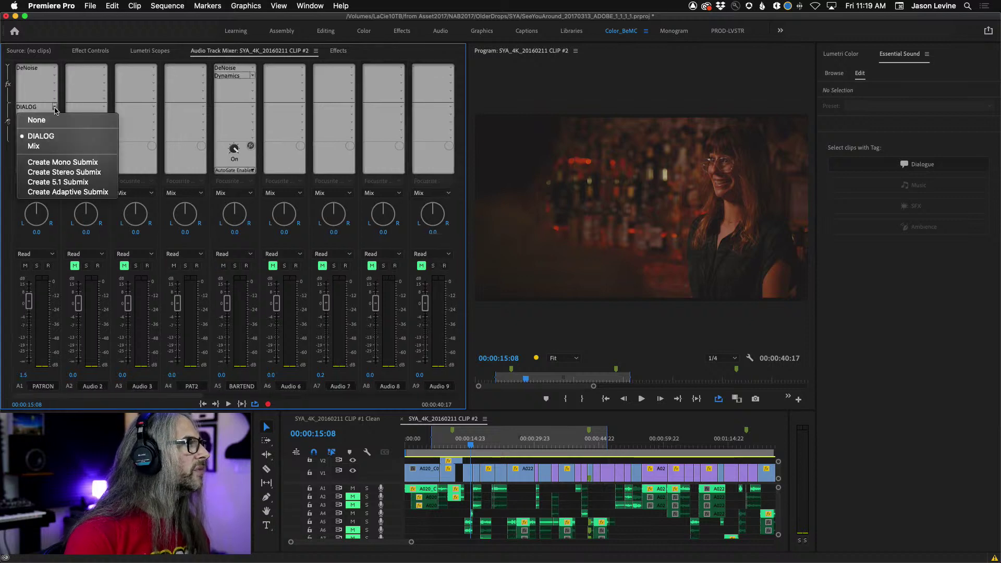
click(69, 137)
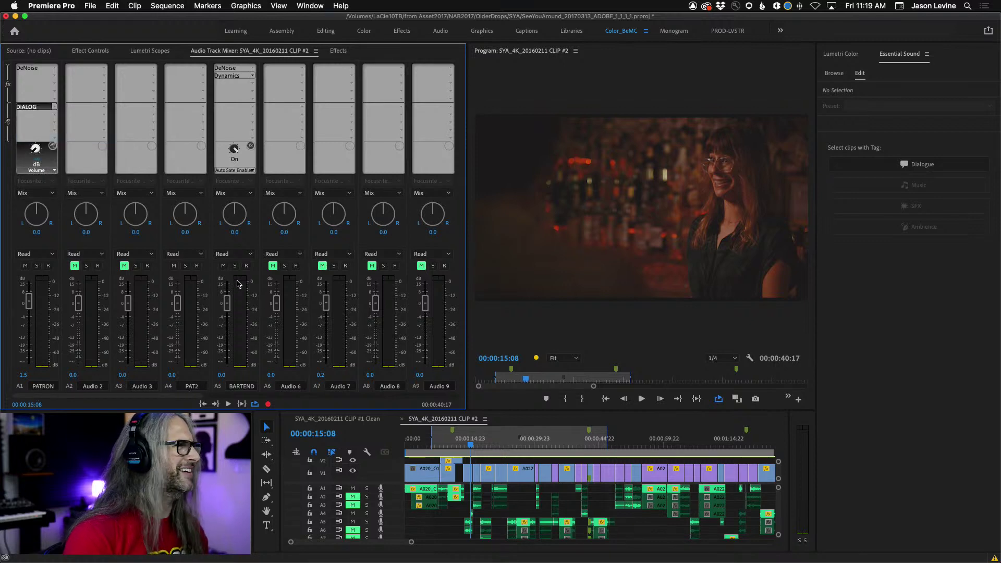
click(254, 107)
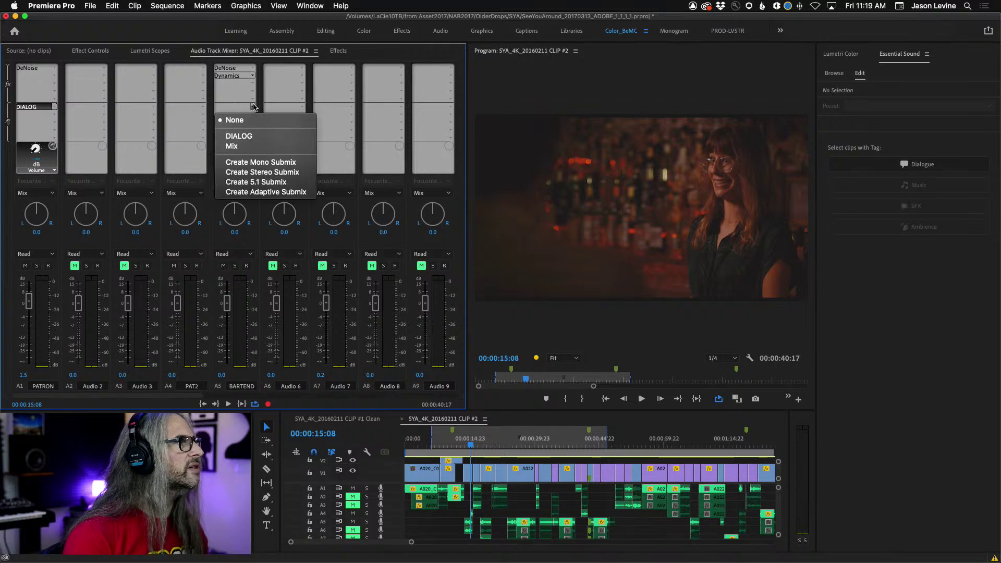
click(254, 137)
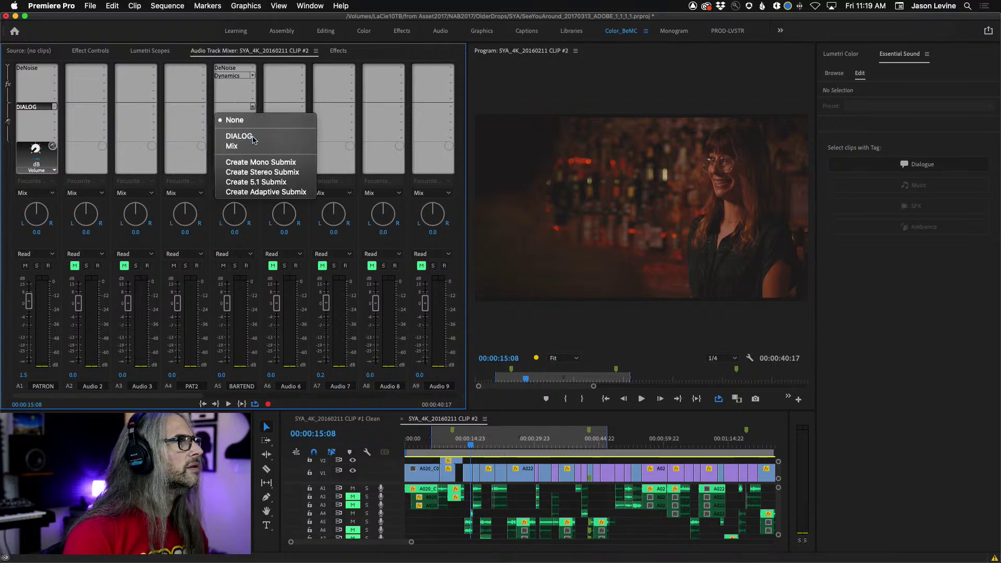
click(204, 107)
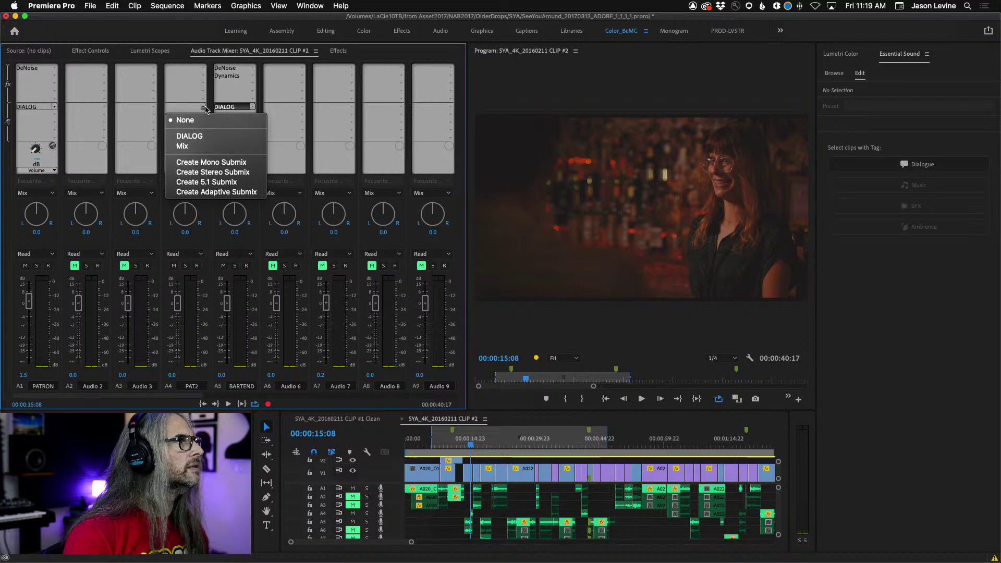
click(207, 137)
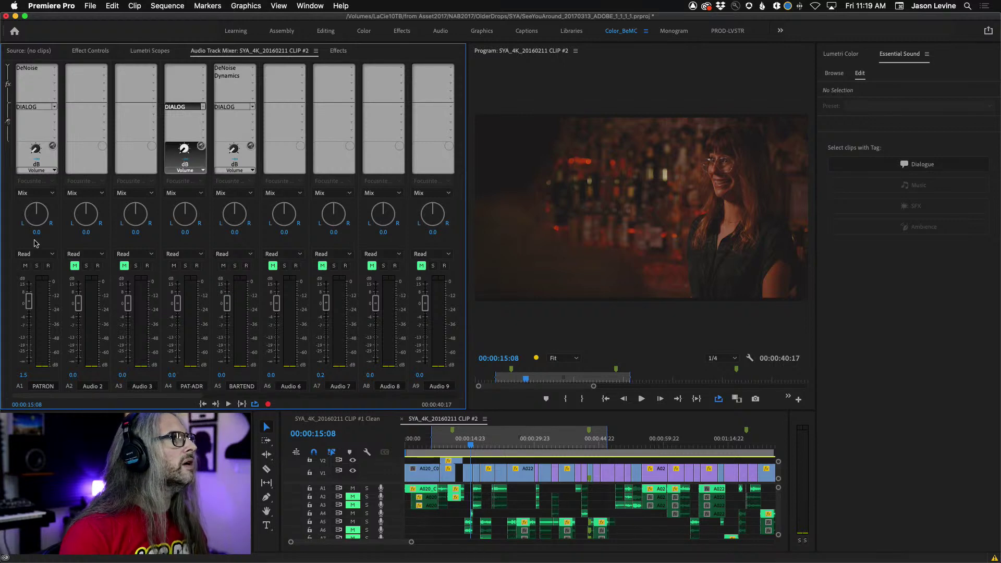
Set PATRON's DIALOG send level to 0 dB and compare its pre-fader and post-fader options
right_click(36, 151)
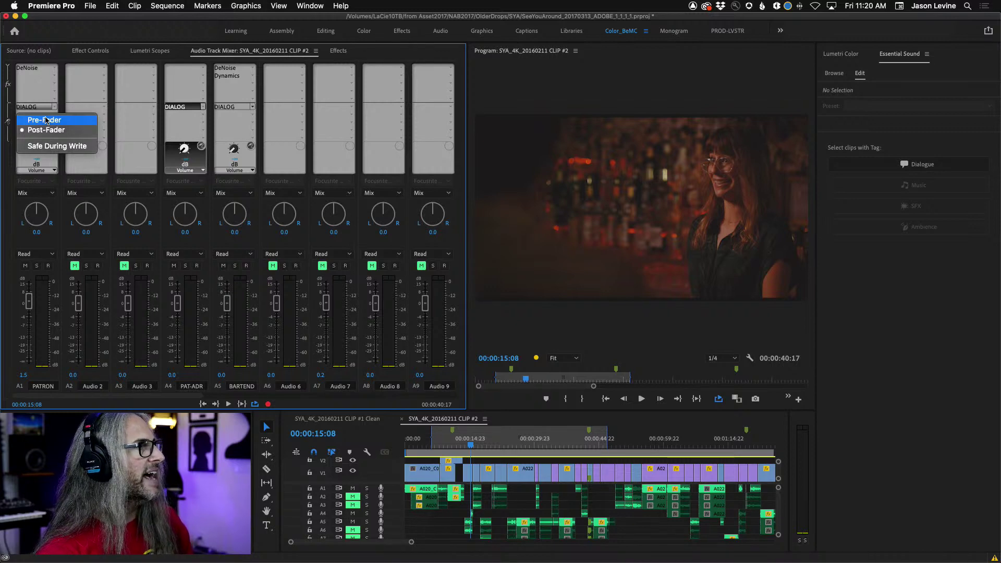
click(45, 119)
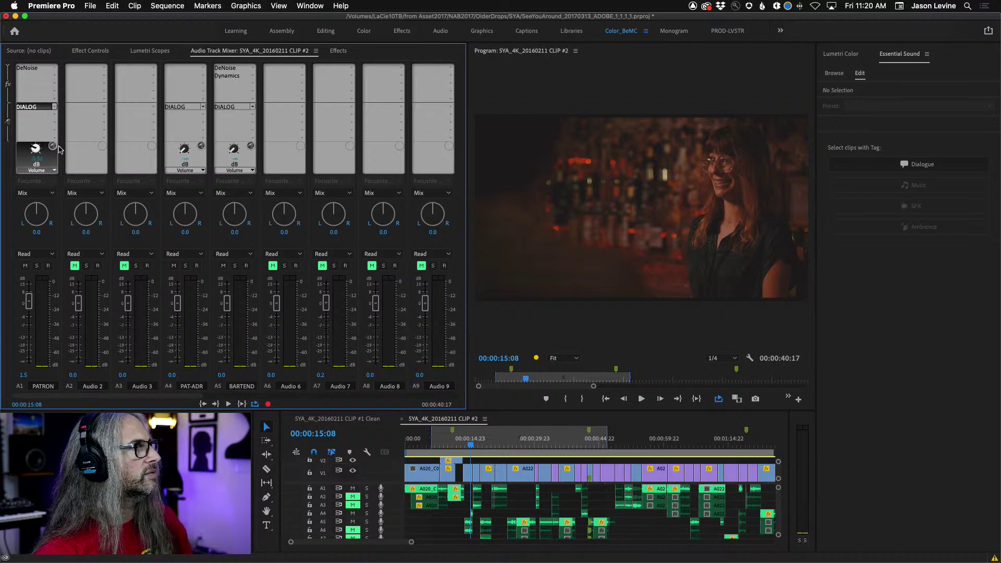
drag(67, 147, 80, 145)
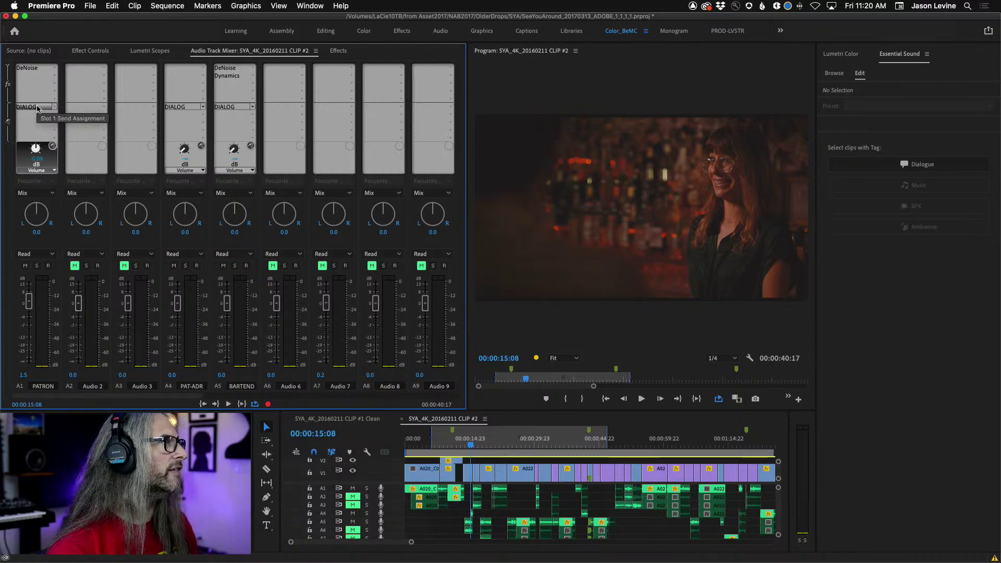
right_click(21, 117)
click(53, 133)
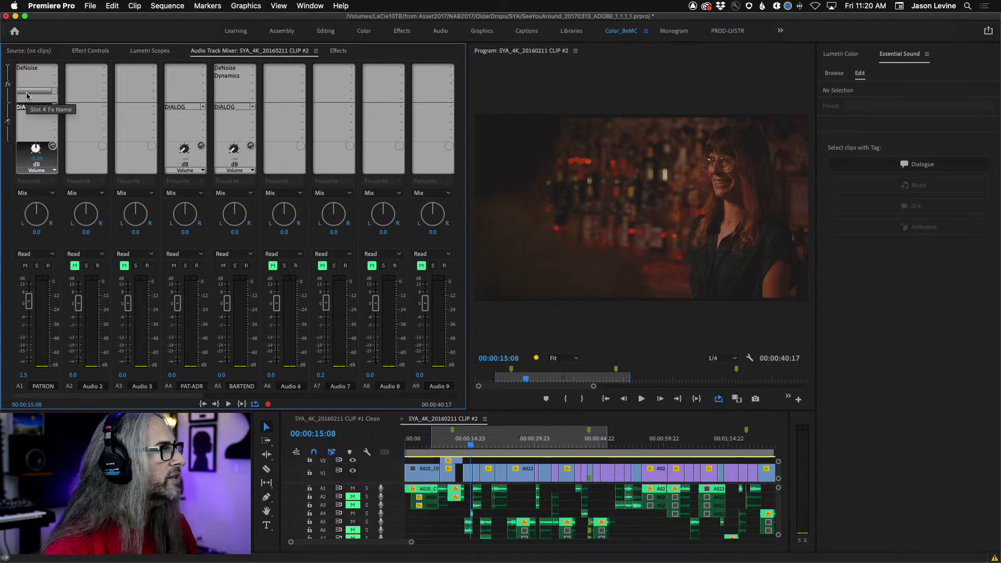
right_click(32, 107)
click(21, 117)
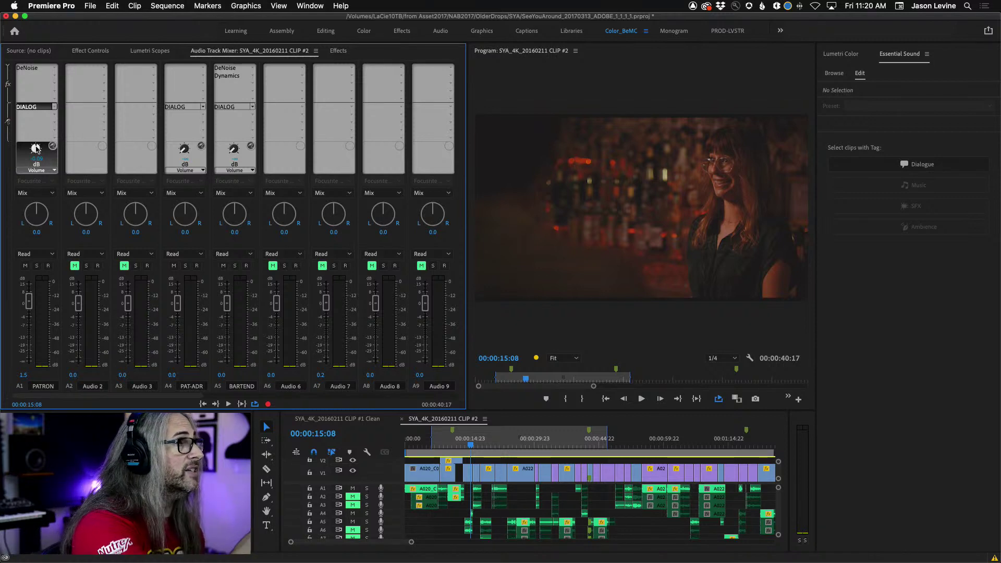
Set the DIALOG send volumes of PATRON, PAT-ADR and BARTEND to -2 dB each
drag(33, 148, 32, 153)
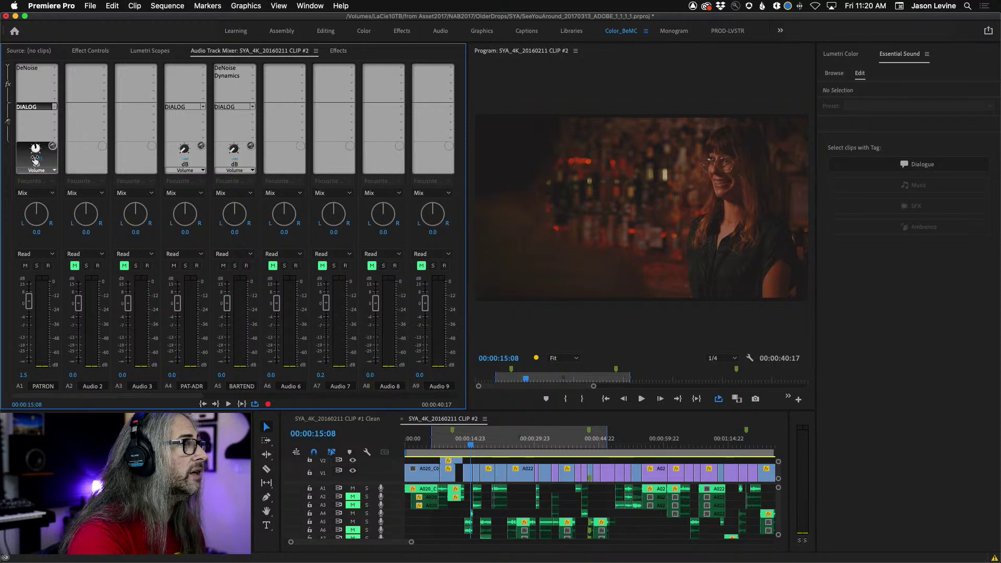
click(36, 159)
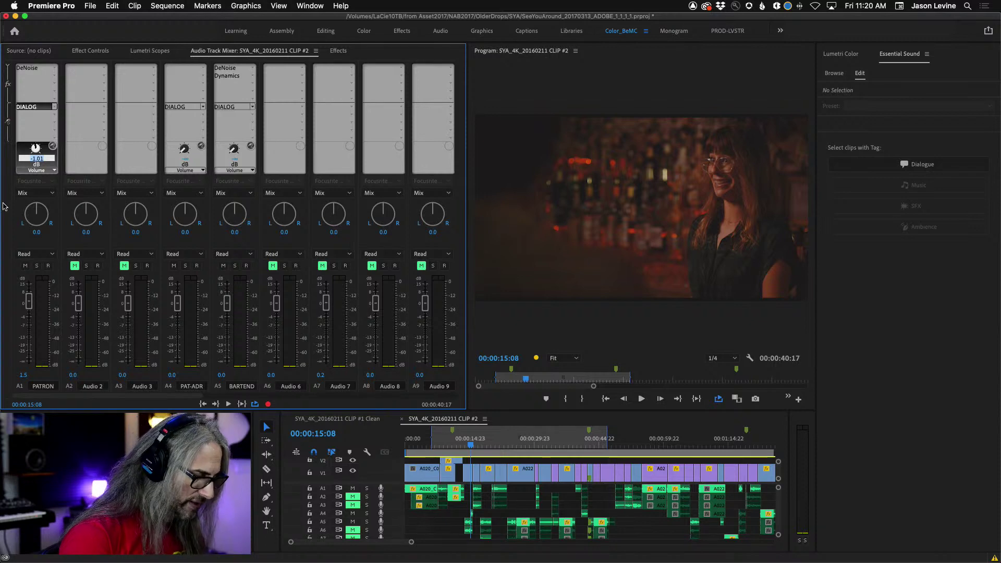
text(-2)
key(Tab)
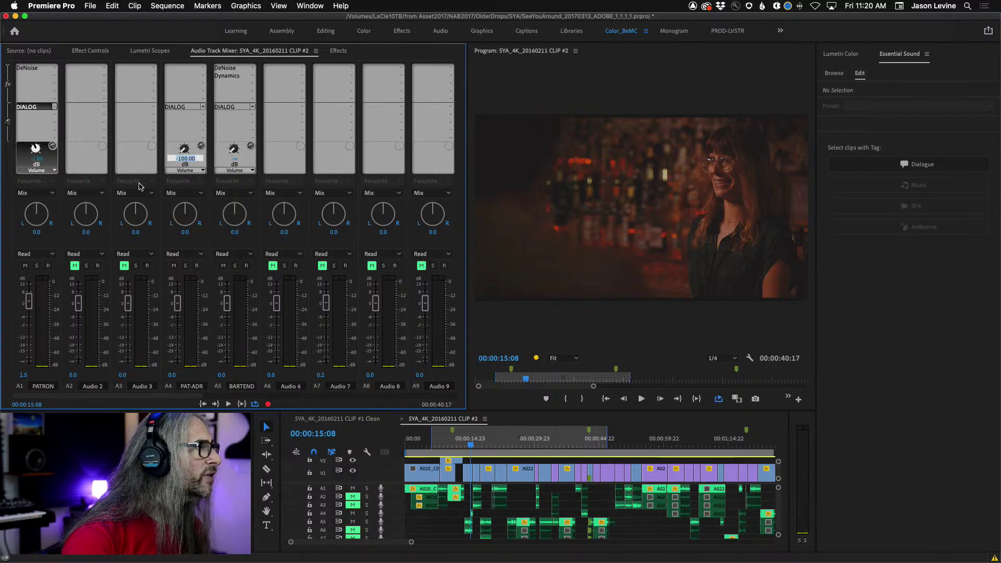
text(-2)
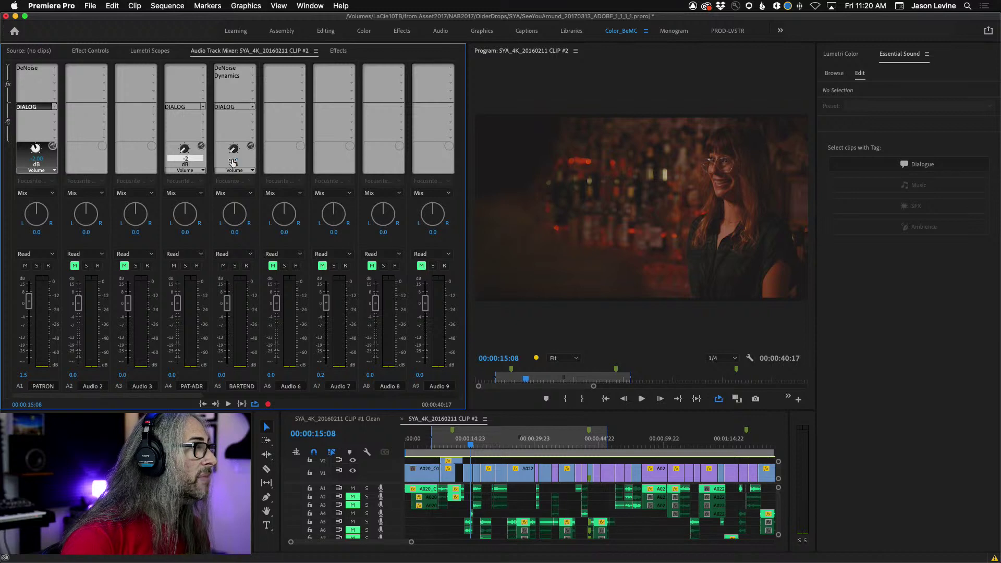
key(Tab)
text(-2)
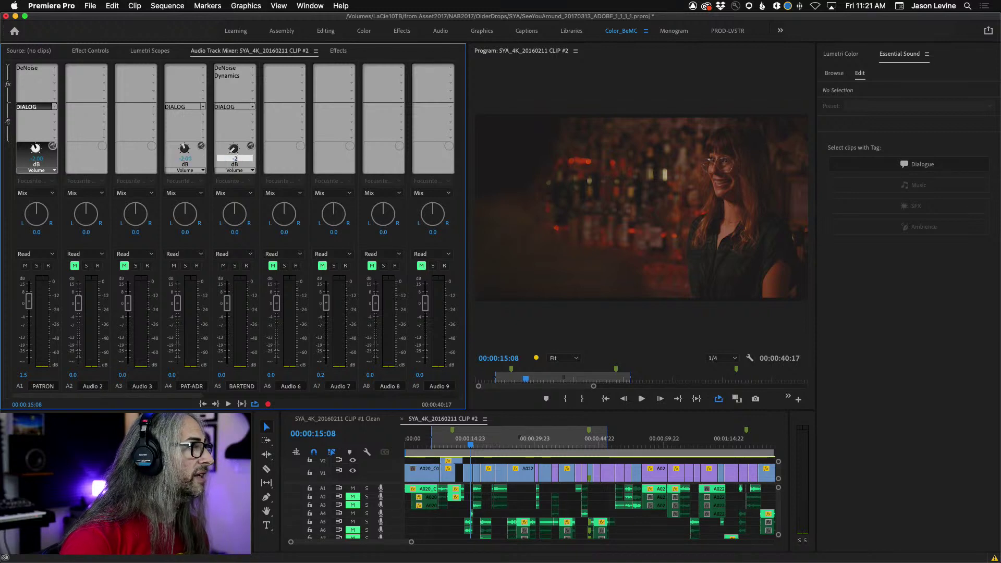
Show the Balance control of PATRON's DIALOG send and switch it back to Volume
click(26, 170)
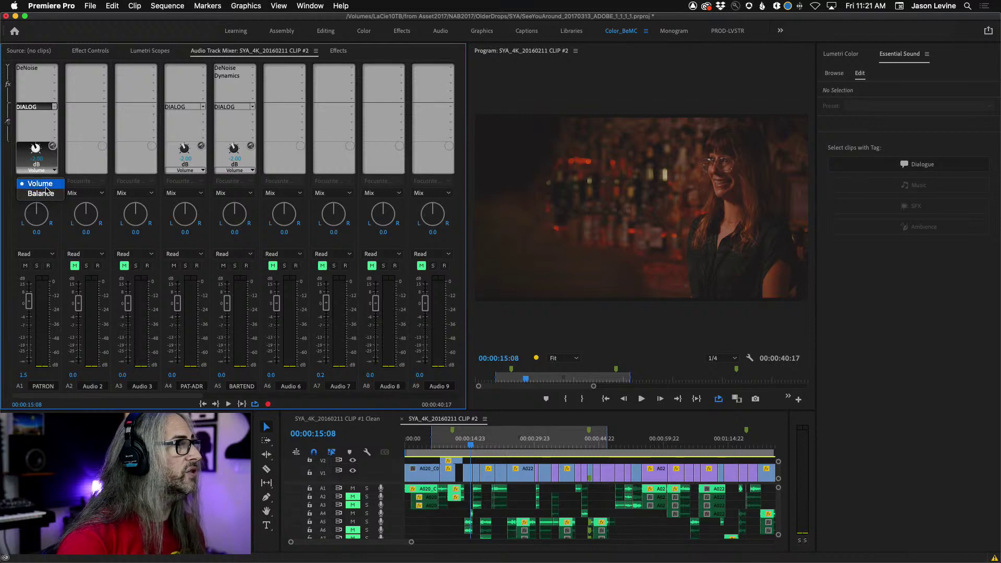
click(47, 194)
click(40, 171)
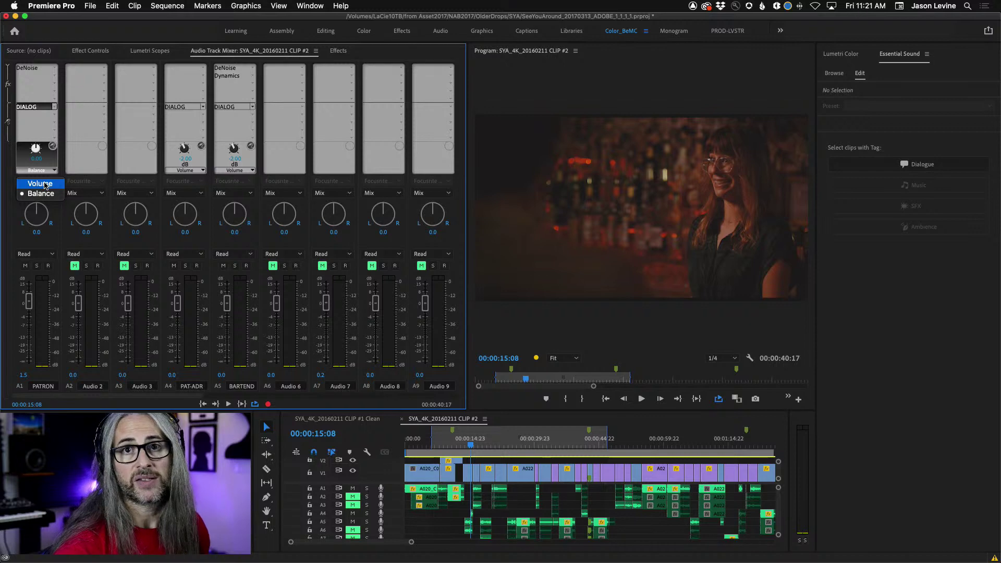
click(46, 184)
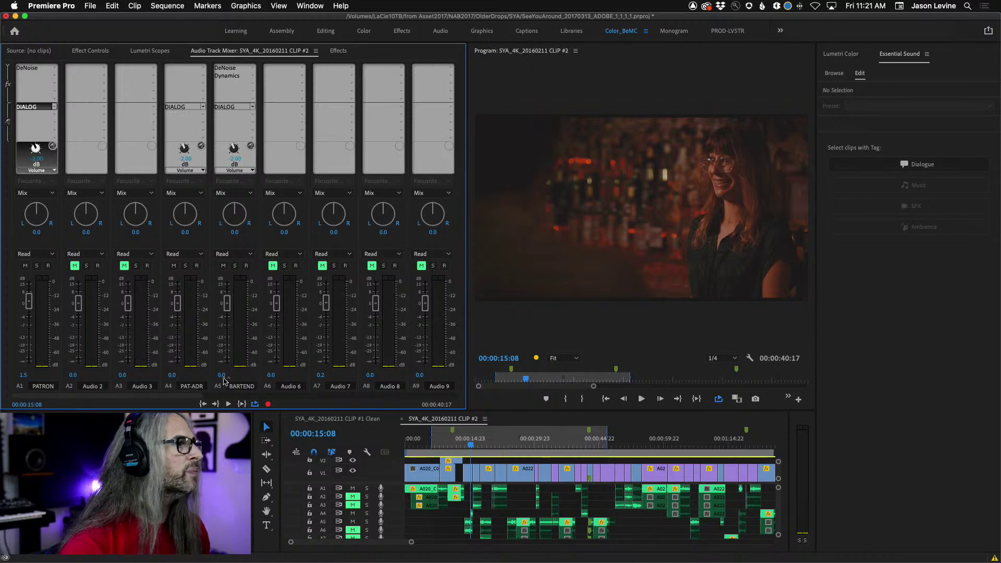
Bring the DIALOG submix into view in the track mixer and play the scene's opening dialogue to check its levels
scroll(422, 396, right, 5)
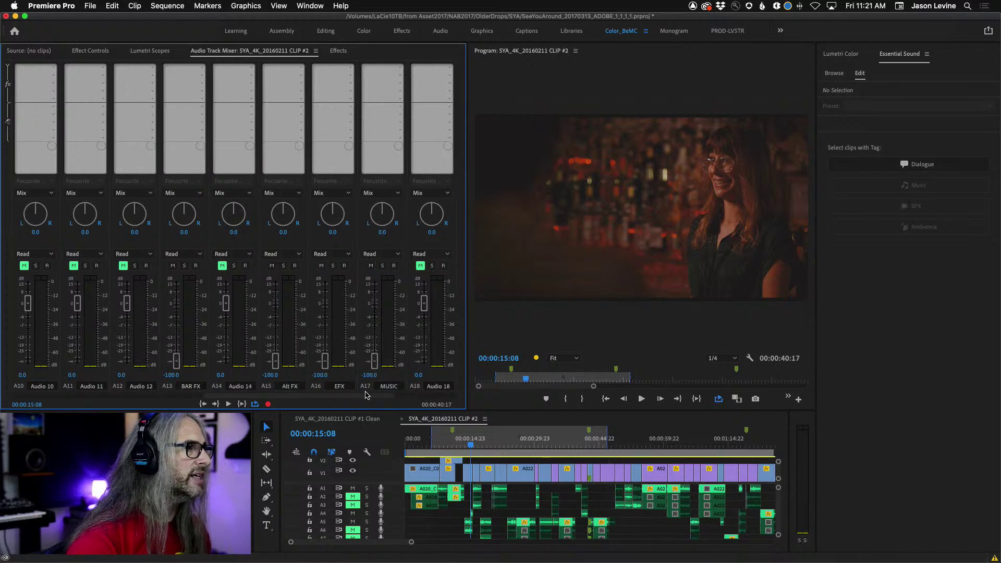
scroll(366, 394, right, 3)
click(456, 446)
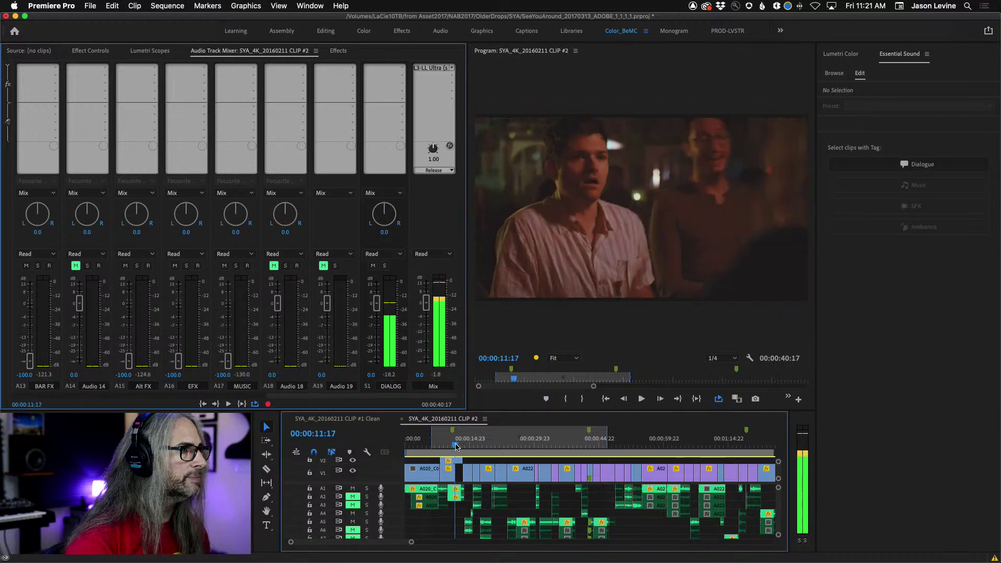
drag(455, 447, 436, 446)
key(space)
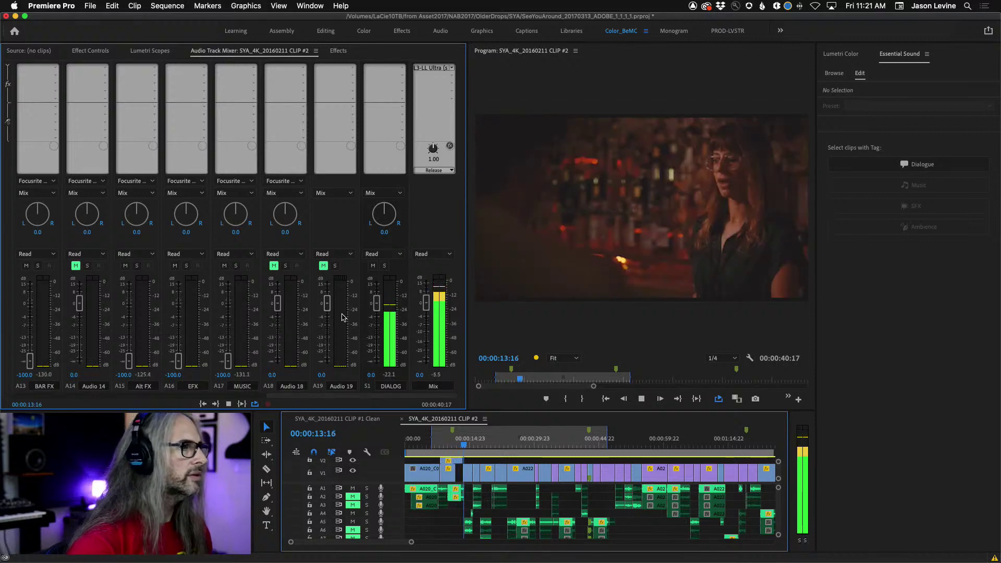
Add a Tube-modeled Compressor to the DIALOG submix's first effect slot and open its editor over the program picture
click(402, 68)
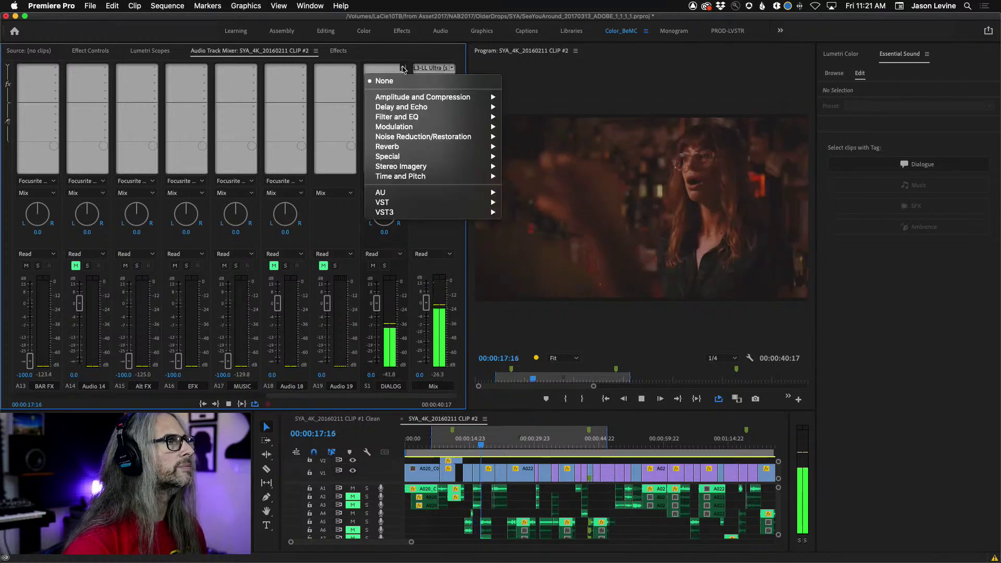
mouse_move(438, 97)
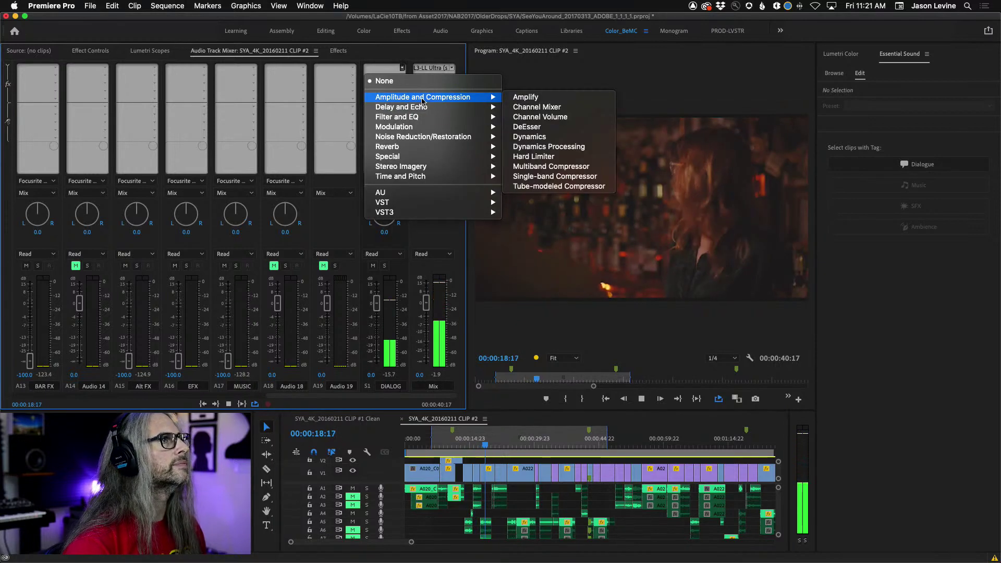
click(555, 187)
double_click(380, 69)
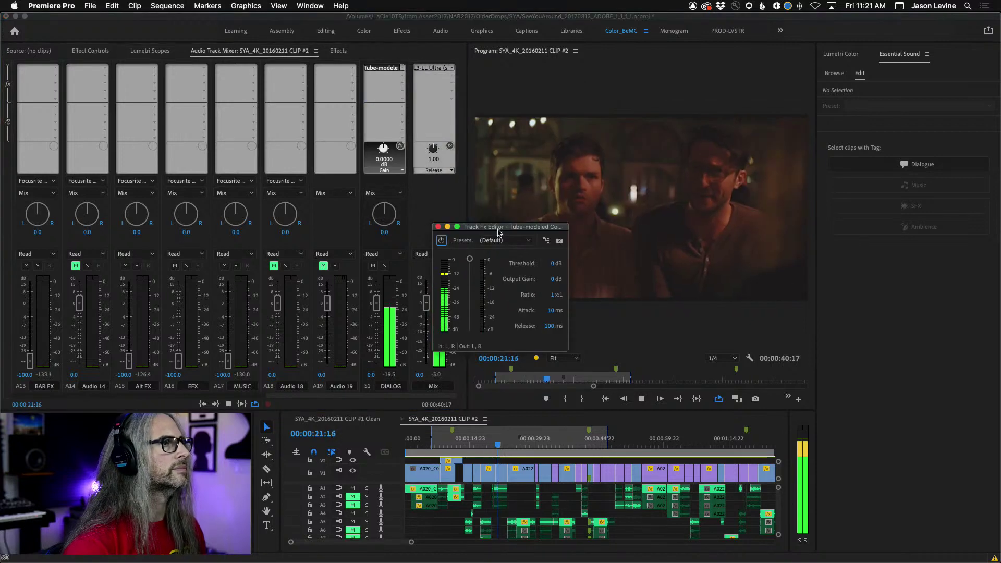
drag(470, 179, 561, 150)
Set the compressor's threshold to -31 dB, ratio to 2:1, attack to 3 ms and release to 59 ms, and stop playback
drag(561, 183, 564, 212)
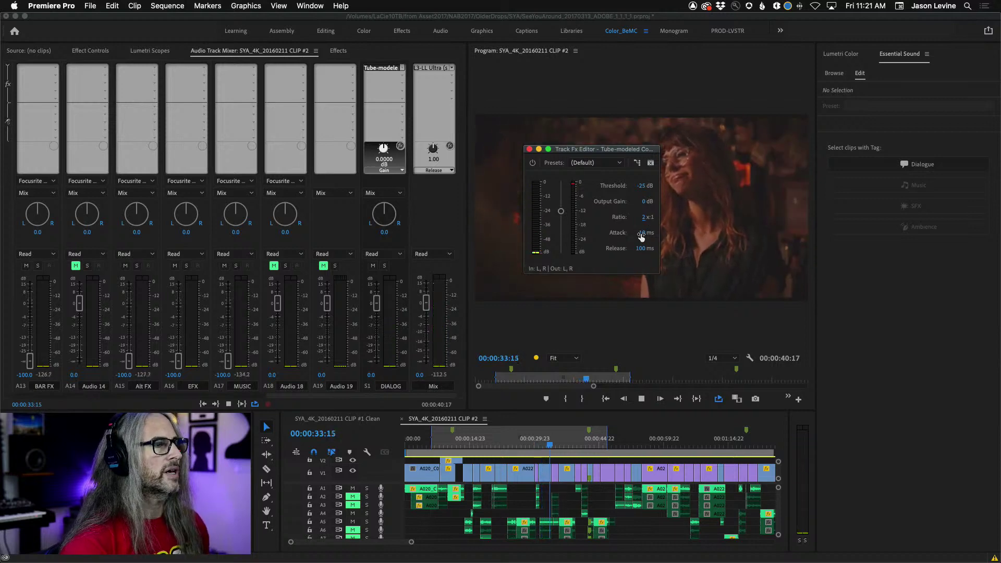
click(641, 233)
text(3)
key(Return)
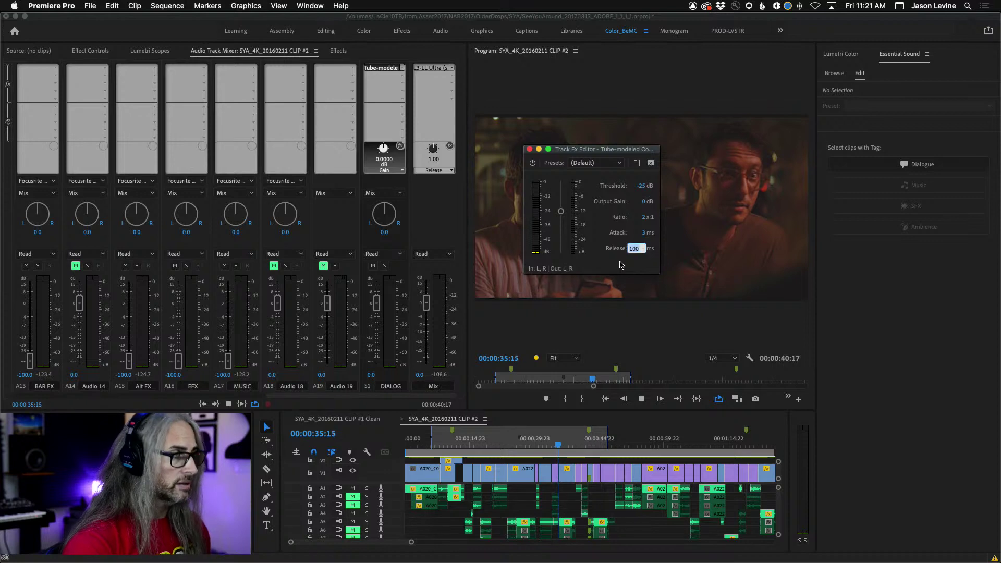
key(Return)
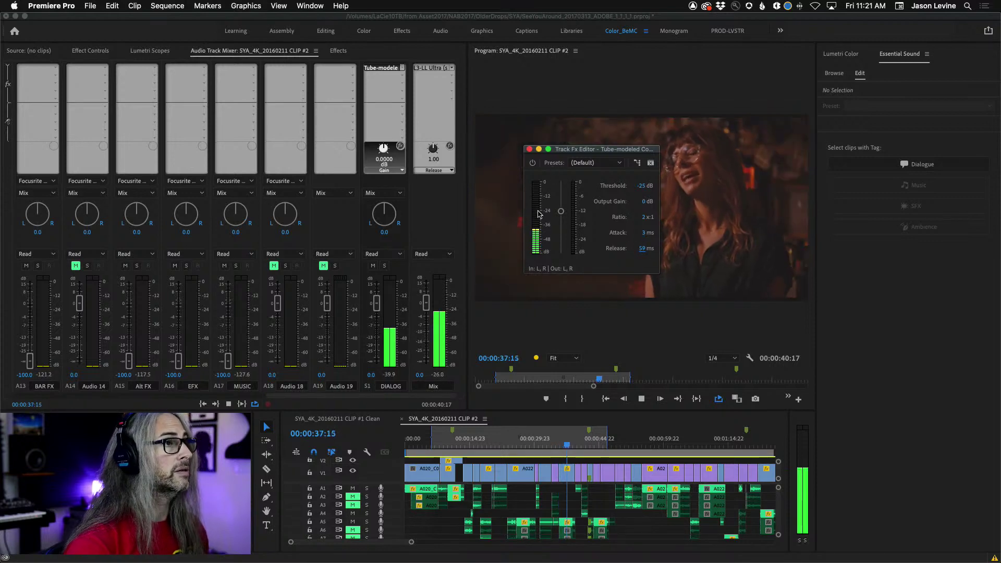
drag(563, 214, 568, 223)
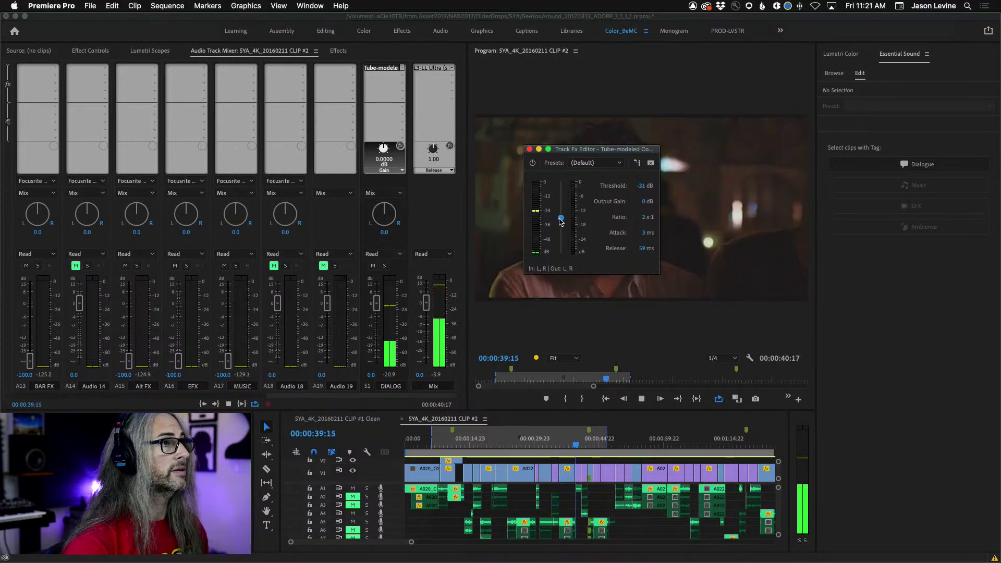
key(space)
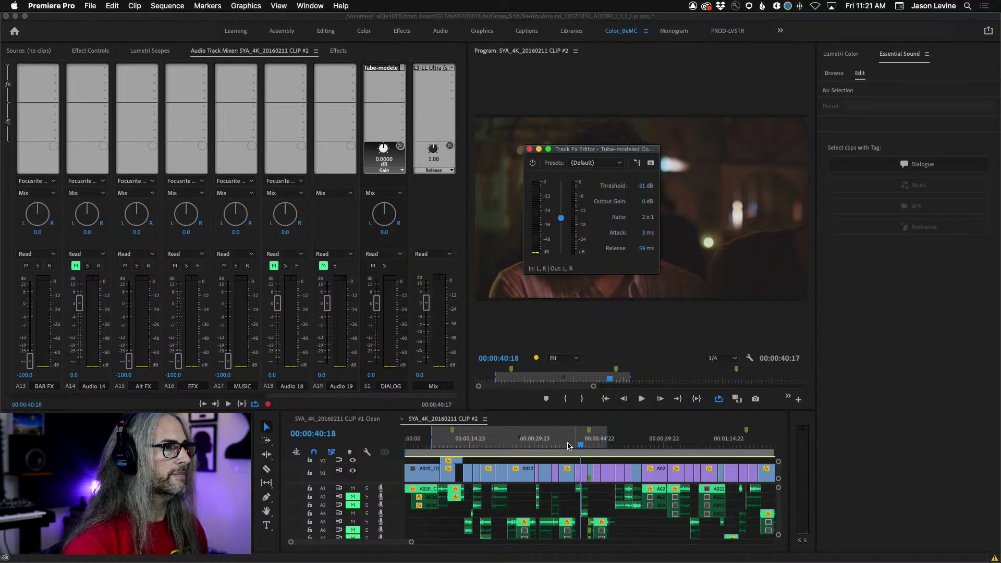
Replay the dialogue through the compressor from about 00:00:06 to 00:00:13, and close the effect editor
click(448, 438)
key(space)
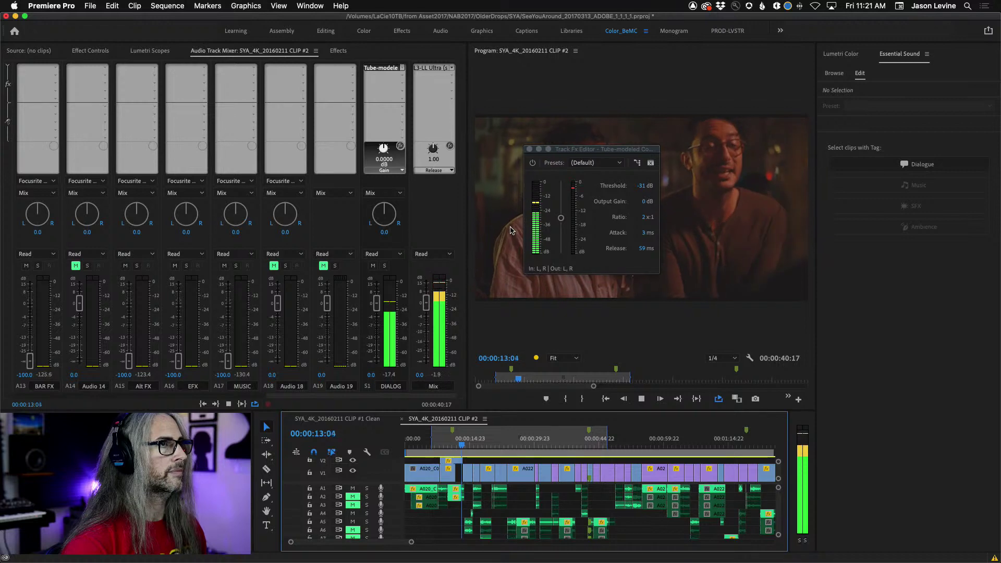
key(space)
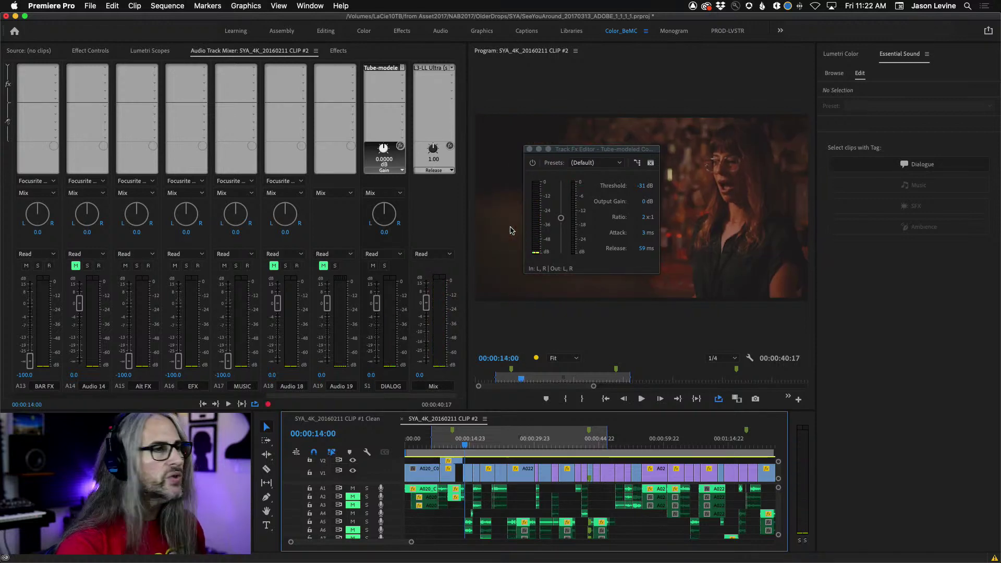
drag(455, 446, 429, 446)
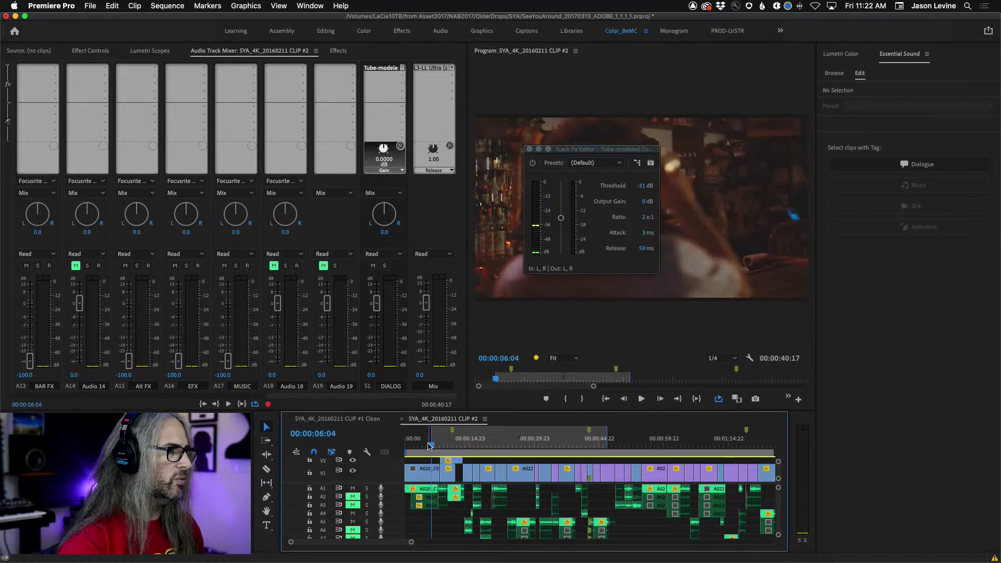
key(space)
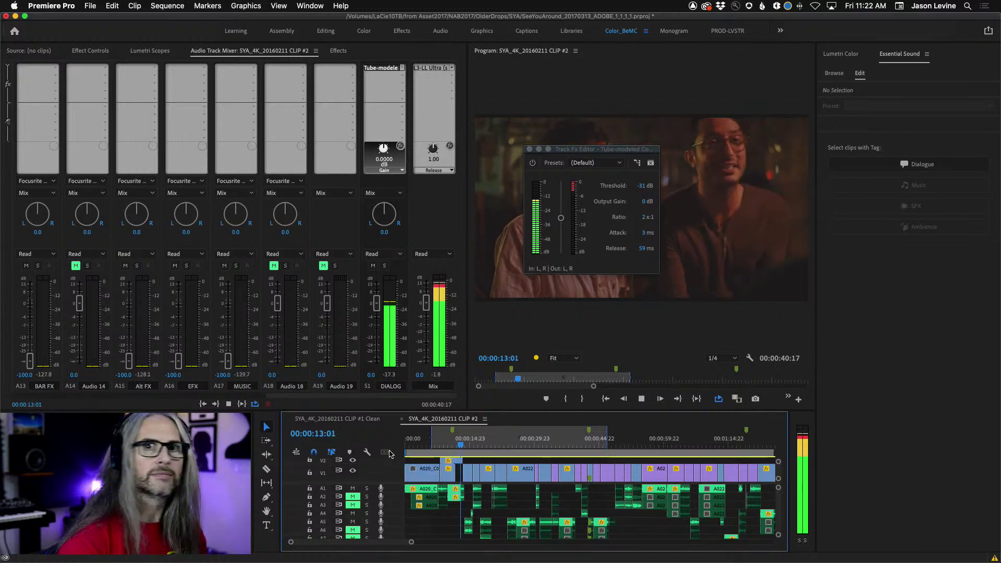
key(space)
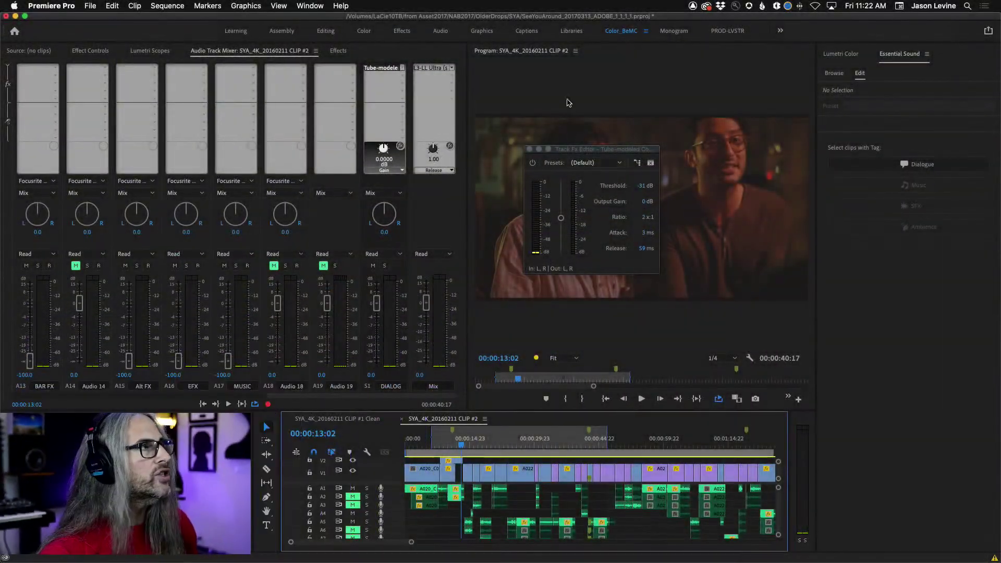
click(530, 149)
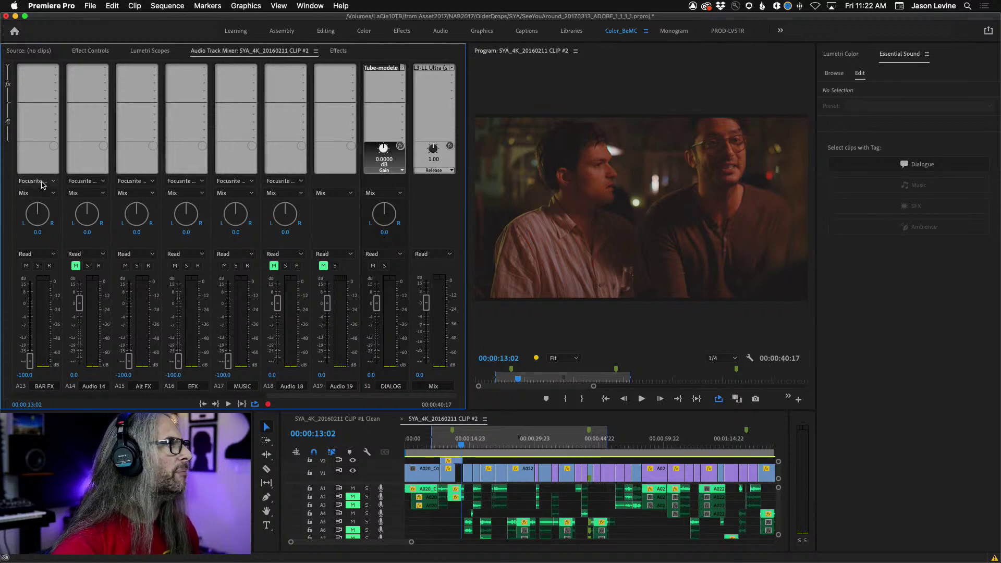
Switch the three DIALOG sends to Balance and set PATRON to 22, PAT-ADR to 24 and BARTEND slightly left of centre
scroll(39, 400, left, 6)
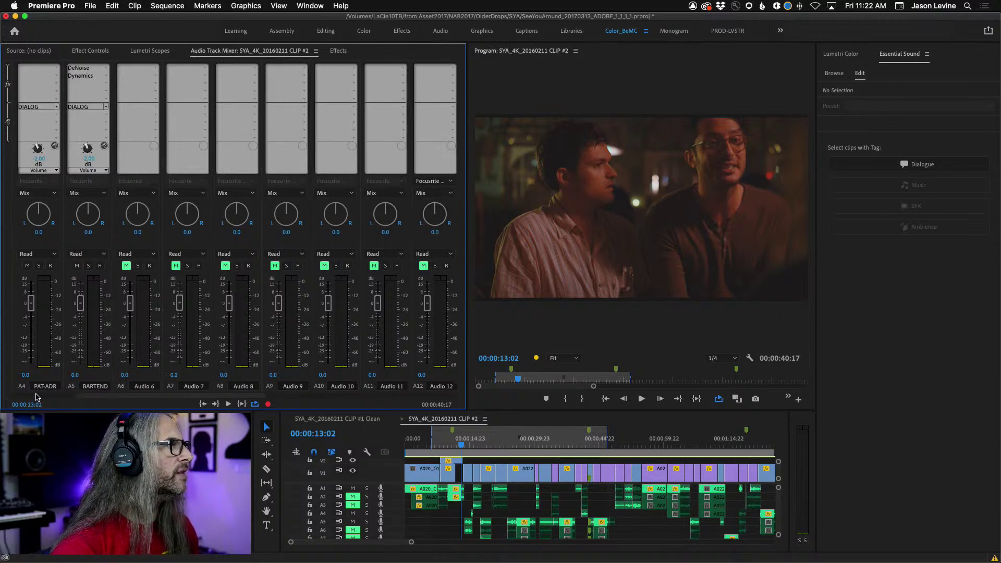
click(38, 168)
click(46, 192)
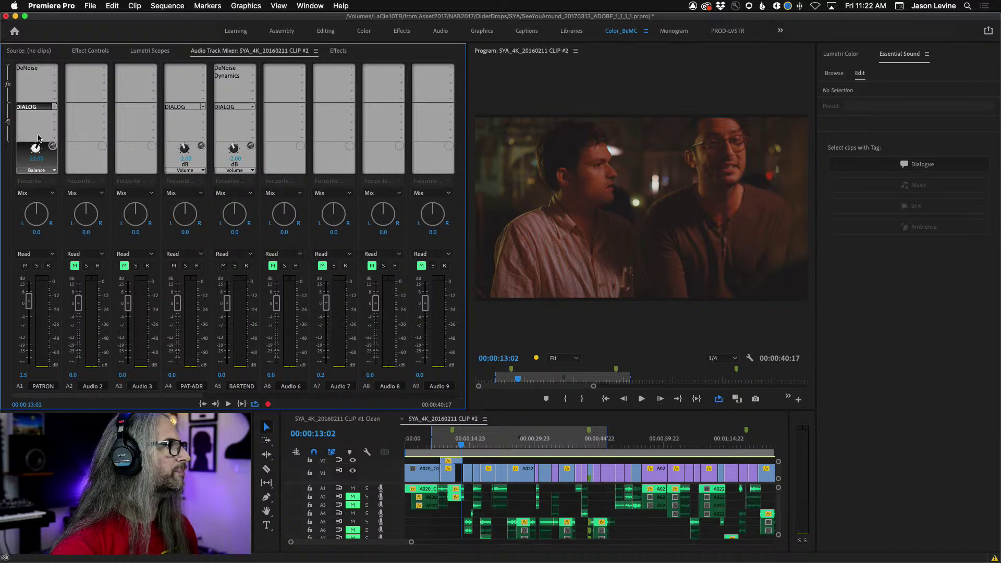
click(195, 169)
click(180, 194)
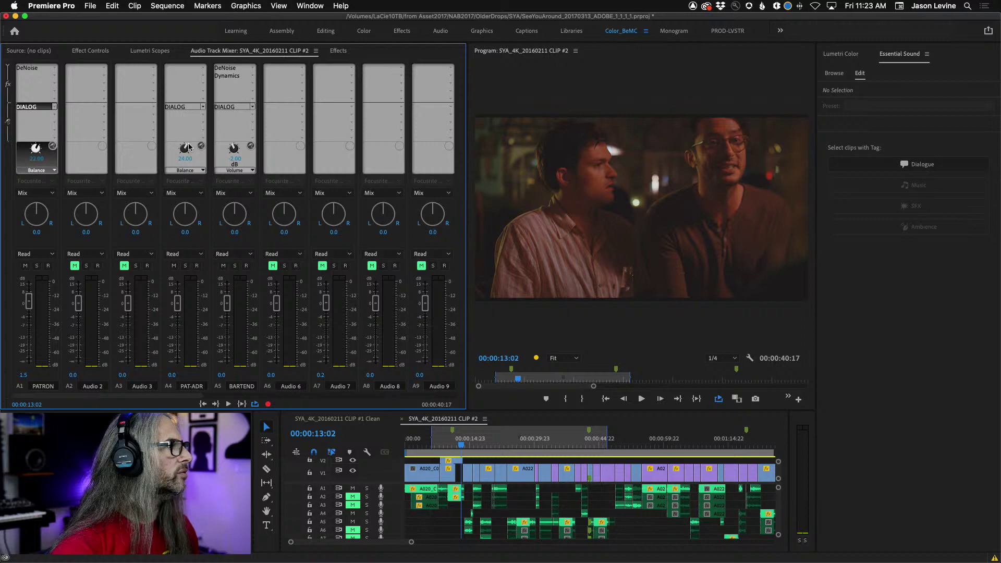
click(236, 171)
click(233, 194)
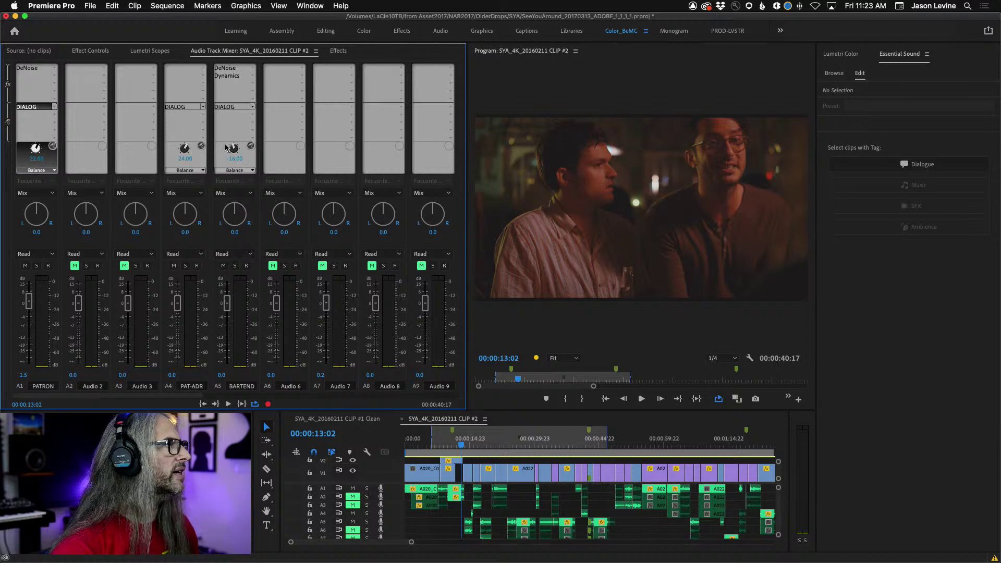
drag(234, 150, 236, 139)
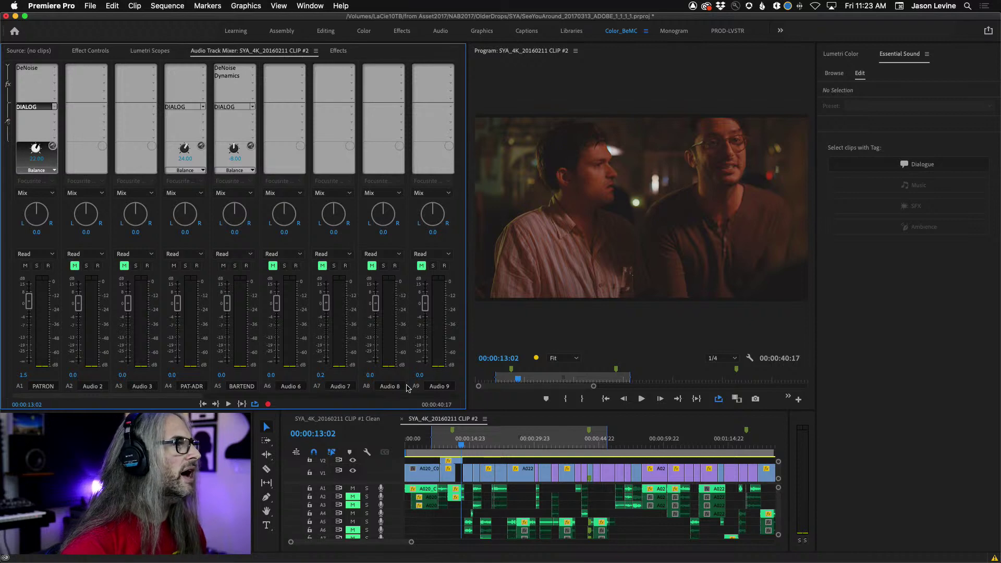
Add a Studio Reverb to the DIALOG submix's second effect slot and open its editor
scroll(417, 399, right, 10)
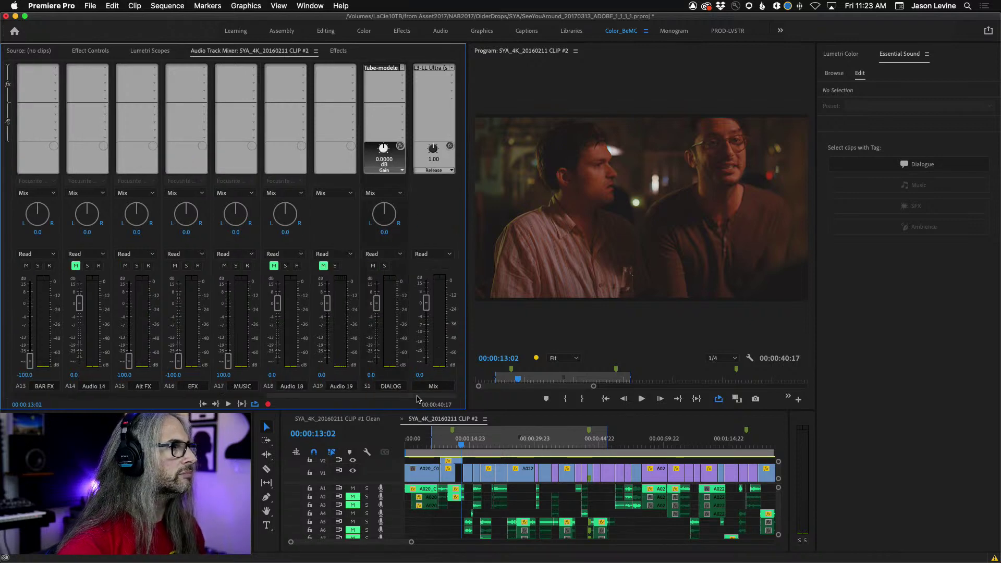
click(402, 76)
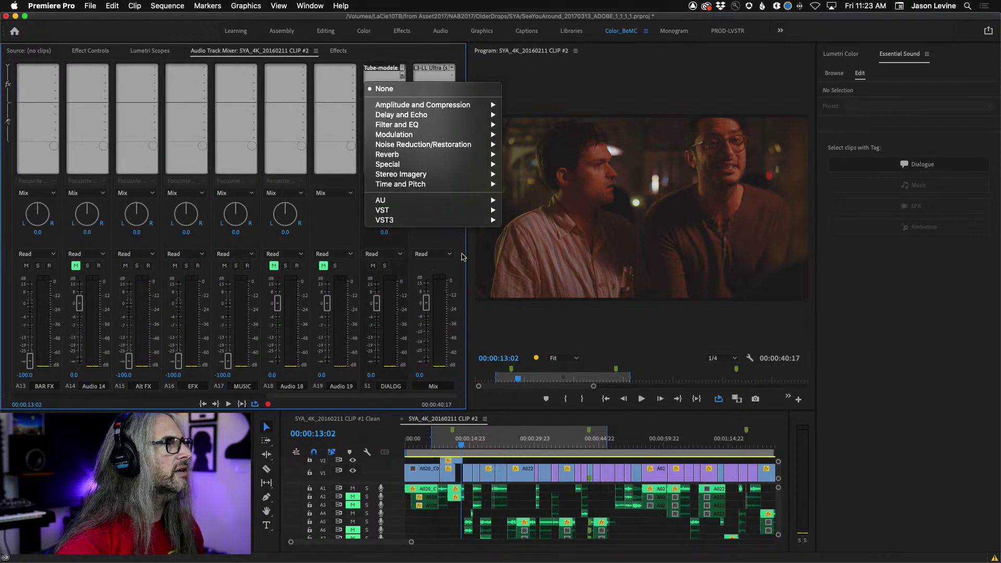
mouse_move(426, 138)
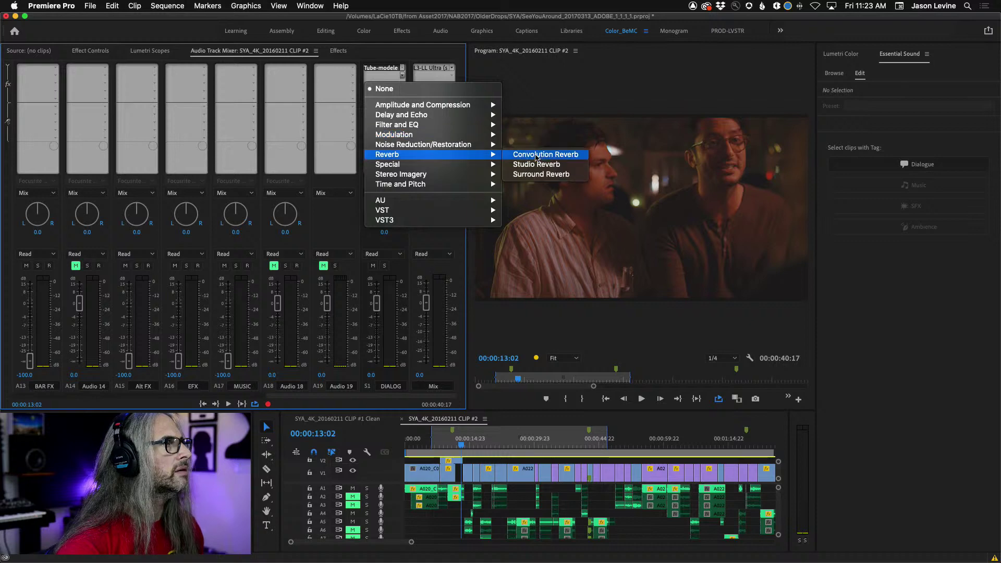
click(547, 165)
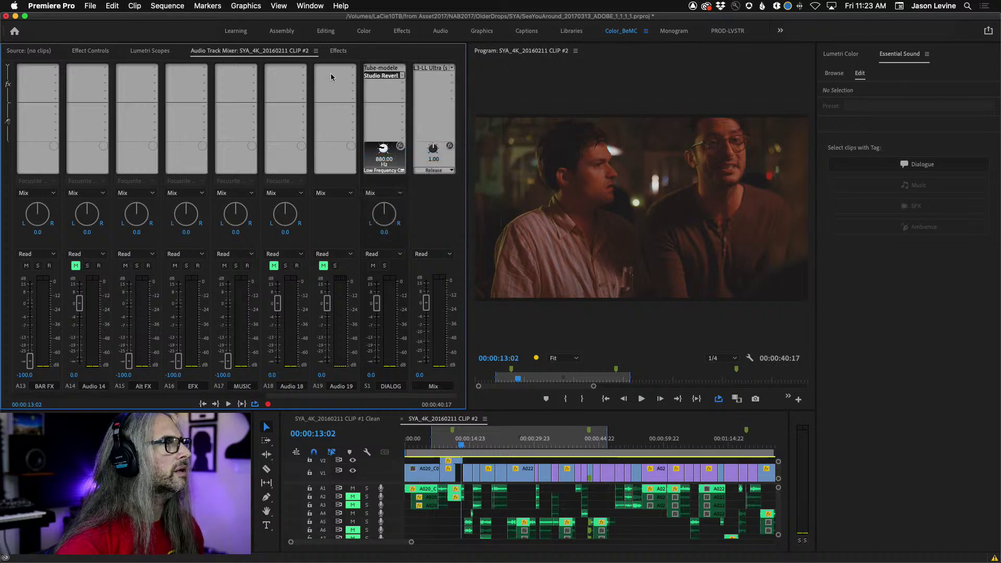
double_click(381, 75)
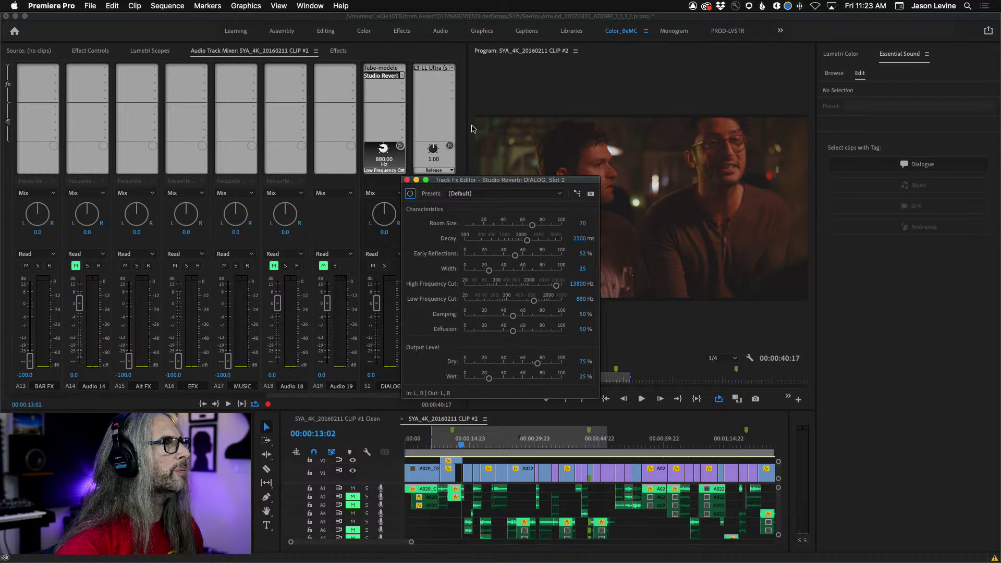
Apply the Room Ambience 1 preset, raise the decay to about 1305 ms, and place the reverb editor over the program picture
click(503, 194)
click(506, 309)
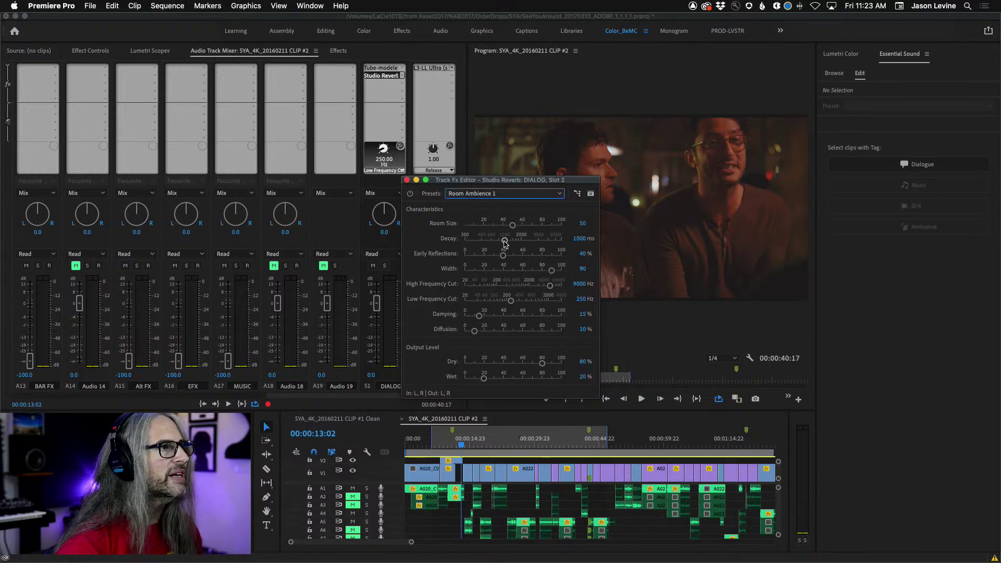
drag(504, 243, 510, 246)
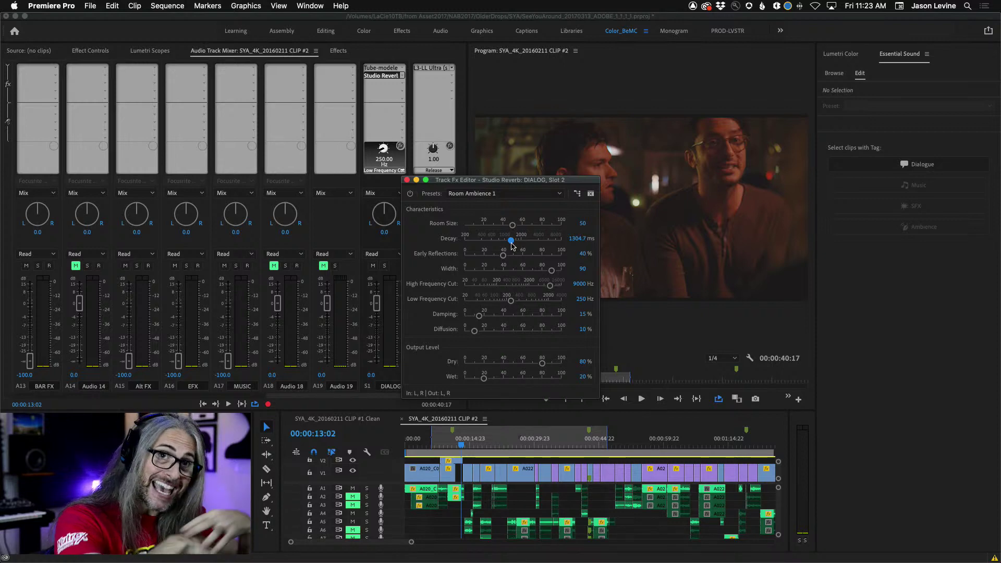
drag(481, 181, 632, 98)
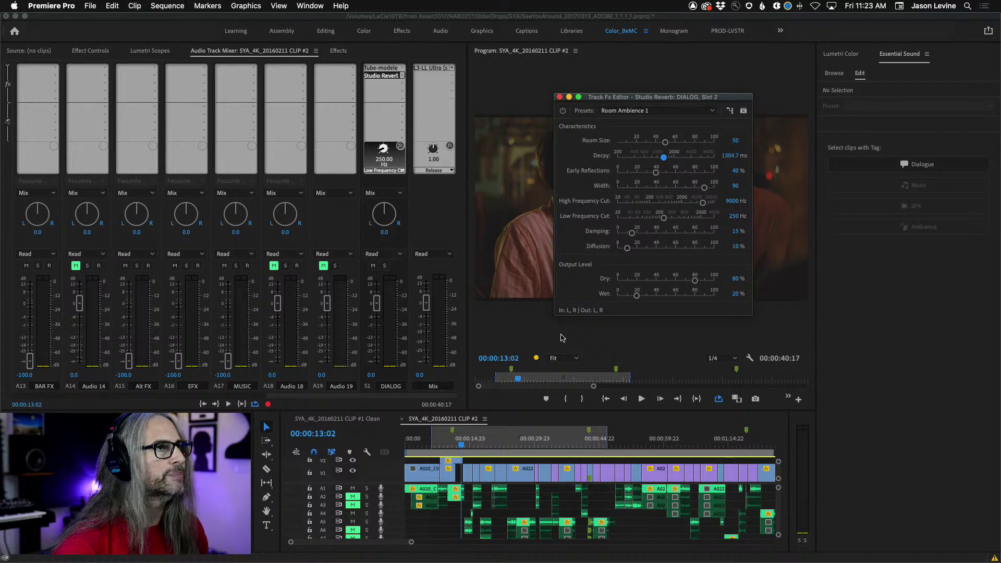
During playback, set the reverb's dry level to 100% and wet level to about 20%, close the editor and stop playback
key(space)
drag(695, 280, 716, 281)
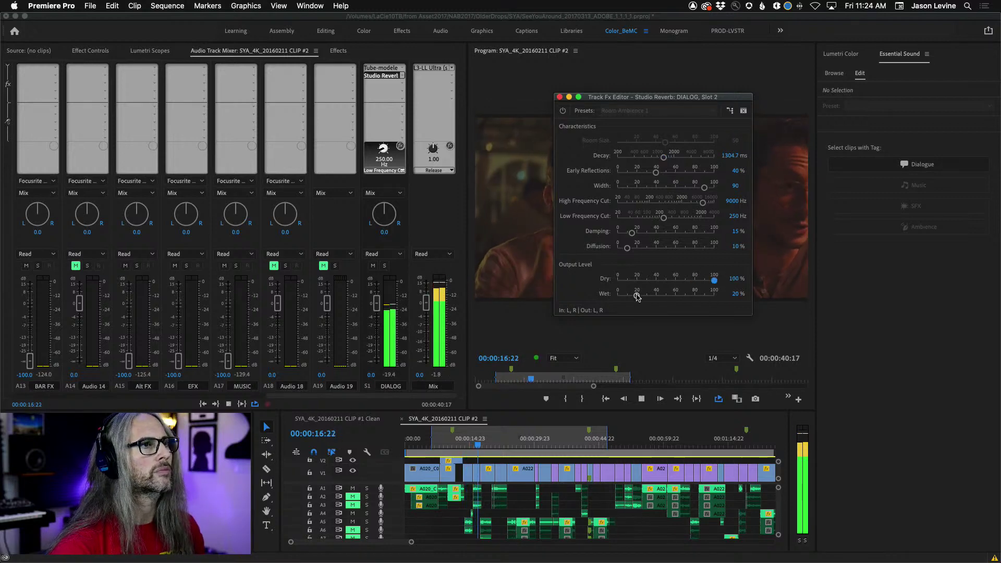
drag(637, 296, 616, 297)
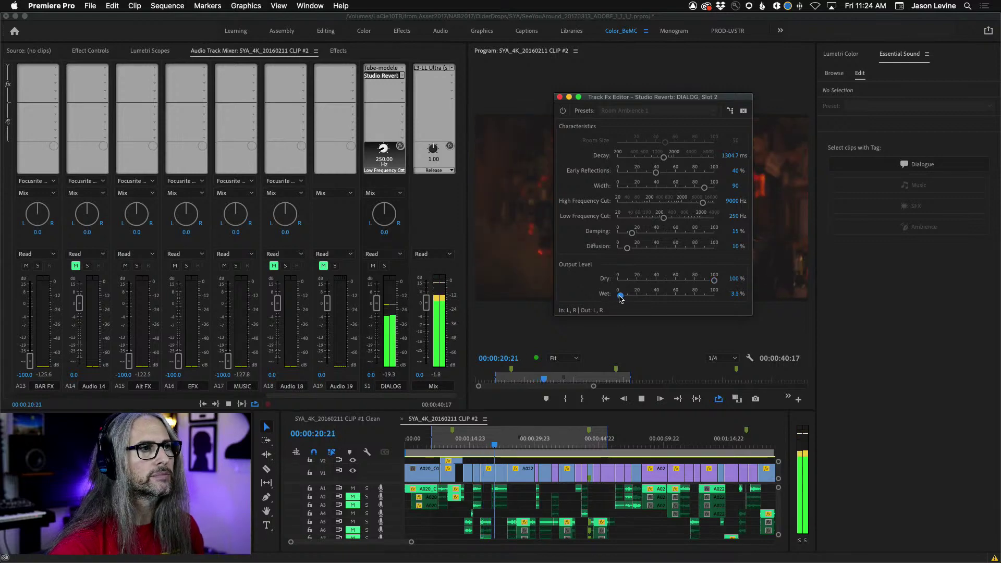
mouse_move(617, 297)
mouse_down()
mouse_move(667, 297)
mouse_move(636, 297)
mouse_up()
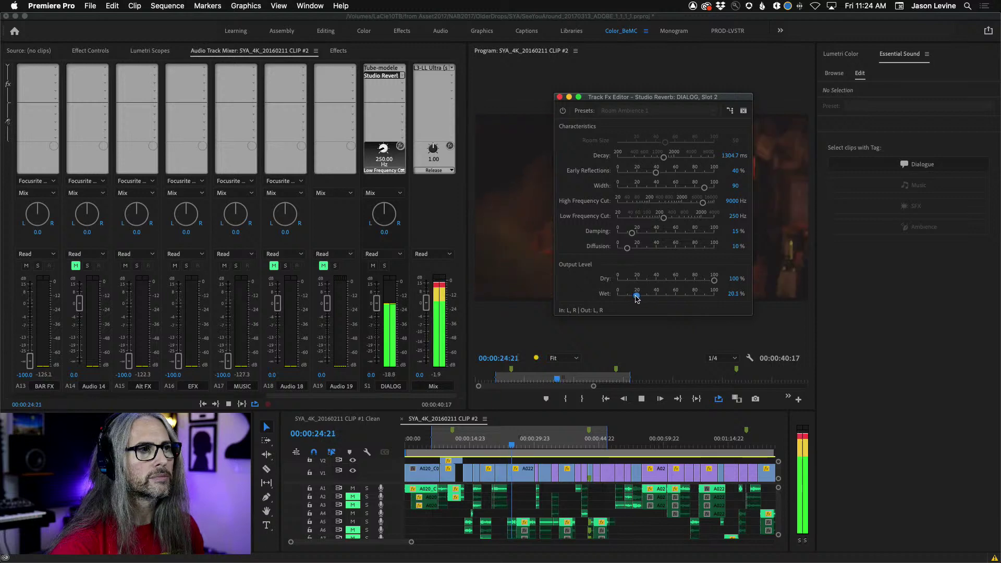
click(559, 97)
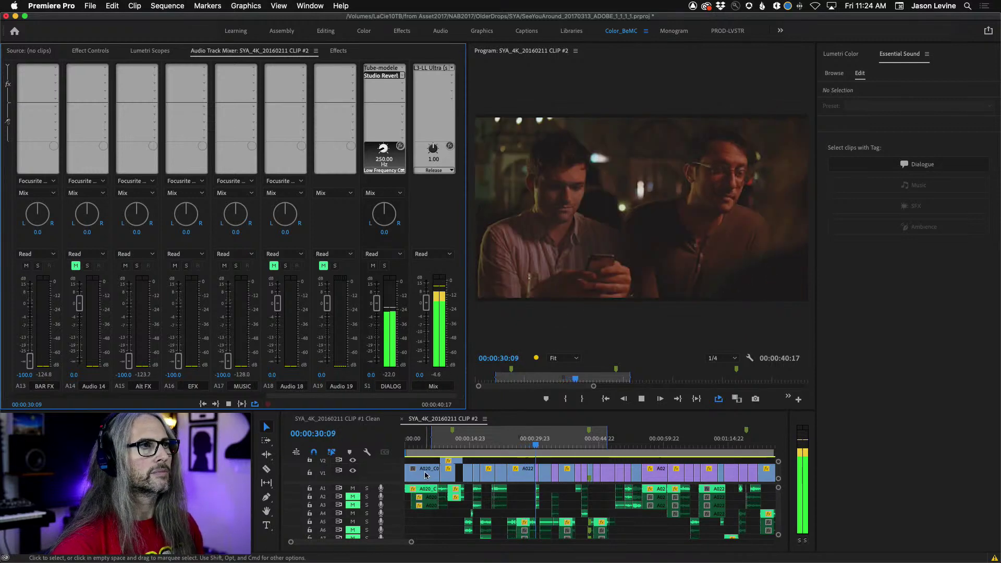
key(space)
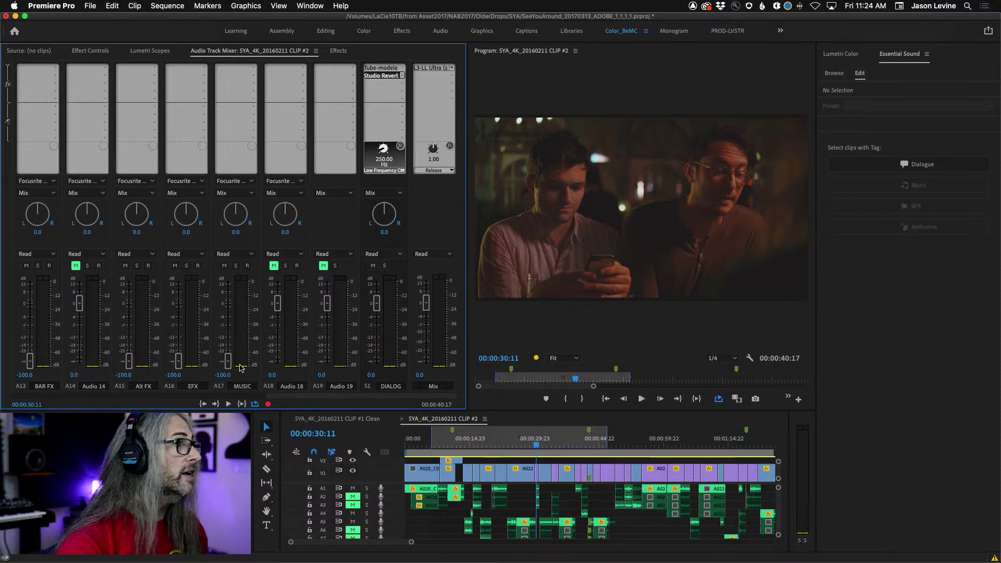
Replay the dialogue mix from 00:00:05:19 to about 00:00:12 and check the track channels and their timeline clips
drag(331, 397, 299, 398)
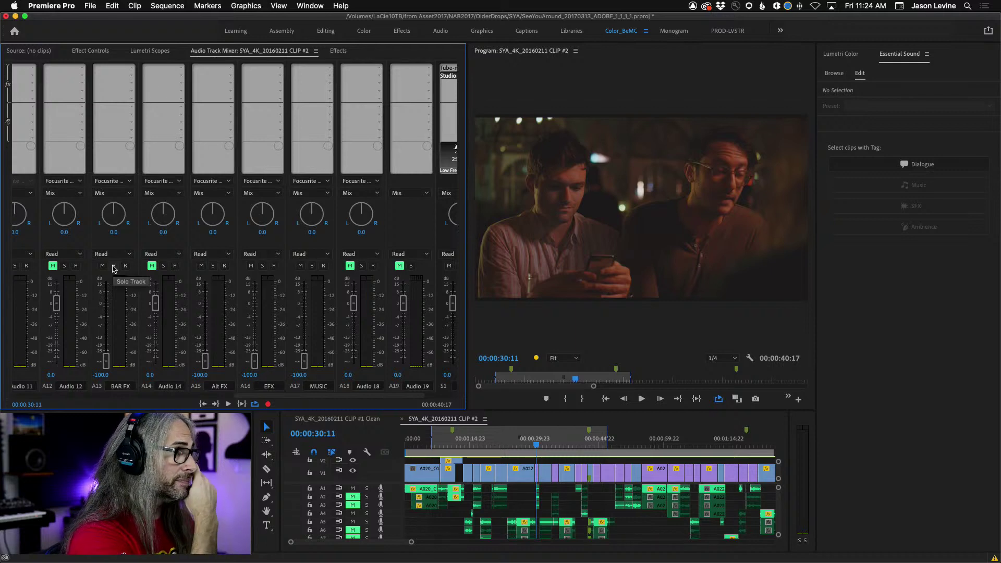
scroll(299, 395, left, 3)
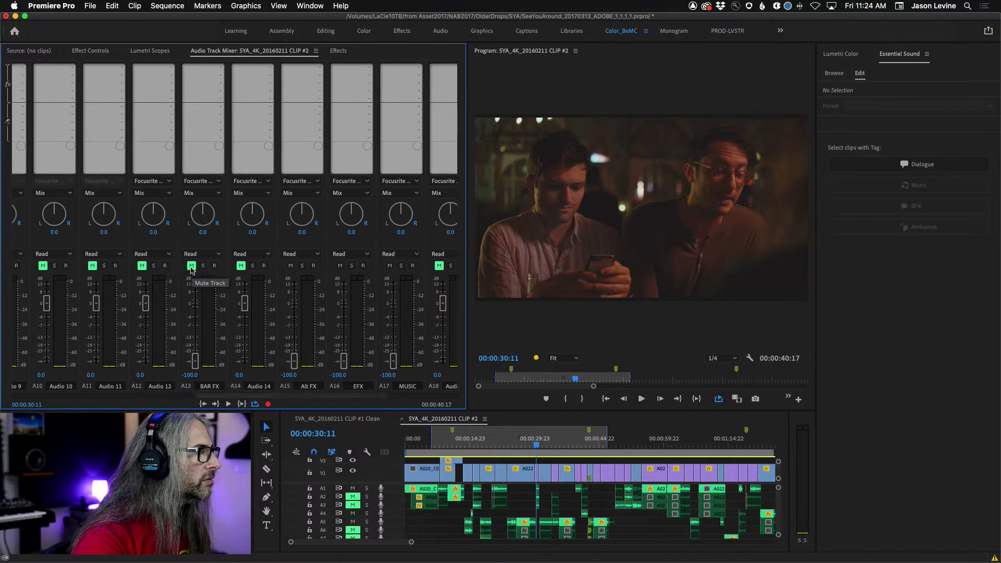
drag(247, 394, 433, 399)
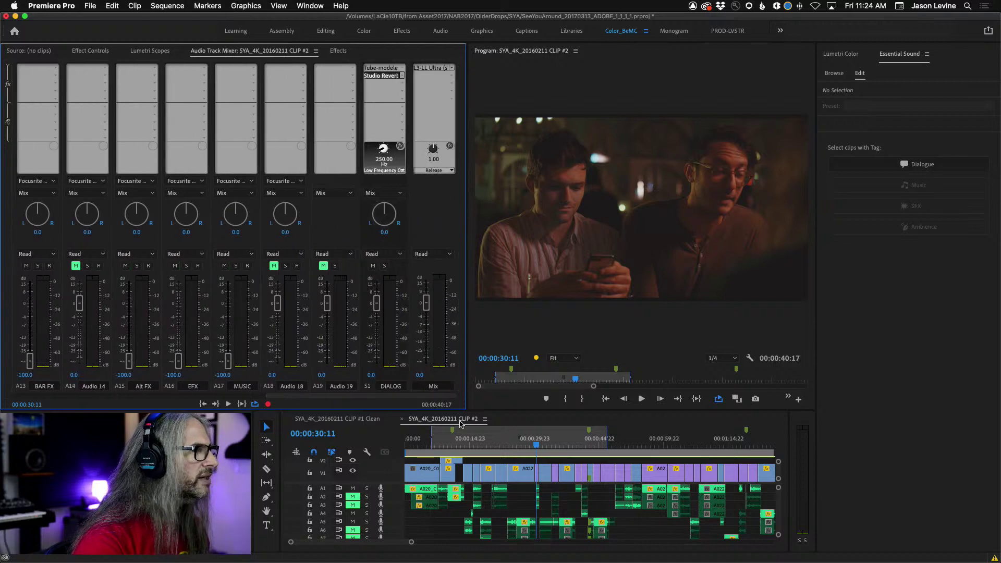
drag(535, 451, 429, 446)
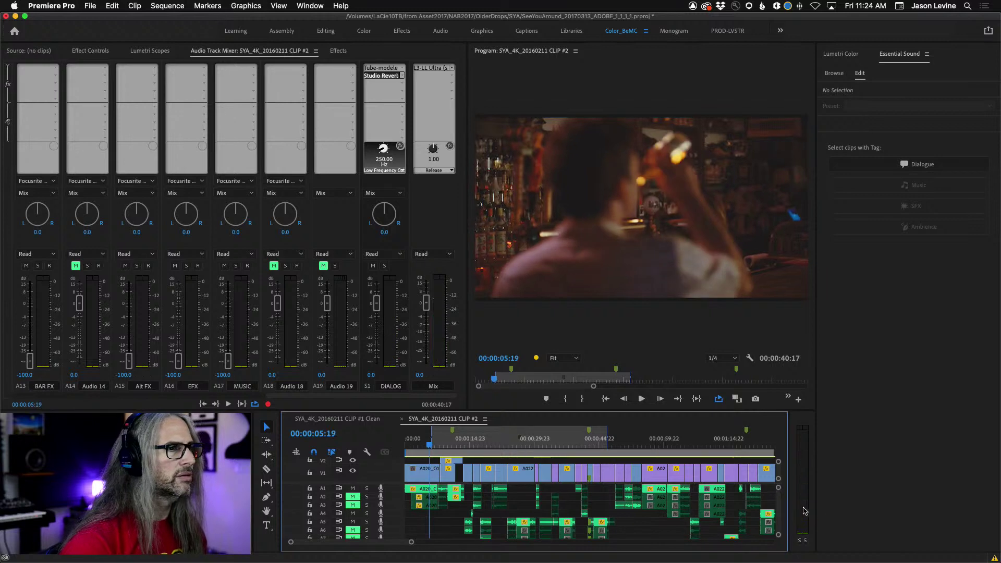
scroll(778, 505, down, 10)
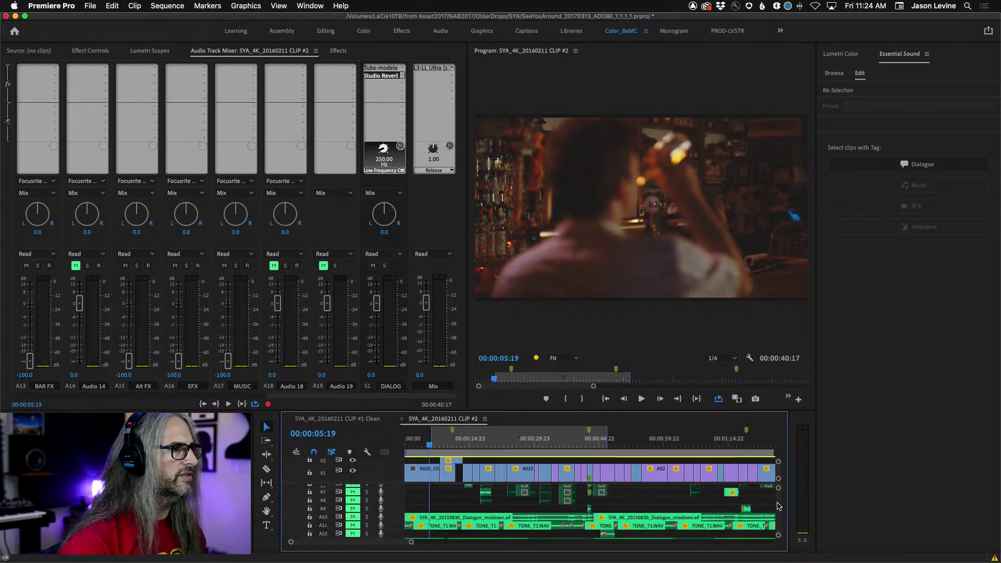
scroll(778, 505, up, 3)
key(space)
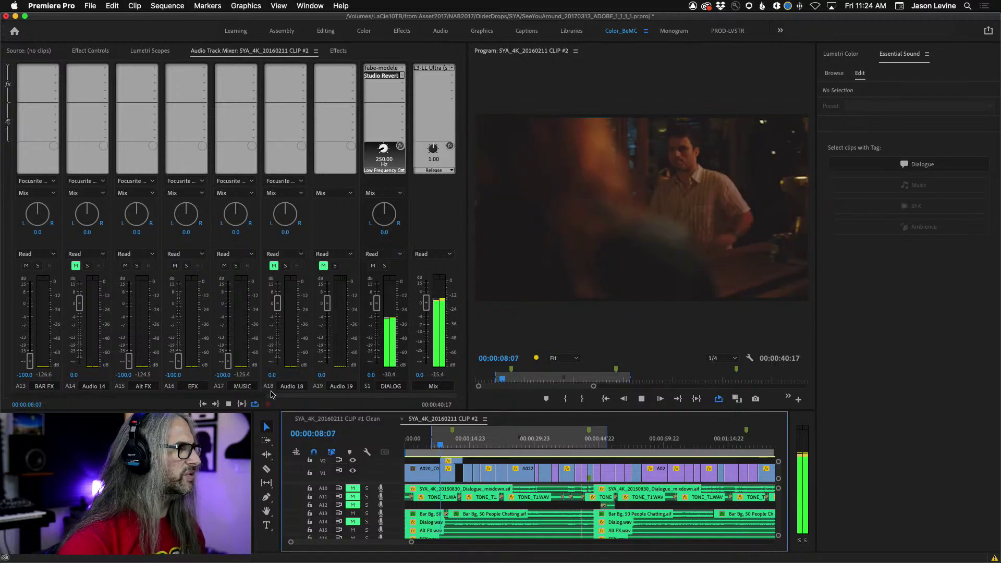
click(218, 397)
scroll(218, 398, left, 5)
click(36, 266)
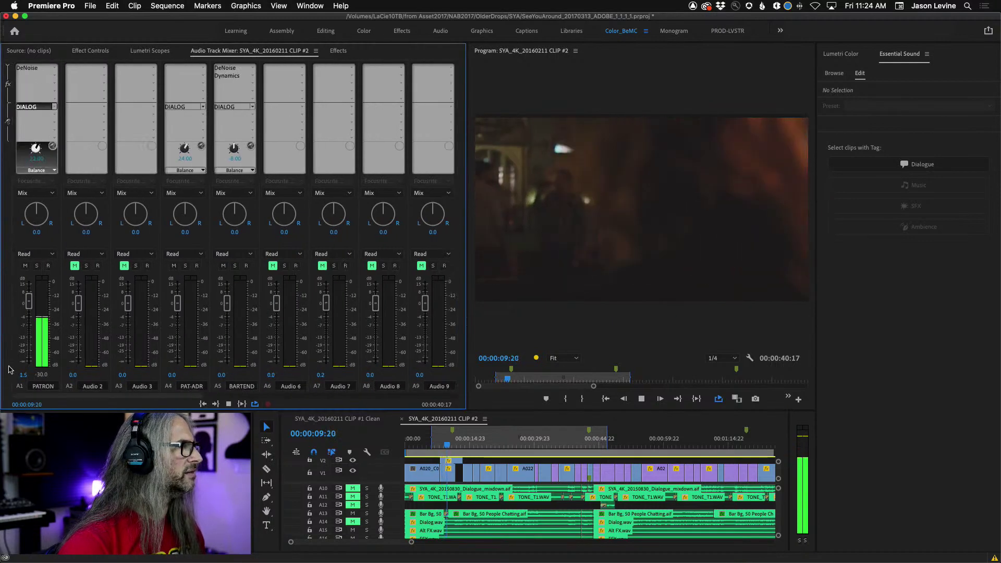
click(37, 266)
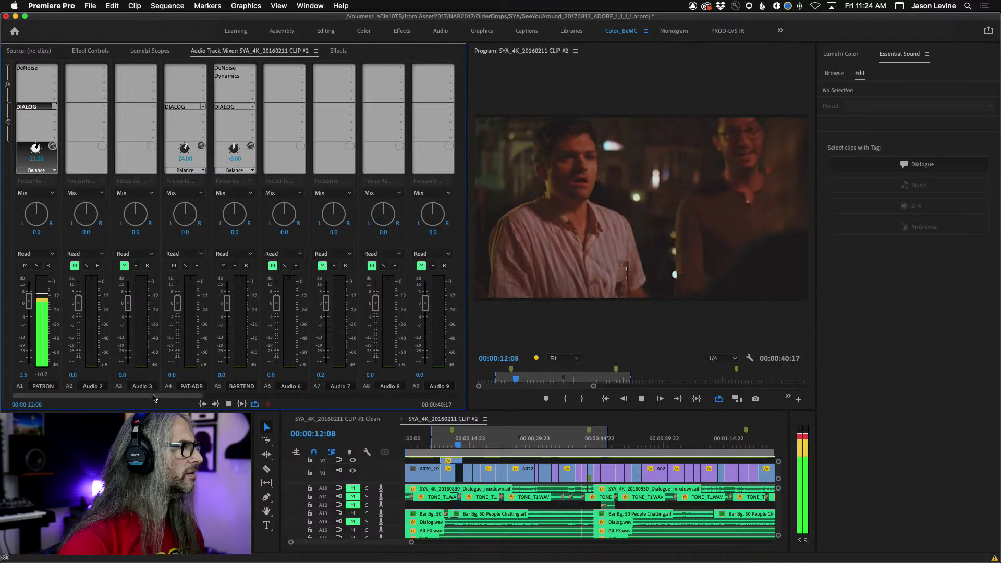
Stop playback, raise the BAR FX, Alt FX and EFX faders to 0 dB, and set MUSIC to -16.6 dB
drag(167, 397, 368, 404)
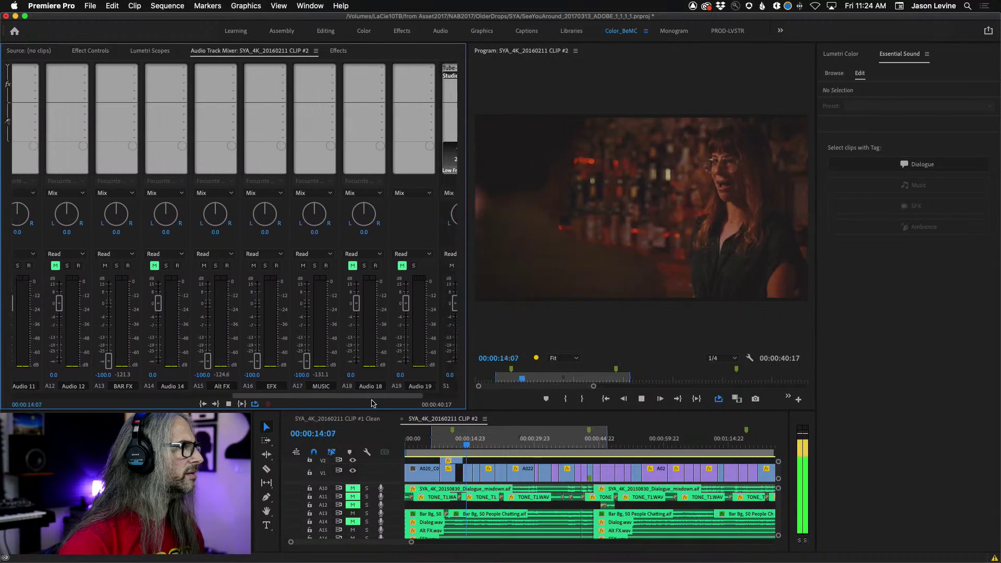
click(119, 266)
click(119, 266)
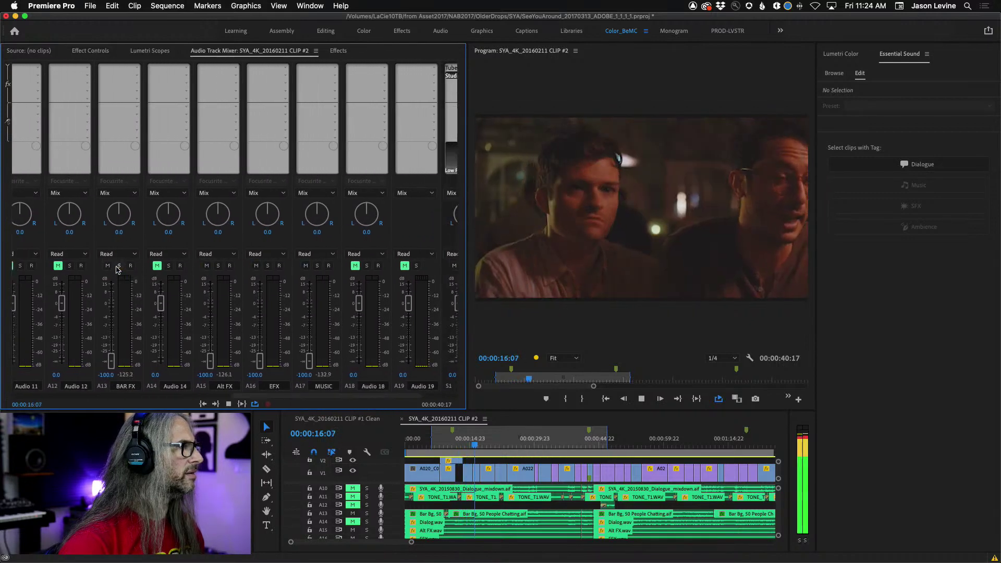
key(space)
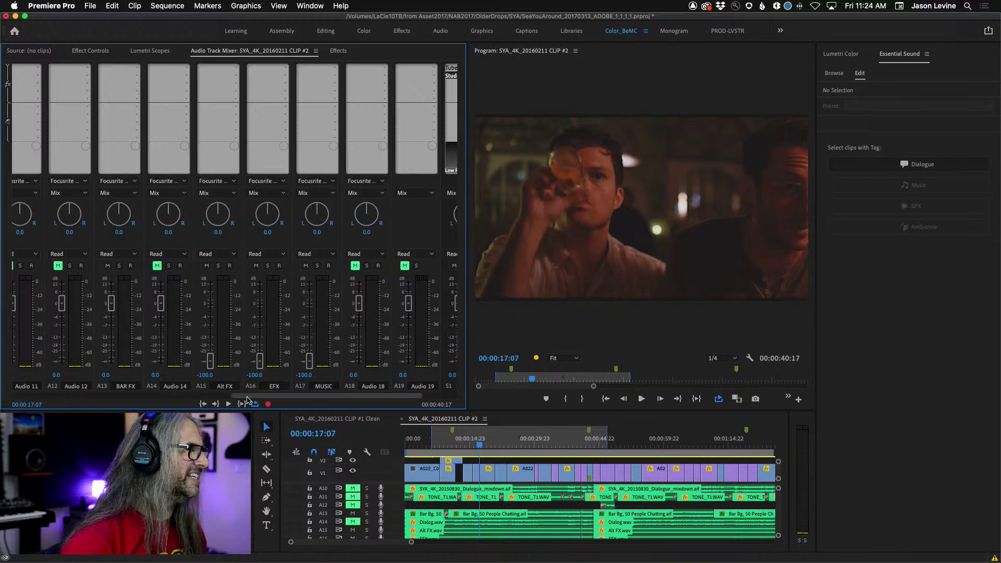
scroll(266, 374, left, 3)
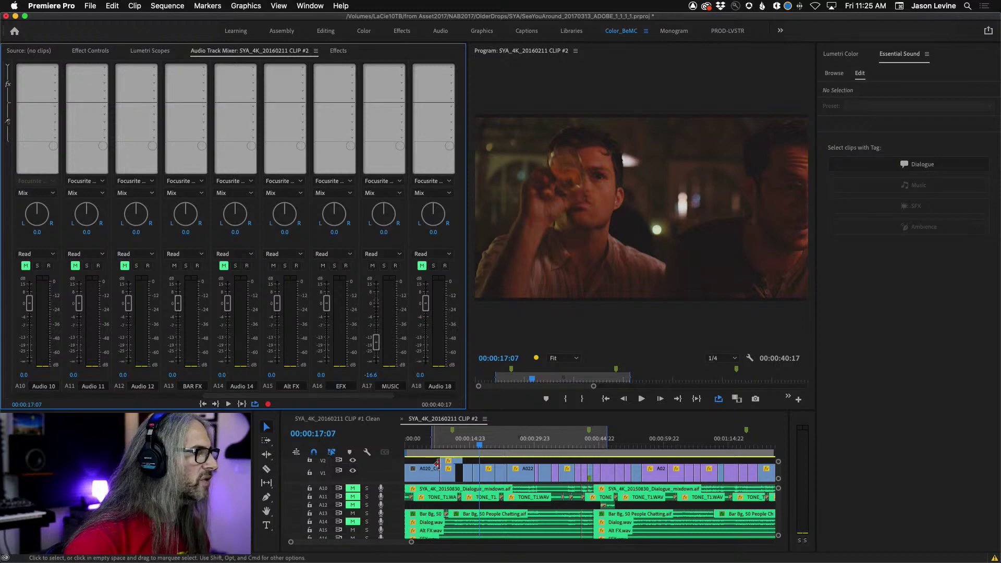
Replay the scene from about 00:00:05 and lower the BAR FX fader to -10.6 dB and Alt FX to -7.7 dB
click(425, 443)
key(space)
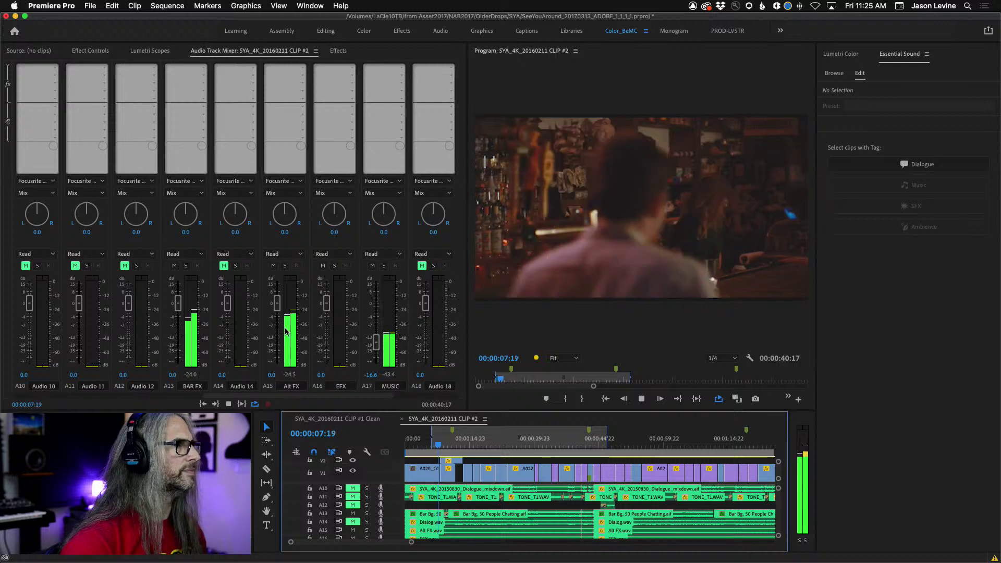
drag(277, 303, 278, 314)
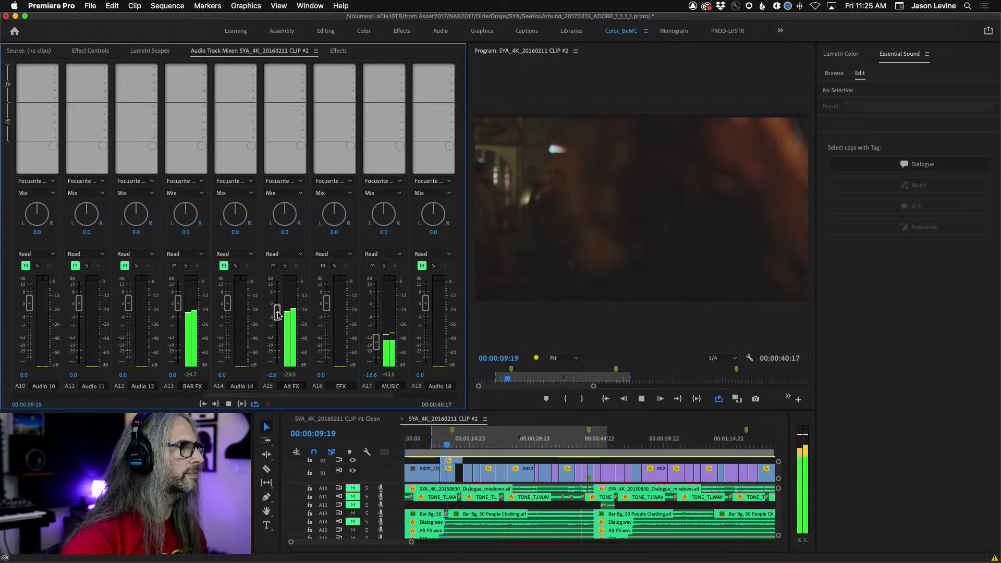
drag(177, 306, 177, 331)
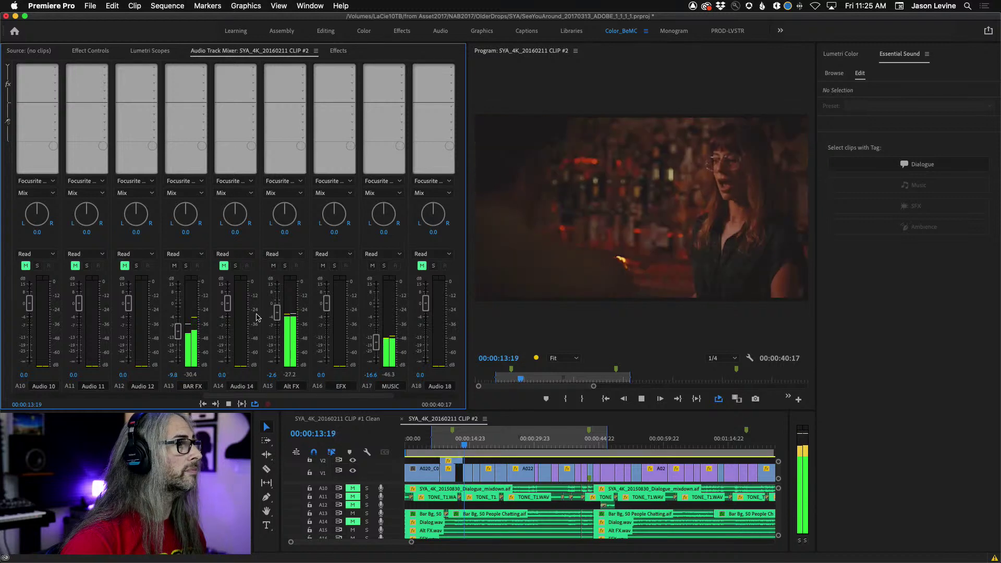
drag(277, 312, 278, 326)
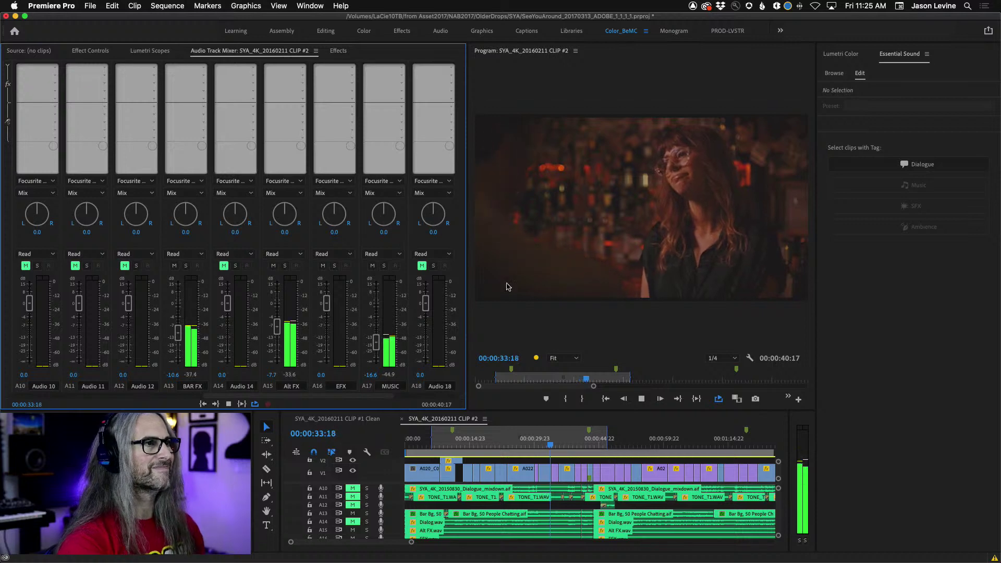
Watch the program picture maximized until about 00:00:40, stop playback, restore the workspace layout and save the project
key(grave)
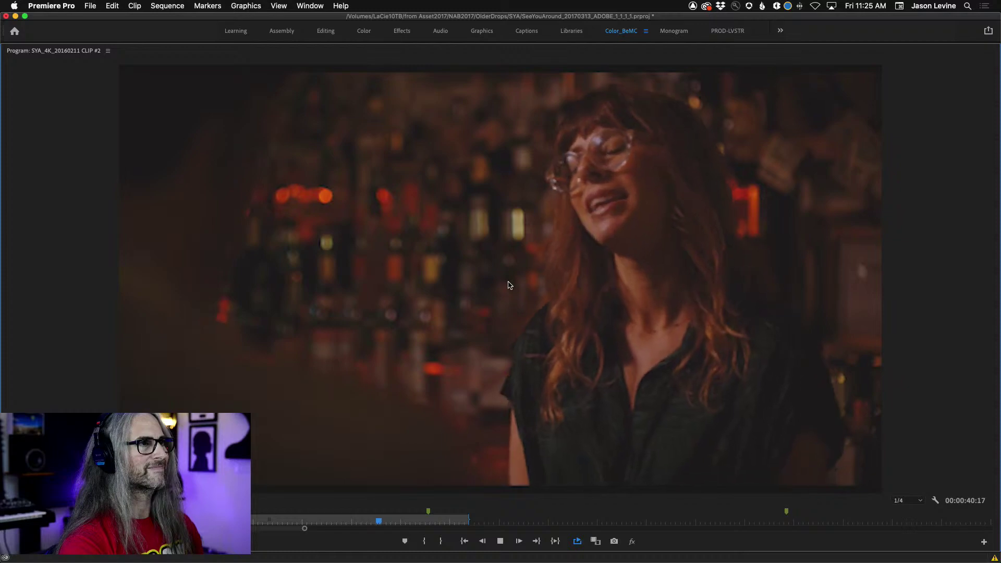
key(space)
key(grave)
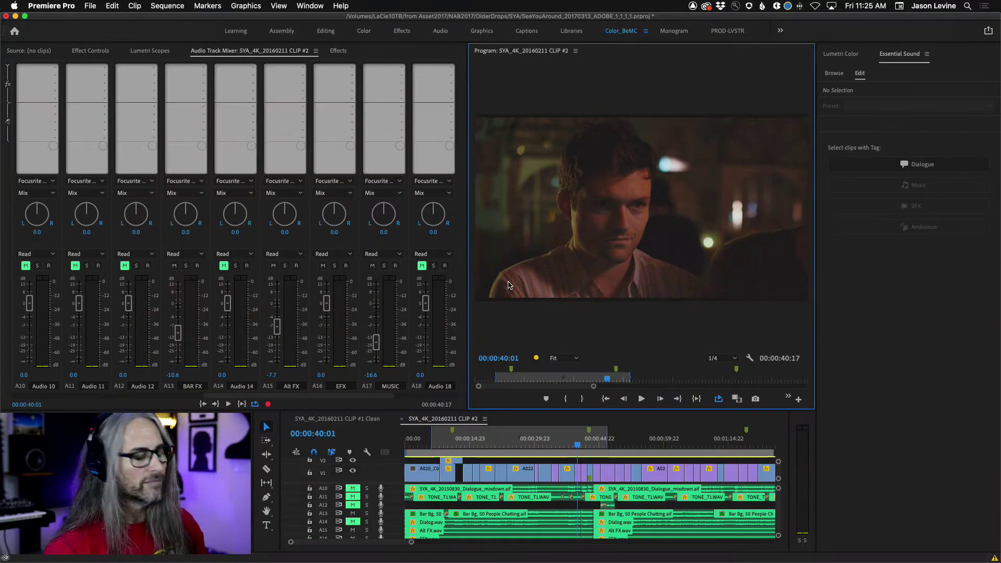
key(super+s)
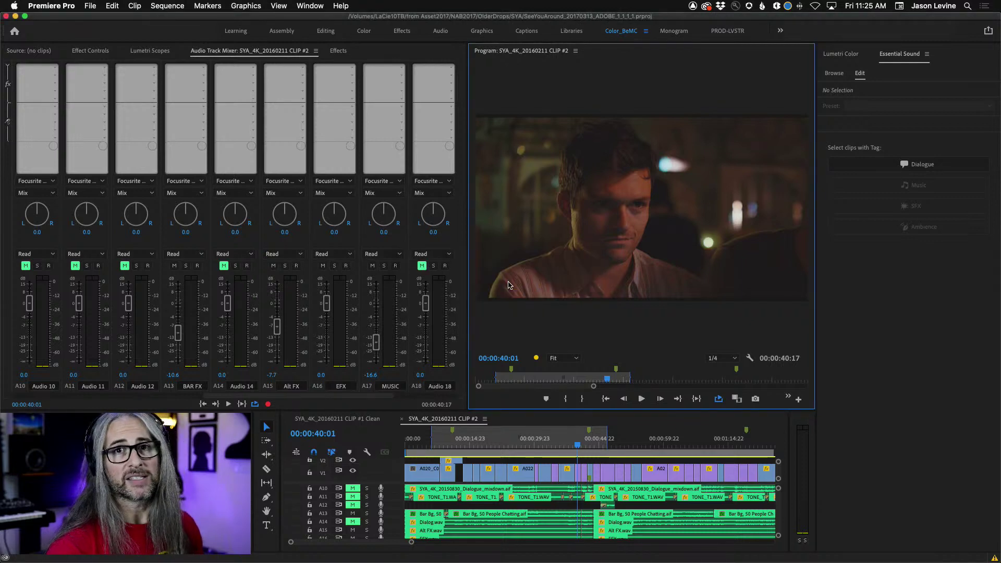